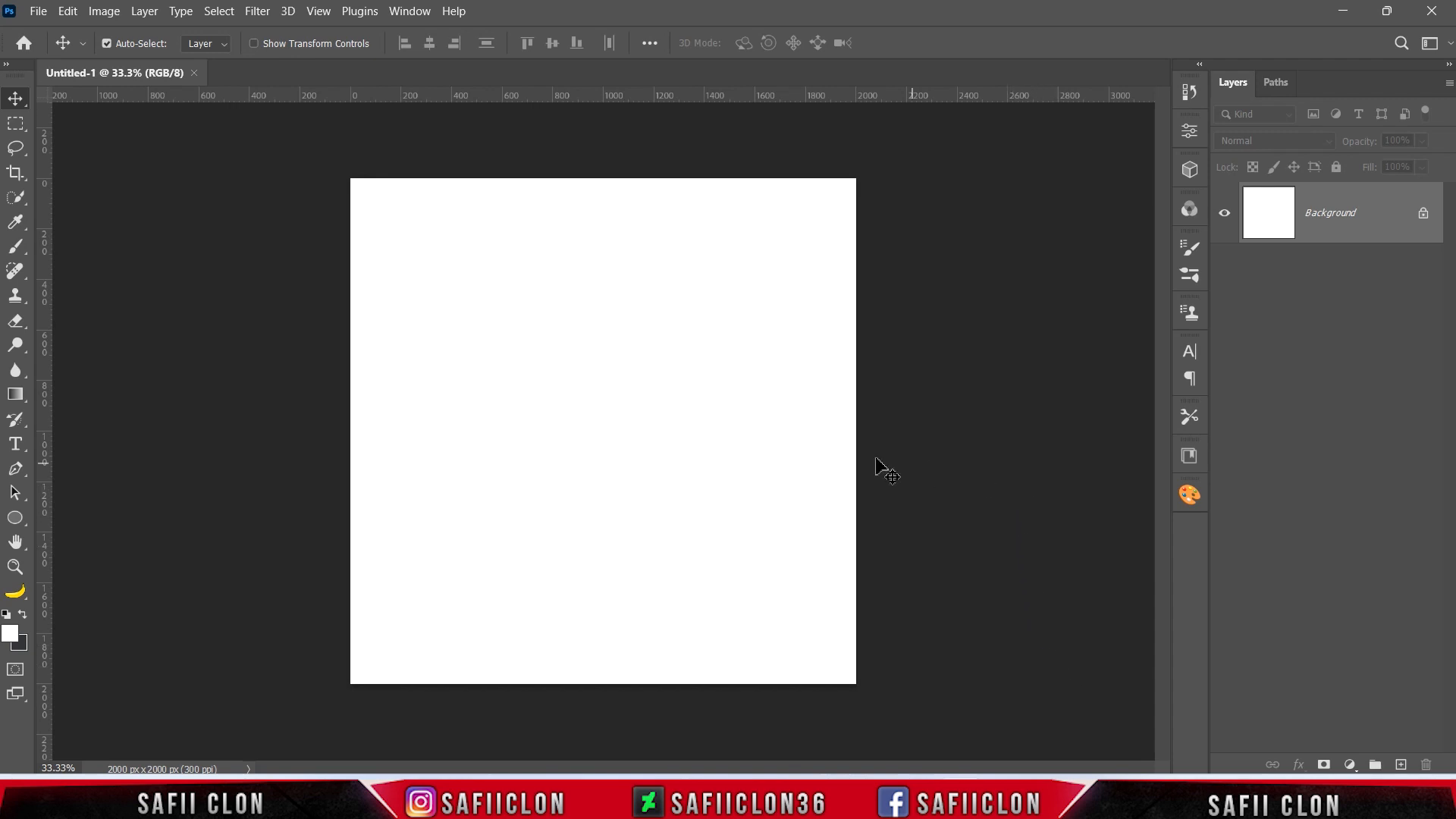
Open lucie-morel-Wk63a3_NMf0-unsplash.jpg and bring the cloudy sky image into the Untitled-1 document.
click(38, 10)
click(47, 48)
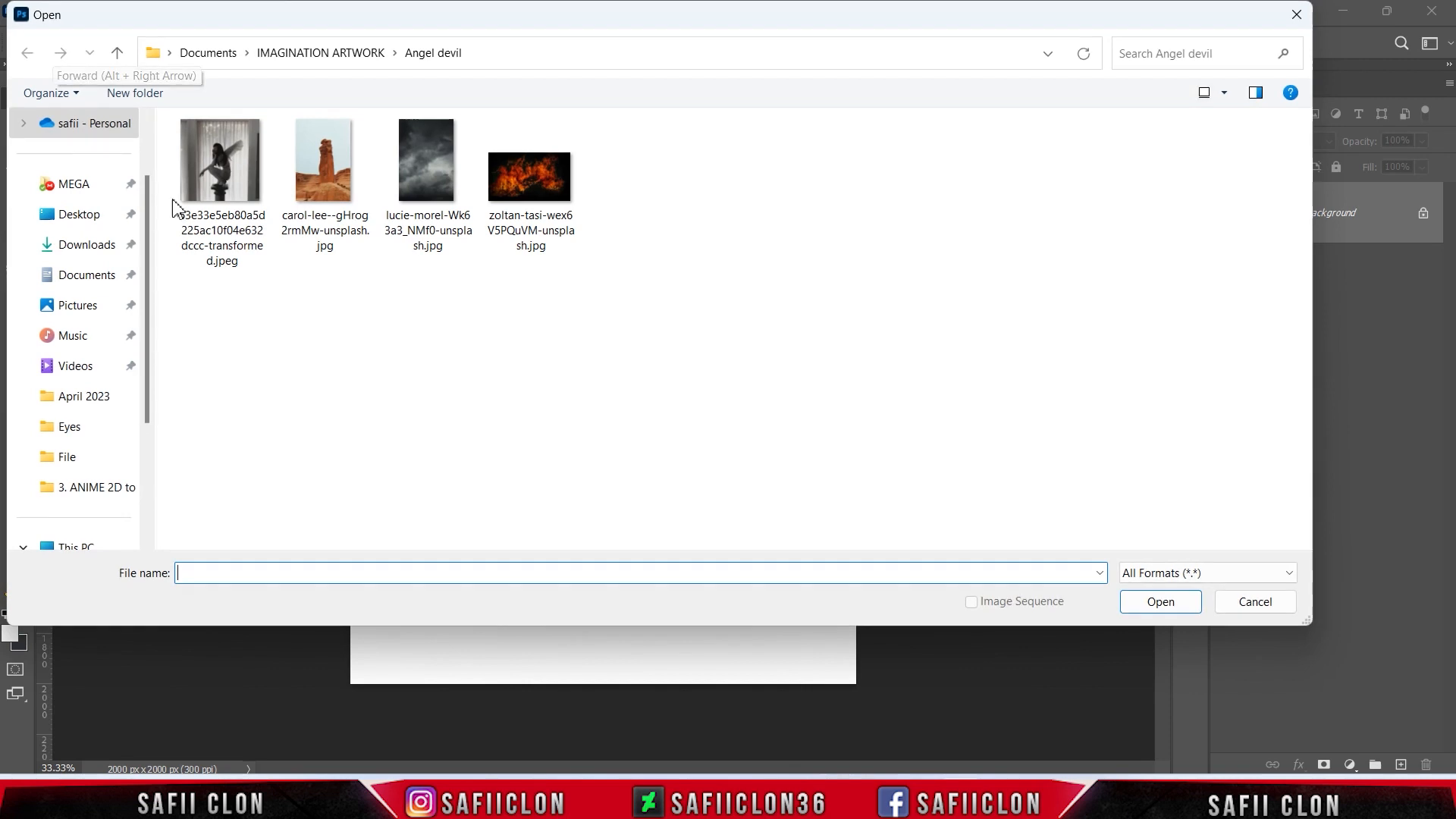
click(433, 182)
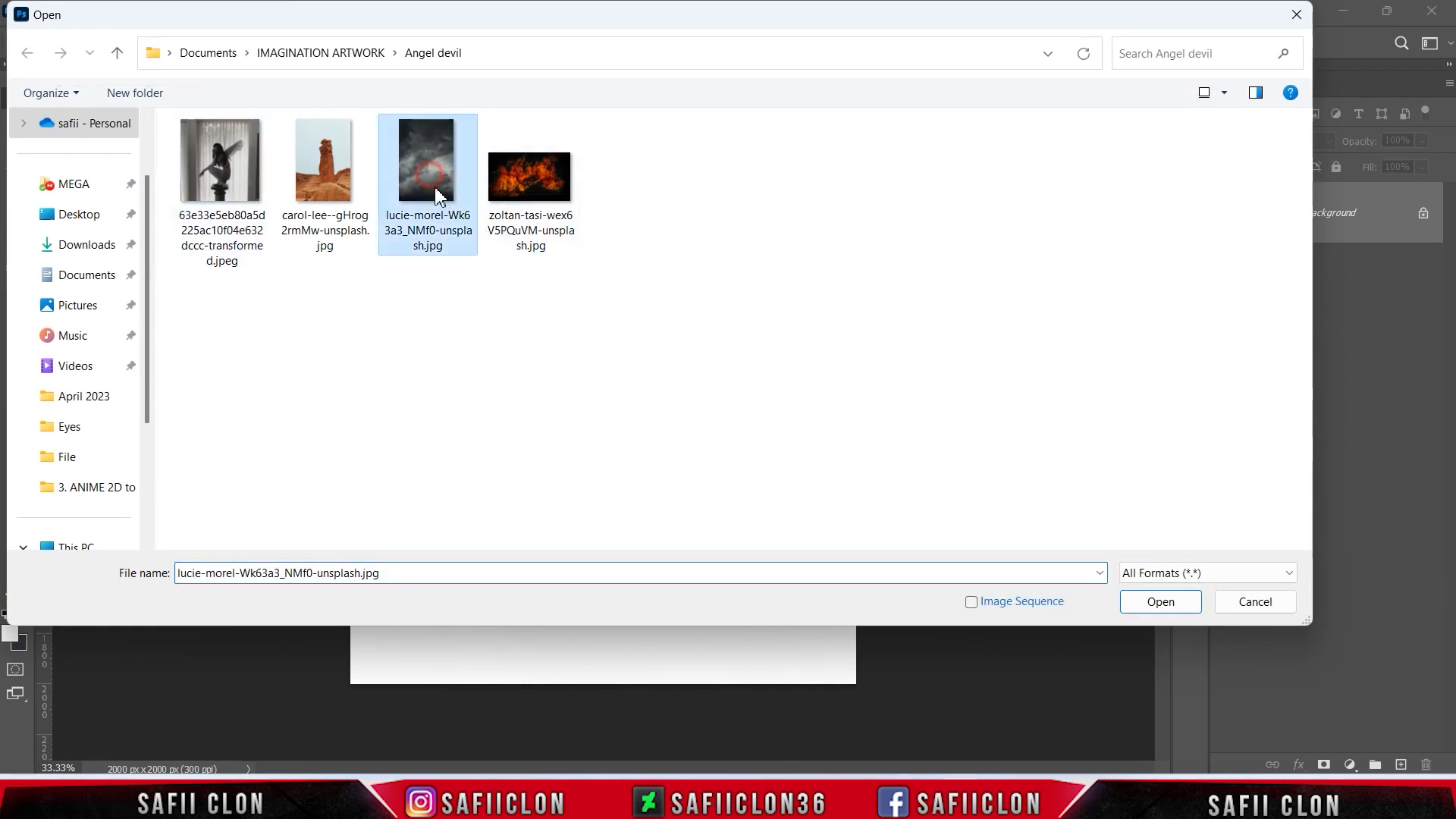
click(1160, 603)
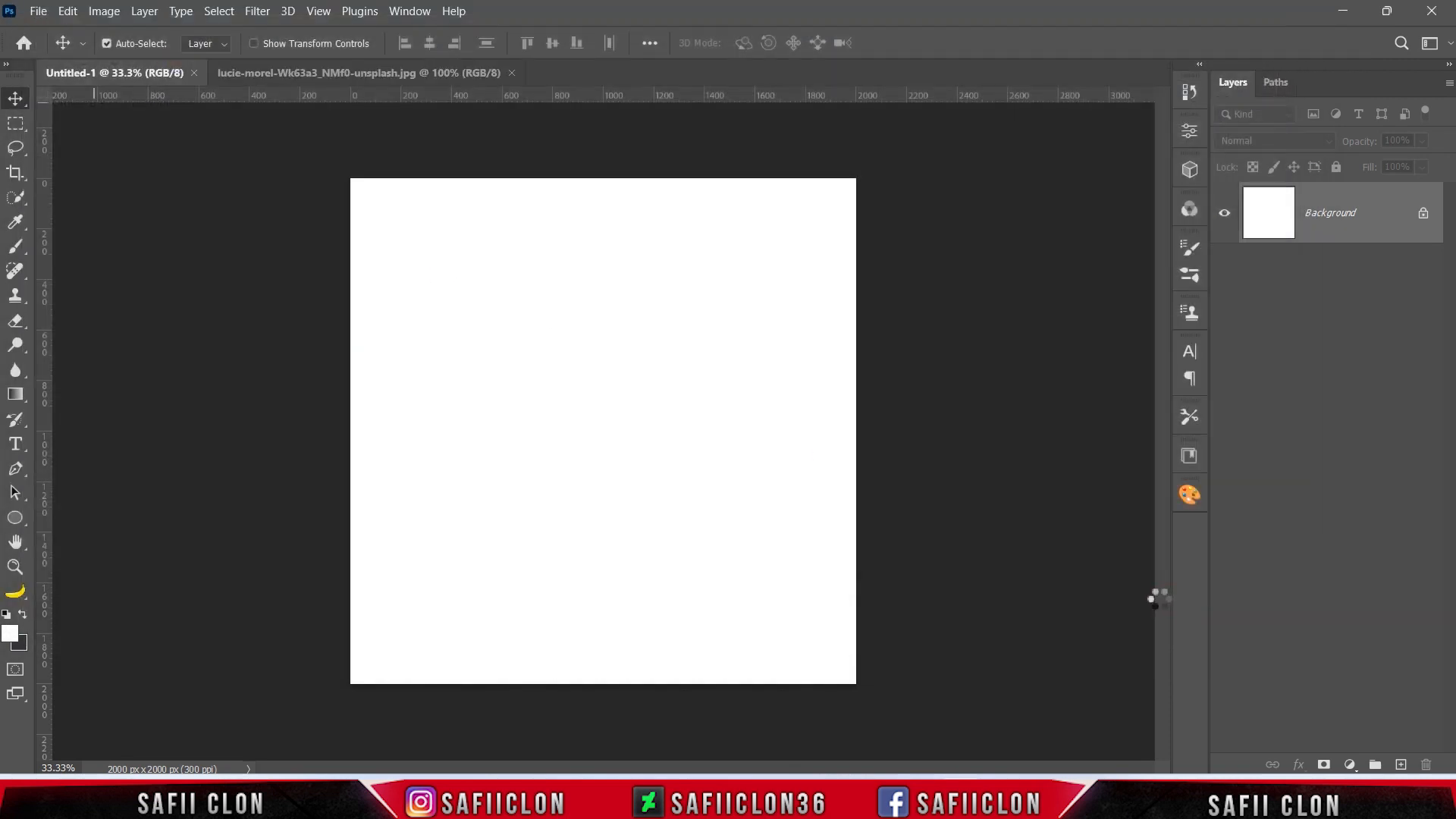
drag(1334, 214, 624, 389)
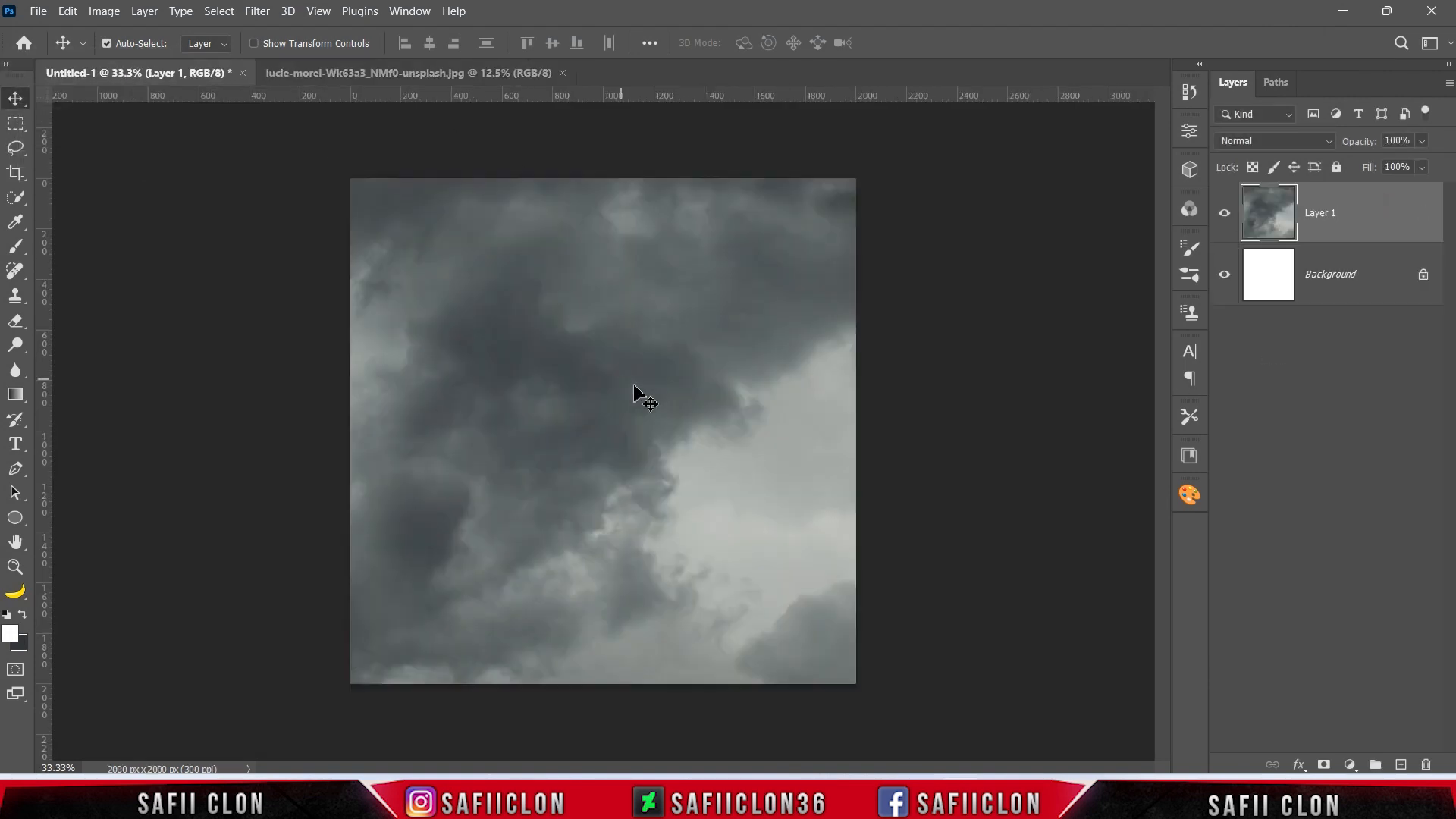
Free-transform the sky layer to 69.62% scale and 56.90° rotation, keeping the whole canvas covered.
key(ctrl+t)
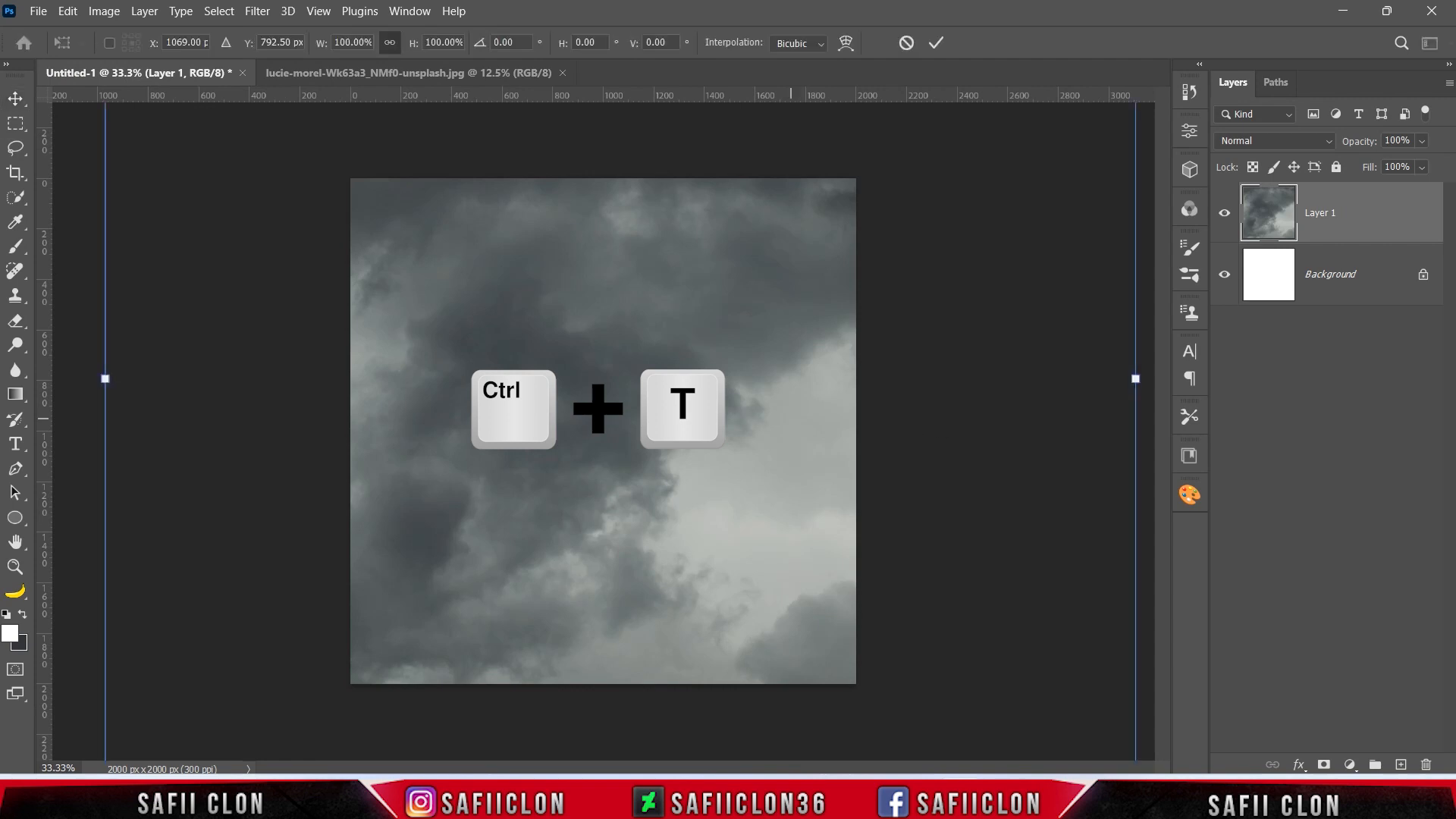
drag(104, 385, 360, 374)
drag(893, 311, 469, 321)
drag(286, 139, 722, 577)
drag(723, 578, 764, 565)
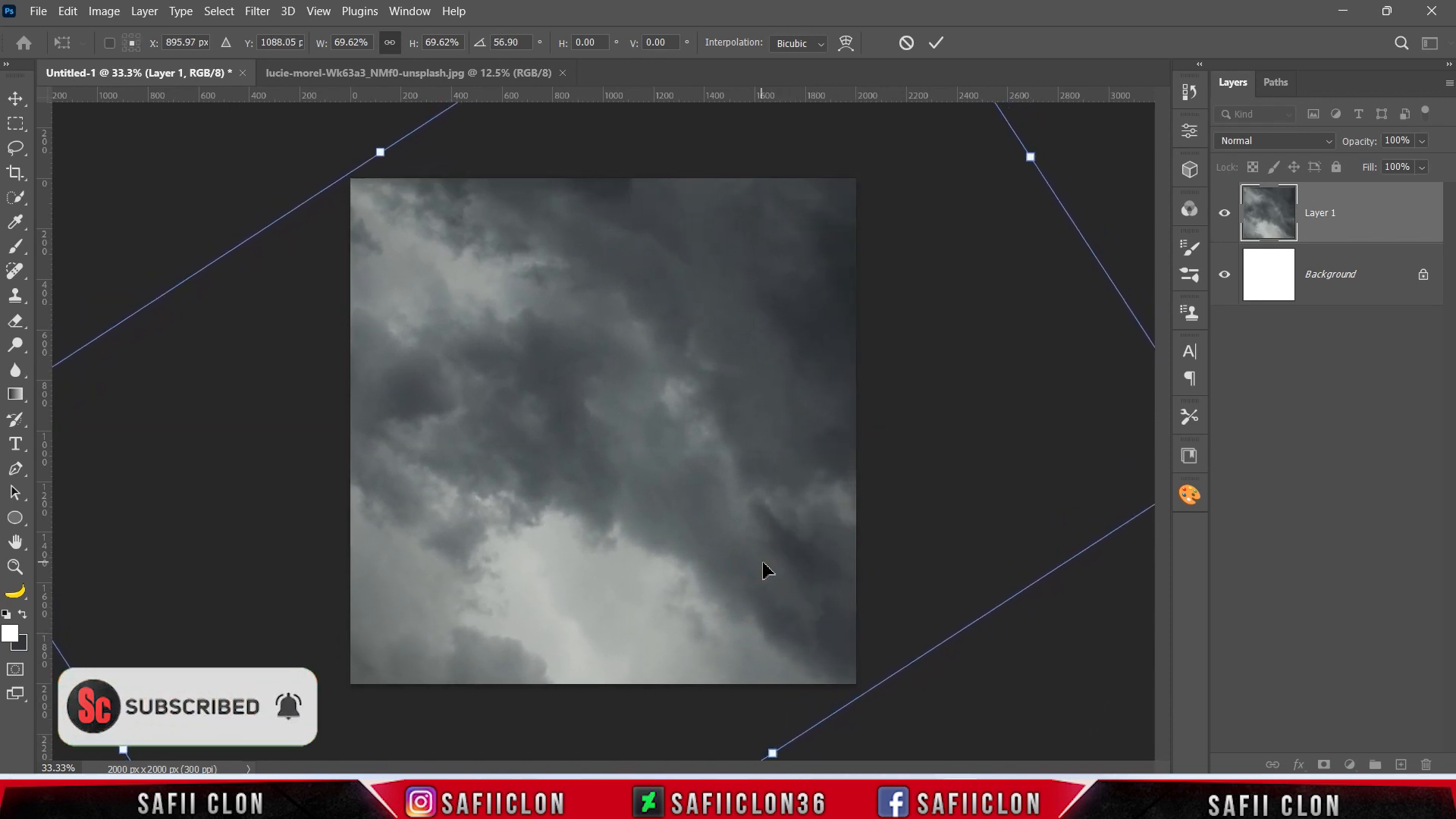
click(944, 49)
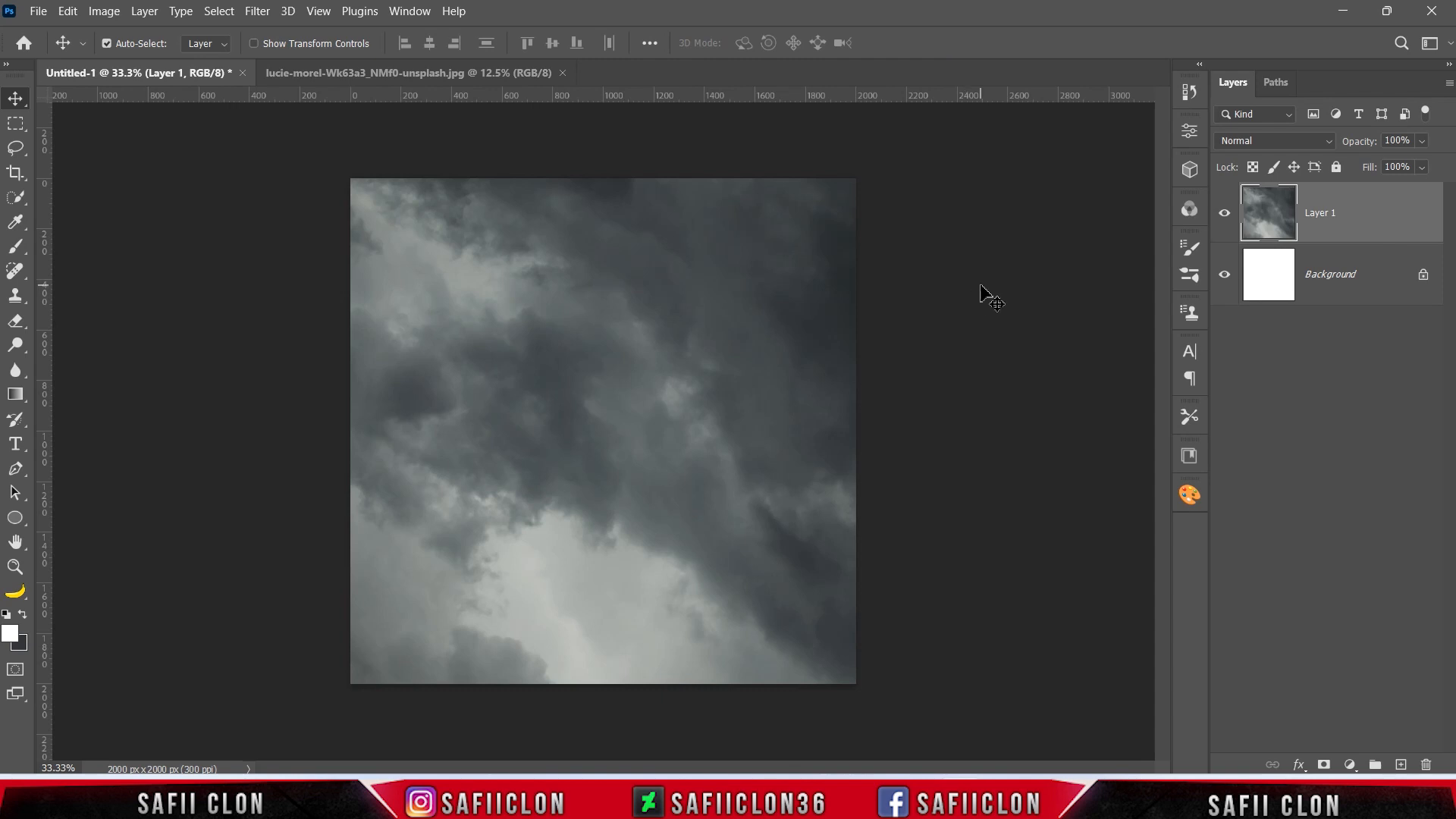
Open the rock pillar photo carol-lee--gHrog2rmMw-unsplash.jpg.
click(38, 11)
click(57, 49)
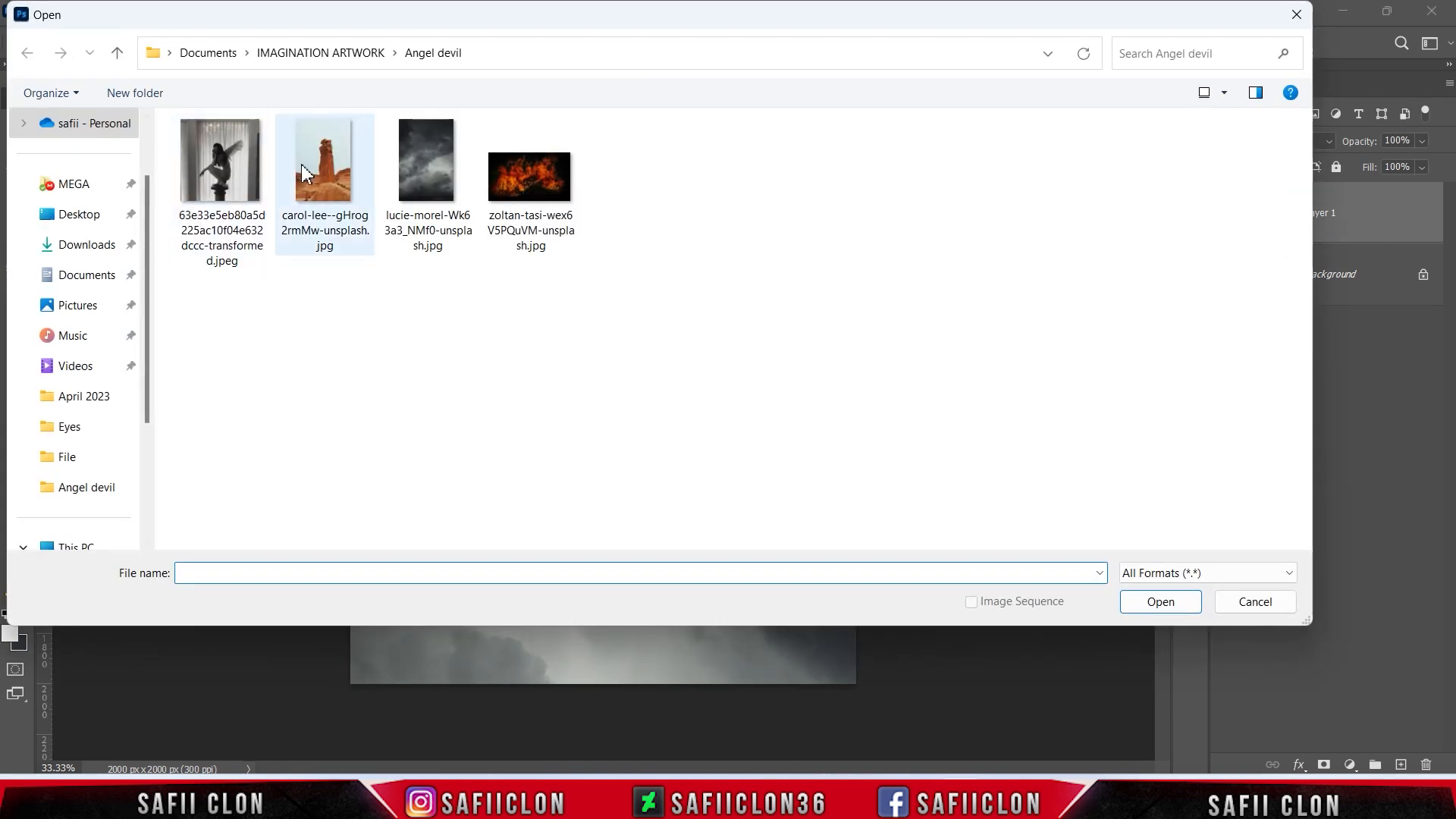
click(329, 174)
click(1154, 602)
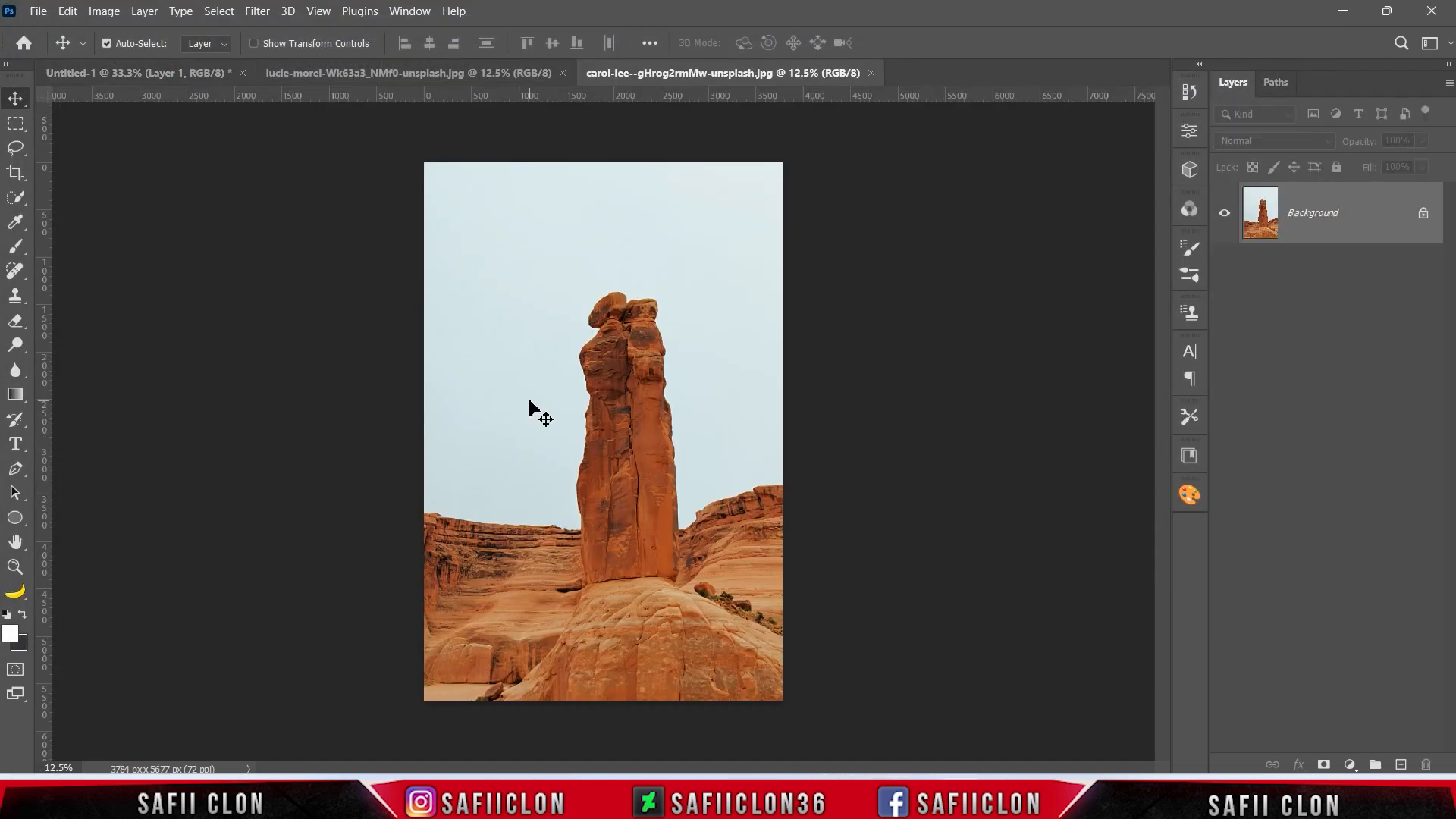
Select the rock pillar and its base with the Quick Selection tool and move the cutout into the Untitled-1 document.
right_click(15, 197)
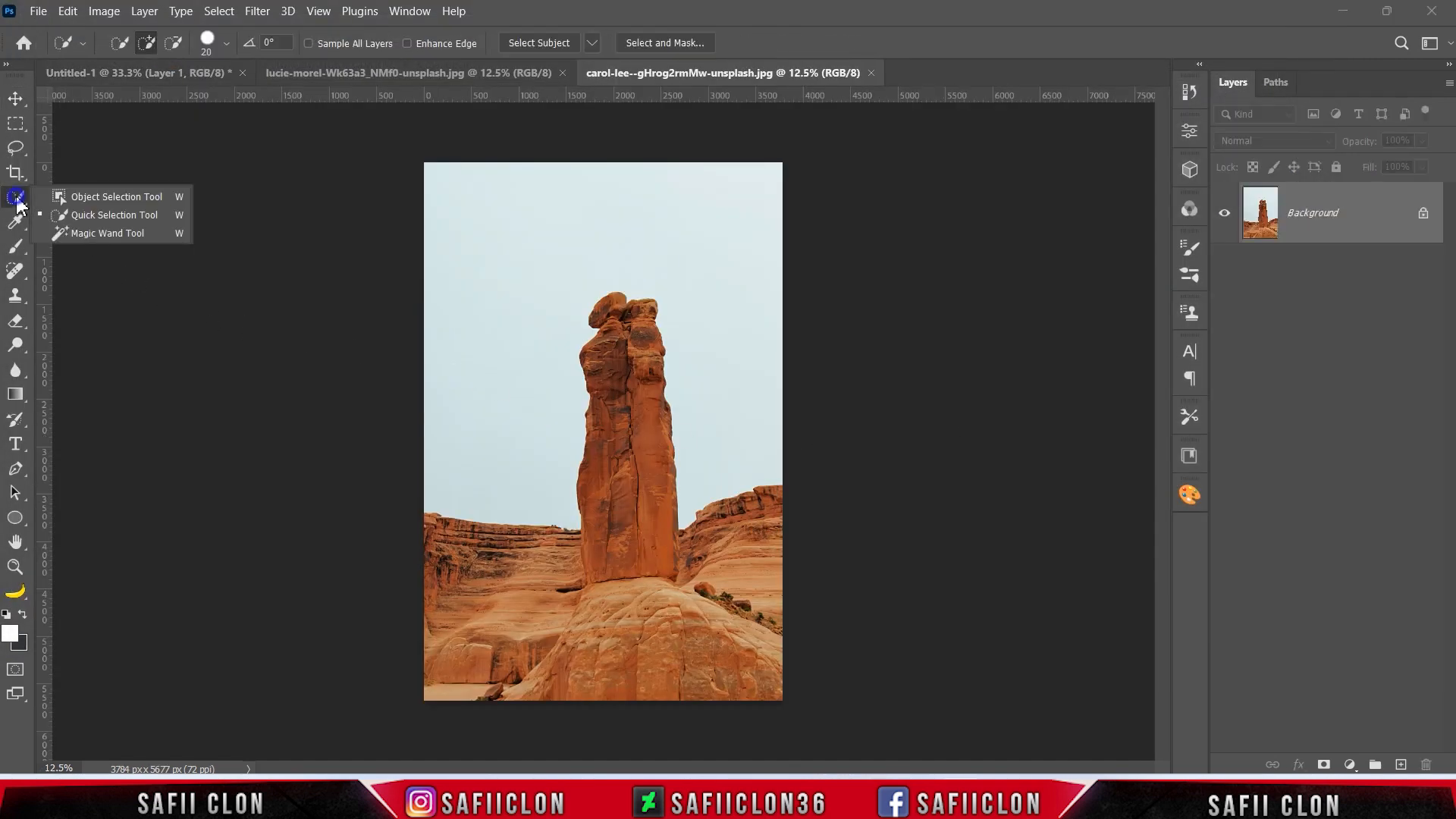
click(103, 212)
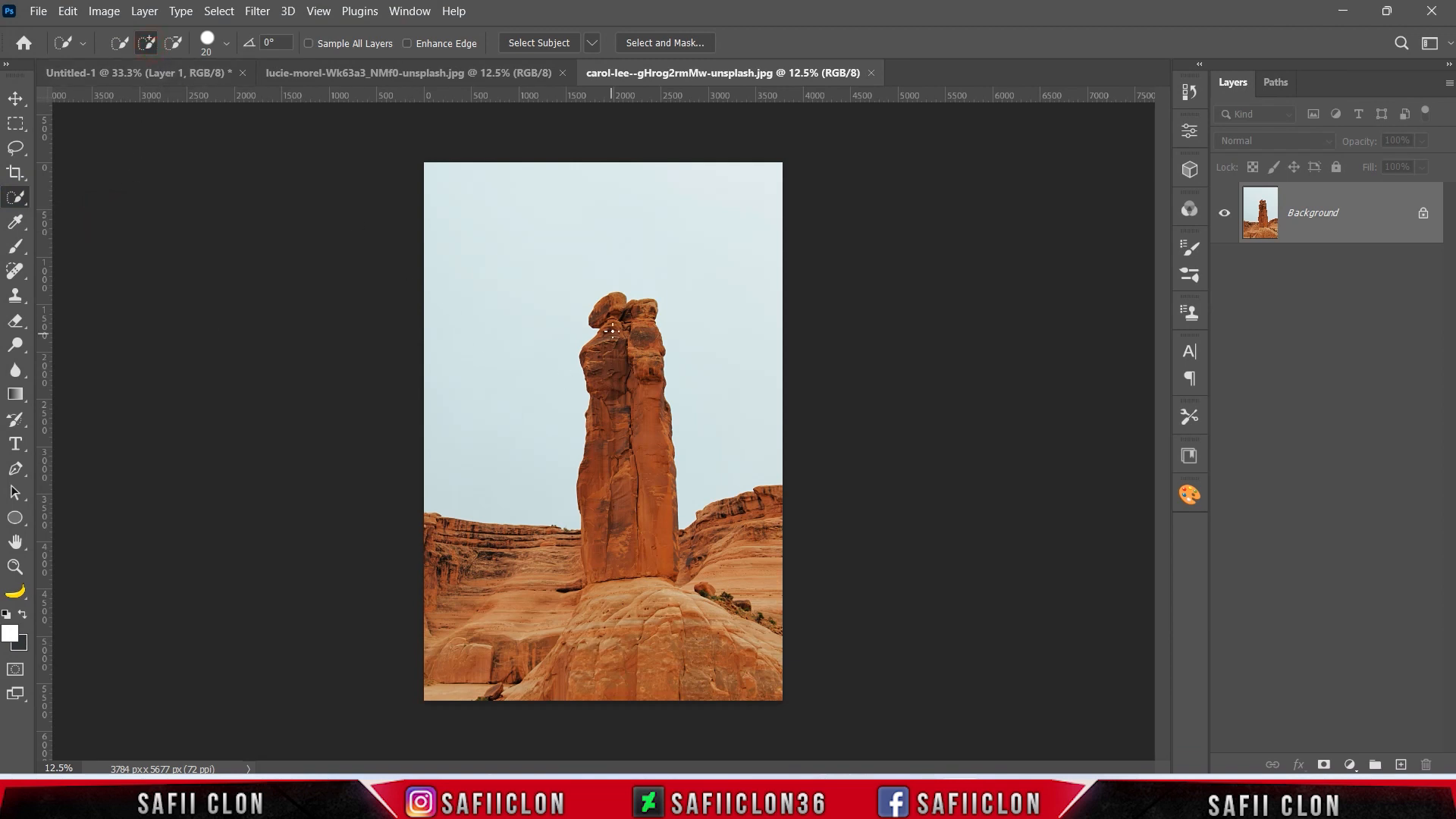
mouse_move(614, 312)
mouse_down()
mouse_move(646, 375)
mouse_move(646, 464)
mouse_move(615, 547)
mouse_move(611, 419)
mouse_move(636, 607)
mouse_move(697, 672)
mouse_up()
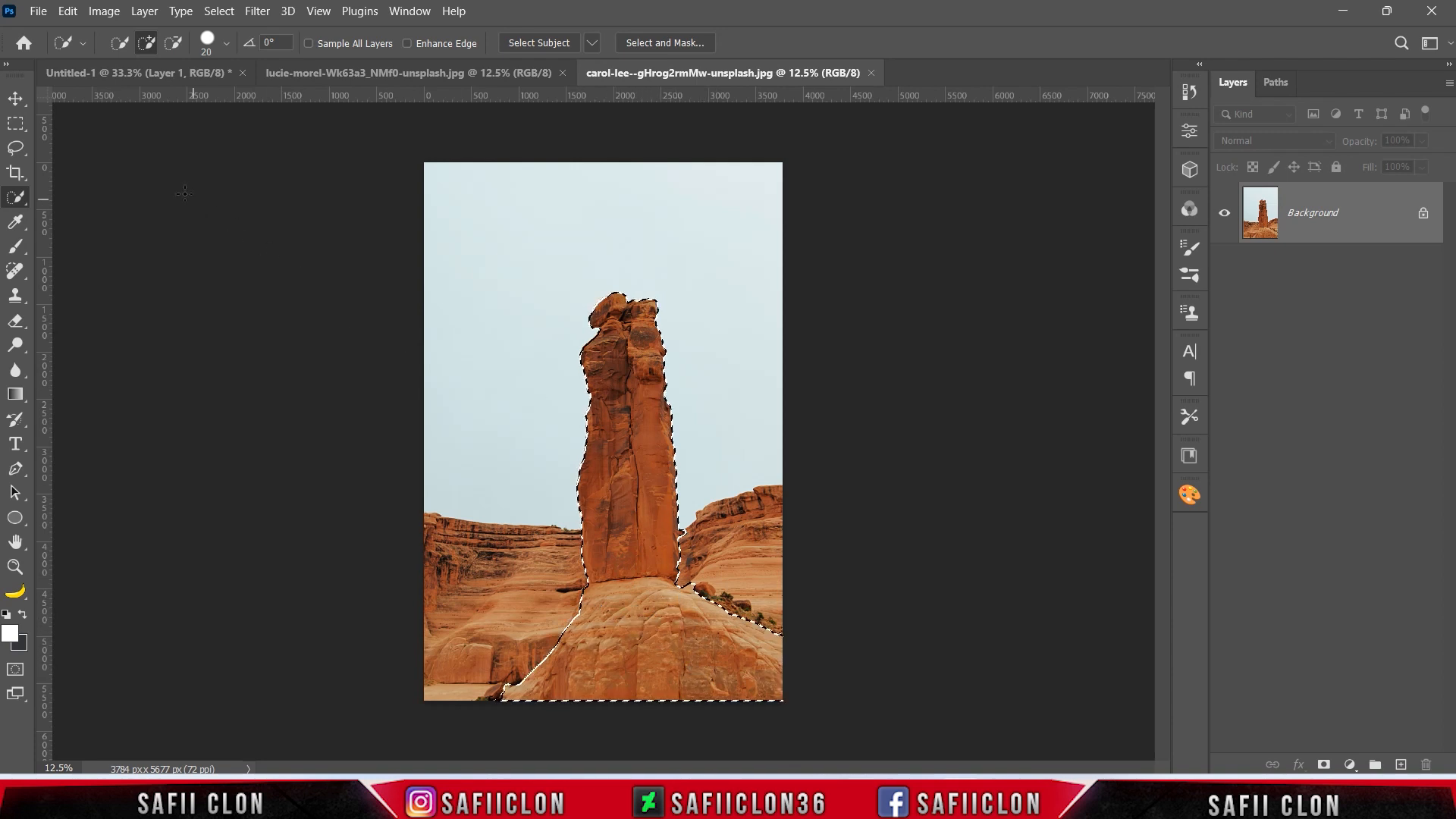
click(15, 98)
drag(654, 618, 162, 73)
drag(652, 498, 653, 499)
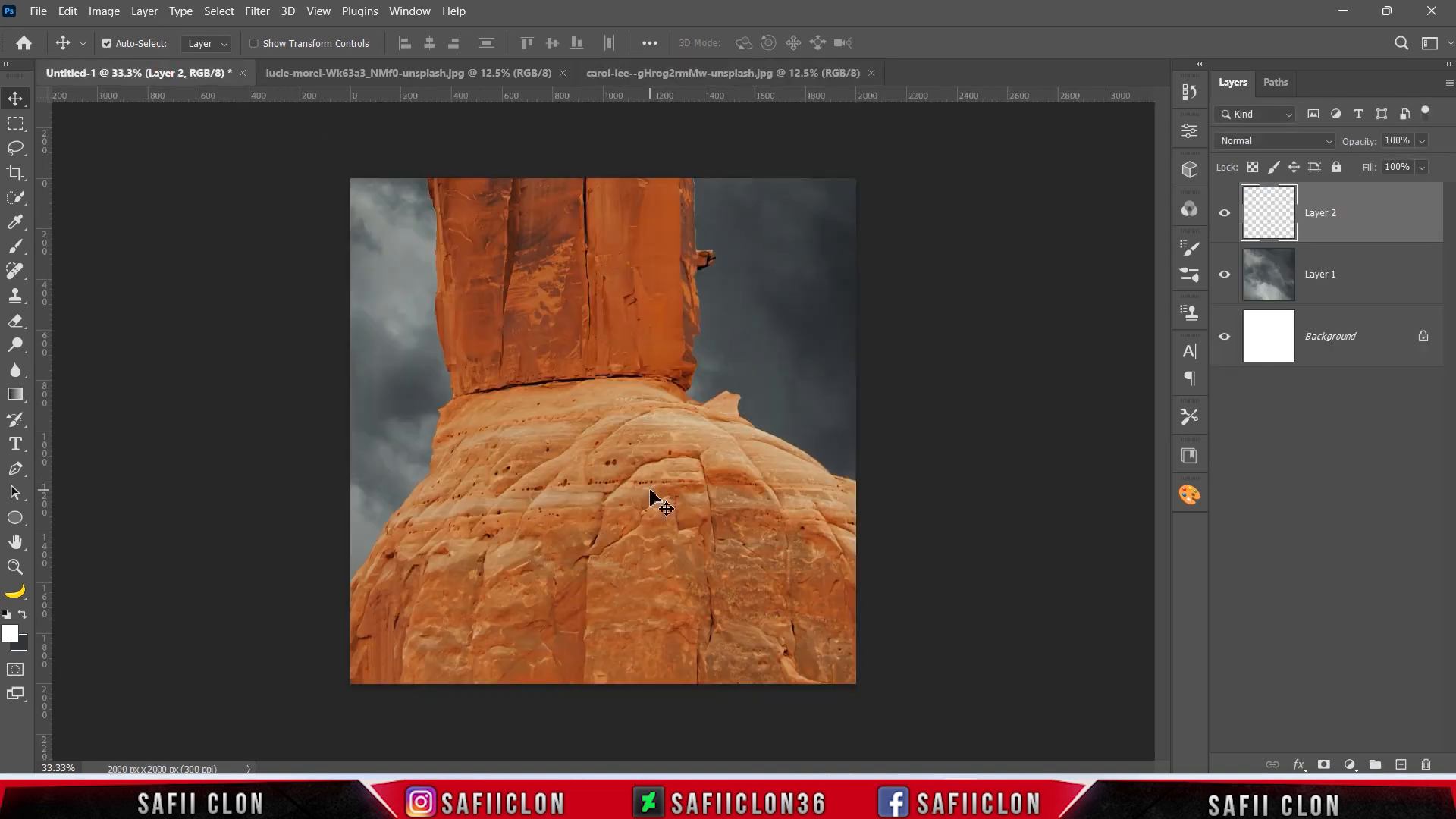
Scale down the rock layer and place the pillar at the canvas's bottom centre, its top slightly above mid-height.
key(ctrl+t)
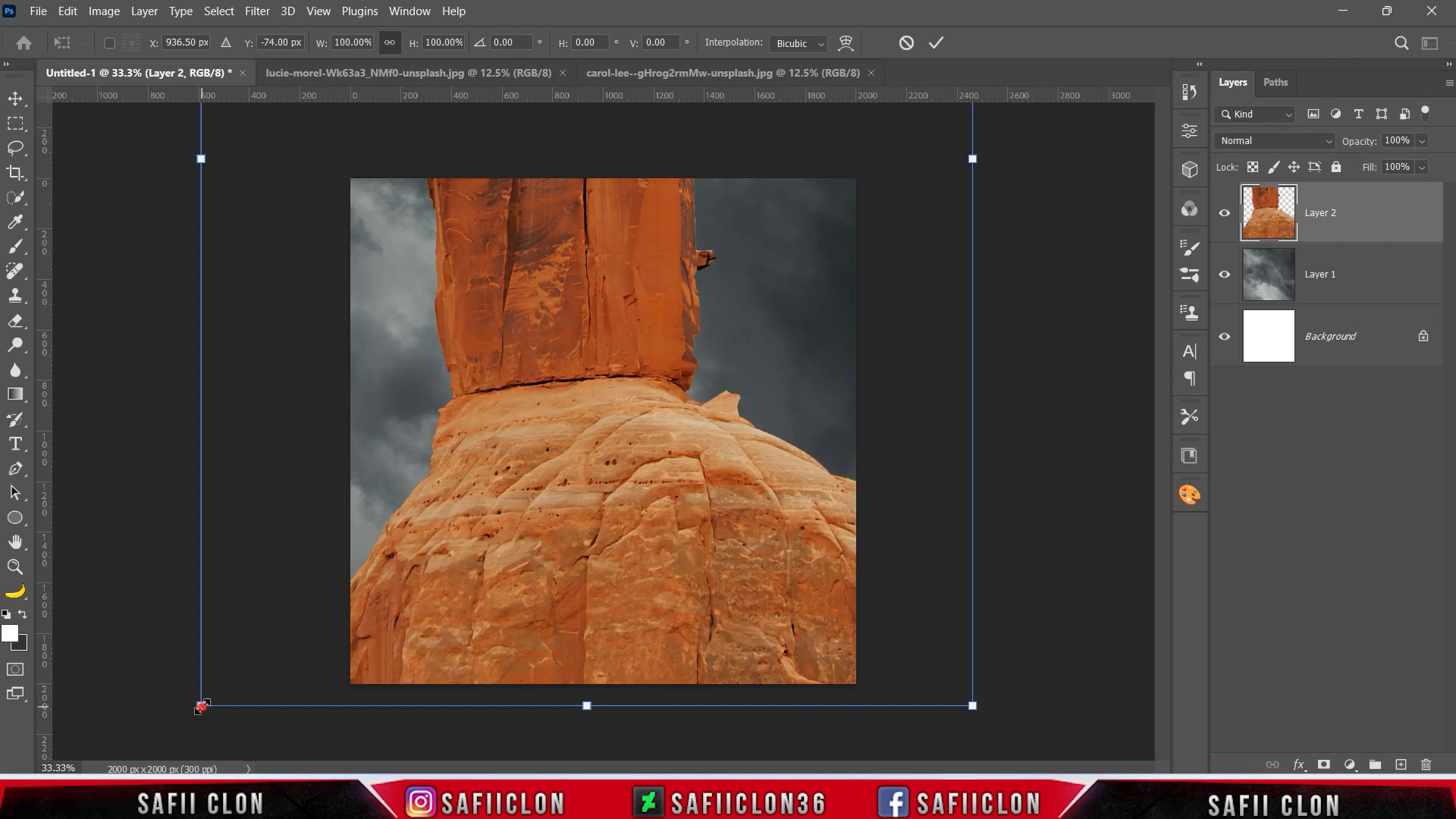
drag(201, 706, 488, 296)
drag(583, 227, 588, 522)
drag(690, 592, 662, 595)
drag(595, 485, 607, 587)
drag(699, 417, 756, 340)
drag(608, 481, 615, 554)
drag(764, 413, 787, 395)
mouse_move(609, 490)
mouse_down()
mouse_move(602, 513)
mouse_move(631, 476)
mouse_up()
drag(614, 386, 614, 382)
click(937, 43)
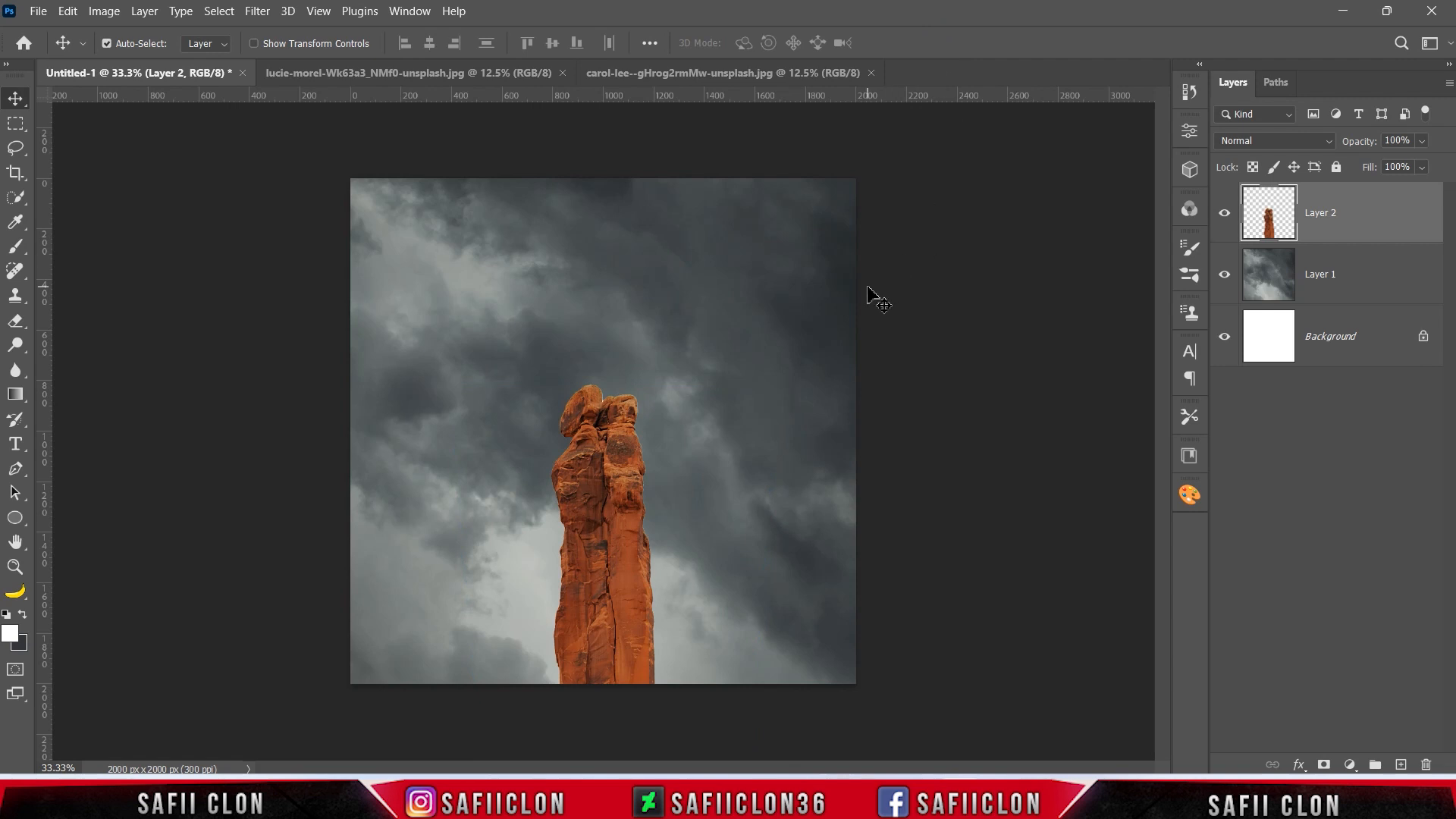
Open the winged woman photo 63e33e5eb80a5d225ac10f04e632dccc-transformed.jpeg.
click(37, 13)
click(65, 46)
click(201, 163)
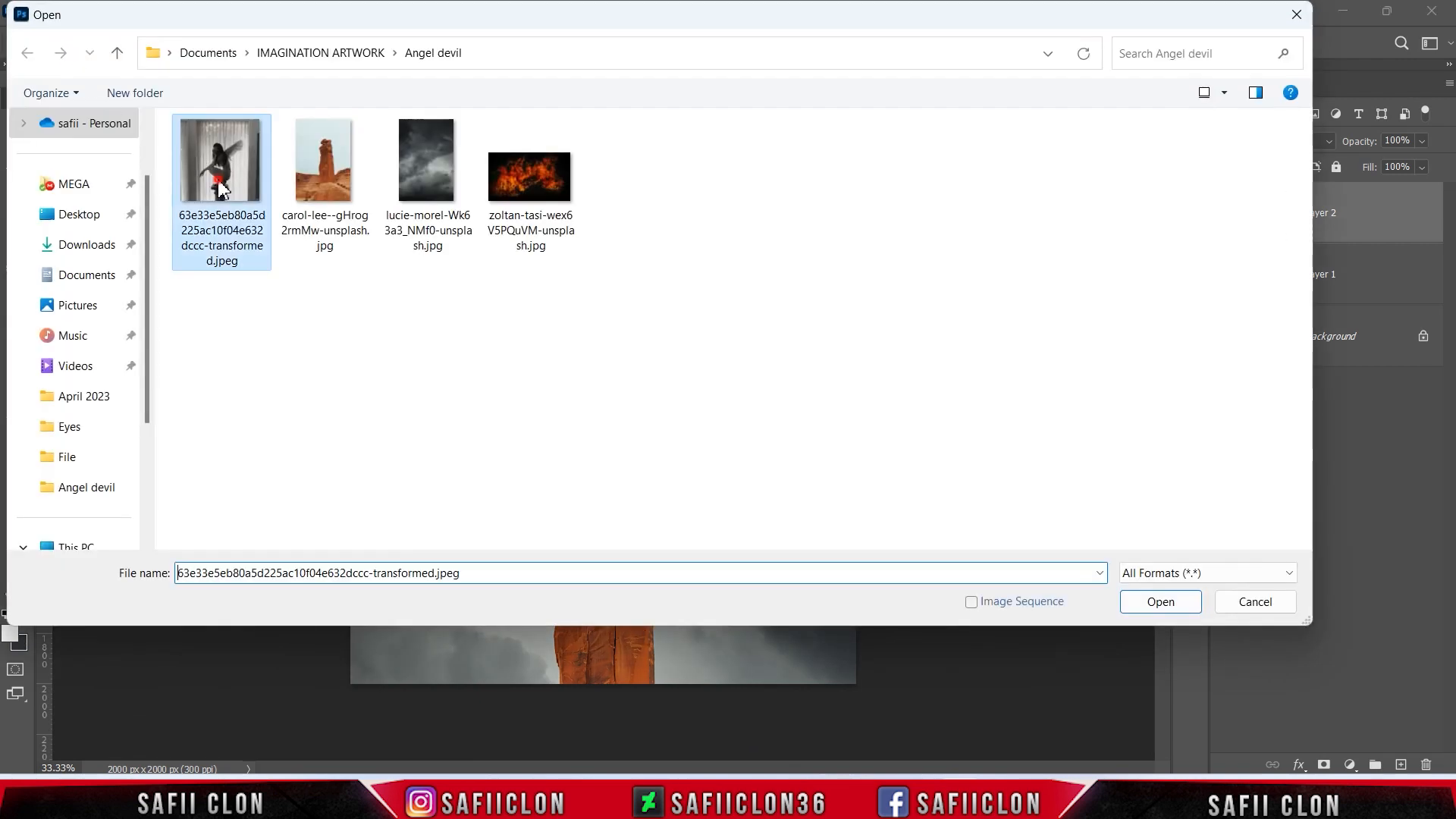
click(1161, 601)
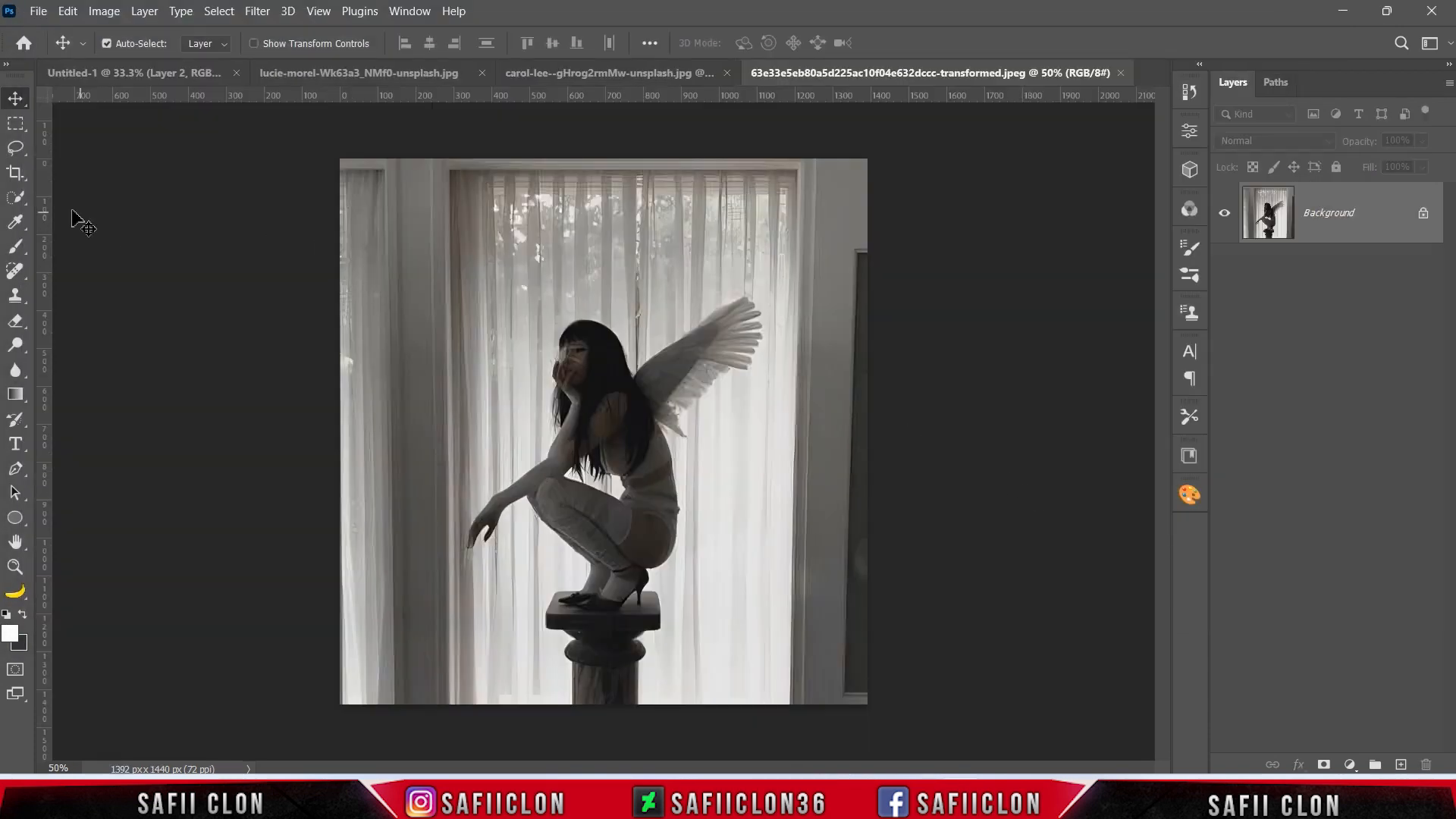
Select the winged woman automatically with the Quick Selection tool's Select Subject option.
click(15, 197)
click(101, 220)
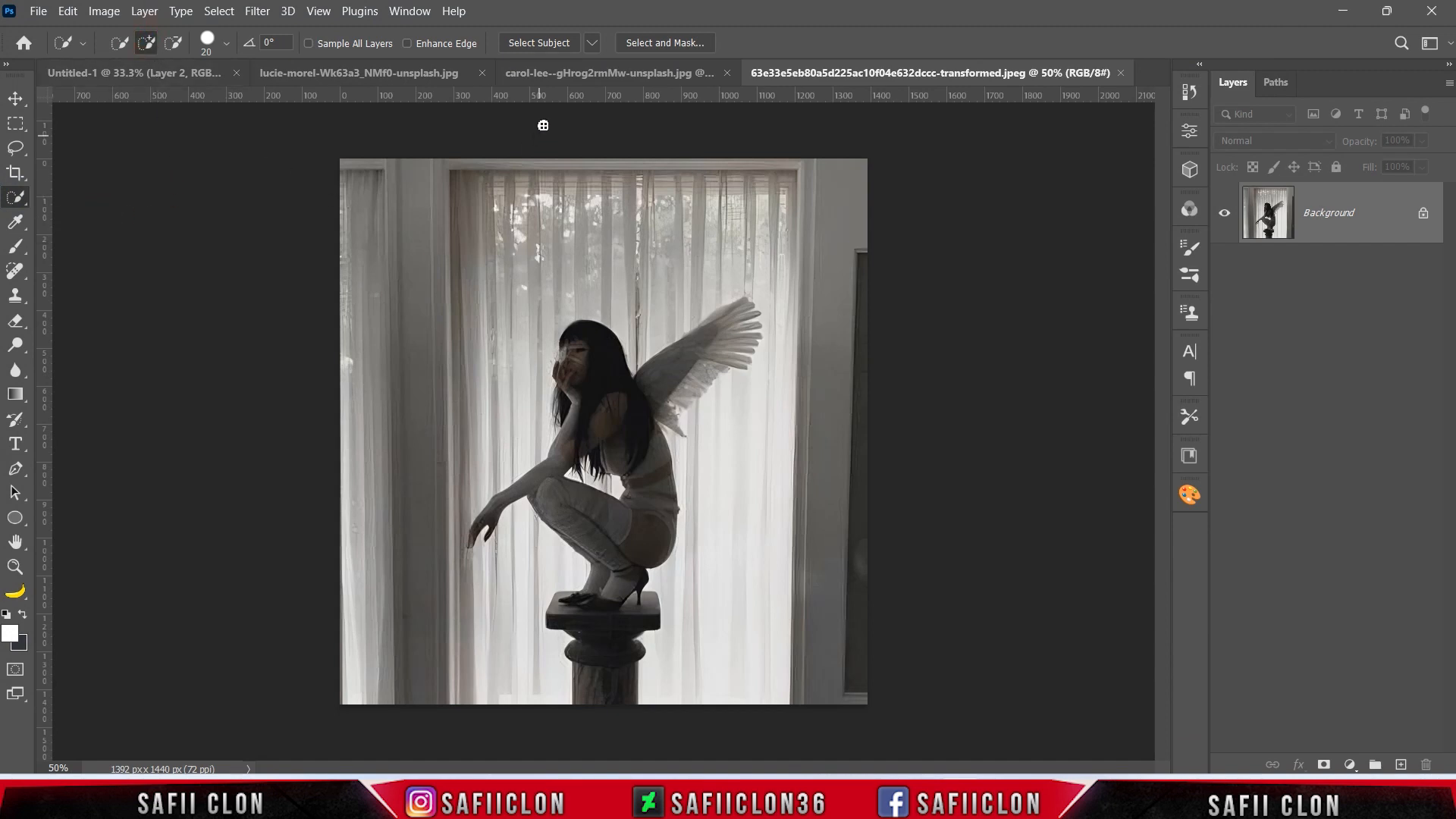
click(545, 43)
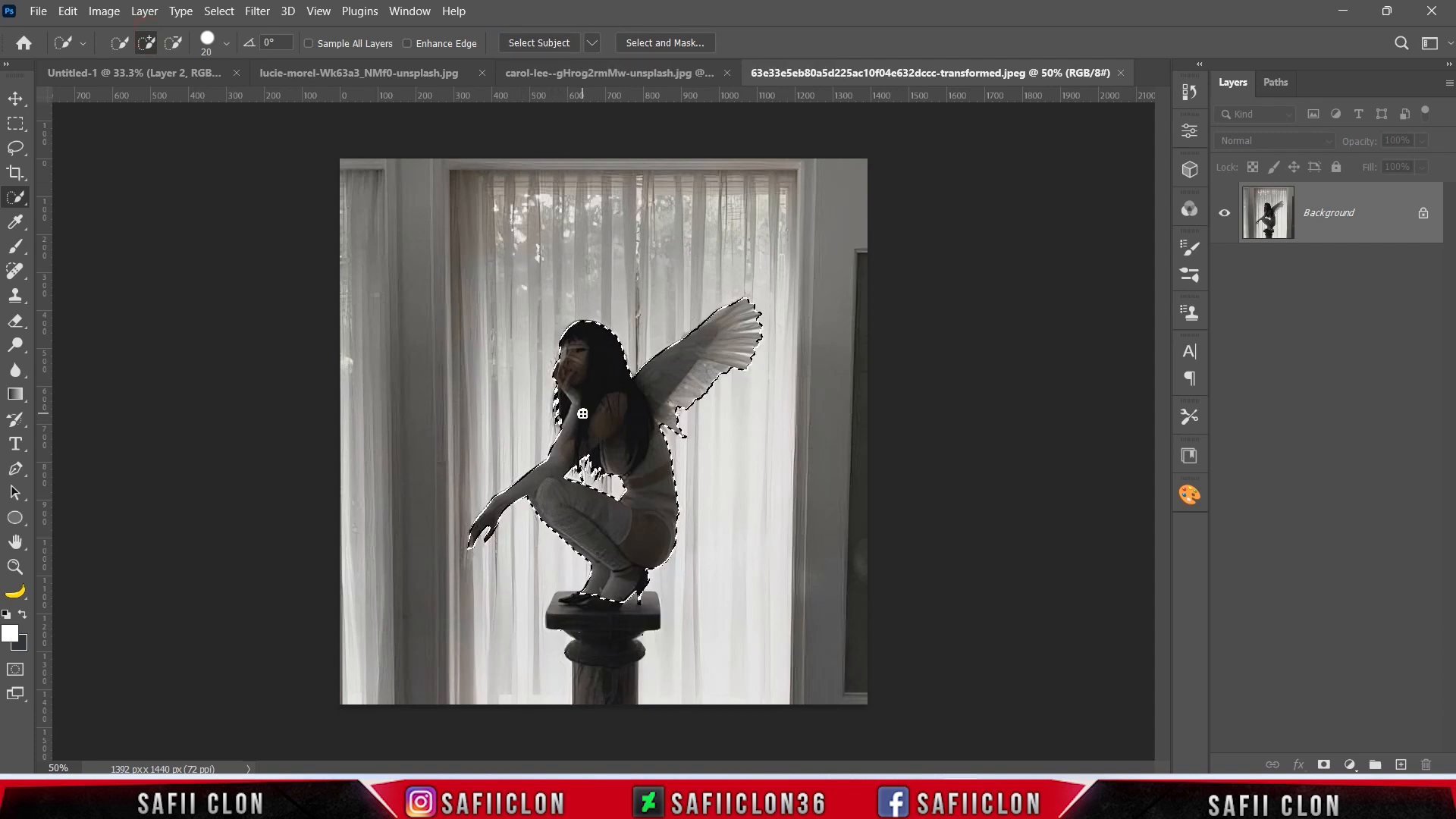
Set the Quick Selection brush size to 9 and subtract unwanted areas from the edge of the woman's selection.
key(ctrl+plus)
scroll(607, 421, down, 2)
key(bracketleft)
key(bracketleft)
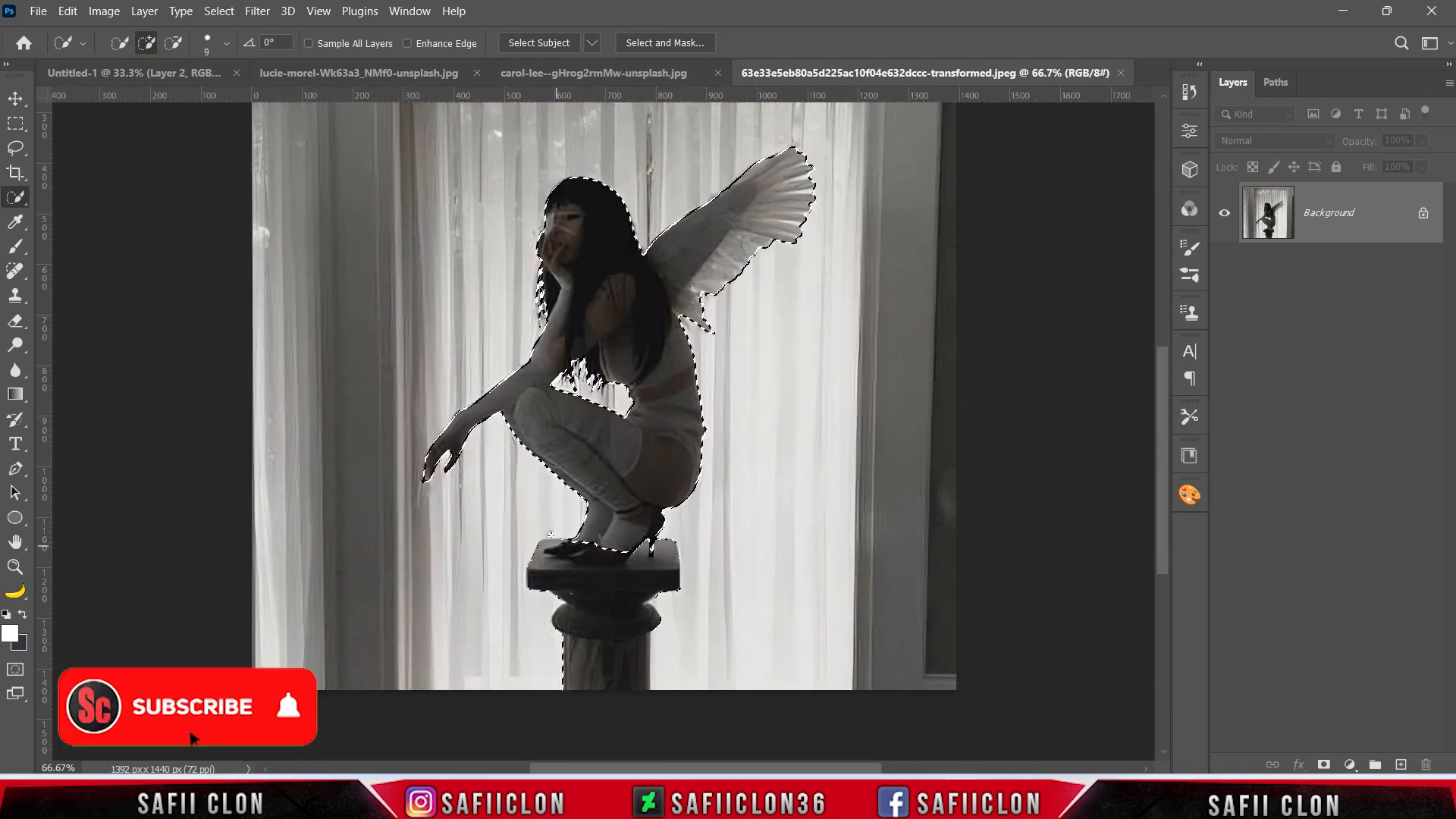
key(alt)
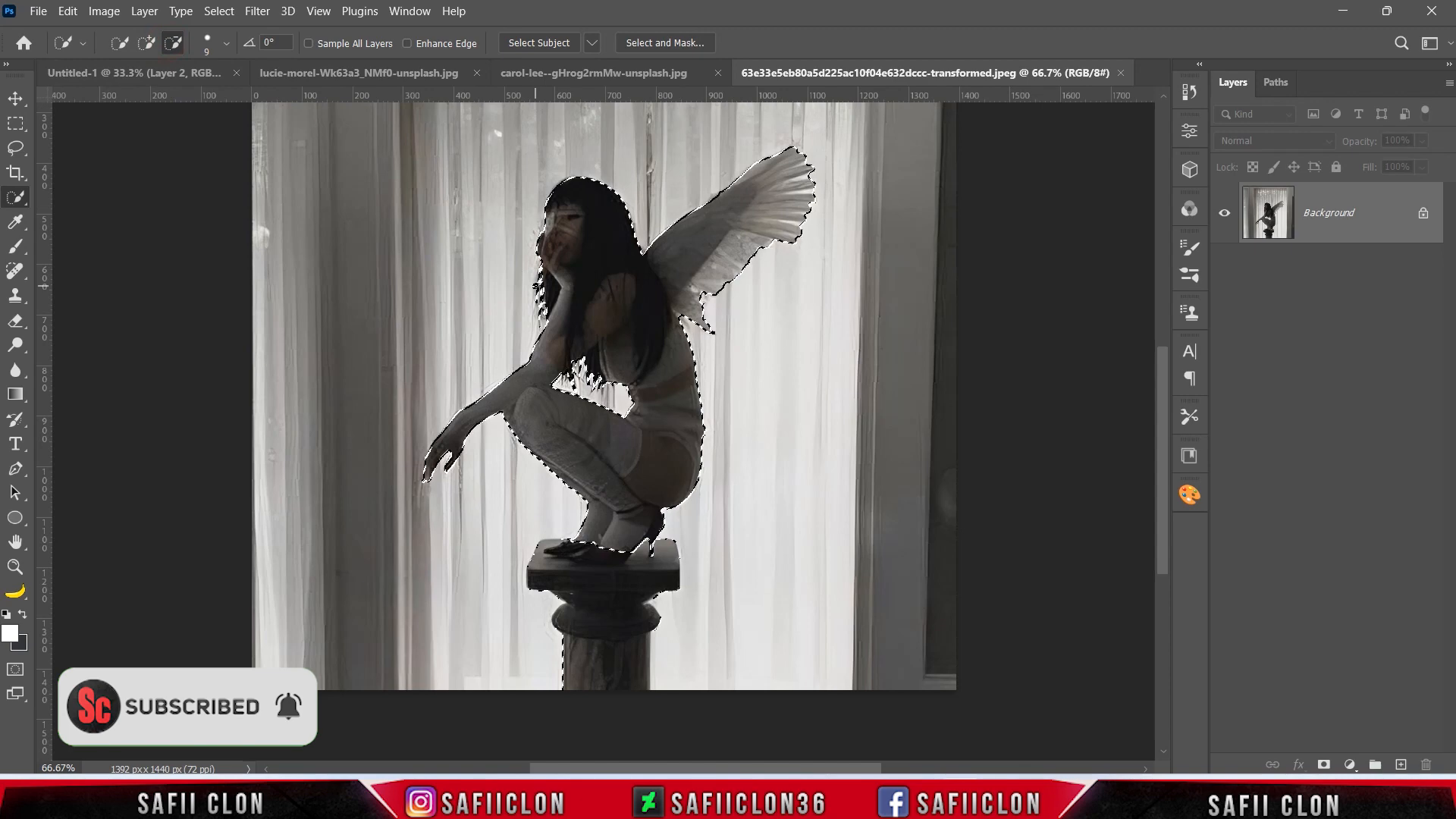
key(ctrl+minus)
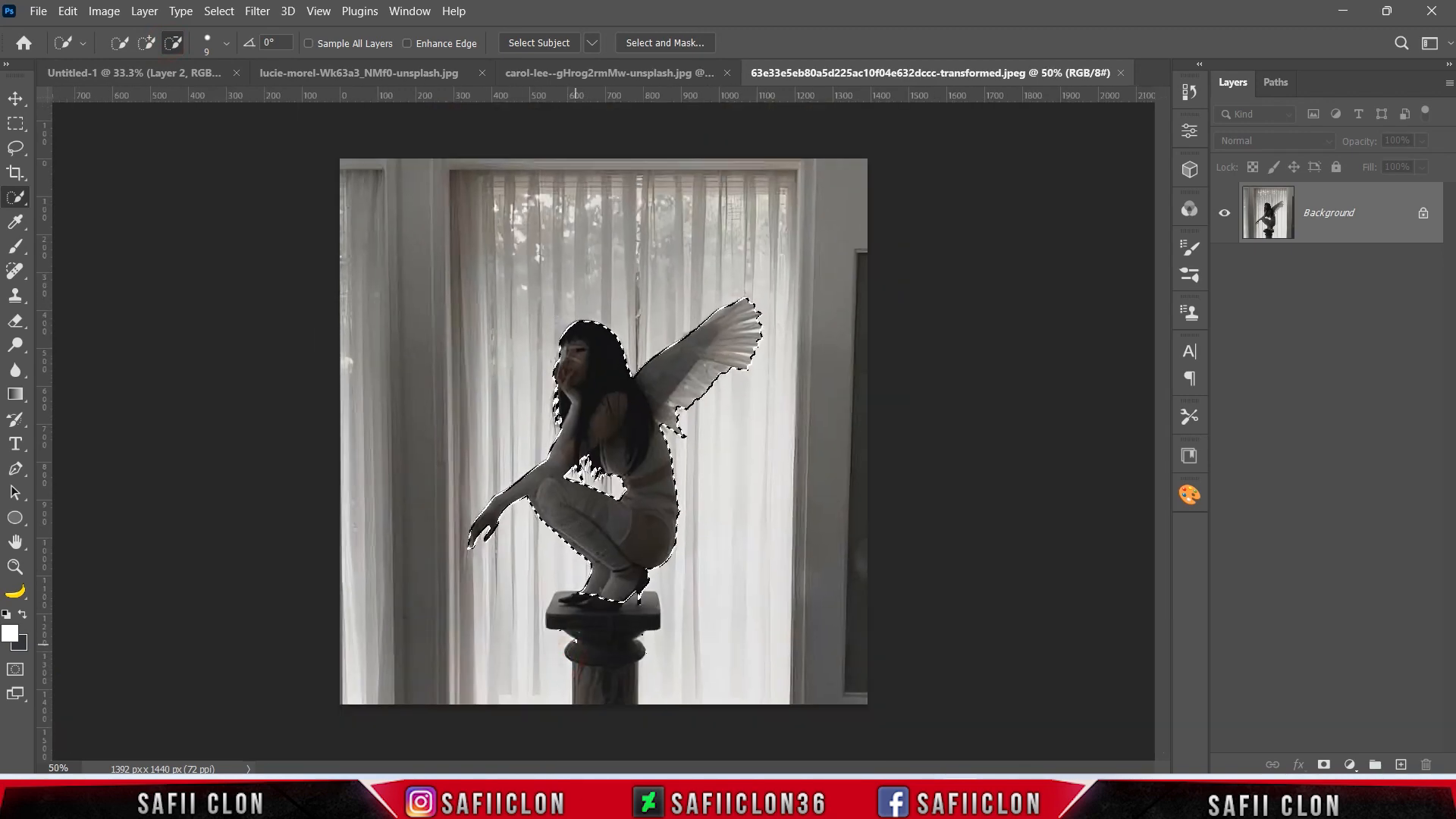
key(ctrl+plus)
scroll(619, 637, down, 3)
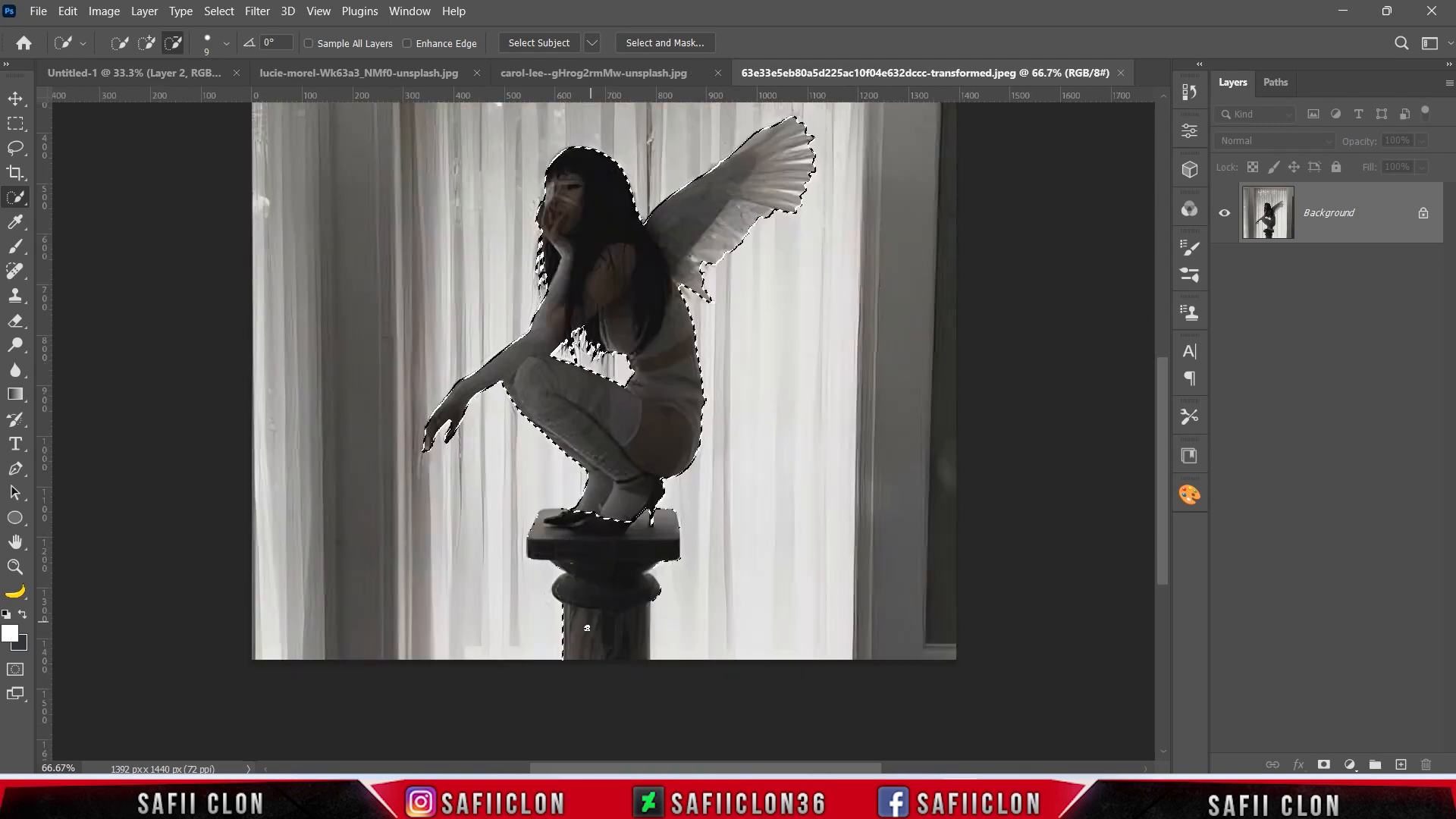
key(ctrl+plus)
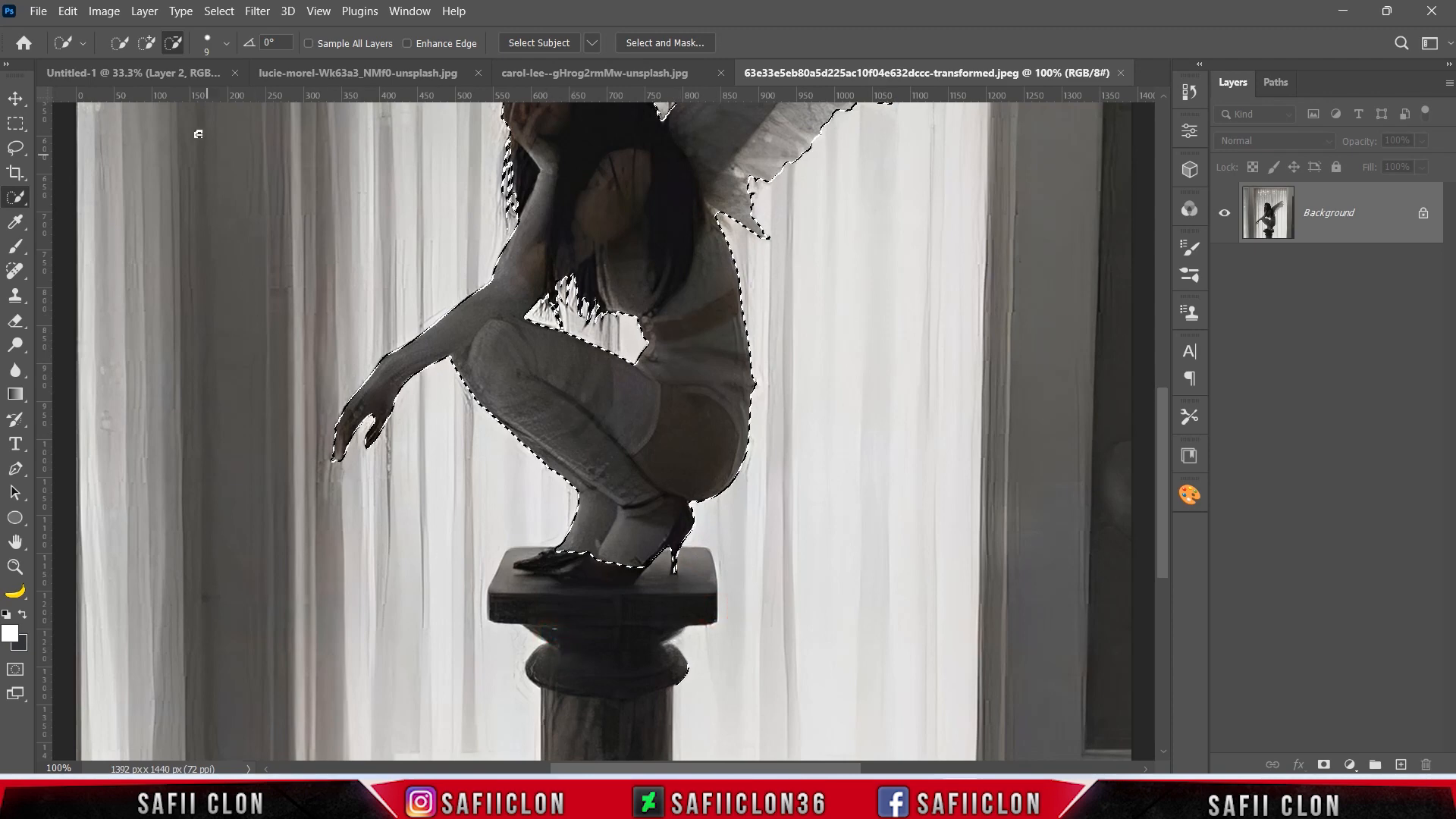
Add the missing parts of the woman's shoes on the pedestal to the selection.
click(149, 47)
mouse_move(616, 567)
mouse_down()
mouse_move(580, 566)
mouse_move(615, 566)
mouse_up()
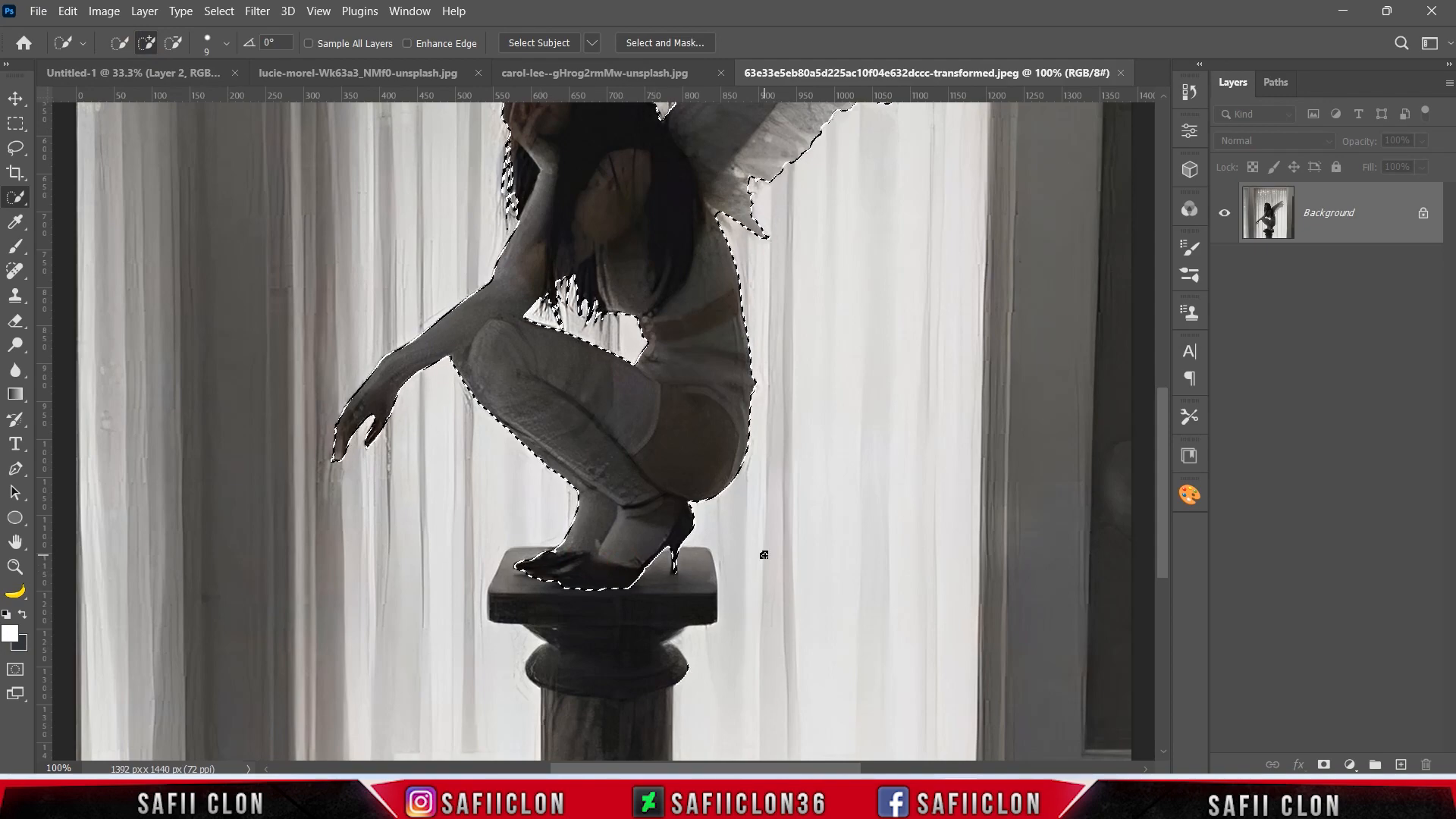
key(ctrl+minus)
key(ctrl+minus)
key(ctrl+plus)
key(ctrl+plus)
key(ctrl+plus)
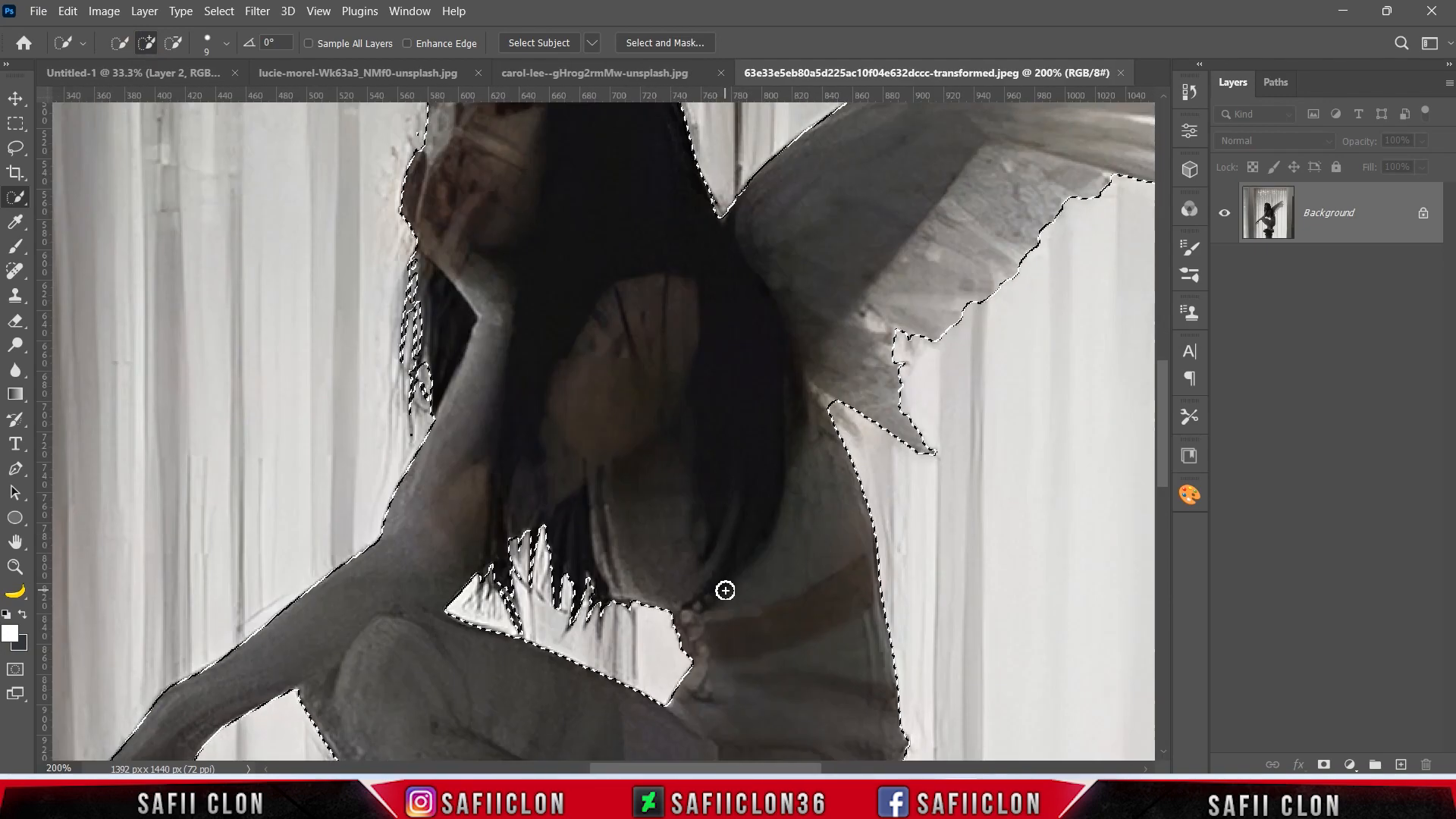
scroll(725, 591, down, 7)
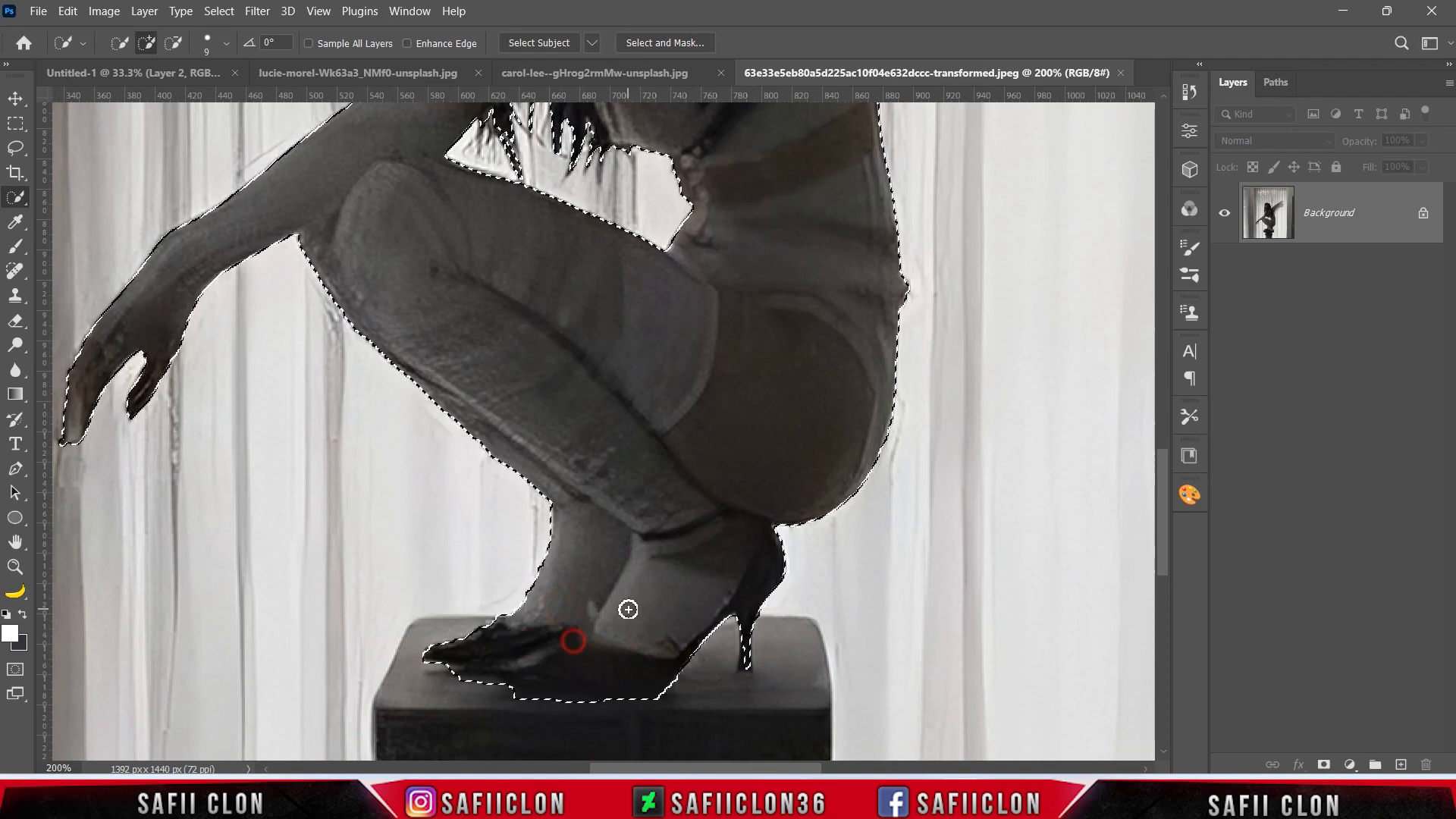
Hide the photo's background with a layer mask from the selection and bring the masked woman into the Untitled-1 document.
key(ctrl+minus)
key(ctrl+minus)
scroll(790, 397, up, 3)
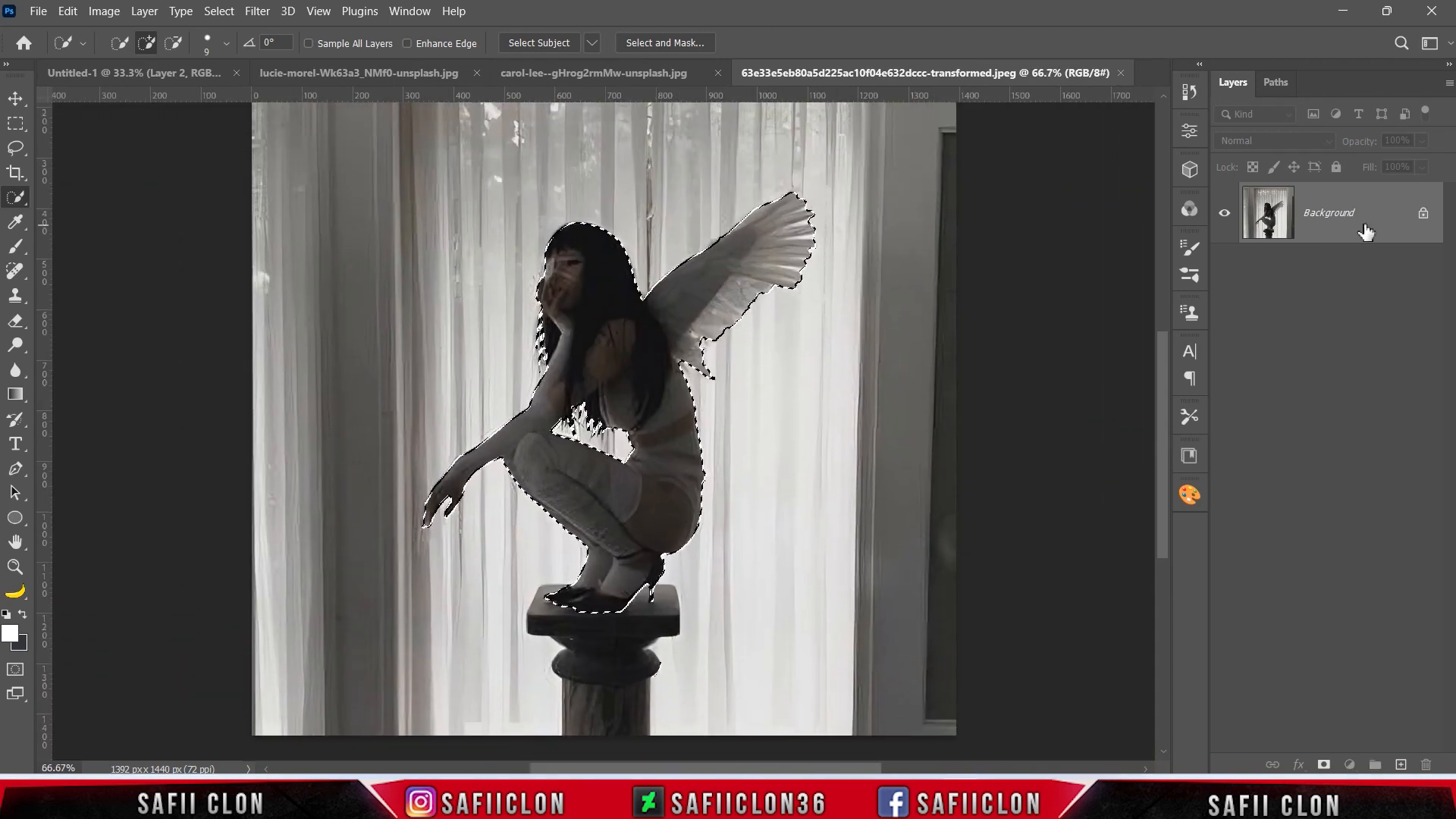
click(1323, 765)
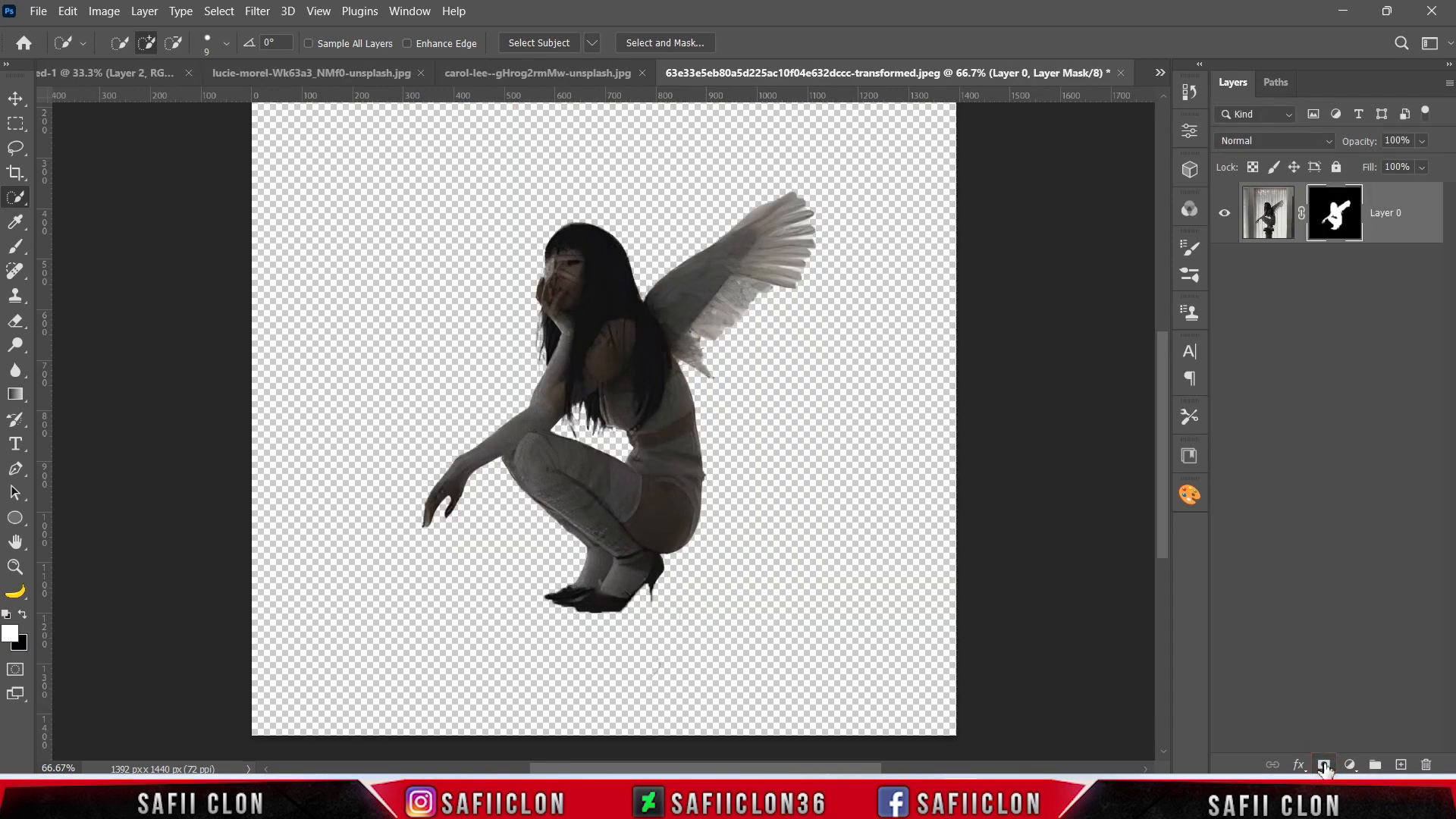
drag(1400, 205, 660, 322)
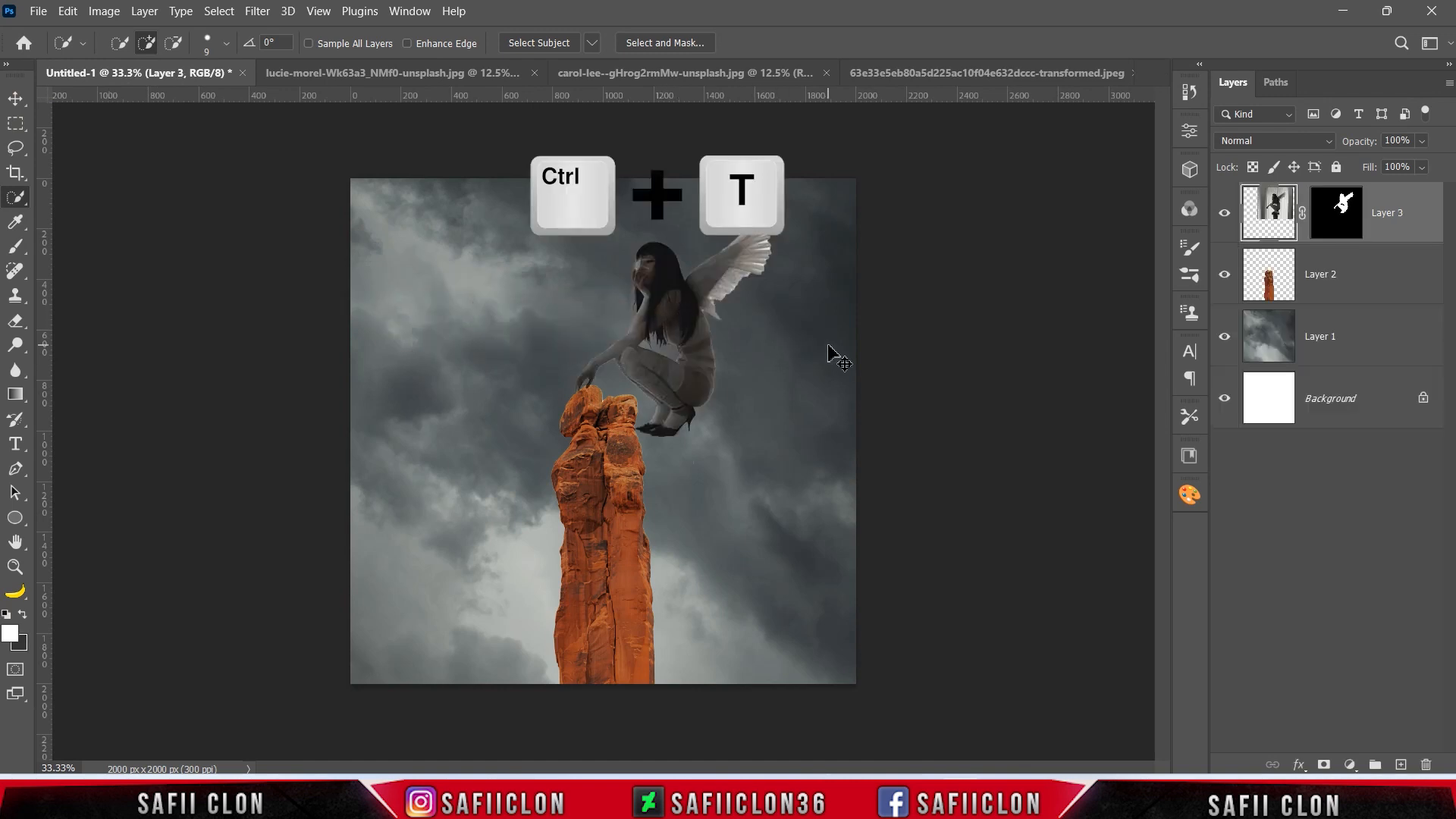
Scale the winged woman's layer to 60.19% and move her down onto the top of the rock pillar.
key(ctrl+t)
drag(491, 134, 559, 202)
drag(717, 360, 670, 370)
key(ctrl+plus)
scroll(822, 418, up, 2)
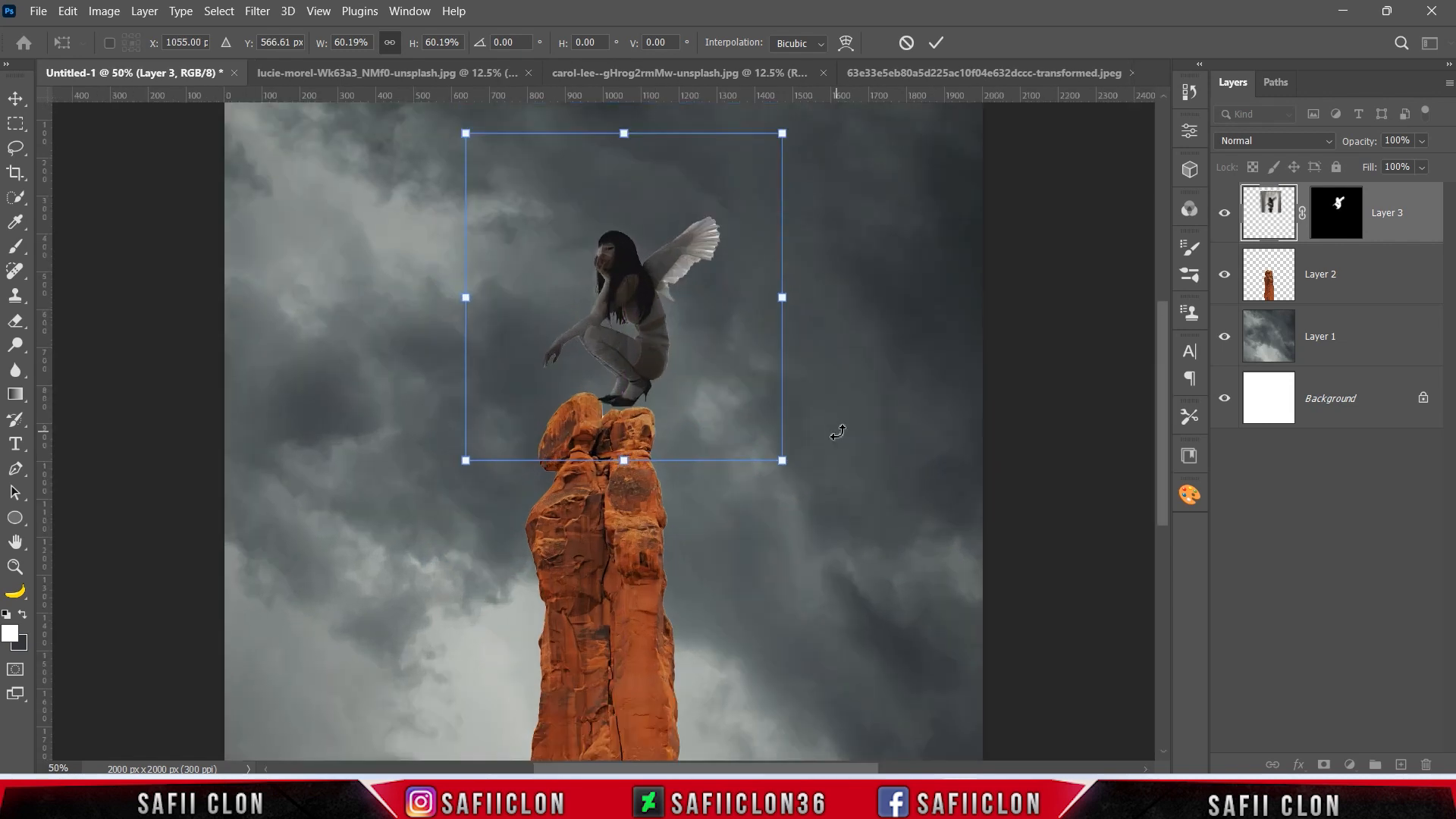
key(shift+Down)
key(shift+Down)
key(Down)
key(Down)
Transform the woman to 49.56% width, 50.75% height, -3.58° rotation and -3.14° horizontal skew, crouching on the pillar's right peak.
drag(465, 499, 482, 489)
drag(782, 173, 731, 213)
drag(618, 385, 634, 378)
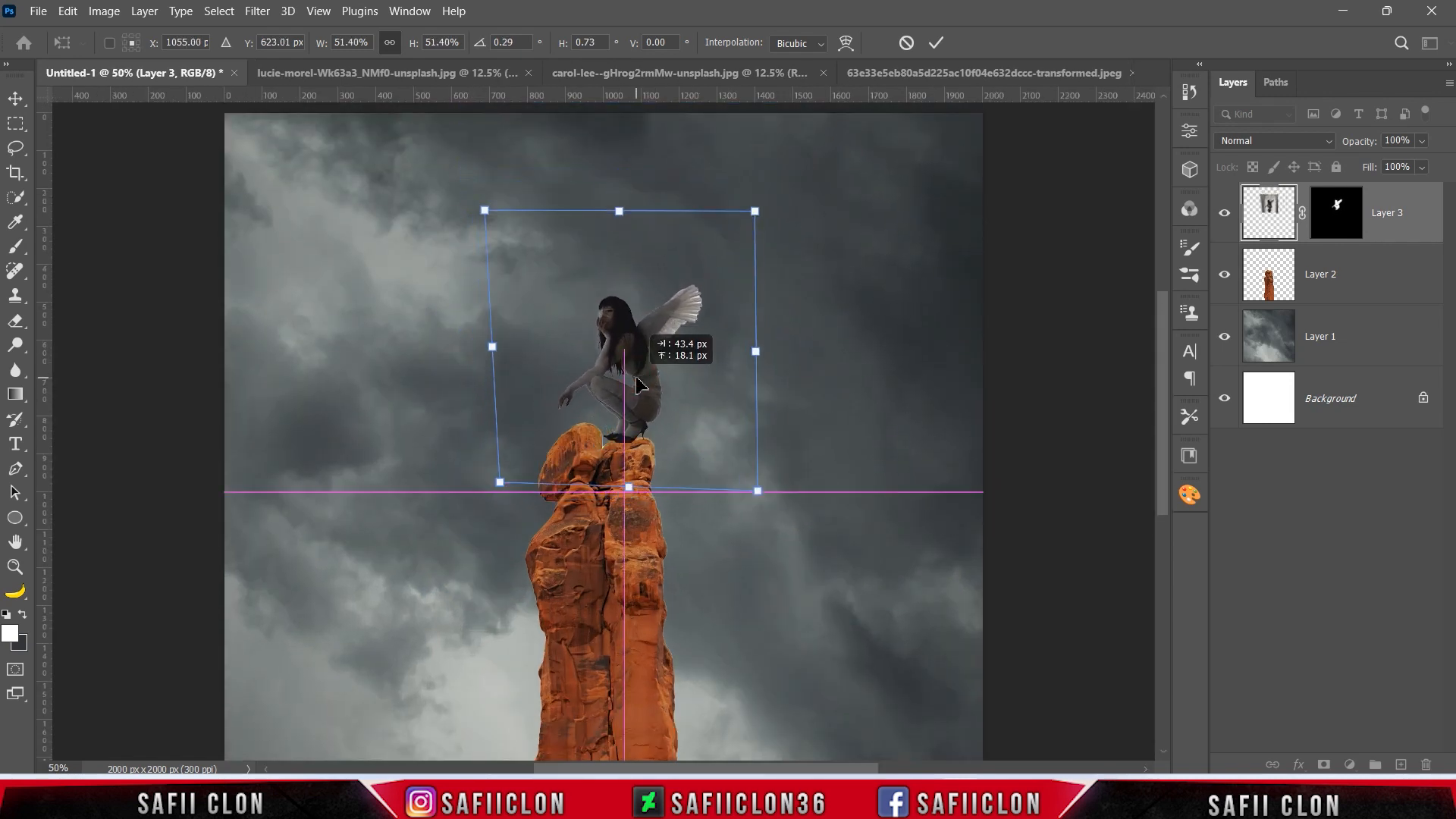
mouse_move(485, 212)
mouse_down()
mouse_move(495, 250)
mouse_move(486, 233)
mouse_up()
drag(634, 411, 635, 410)
key(Right)
key(Right)
key(Right)
key(Right)
key(Right)
key(Right)
key(Right)
drag(500, 355, 501, 354)
drag(762, 351, 756, 354)
drag(493, 230, 496, 233)
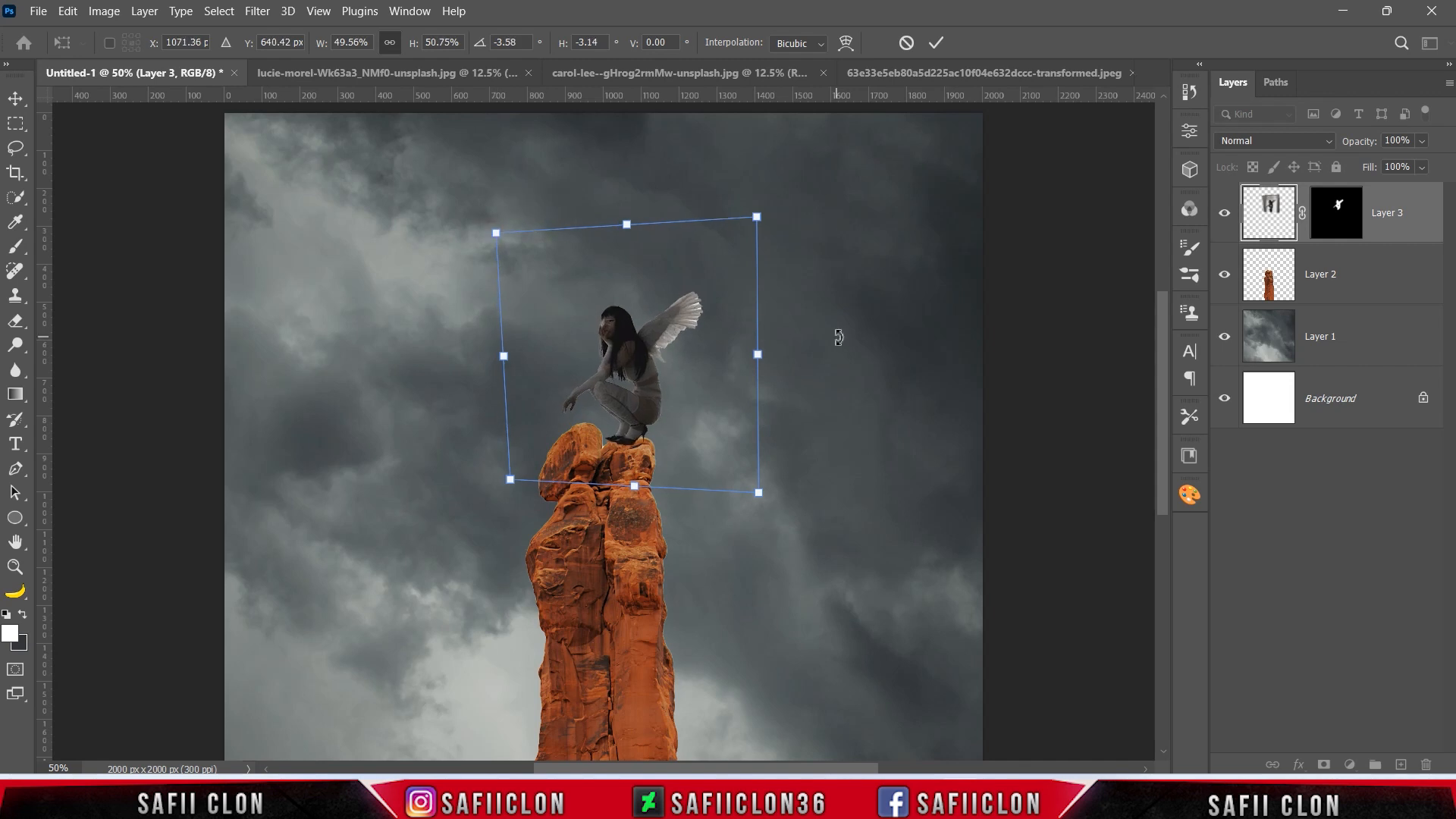
click(937, 43)
Group the winged woman's masked layer into a new group named MODEL and collapse the group.
scroll(880, 275, down, 3)
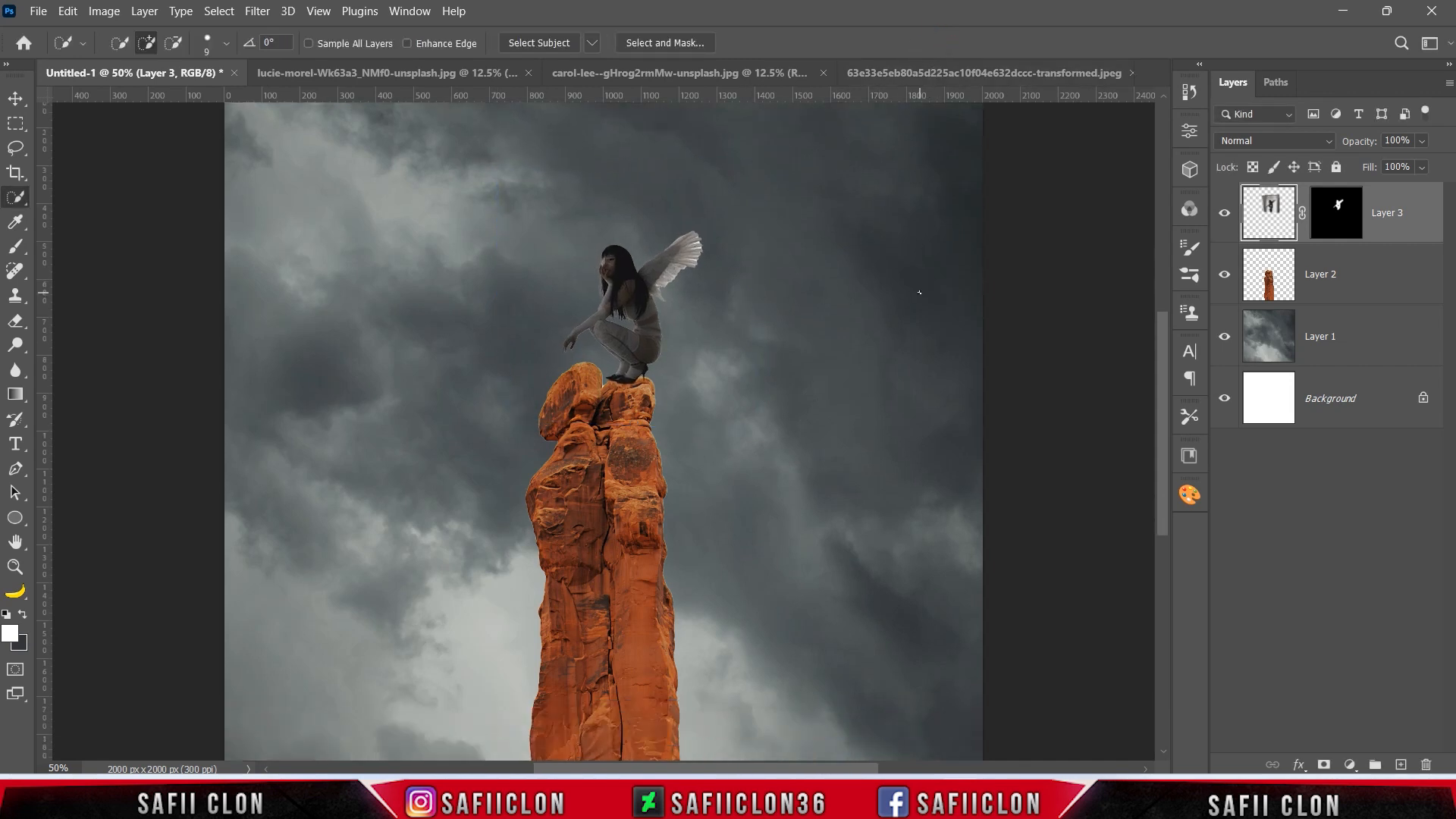
right_click(1396, 201)
click(1187, 120)
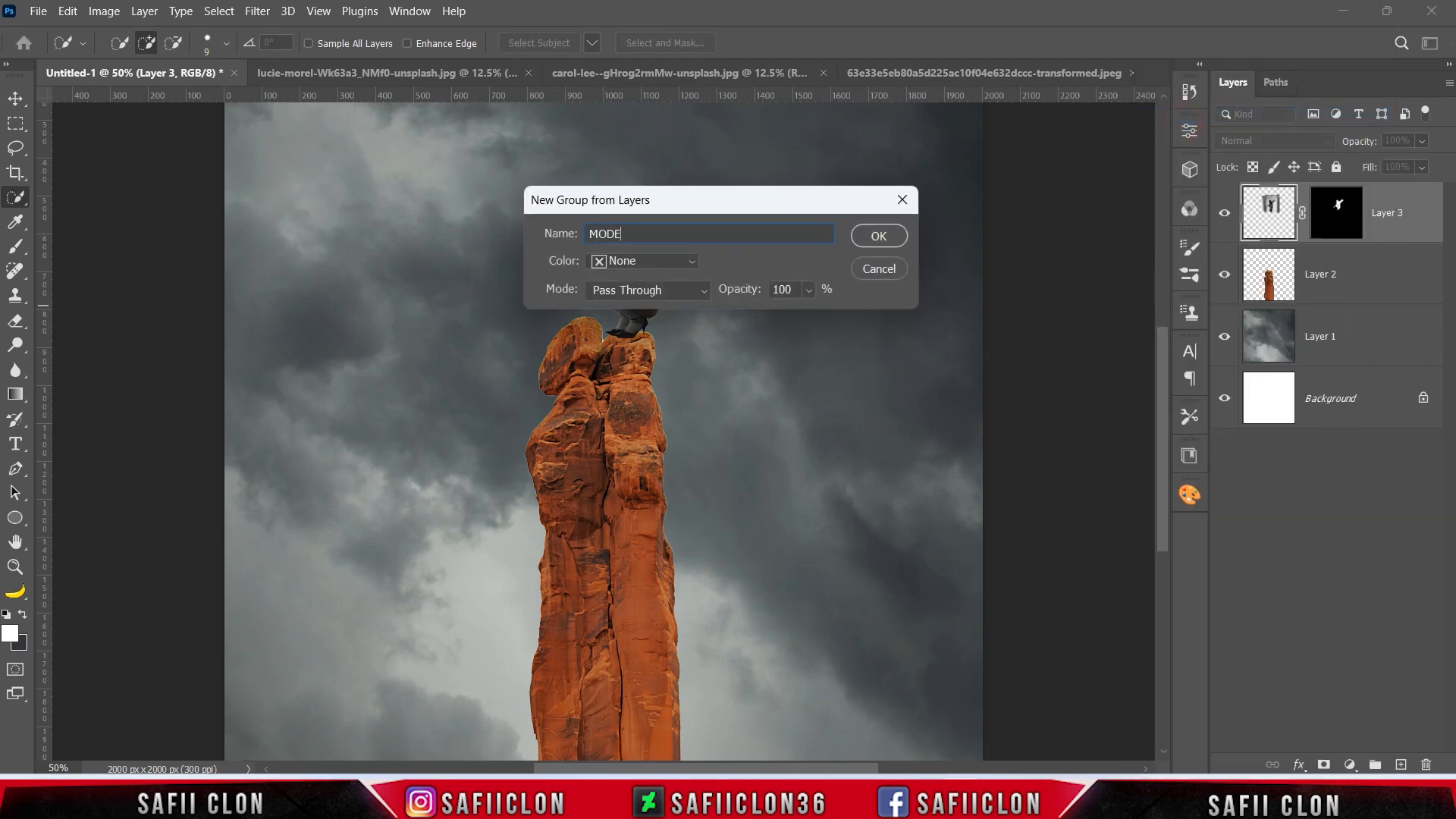
click(895, 240)
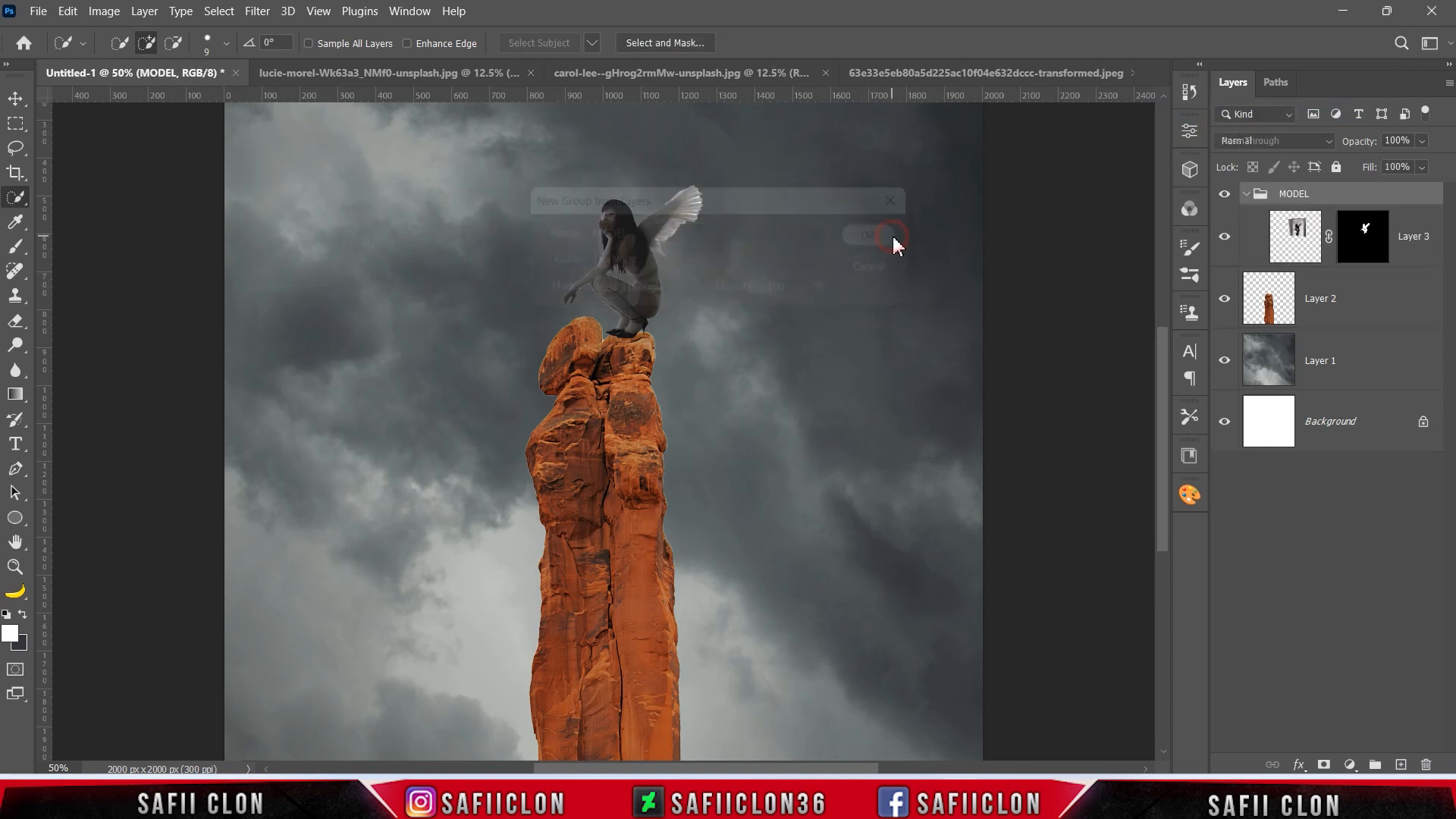
click(1246, 196)
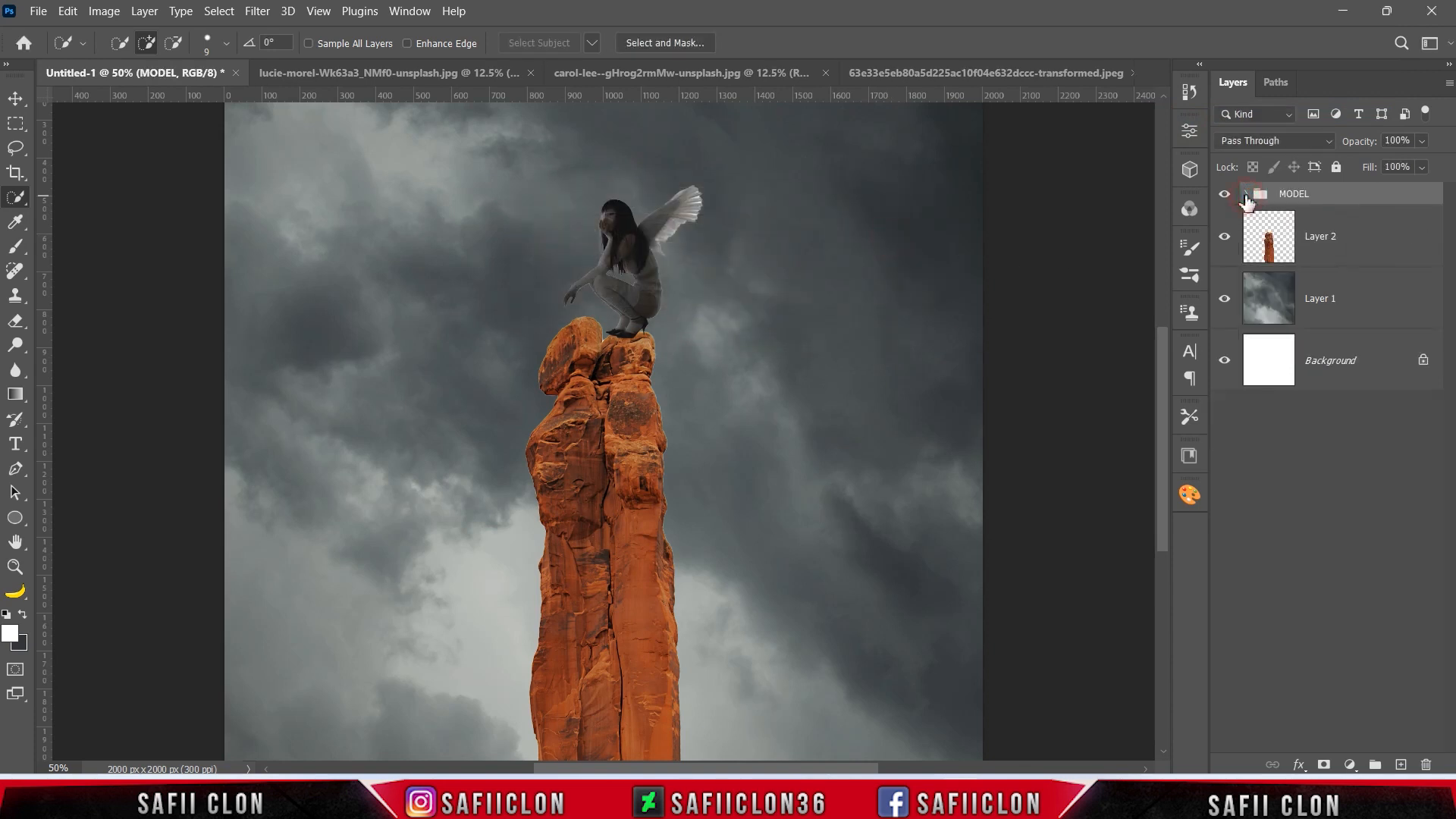
Group the rock pillar layer and the stormy sky layer together into a new group named BACKGROUND.
click(1361, 250)
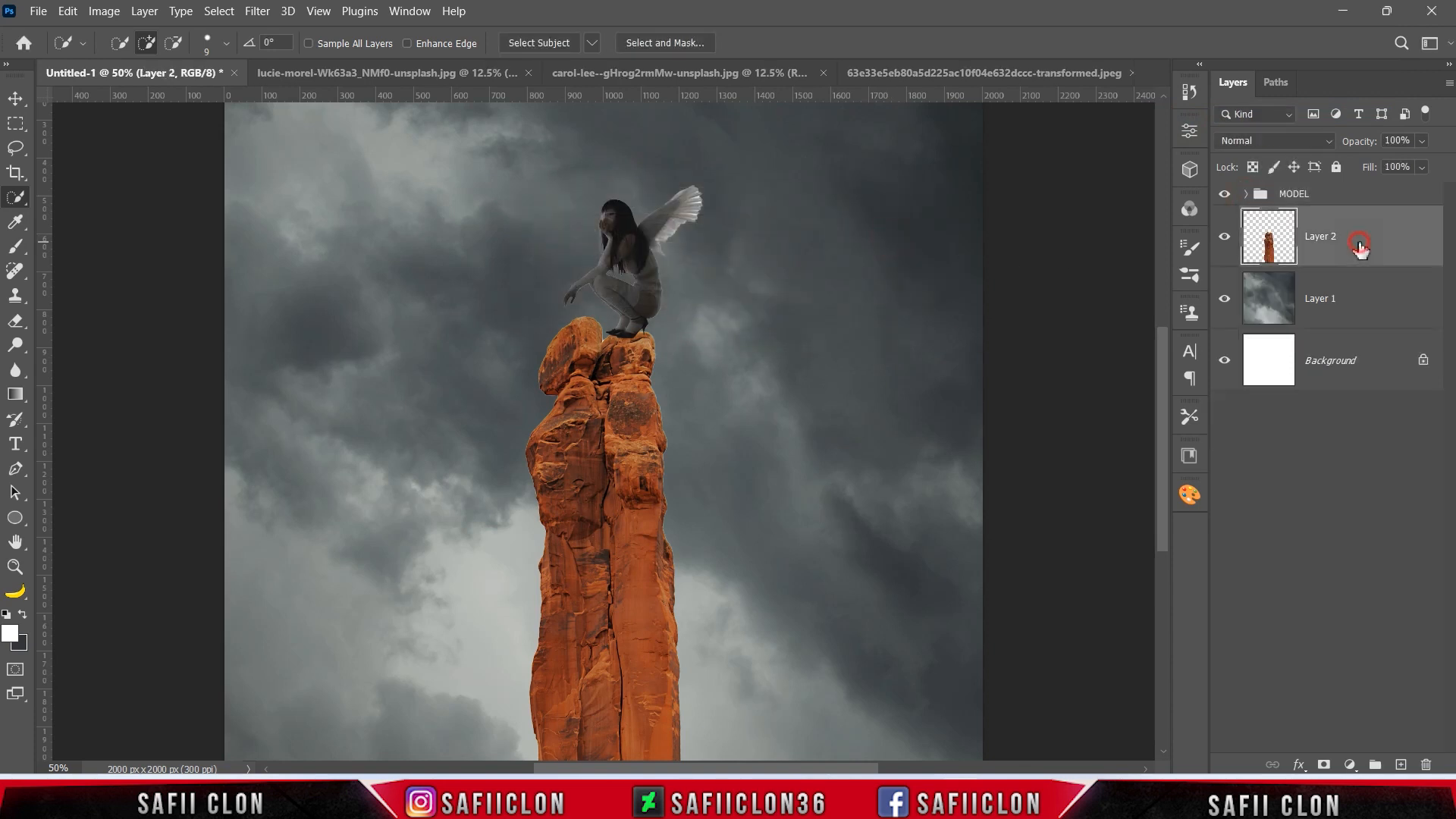
shift+click(1372, 310)
right_click(1353, 299)
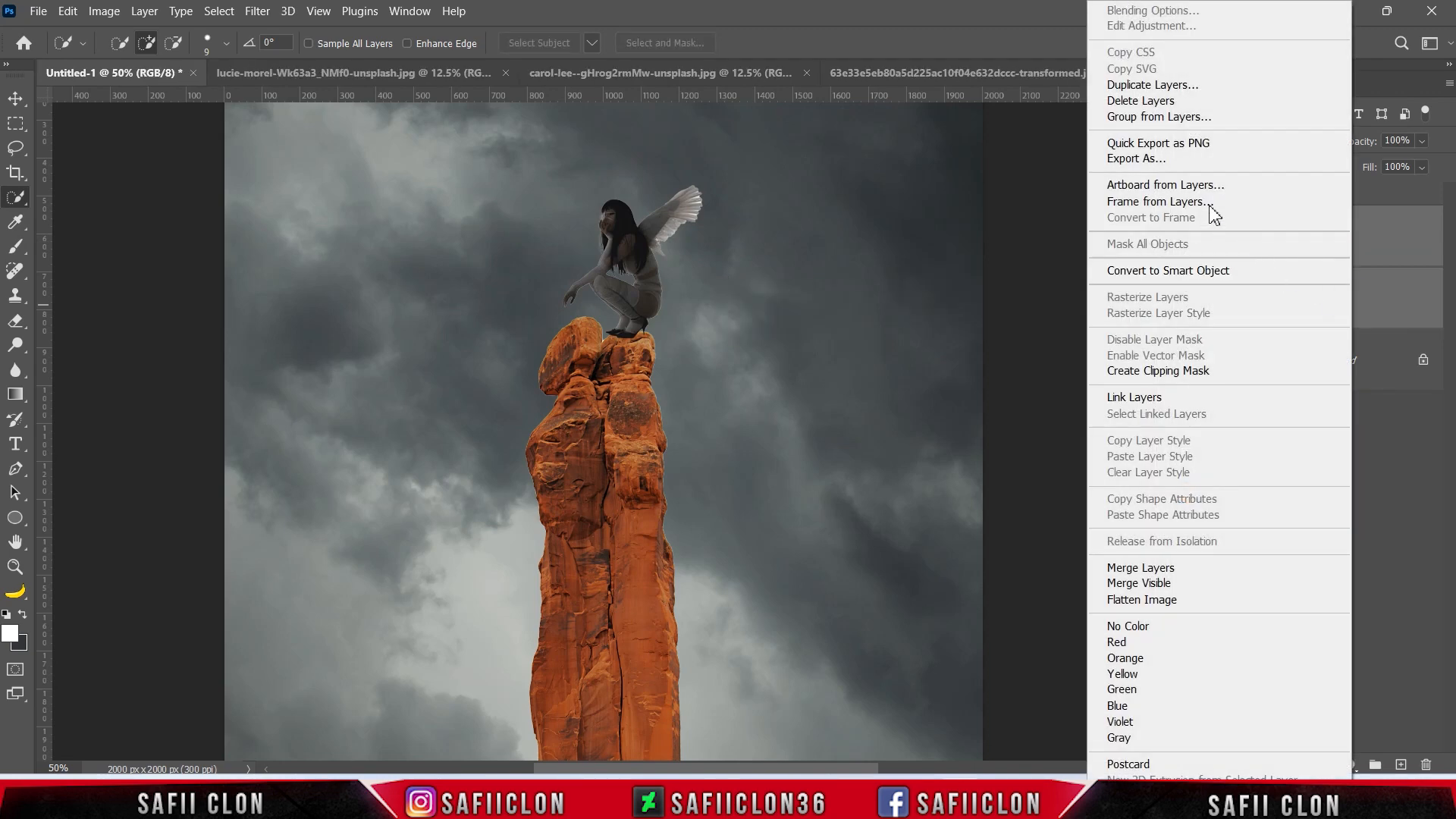
click(1138, 114)
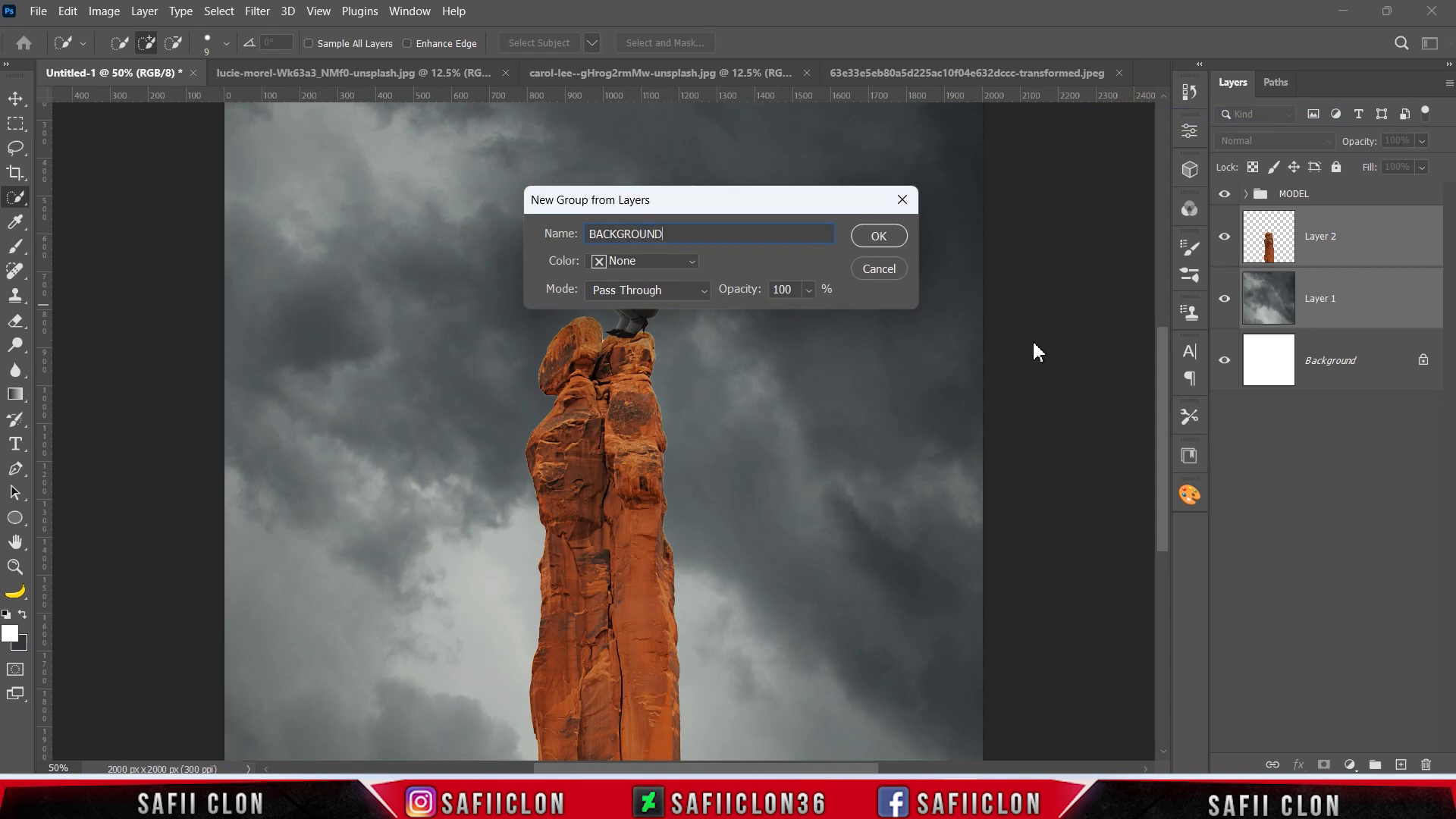
click(880, 236)
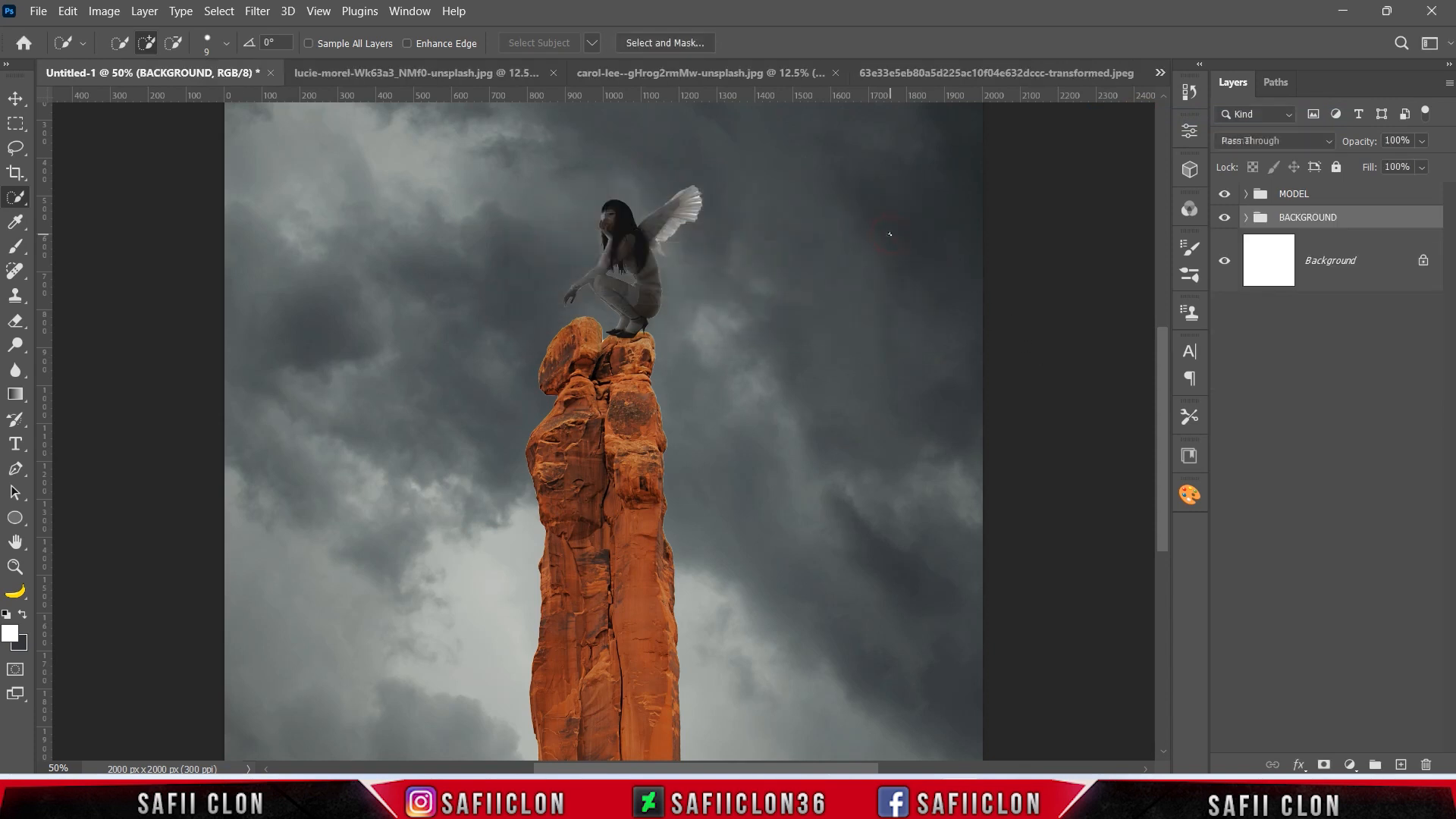
Add a blank layer mask to the rock pillar's Layer 2 inside the BACKGROUND group.
click(1246, 218)
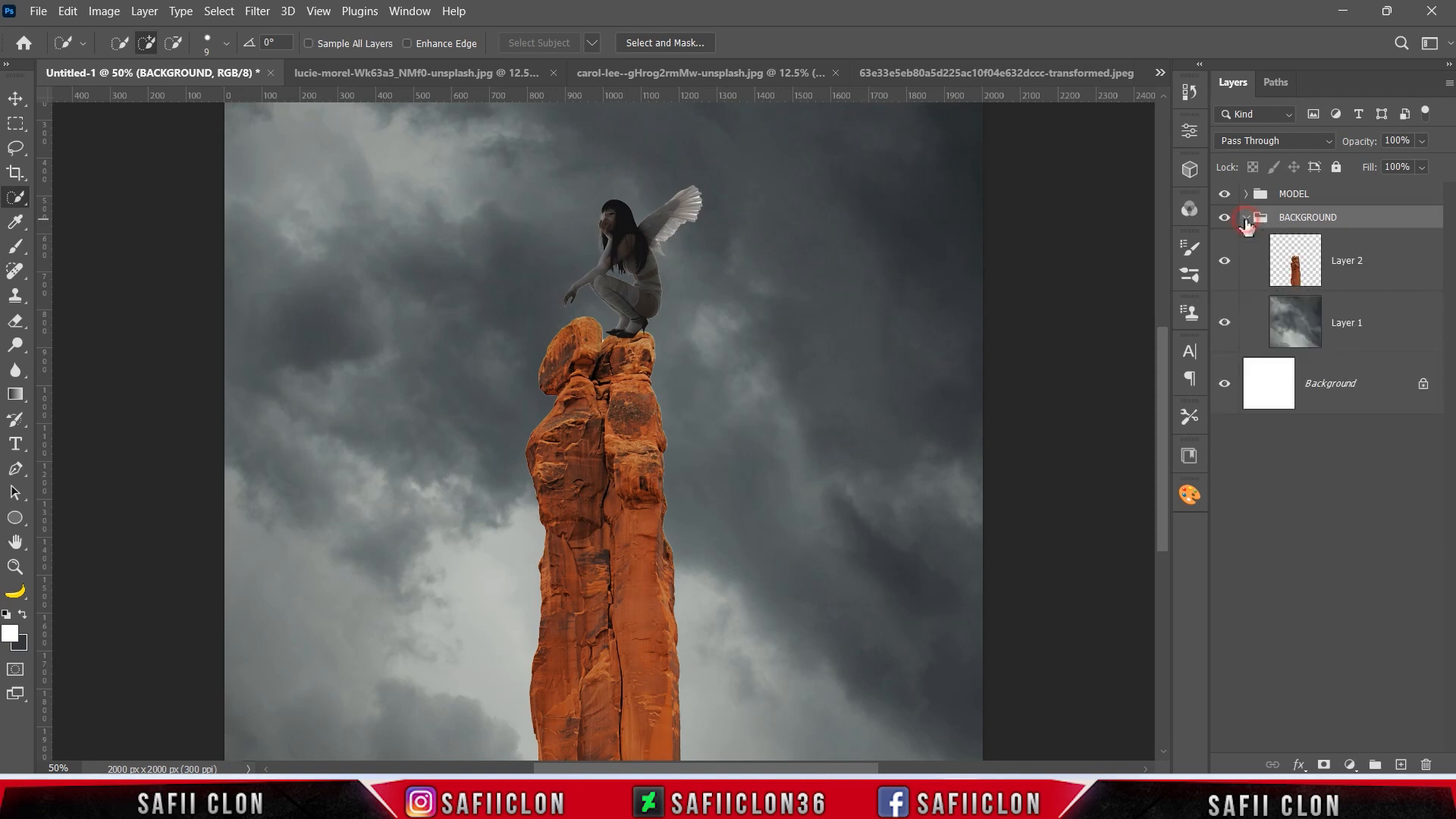
click(1380, 275)
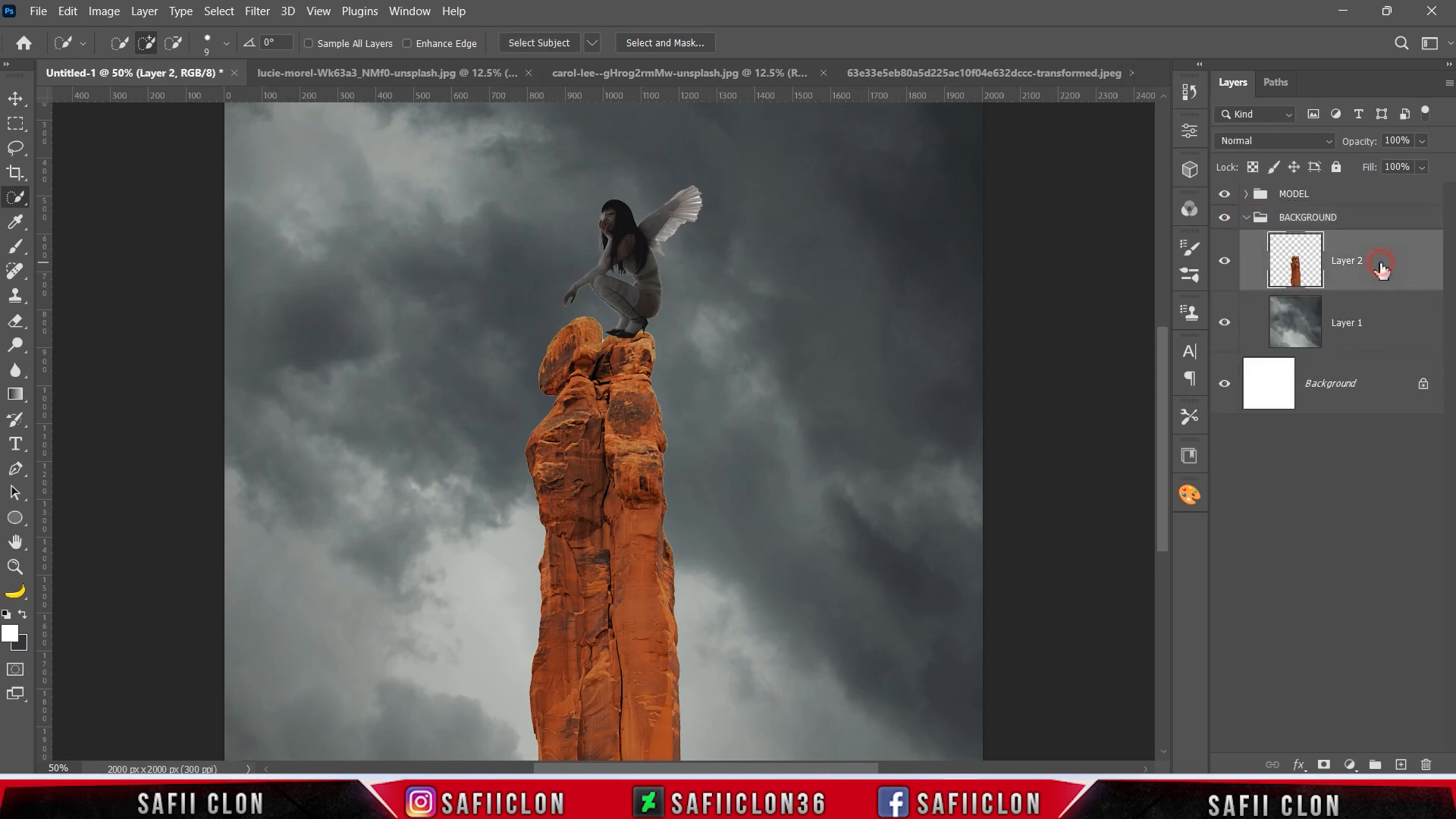
double_click(1223, 259)
click(1324, 766)
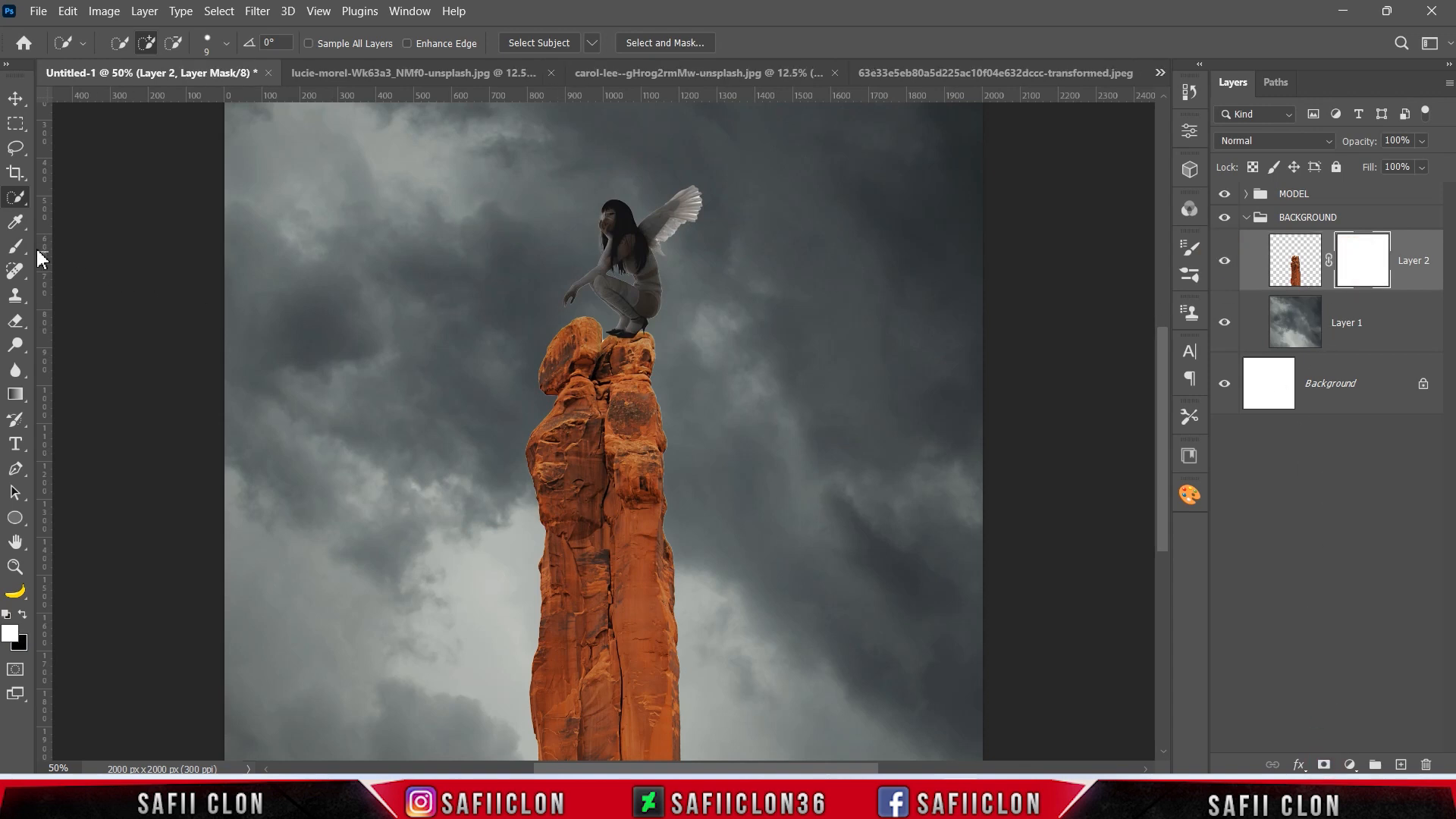
Hide the pillar's left boulder by painting black on Layer 2's mask with a 25–32 px Hard Round brush at 100% opacity.
right_click(16, 246)
click(83, 244)
click(135, 46)
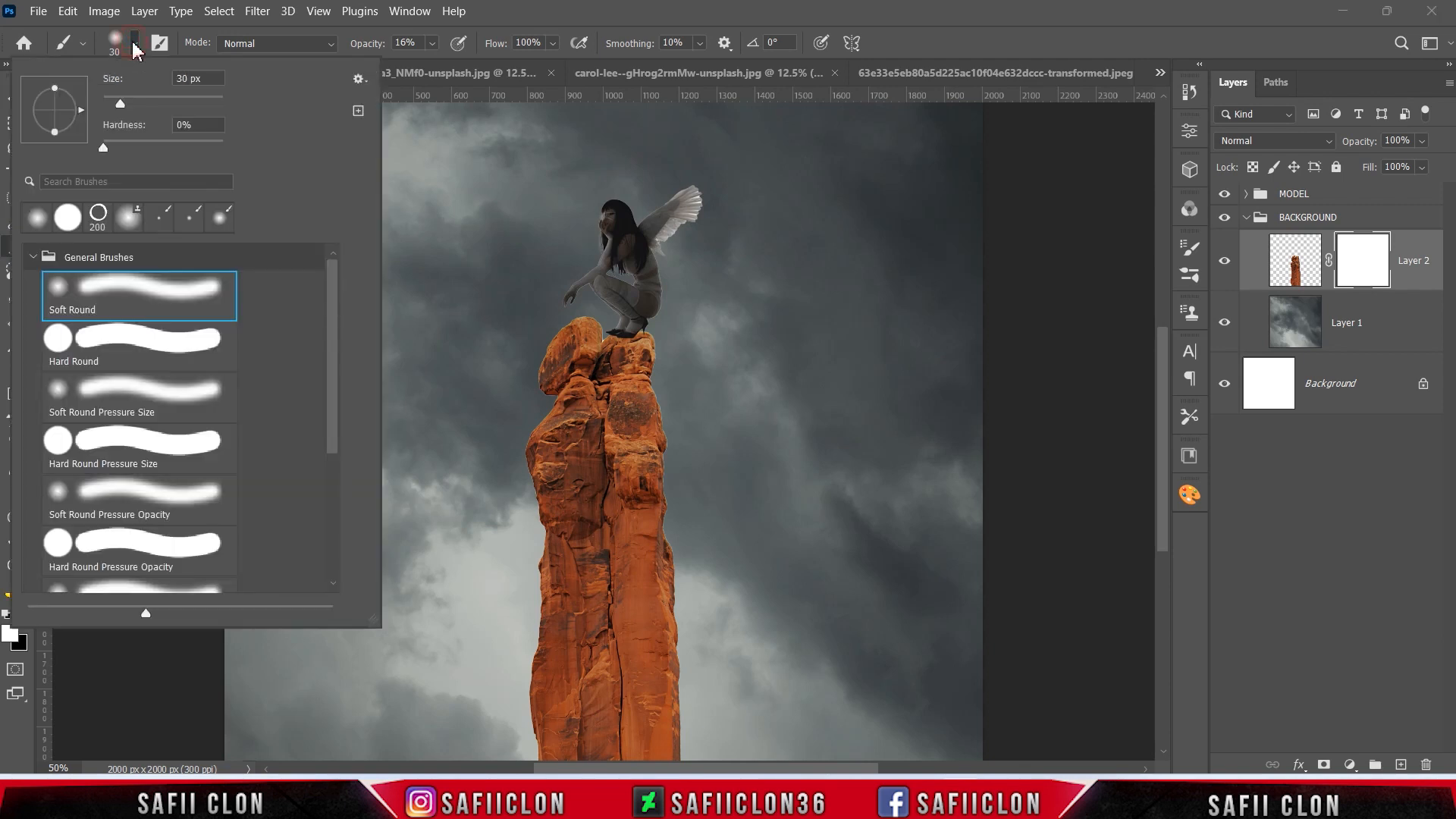
click(139, 340)
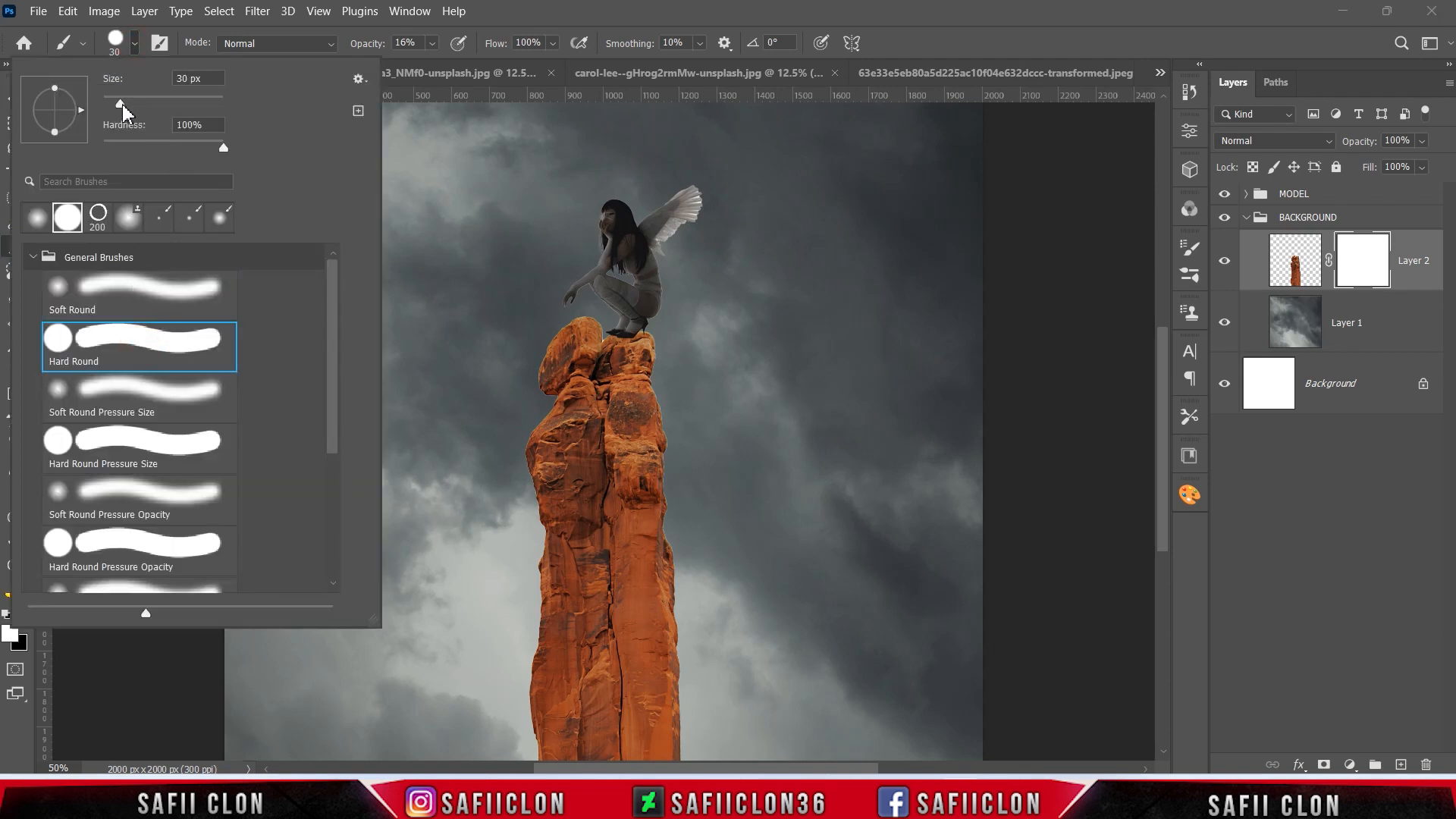
click(136, 44)
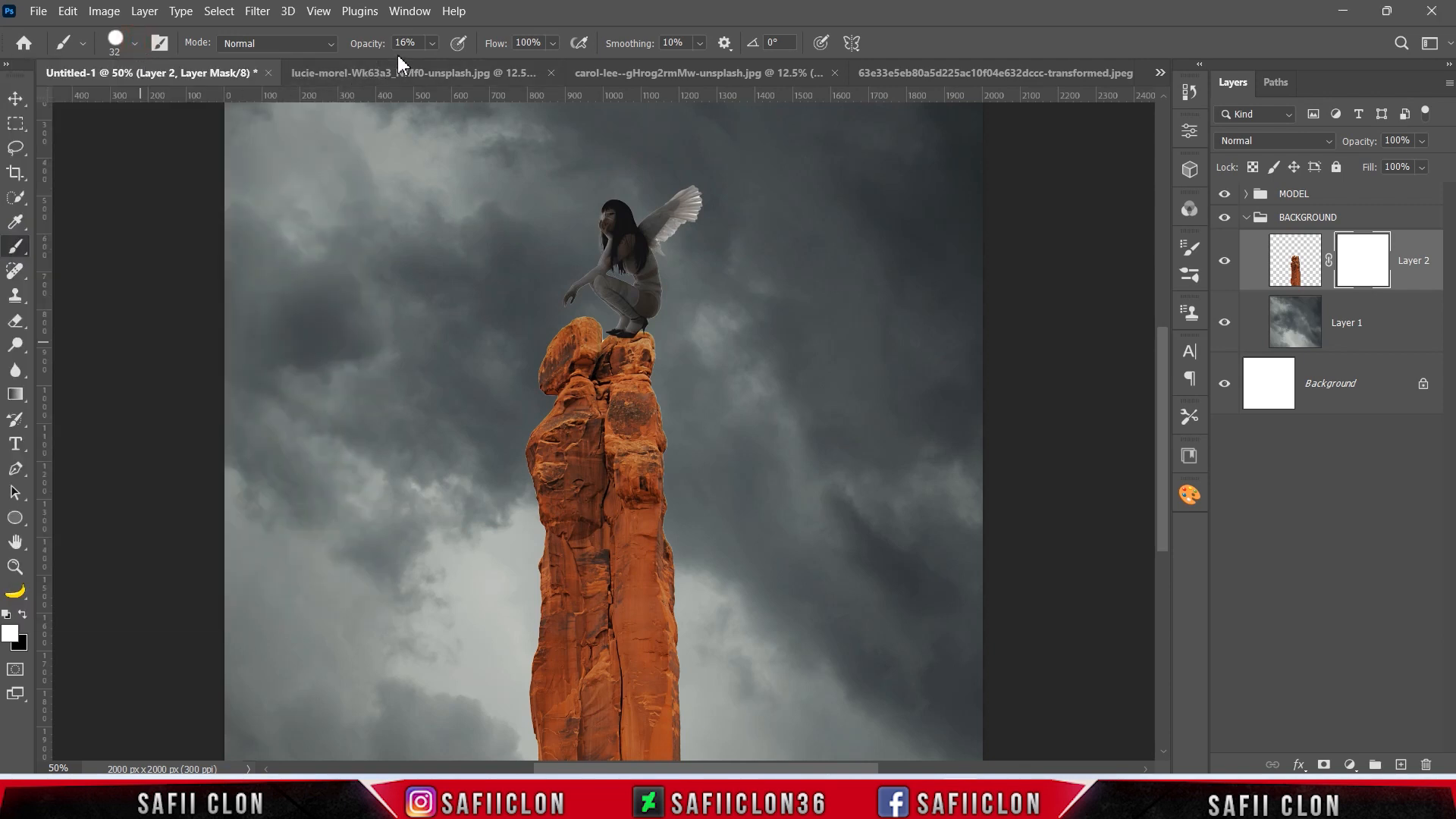
click(432, 46)
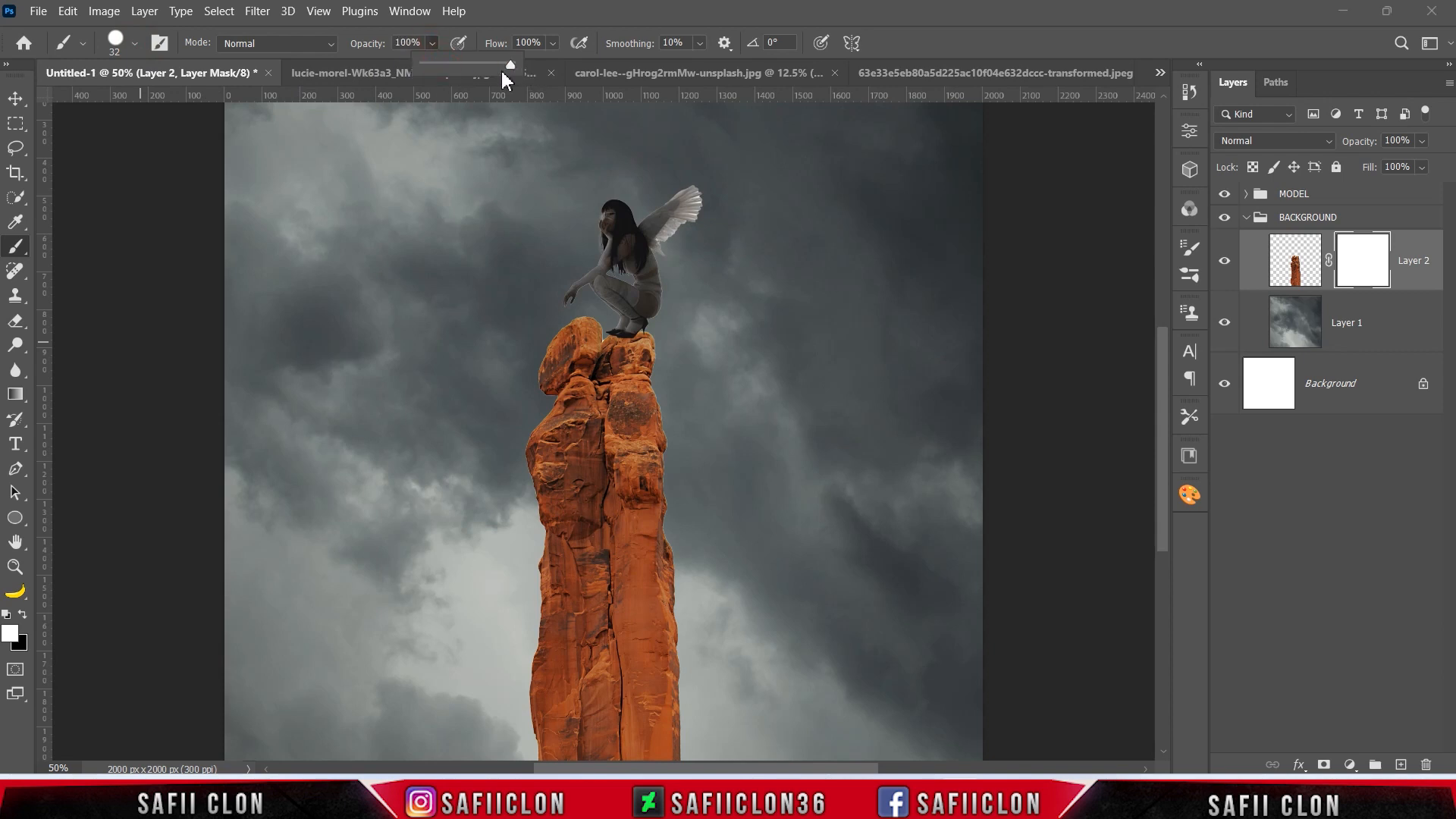
click(433, 51)
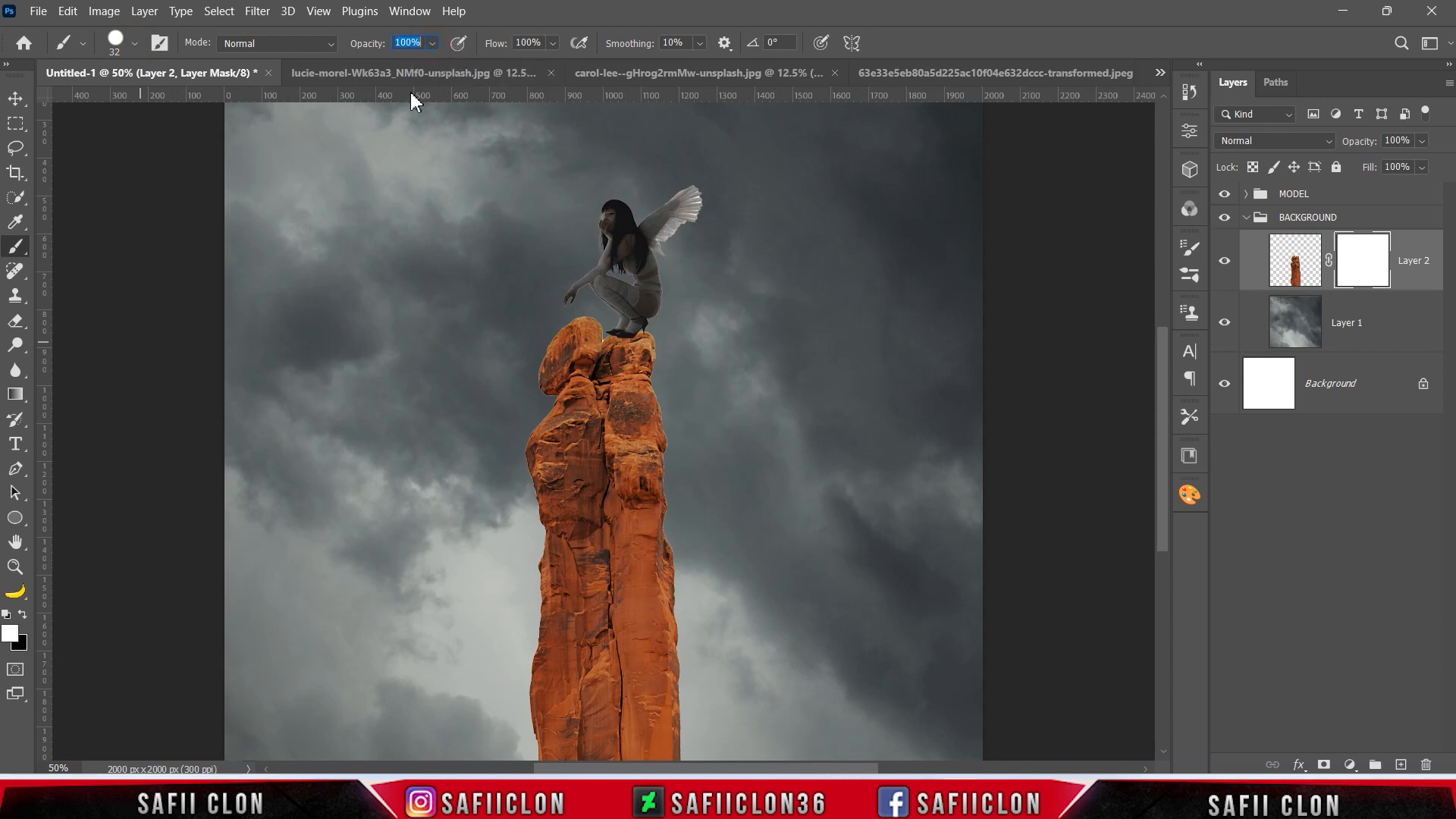
click(22, 615)
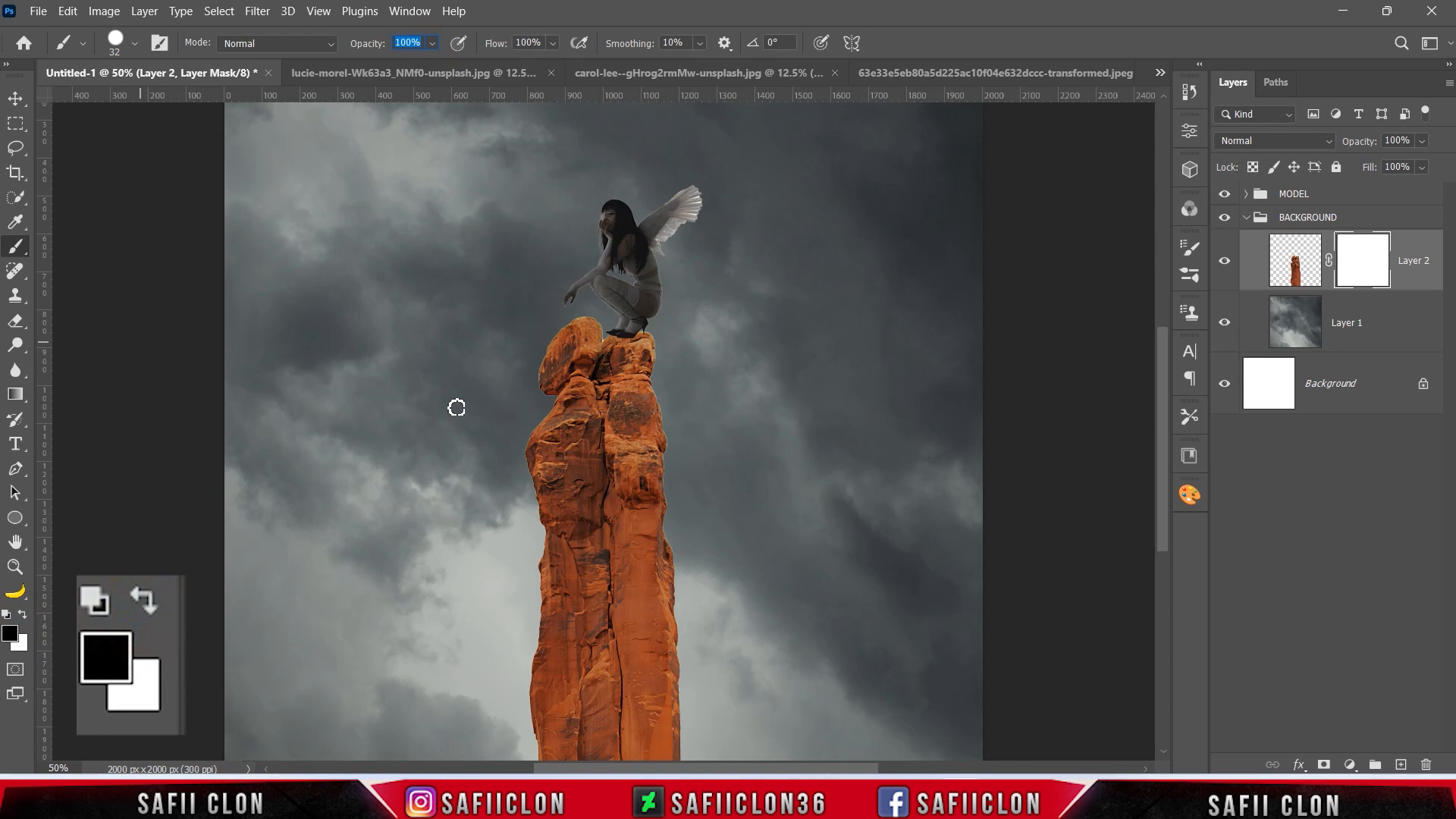
drag(555, 332, 556, 352)
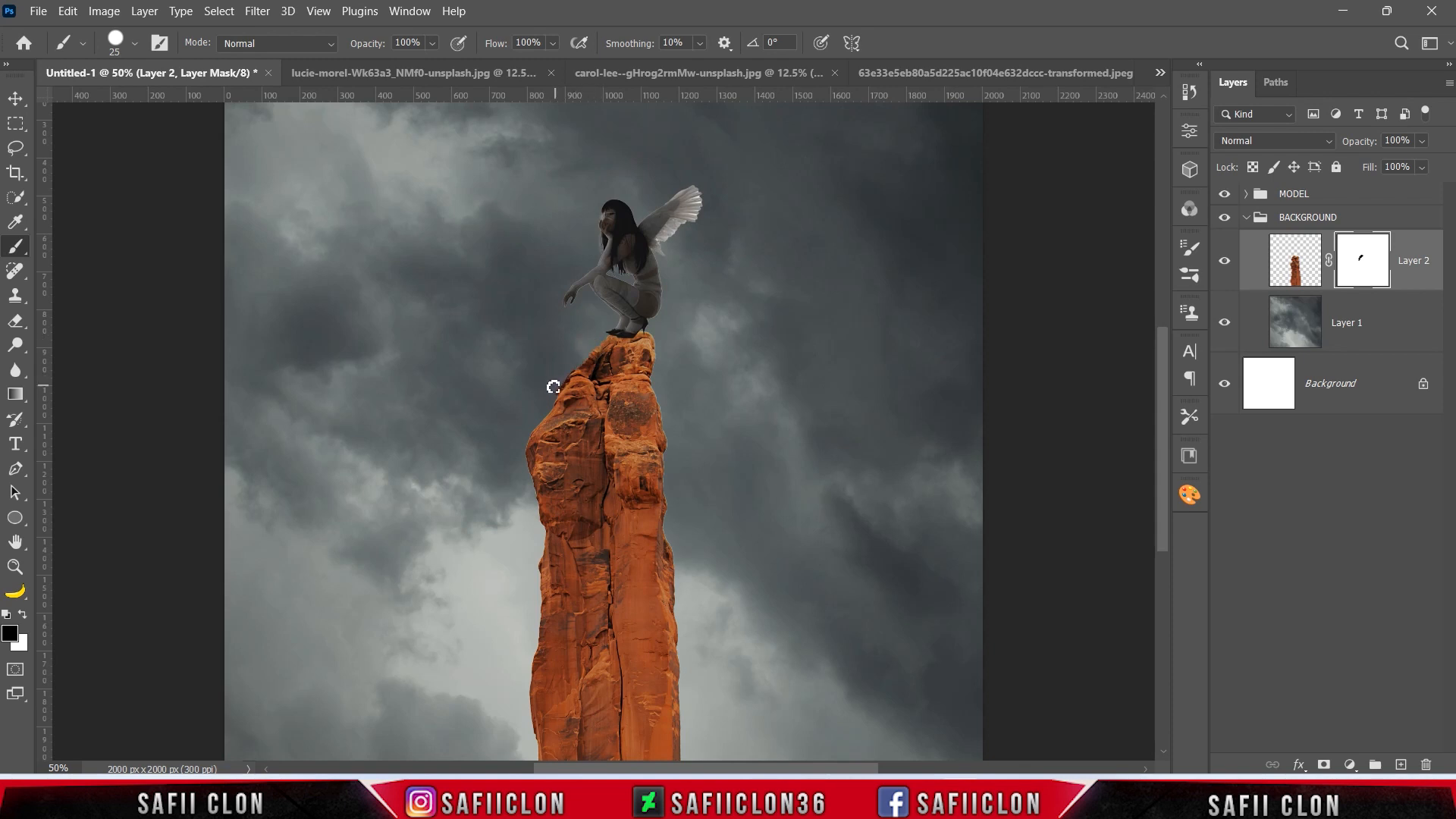
drag(562, 383, 556, 385)
key(ctrl+minus)
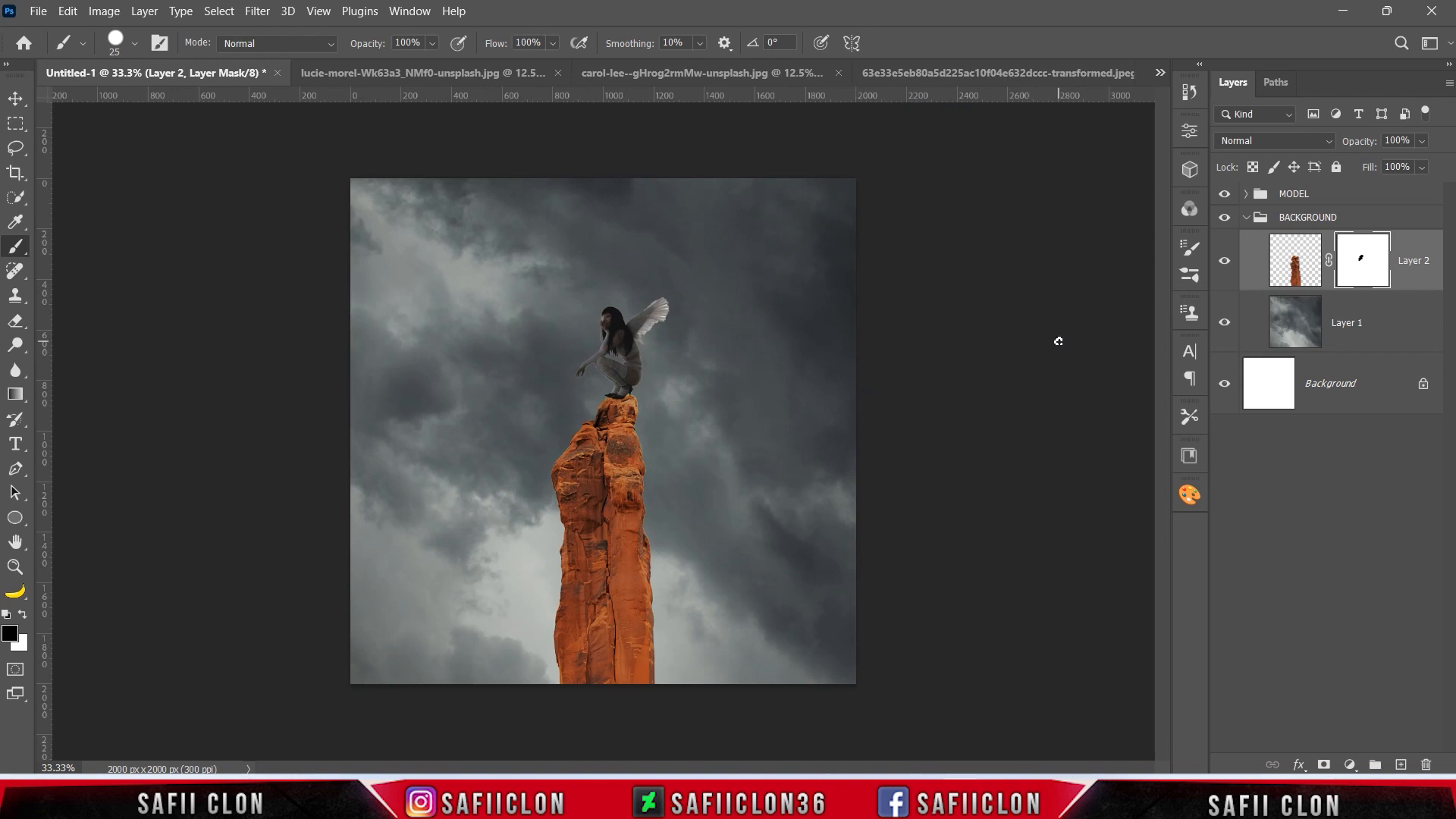
Clip a Vibrance adjustment to the rock pillar layer with vibrance at -54 and slightly reduced saturation, and compare before and after.
click(1223, 260)
click(1224, 260)
click(1350, 765)
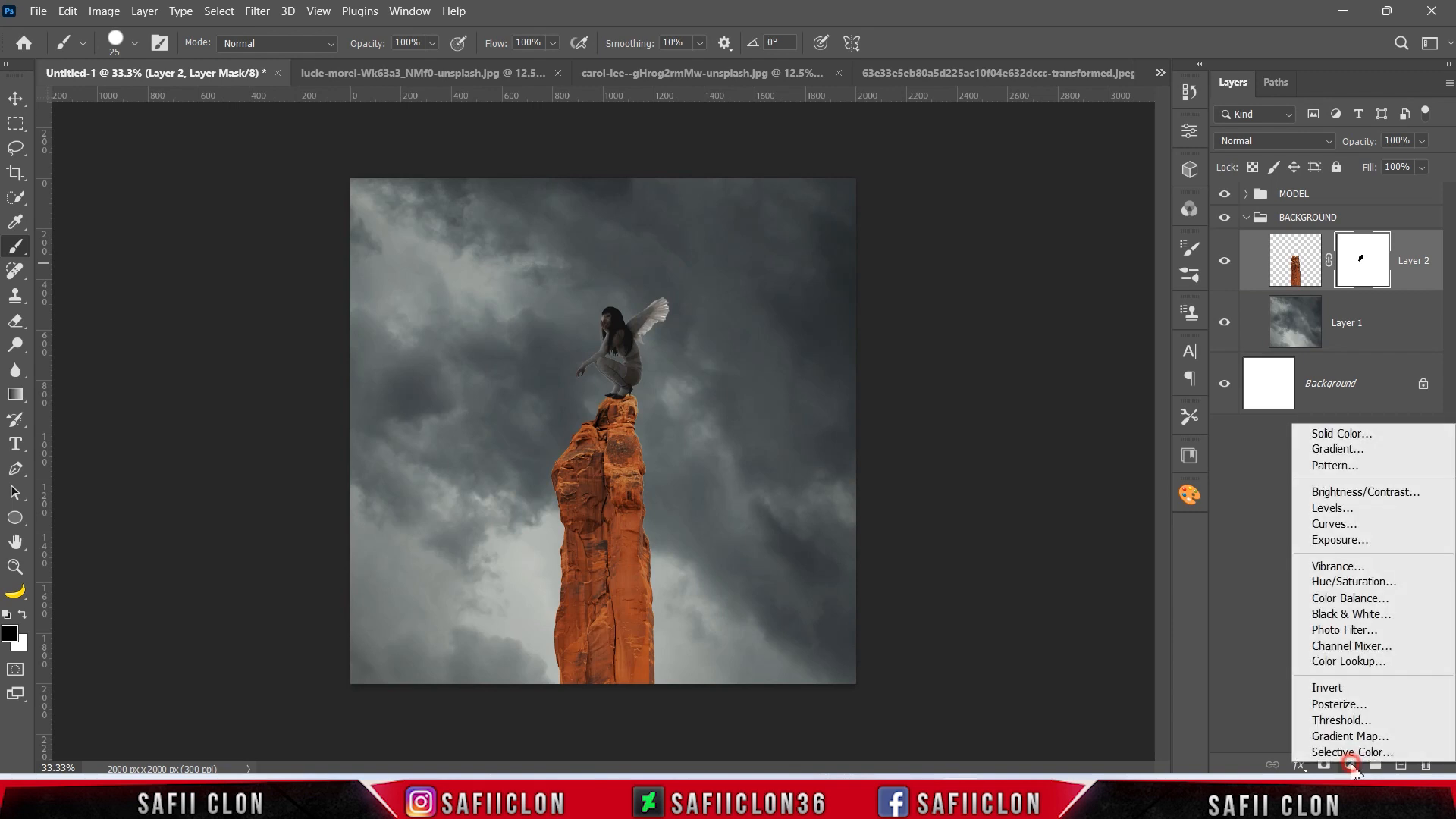
click(1352, 574)
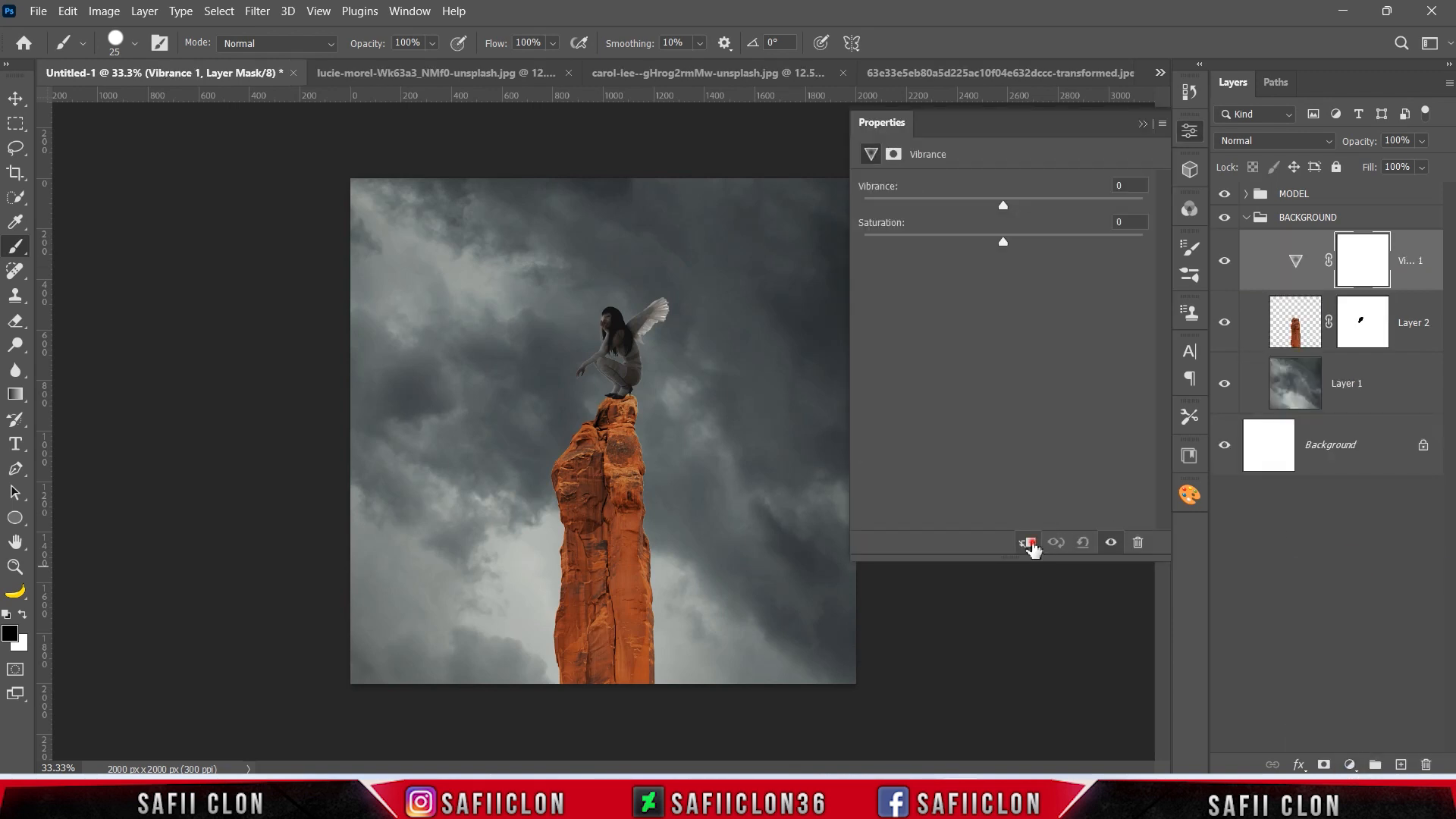
click(1028, 543)
drag(1004, 205, 930, 201)
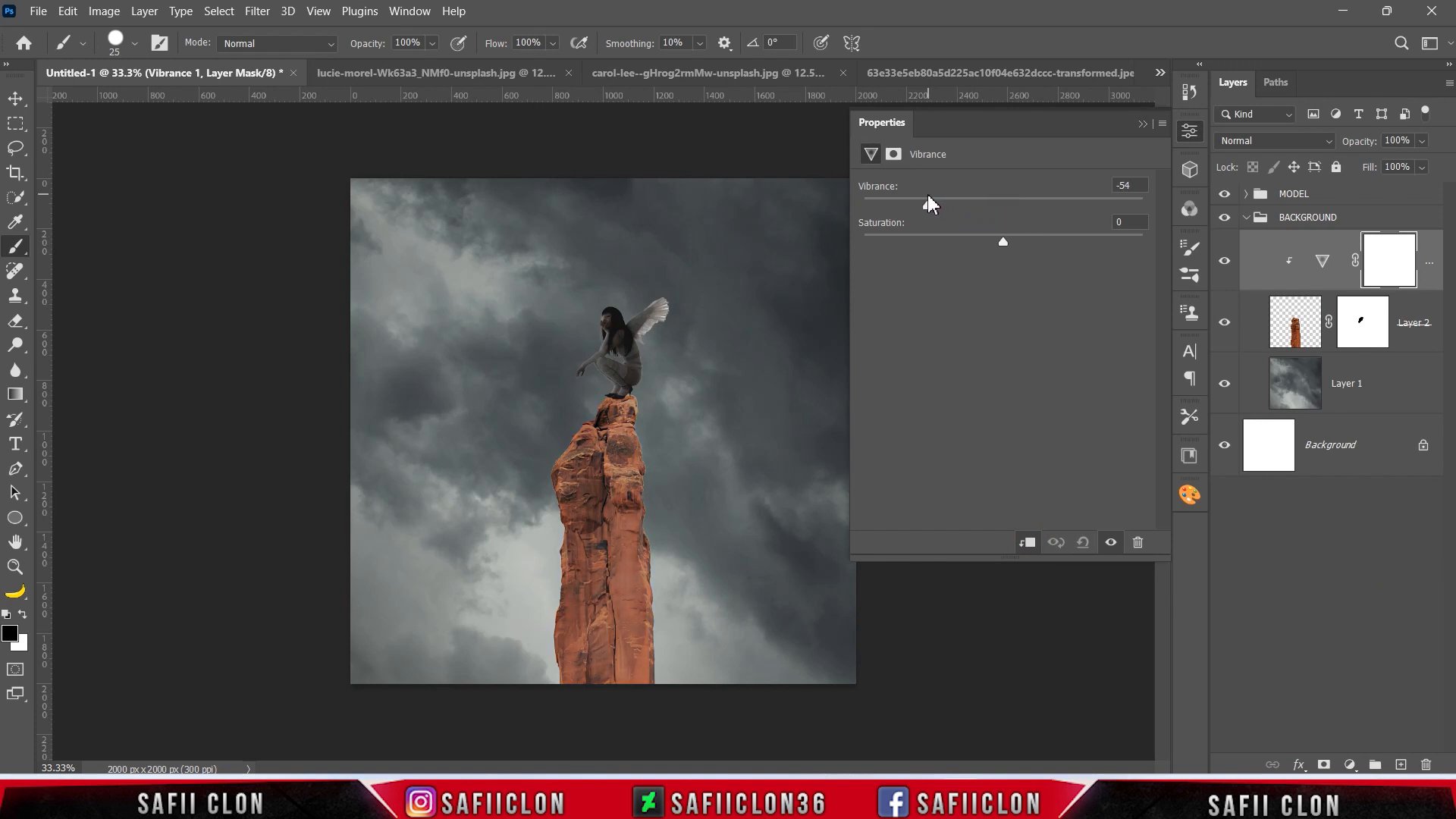
drag(1007, 250, 991, 246)
click(1142, 123)
click(1224, 261)
click(1223, 261)
Darken the rock pillar with a clipped Levels adjustment using input black 15 and output white 87, and compare before and after.
click(1350, 765)
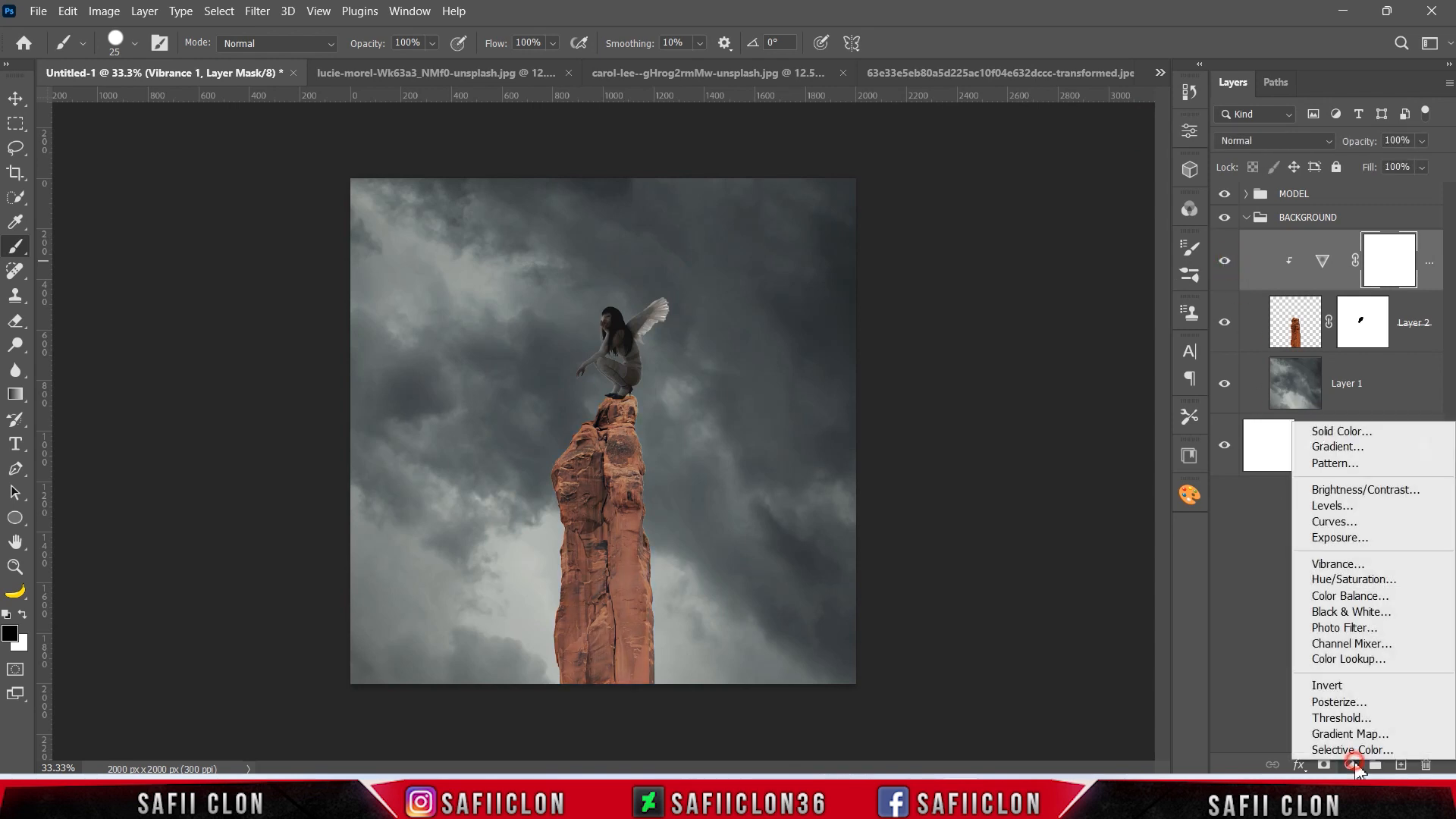
click(1348, 507)
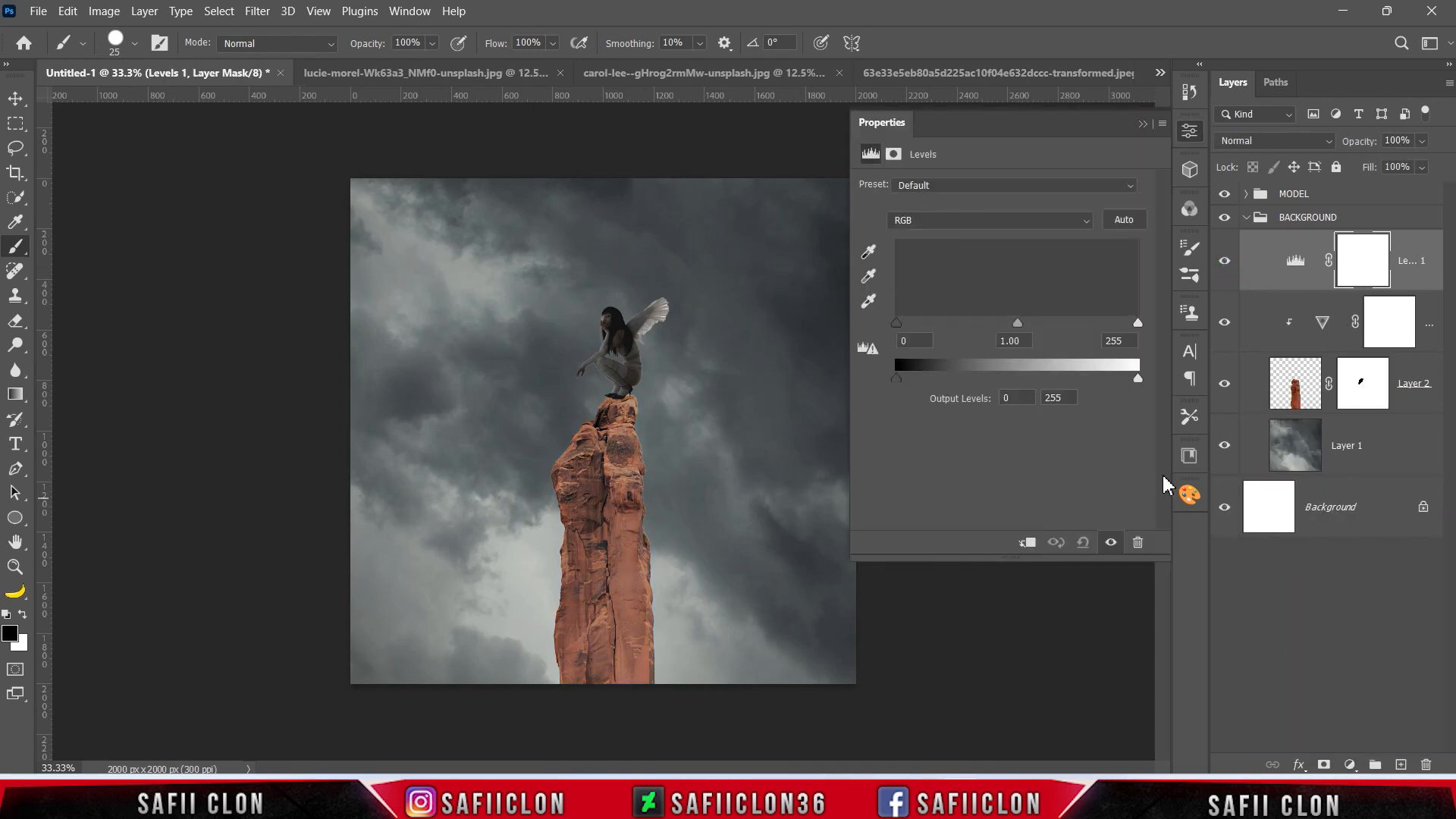
click(1027, 542)
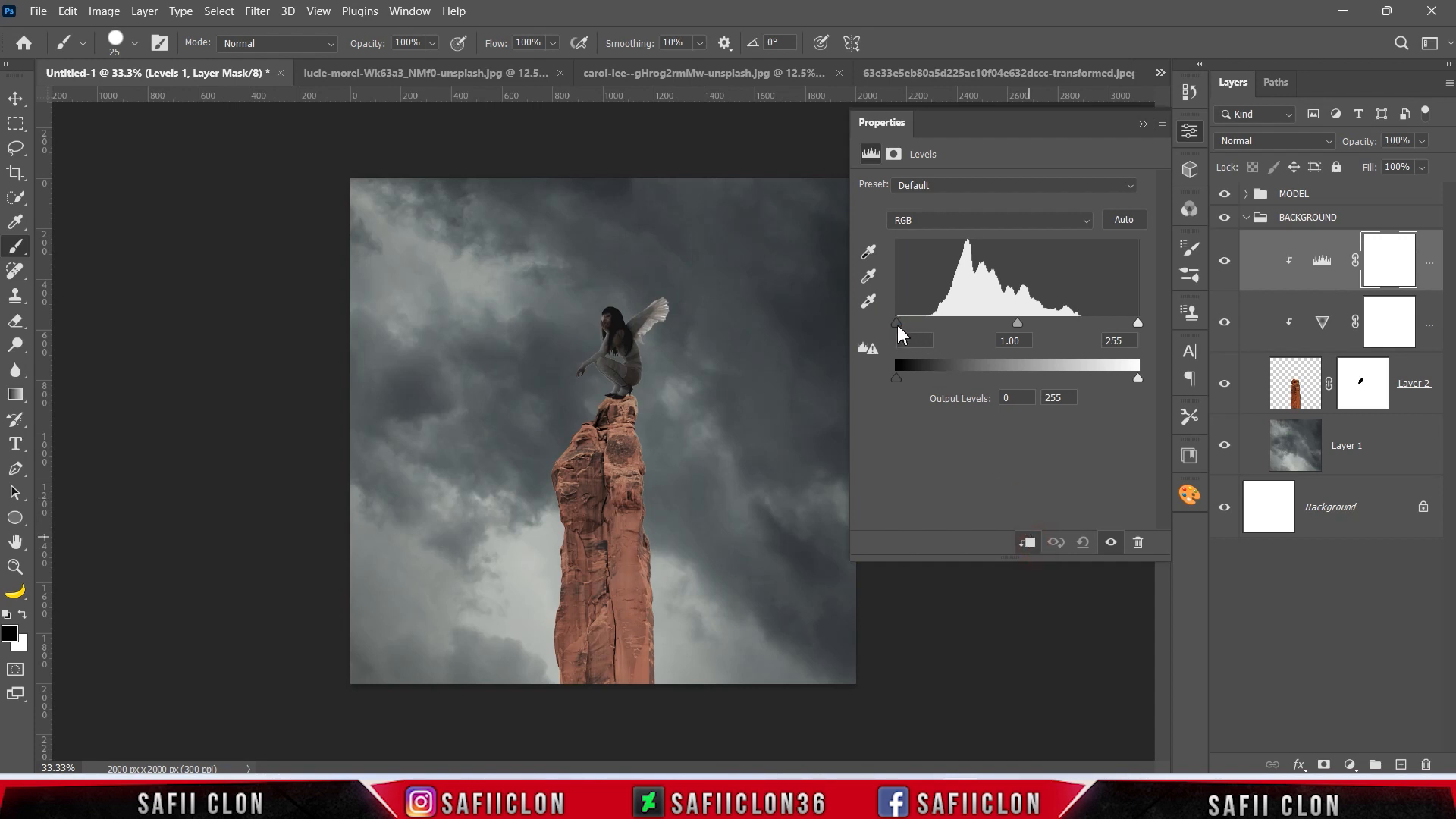
drag(898, 326, 907, 321)
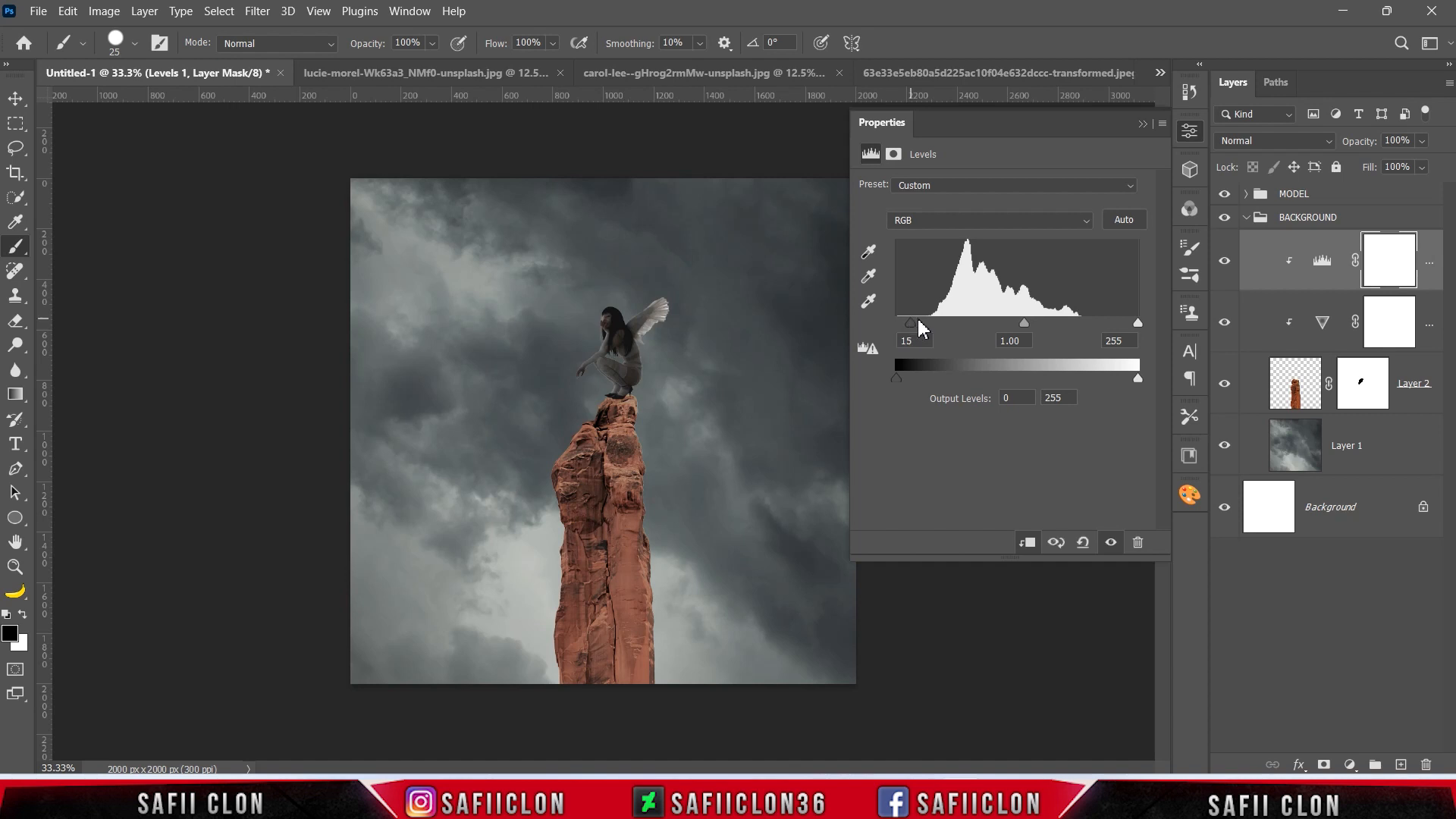
drag(1139, 382, 978, 374)
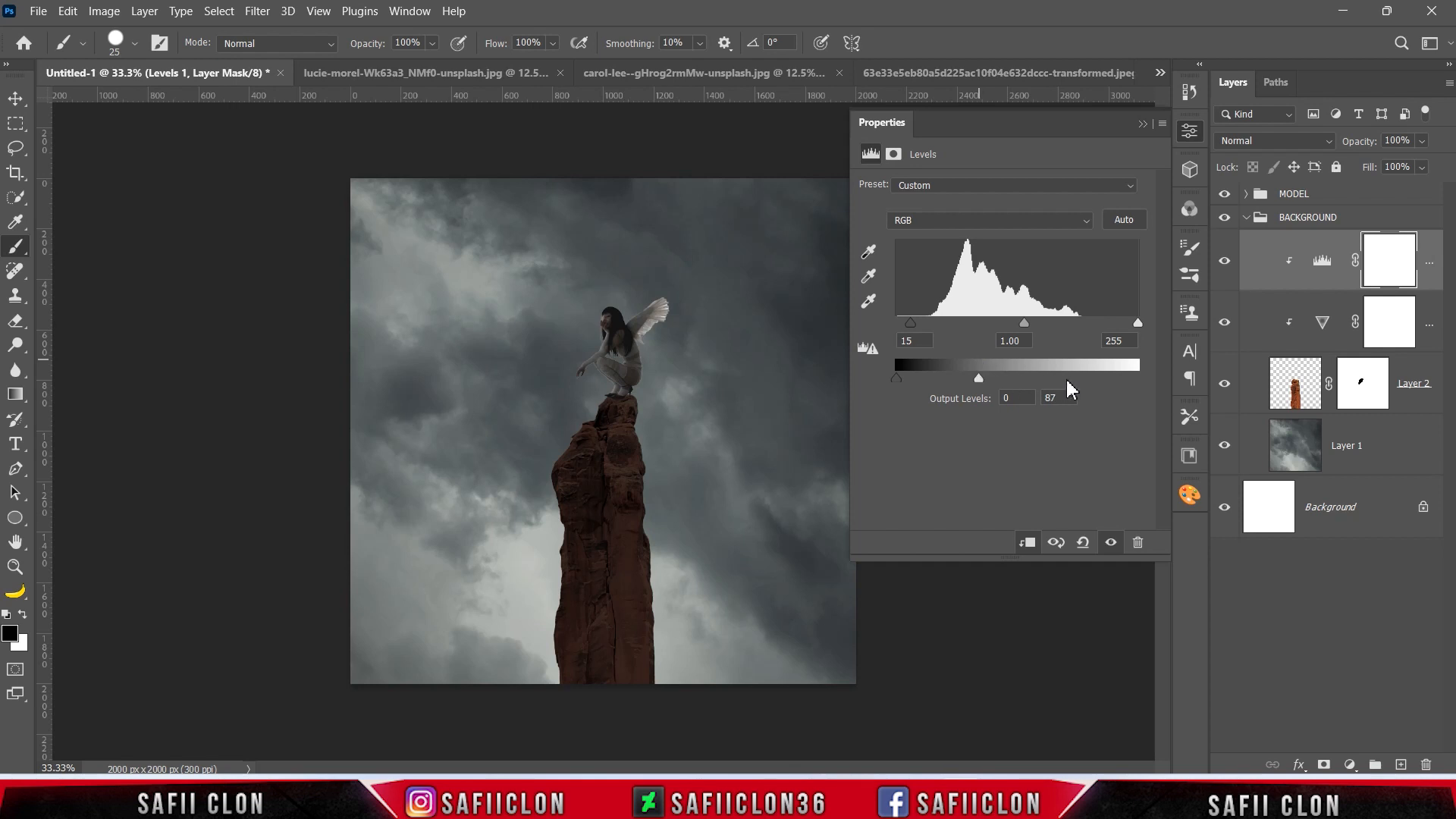
click(1143, 125)
click(1224, 261)
click(1224, 260)
click(1224, 262)
click(1224, 263)
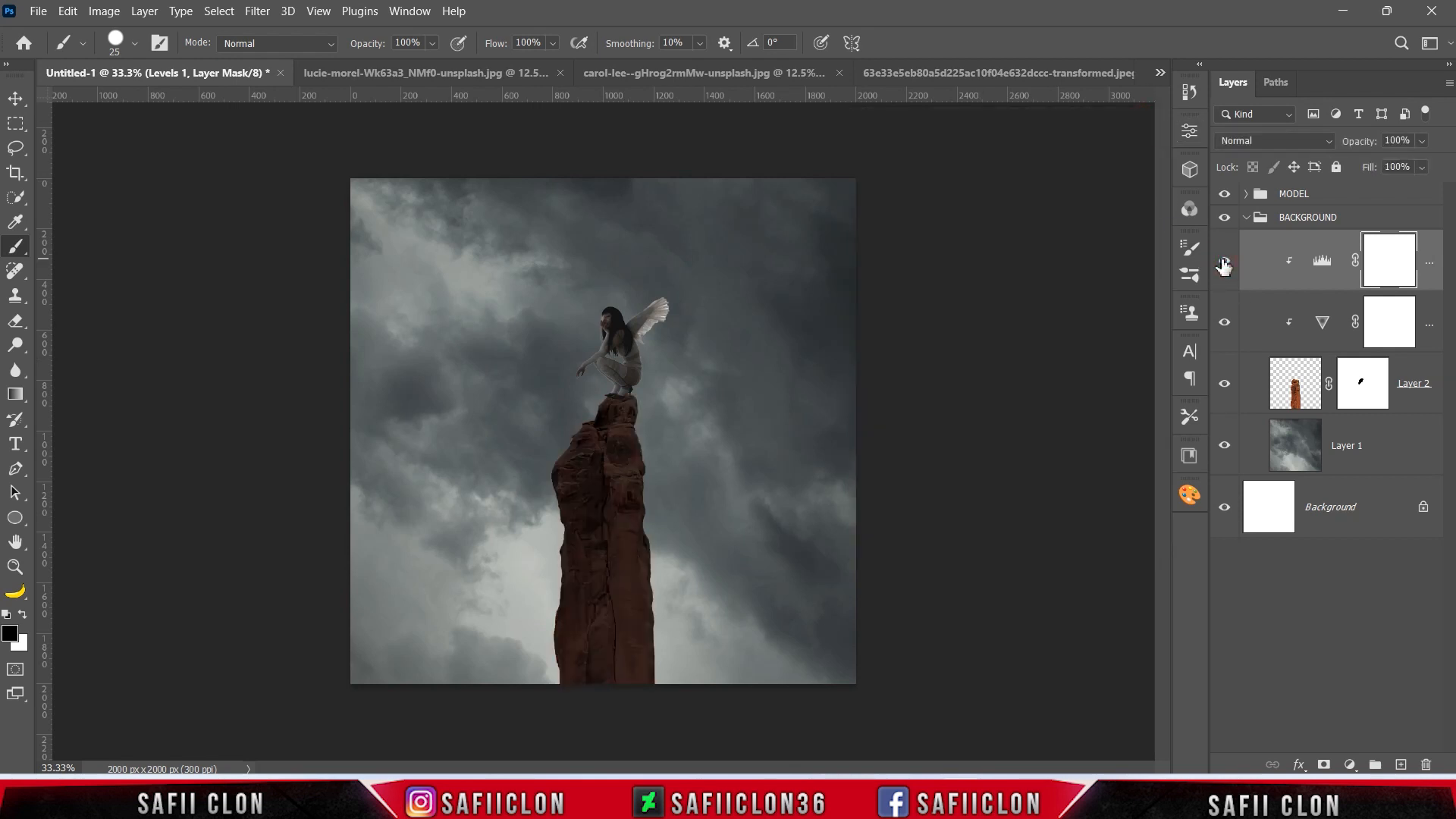
Add an Inner Shadow layer style to the rock pillar's Layer 2 with the Color Dodge blend mode.
click(1408, 383)
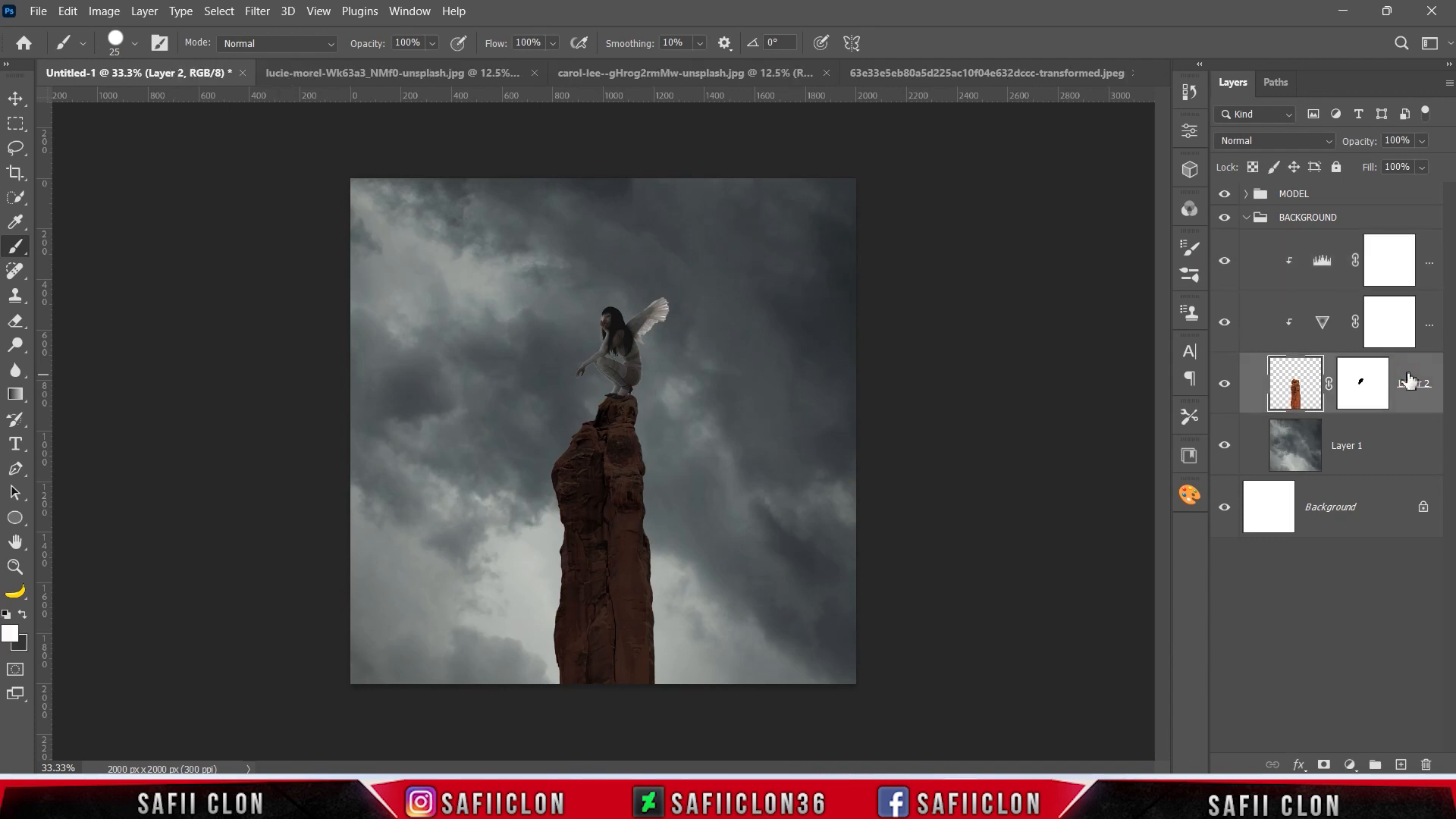
right_click(1408, 383)
click(1216, 12)
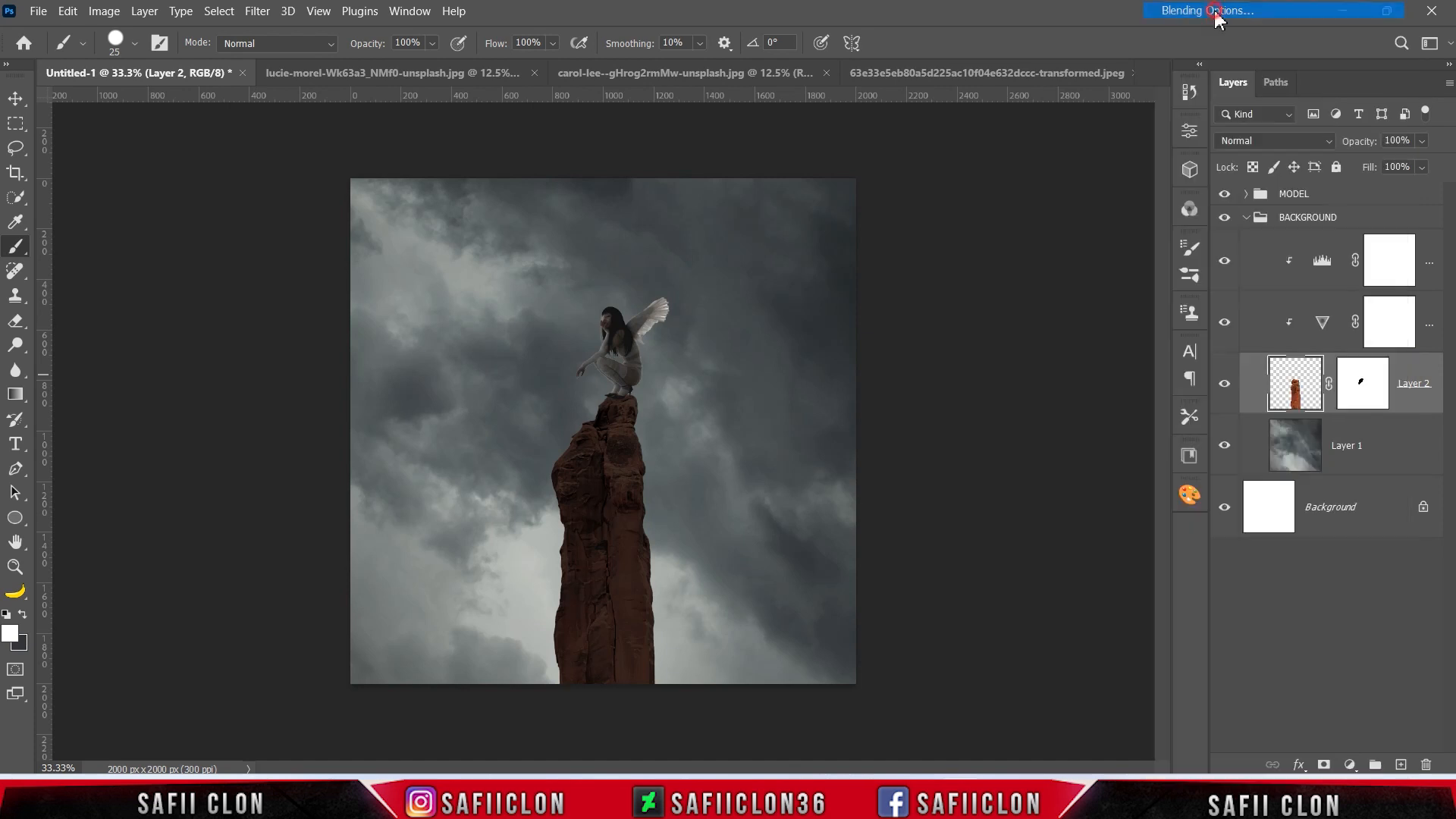
drag(960, 205, 1007, 196)
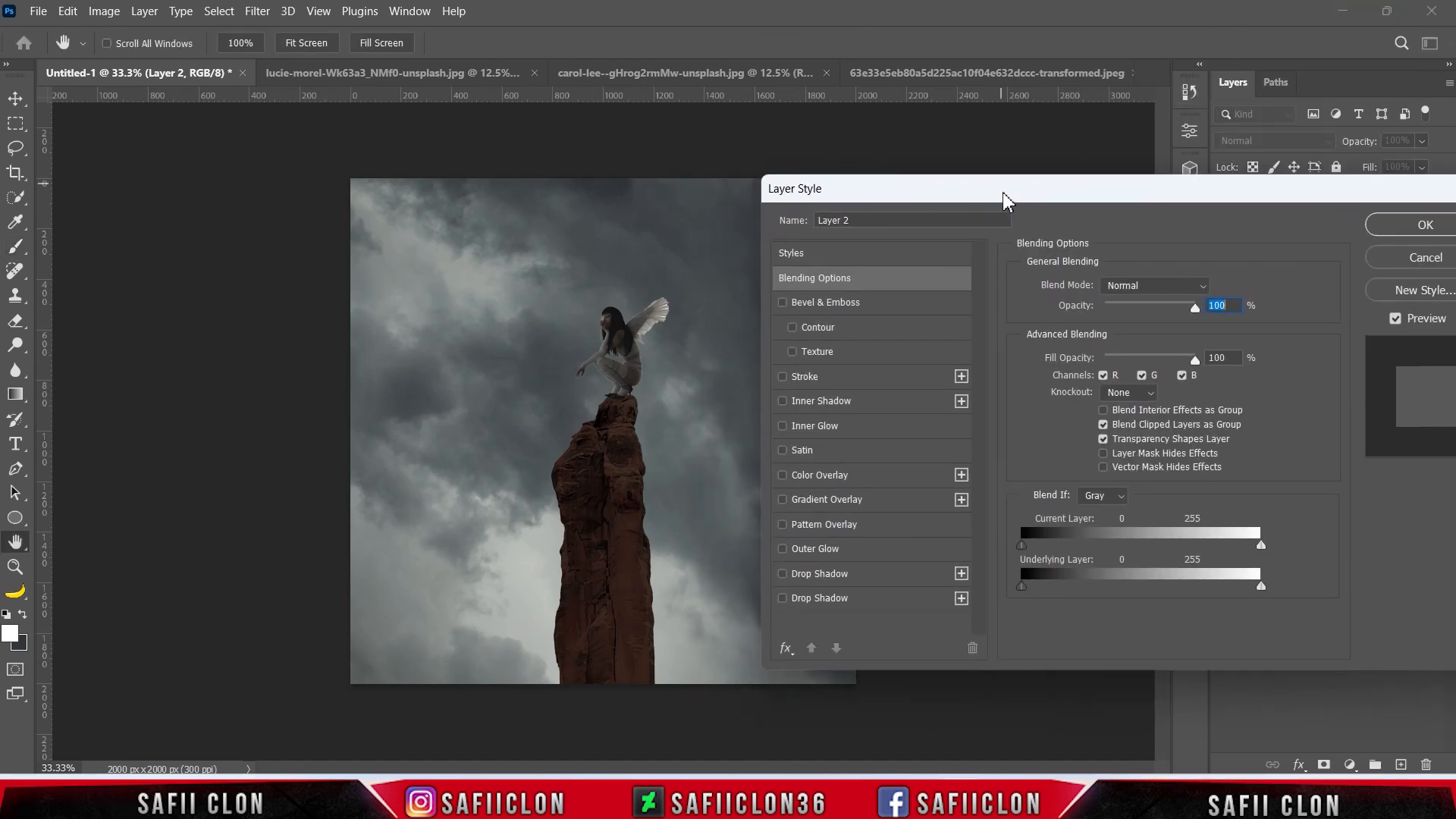
click(895, 408)
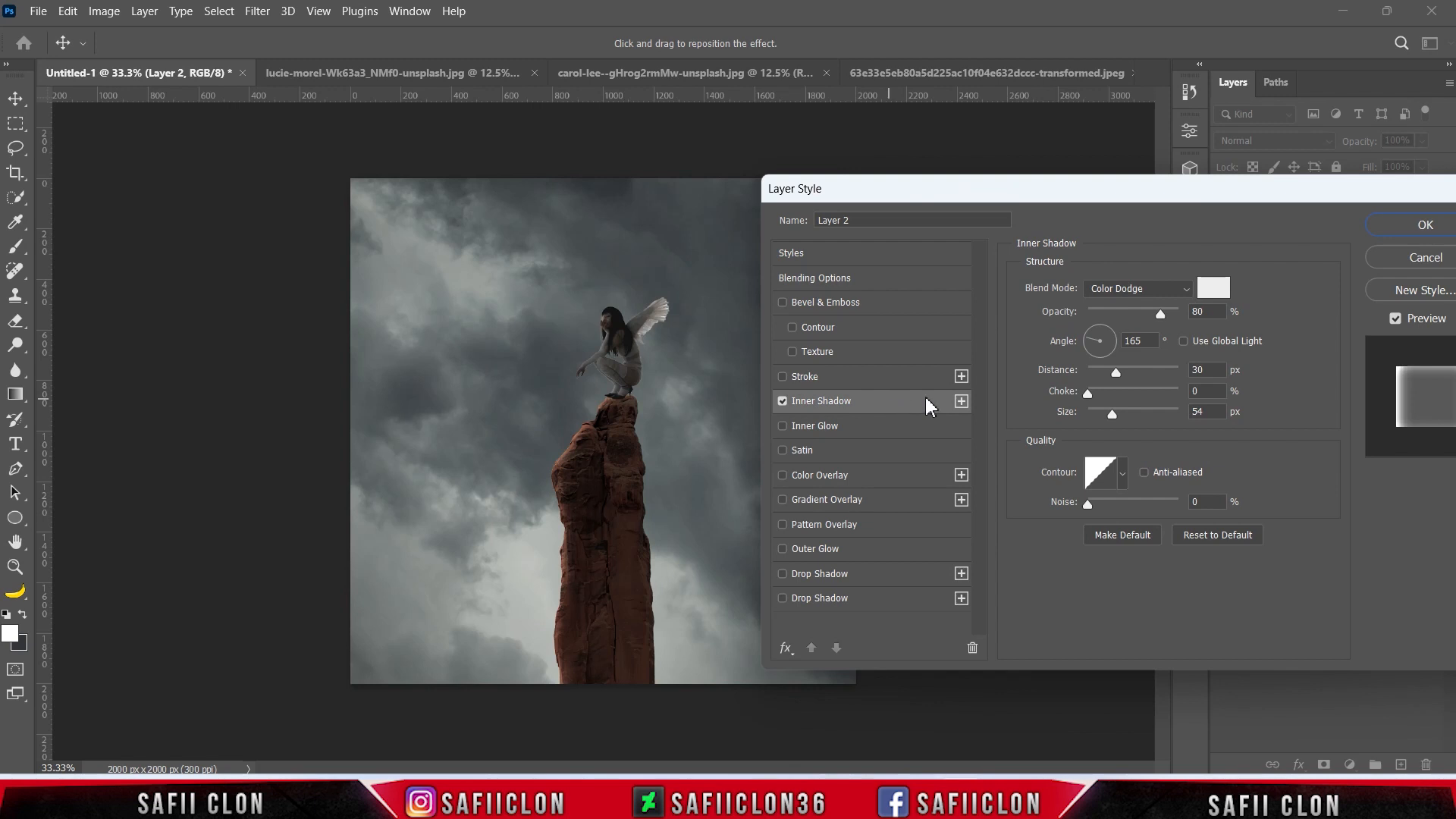
click(1143, 289)
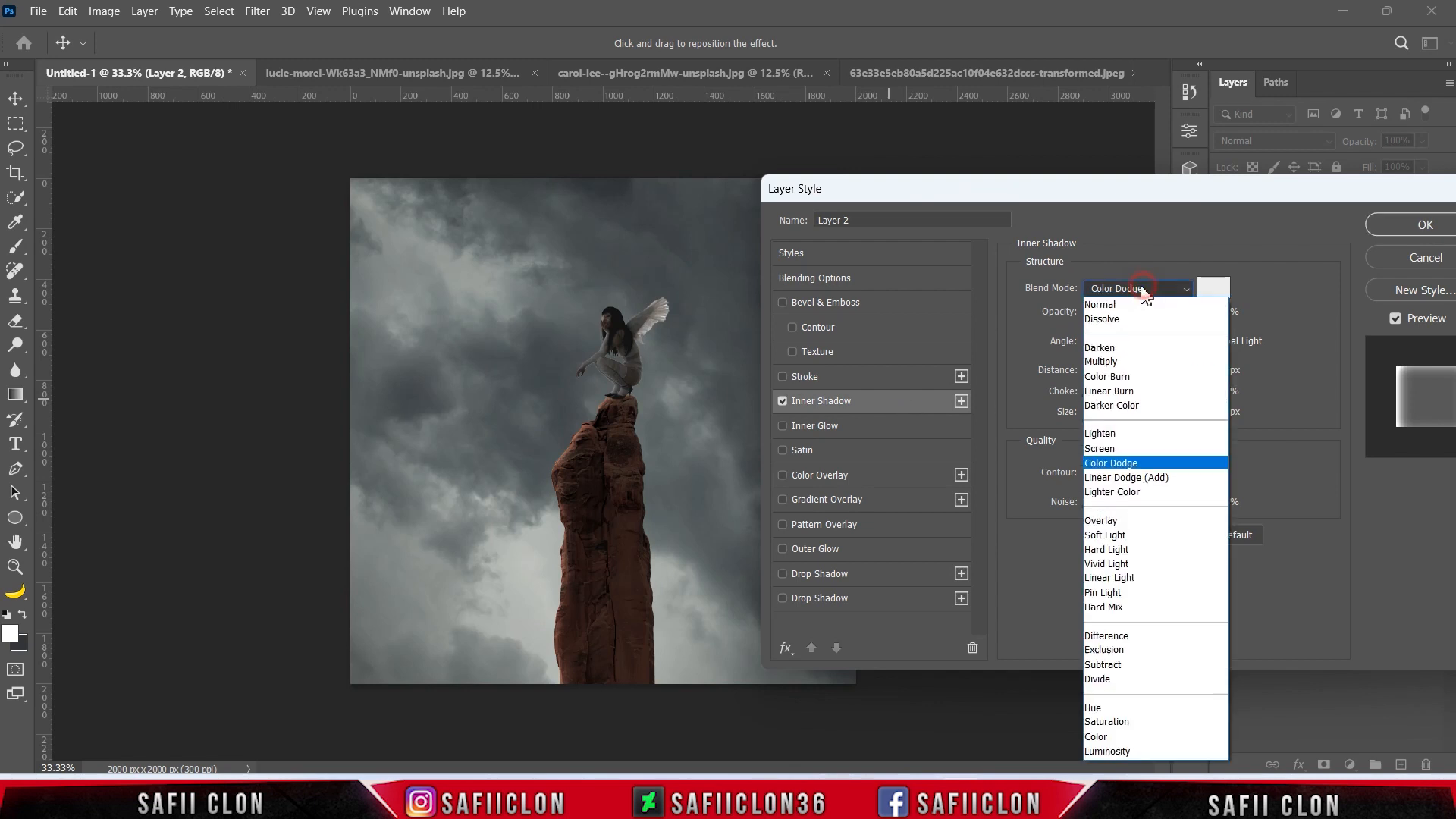
click(1127, 465)
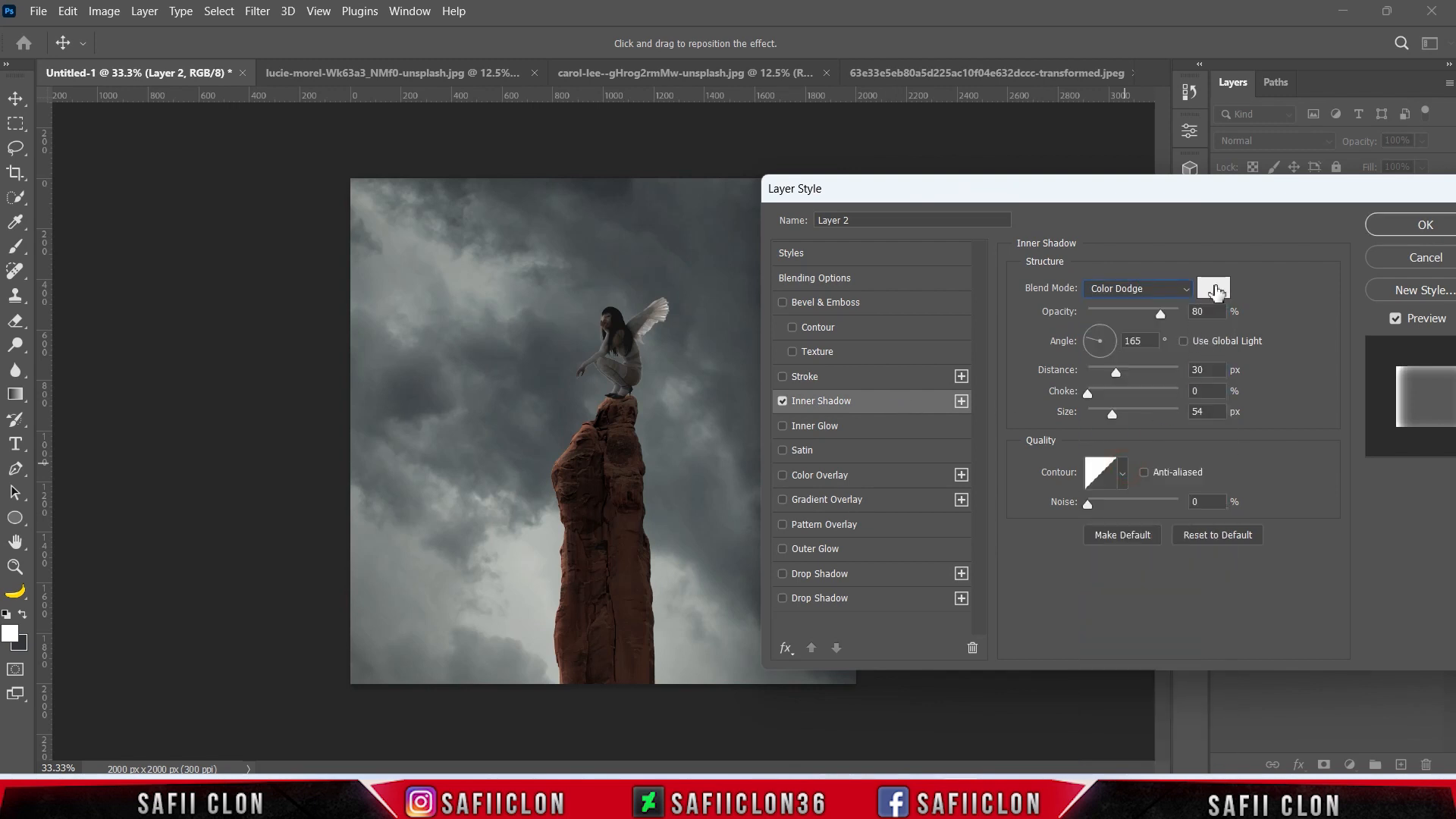
Set the pillar's Inner Shadow to colour f8f8f8, opacity 82%, angle 166°, distance 31 px, choke 0% and size 54 px.
click(1214, 289)
text(f8f8f8)
click(1399, 148)
drag(1160, 315, 1076, 338)
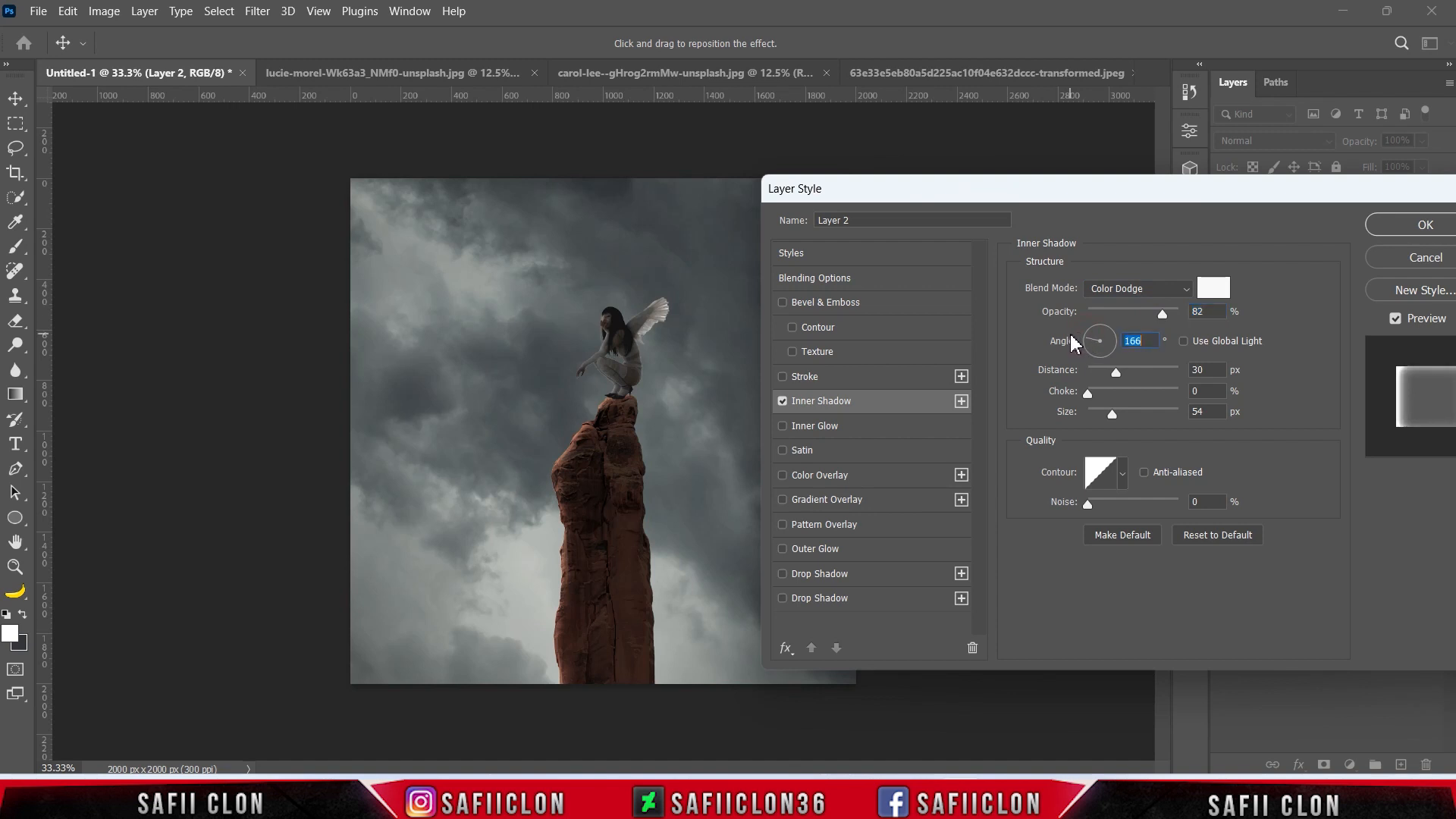
drag(1119, 377, 1120, 379)
click(1117, 370)
click(1085, 394)
drag(1114, 414, 1111, 415)
Add a second Inner Shadow to the rock pillar with the Color Dodge blend mode and a white colour.
click(961, 400)
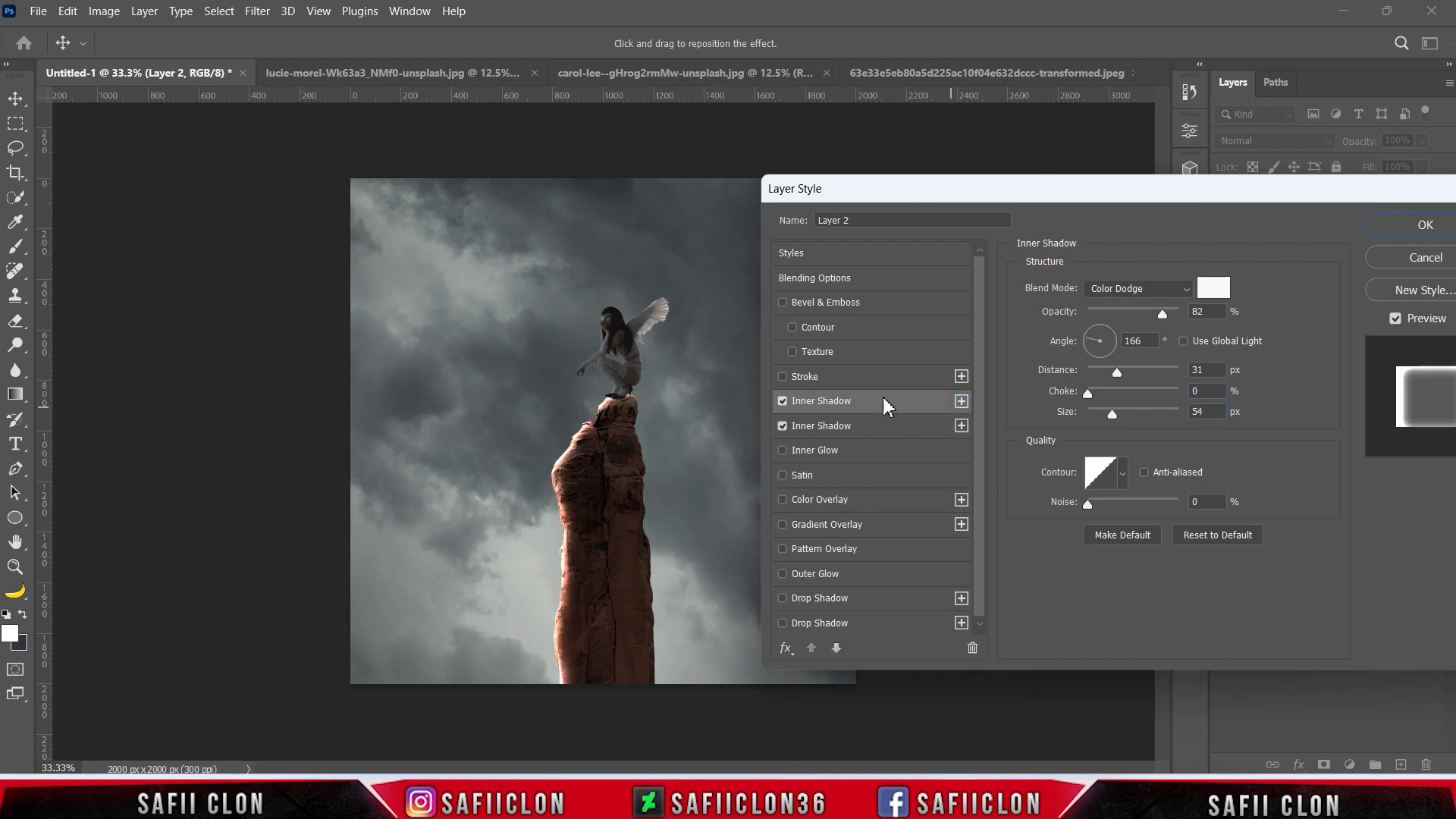
click(1144, 290)
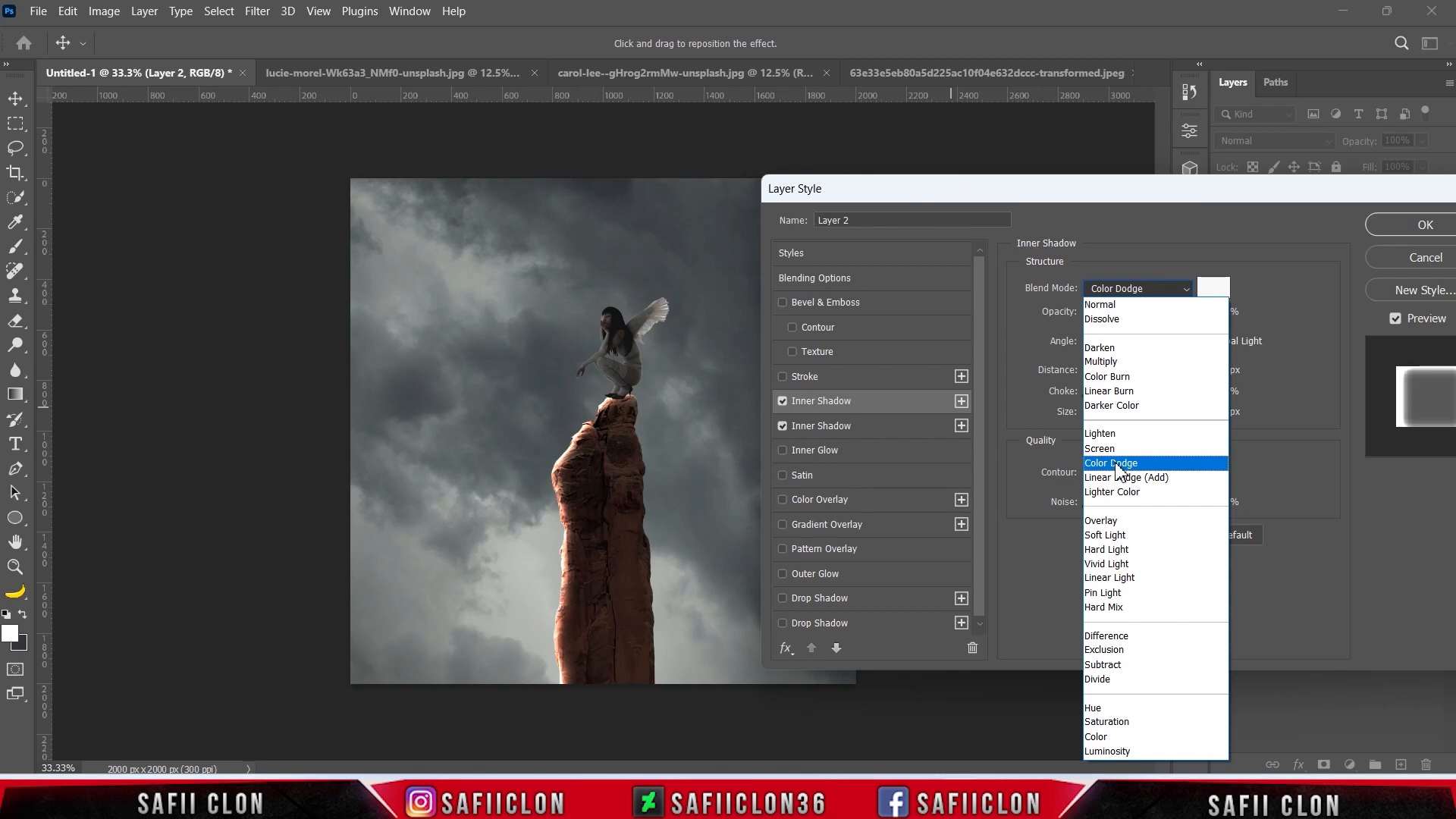
click(1122, 465)
click(1216, 292)
click(1176, 162)
click(1378, 143)
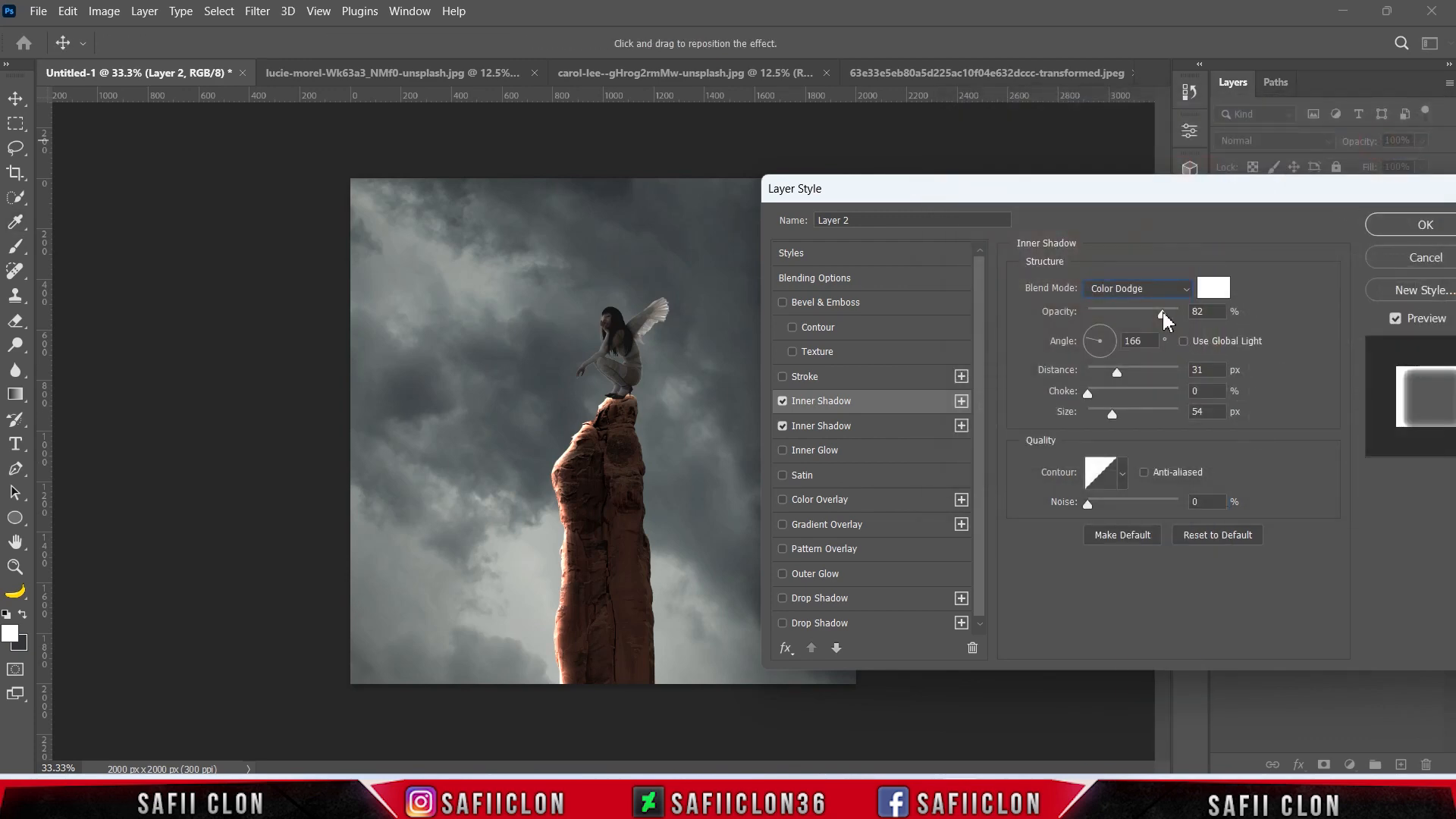
Set the second Inner Shadow to about 36% opacity, angle 135°, distance 28 px and size 13 px, and apply the layer style.
drag(1164, 318, 1087, 331)
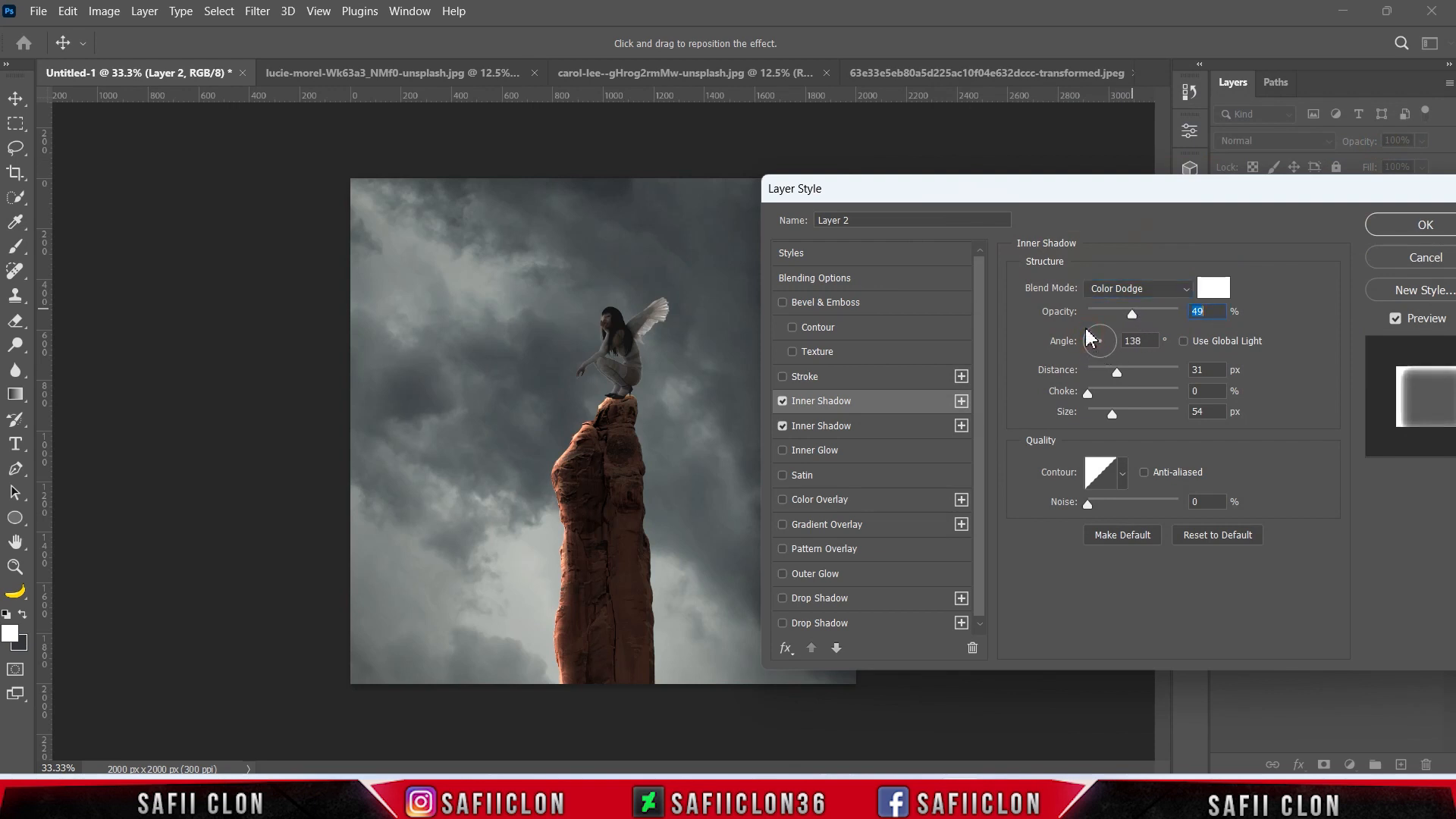
key(Tab)
key(Tab)
drag(1112, 413, 1102, 415)
drag(1132, 313, 1123, 314)
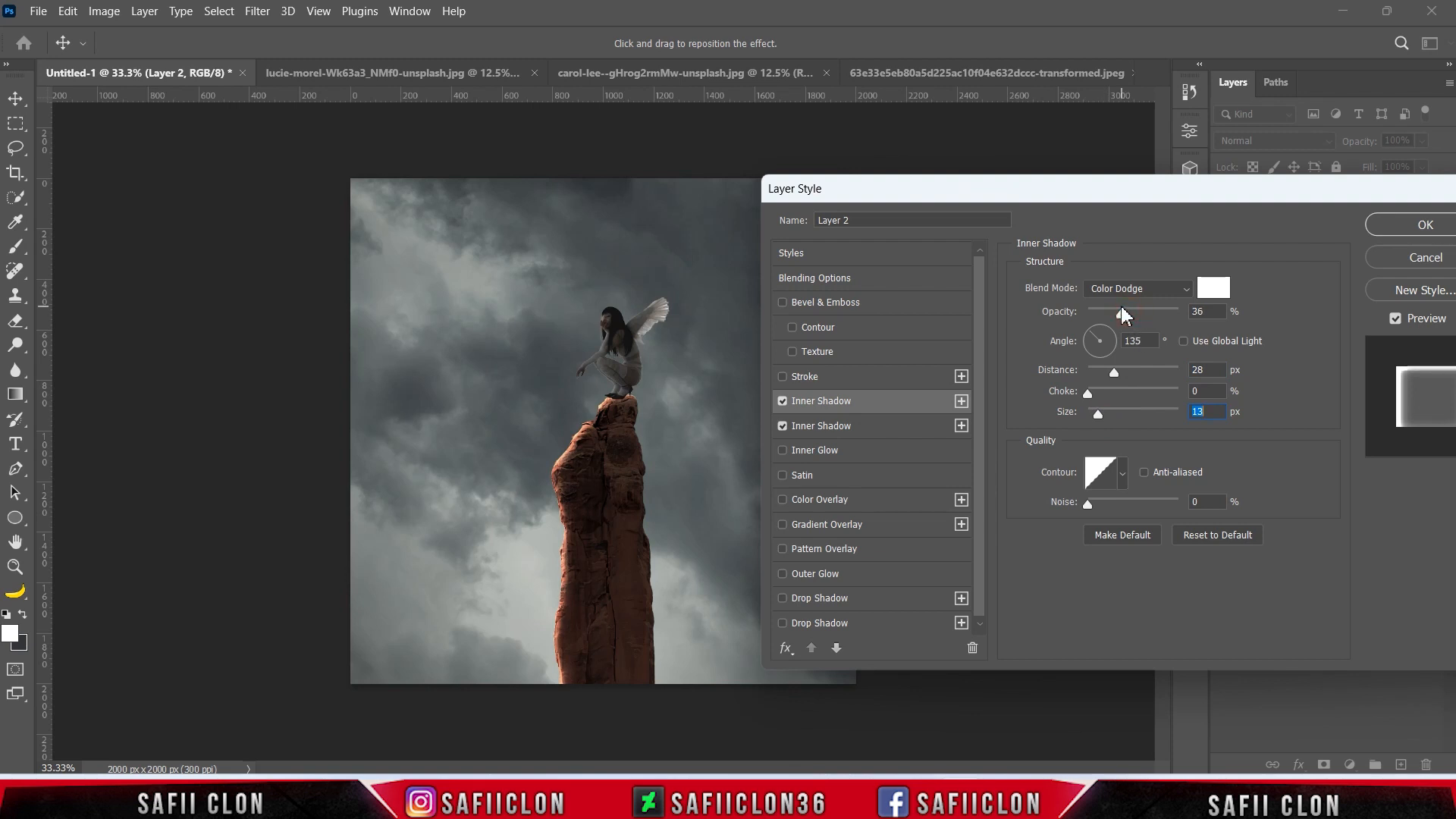
drag(1299, 194, 1058, 163)
click(1179, 196)
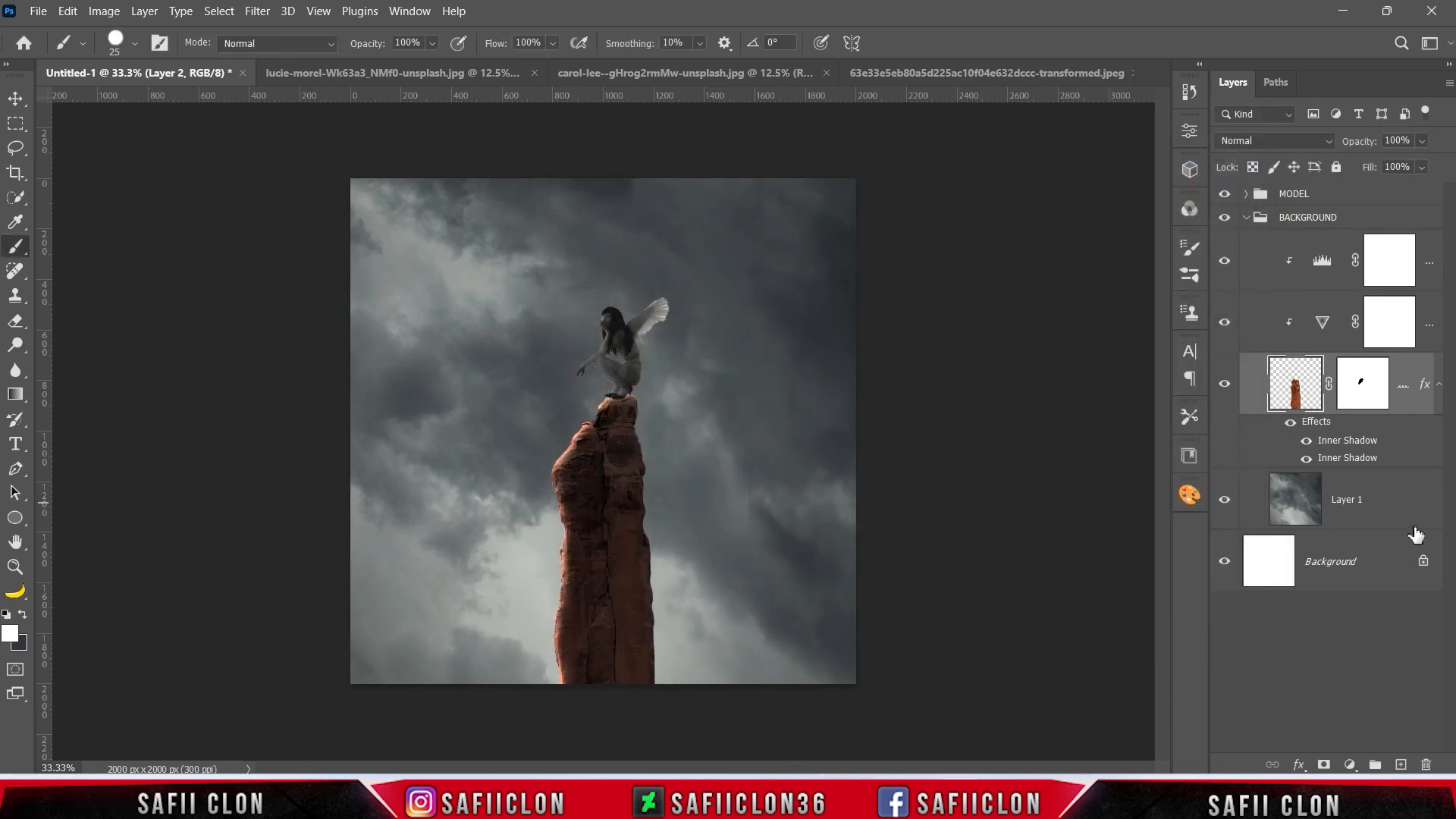
Add a new layer directly above the sky's Layer 1 and choose a Soft Round brush at 100% opacity.
click(1393, 502)
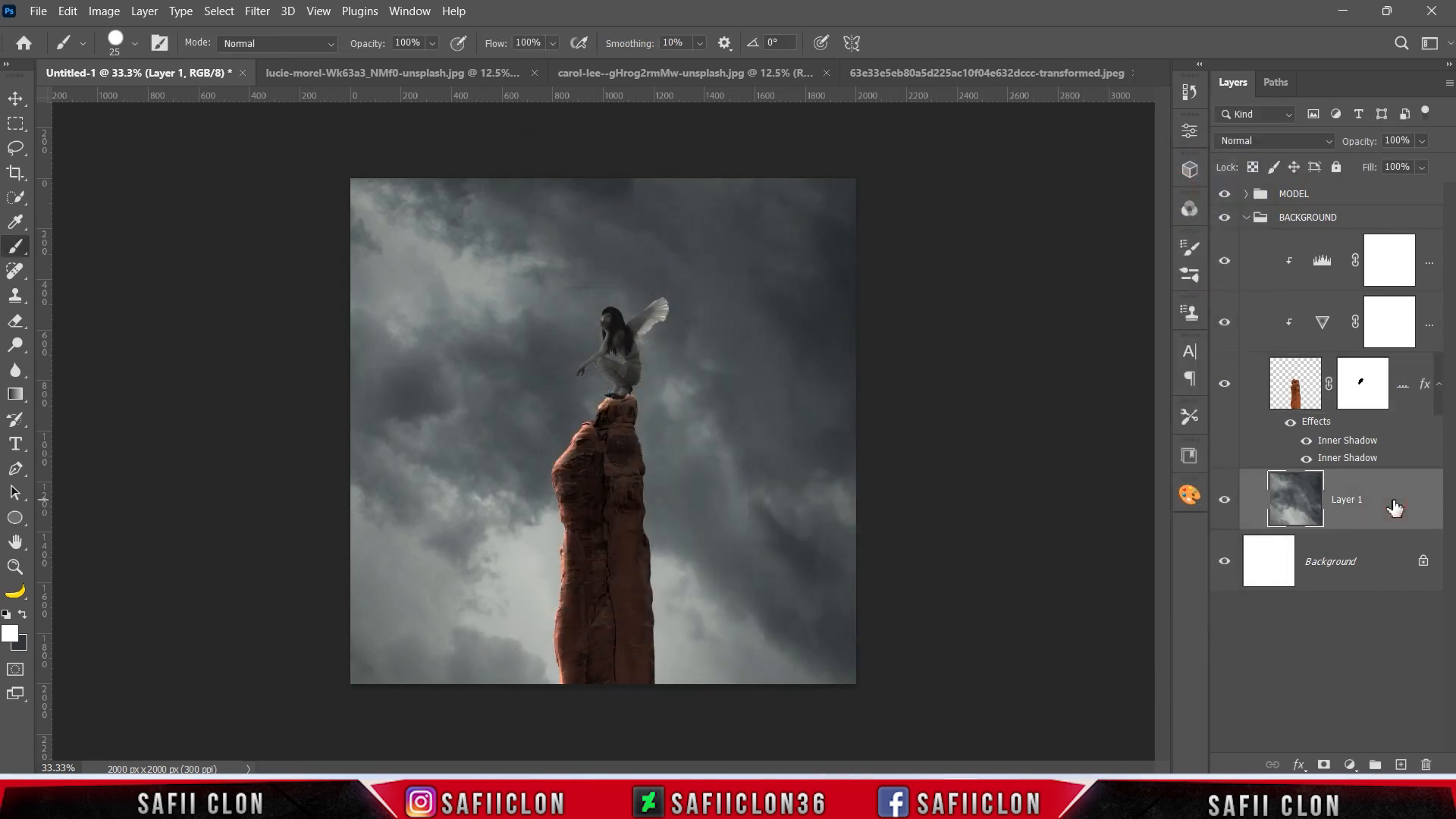
click(1400, 766)
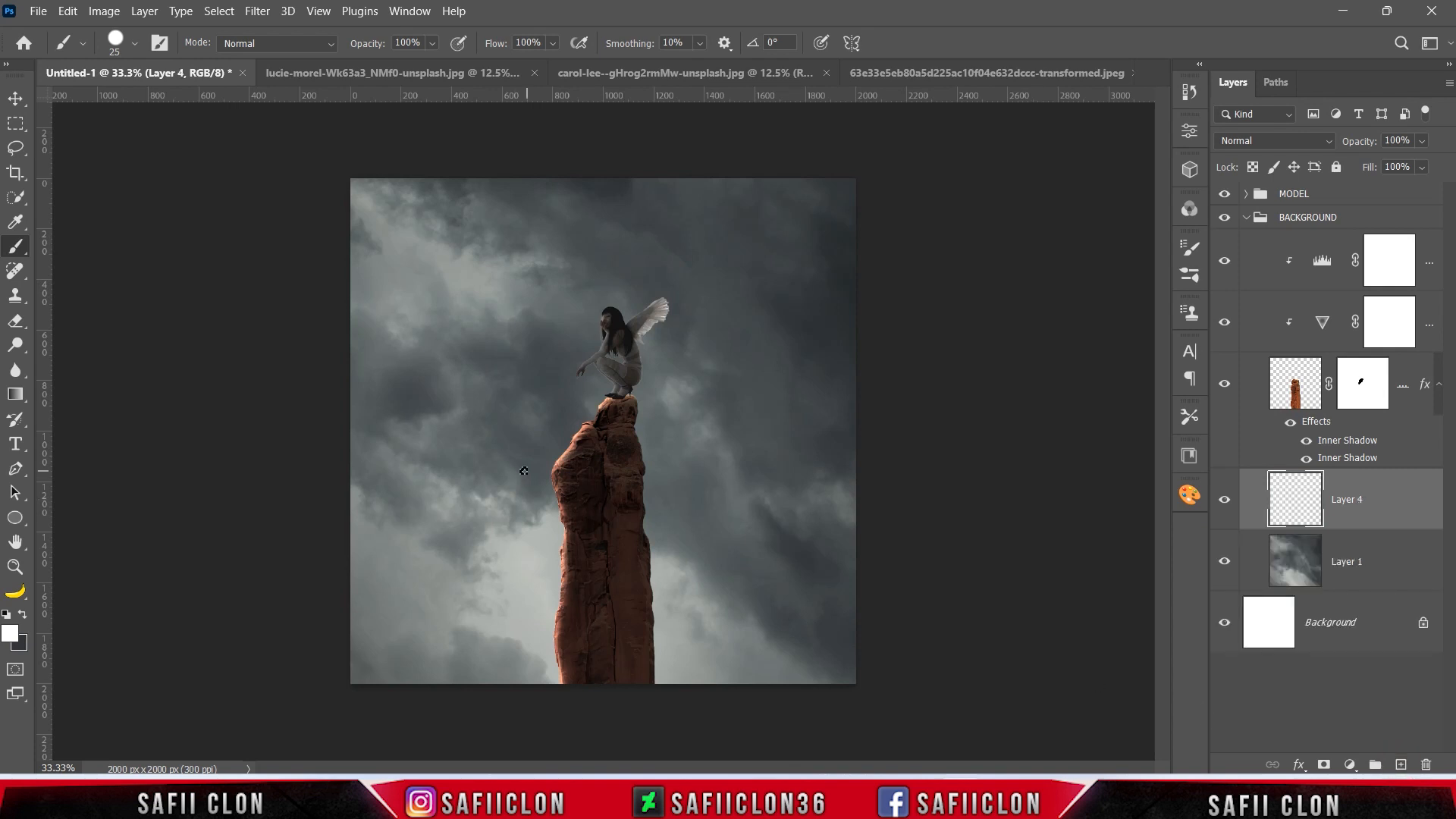
click(9, 256)
click(135, 43)
click(147, 307)
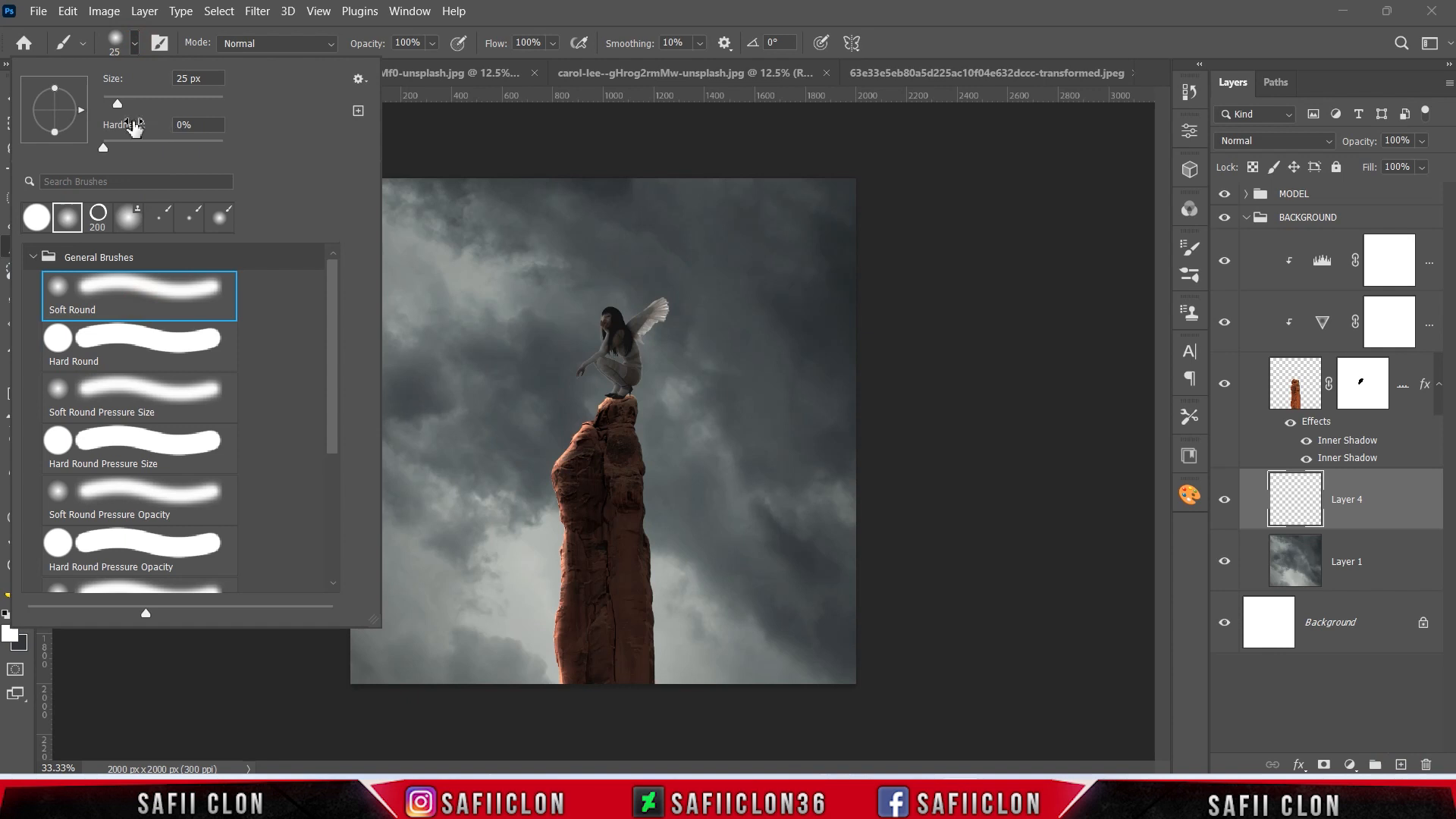
drag(117, 103, 144, 101)
click(137, 43)
click(431, 43)
click(431, 44)
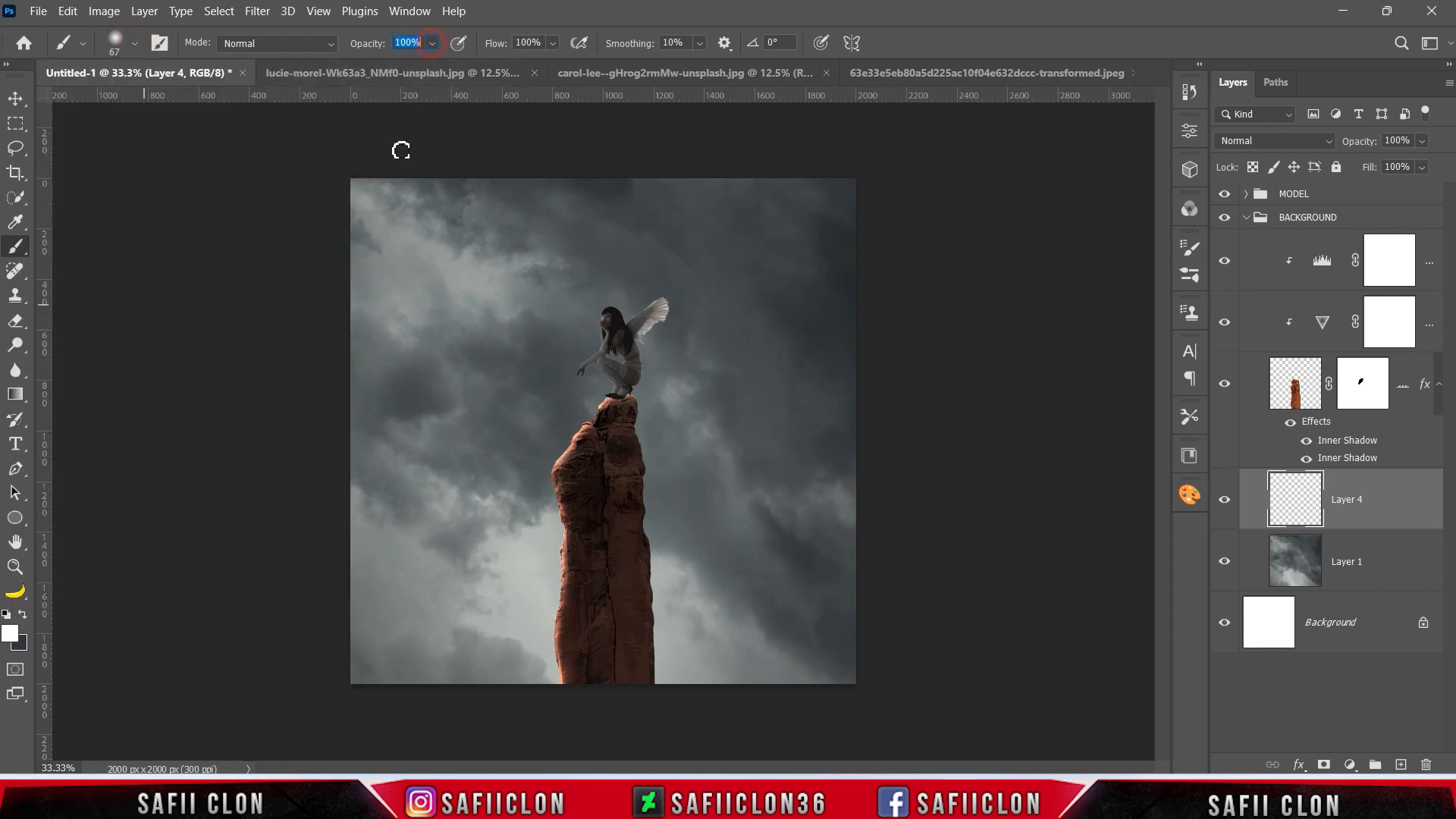
Paint a single white 500 px soft dab on Layer 4 in the sky in front of the woman.
click(9, 636)
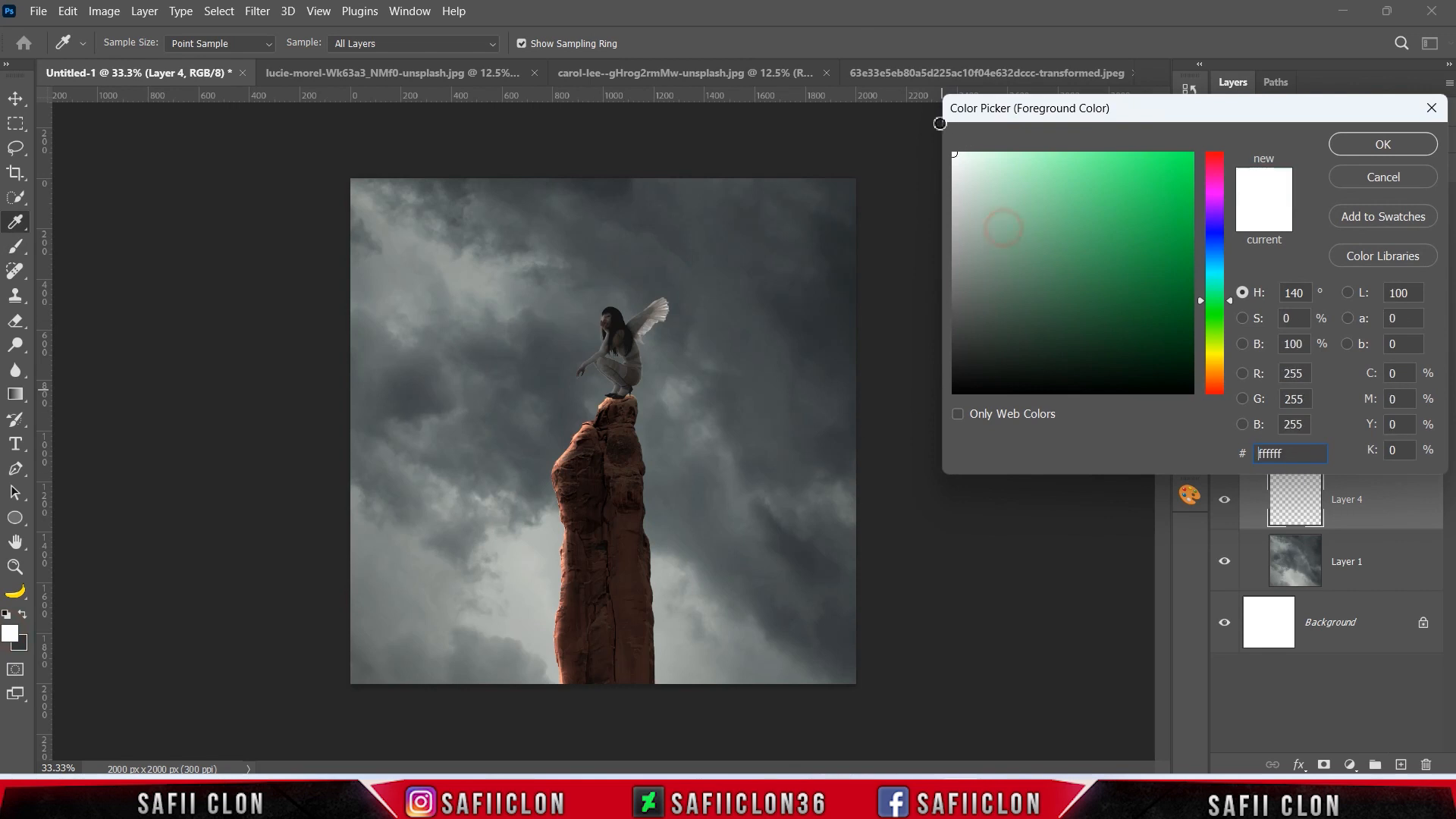
click(1352, 144)
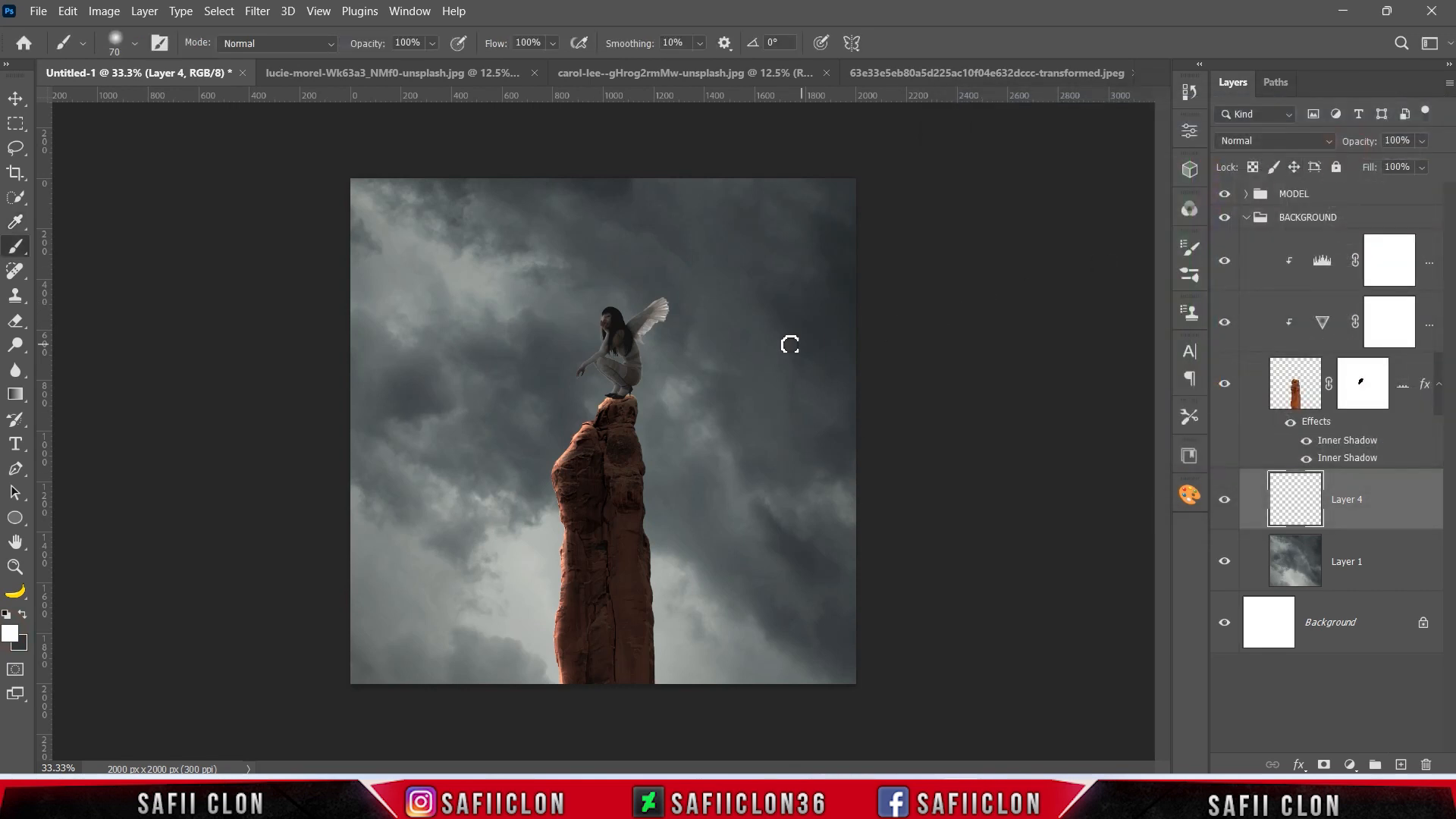
key(bracketright)
key(bracketright)
key(bracketright)
key(bracketright)
key(bracketright)
key(bracketright)
key(bracketright)
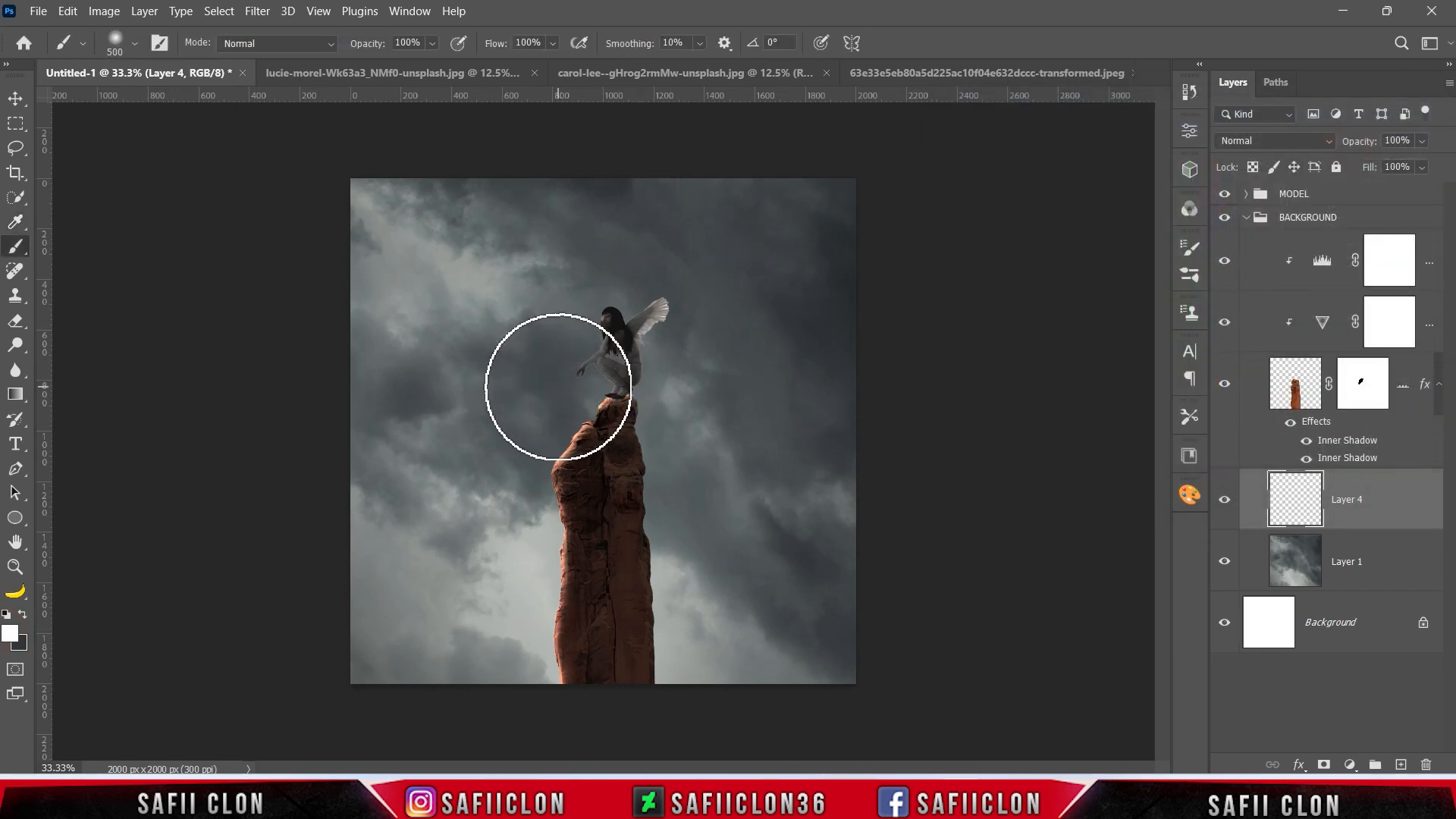
click(558, 386)
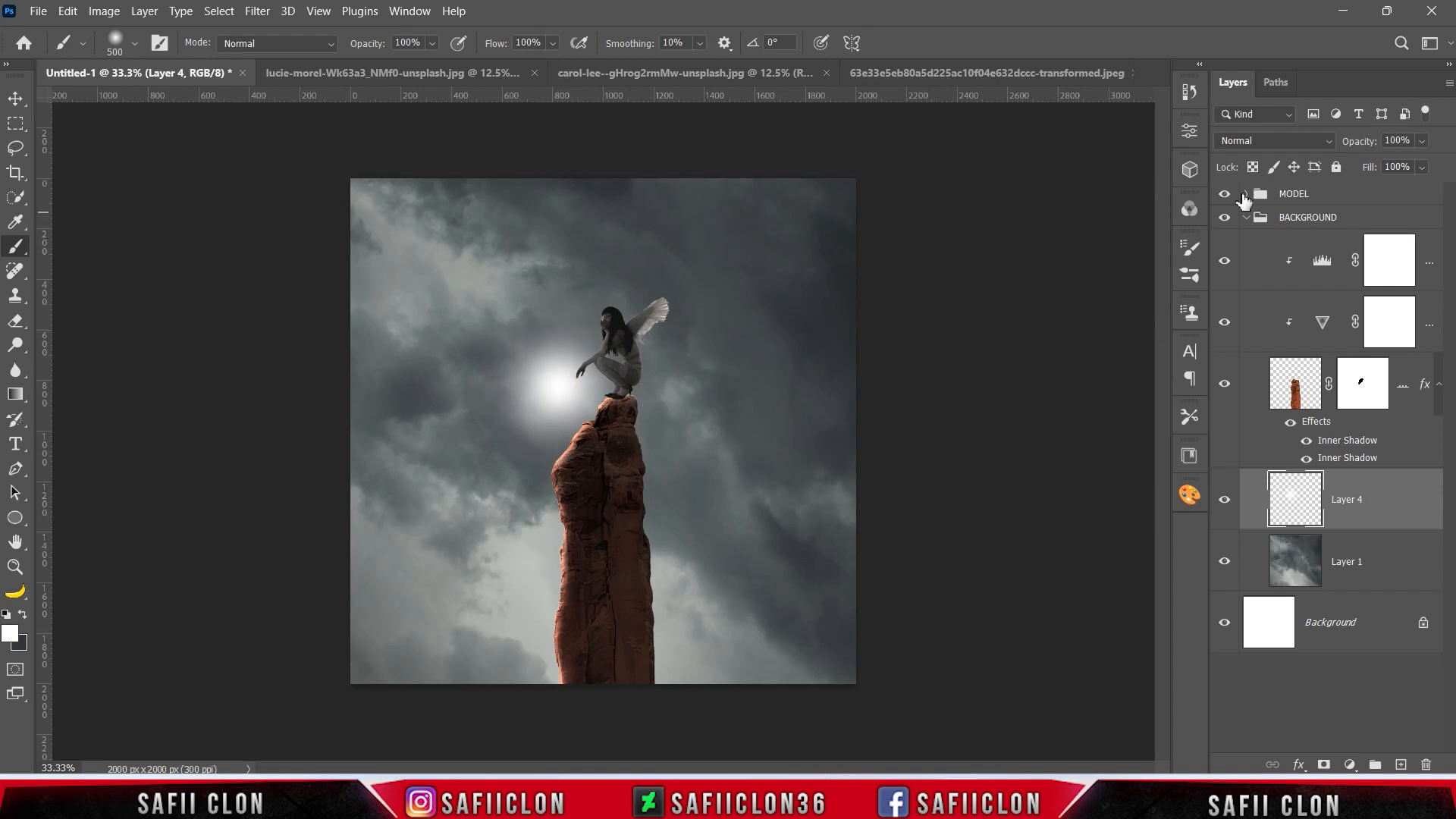
Set the glow layer's blend mode to Color Dodge and lower its fill to 46%.
click(1262, 141)
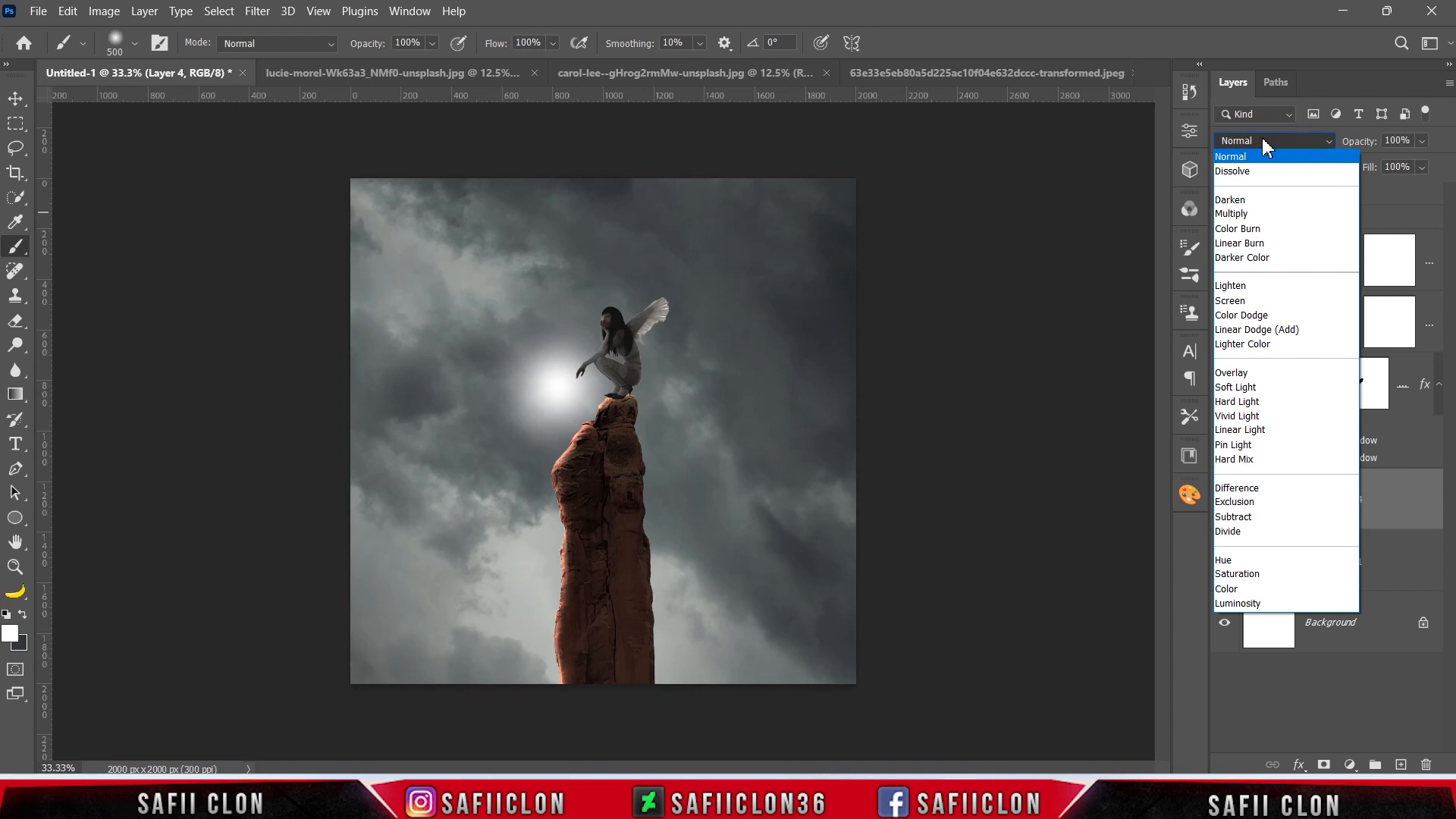
click(1264, 316)
click(1421, 166)
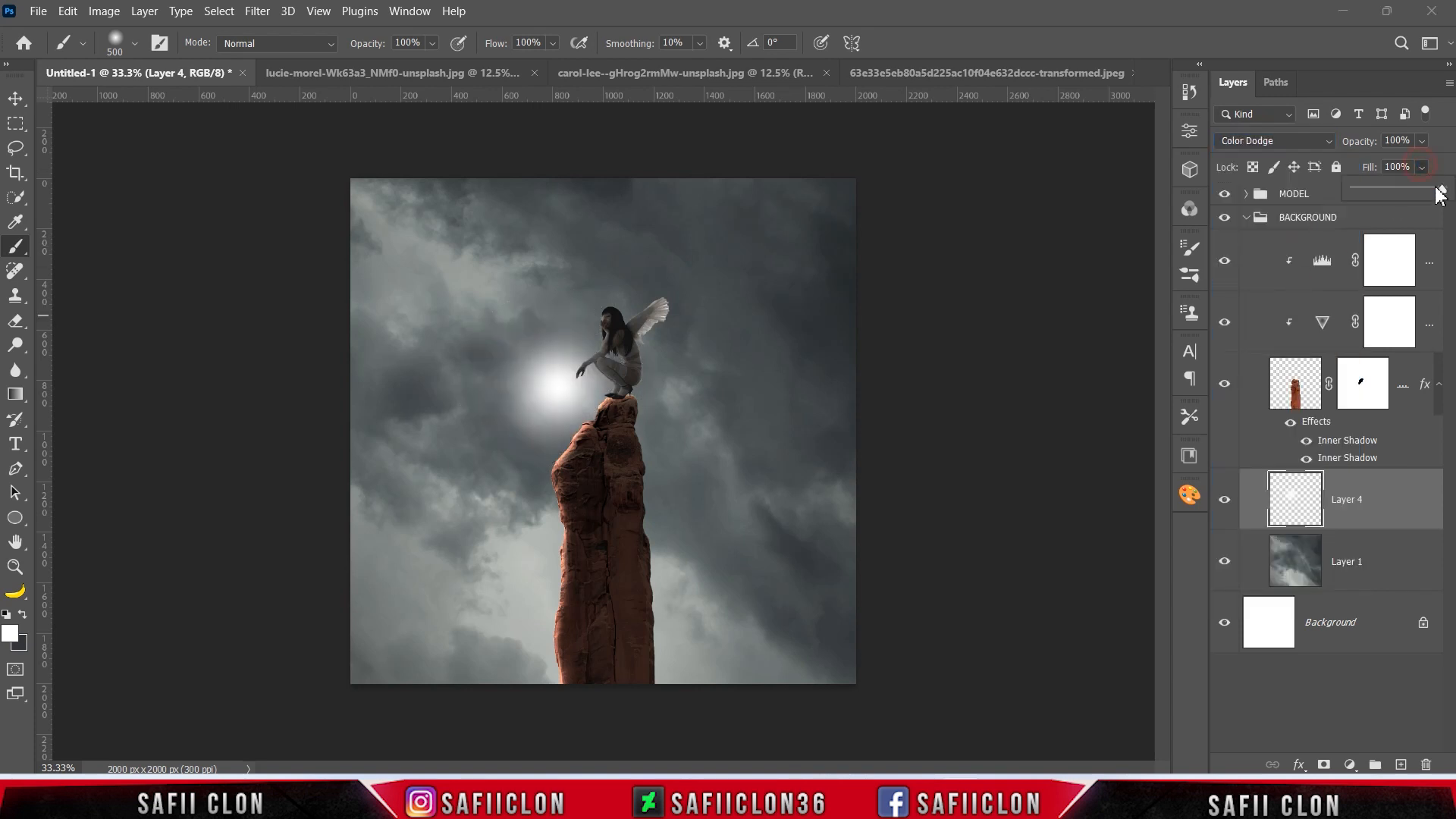
drag(1414, 192, 1395, 188)
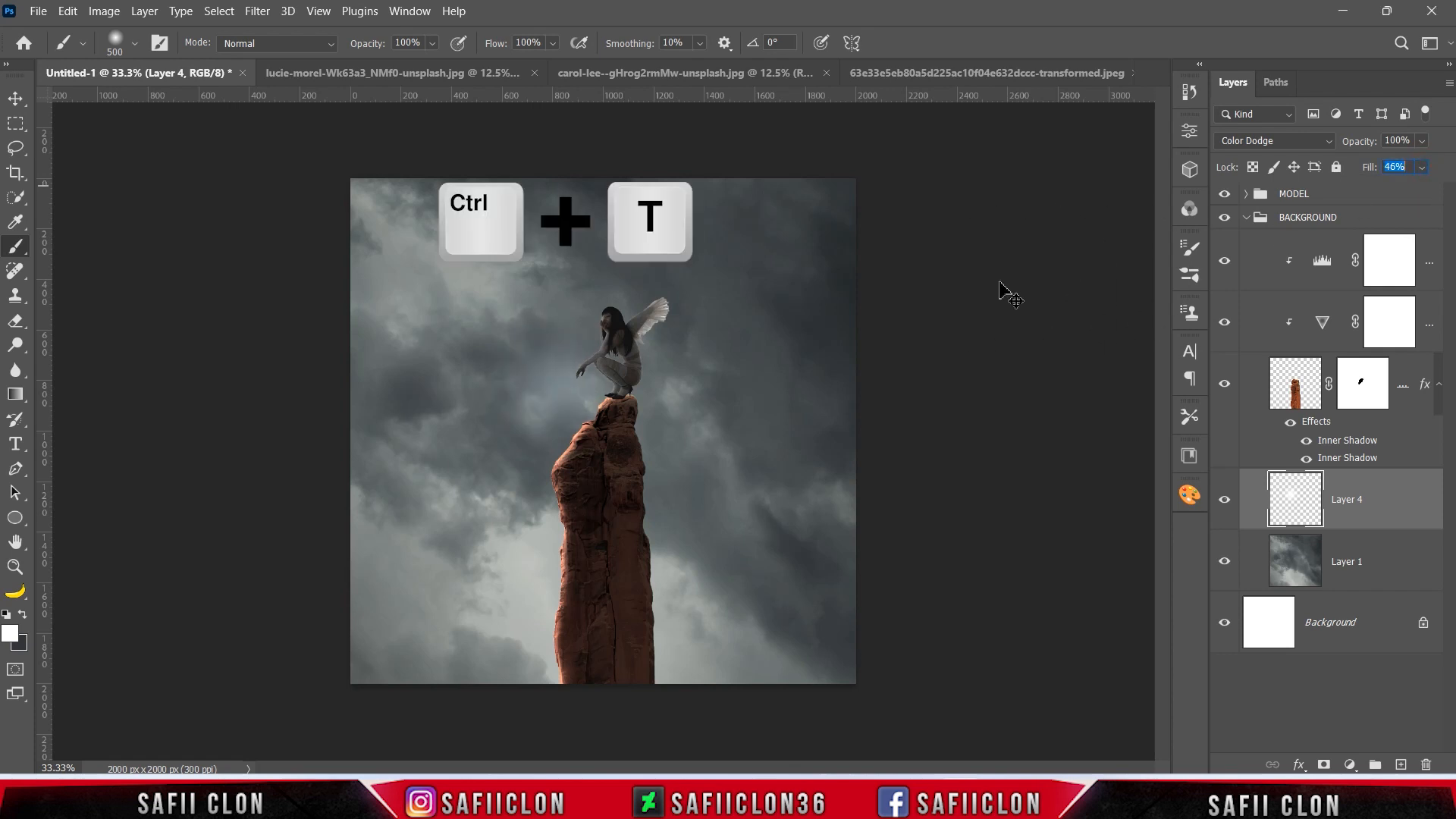
Enlarge and rotate the glow, move it to the sky's upper-left corner, and compare before and after.
key(ctrl+t)
drag(664, 385, 947, 392)
drag(982, 364, 875, 696)
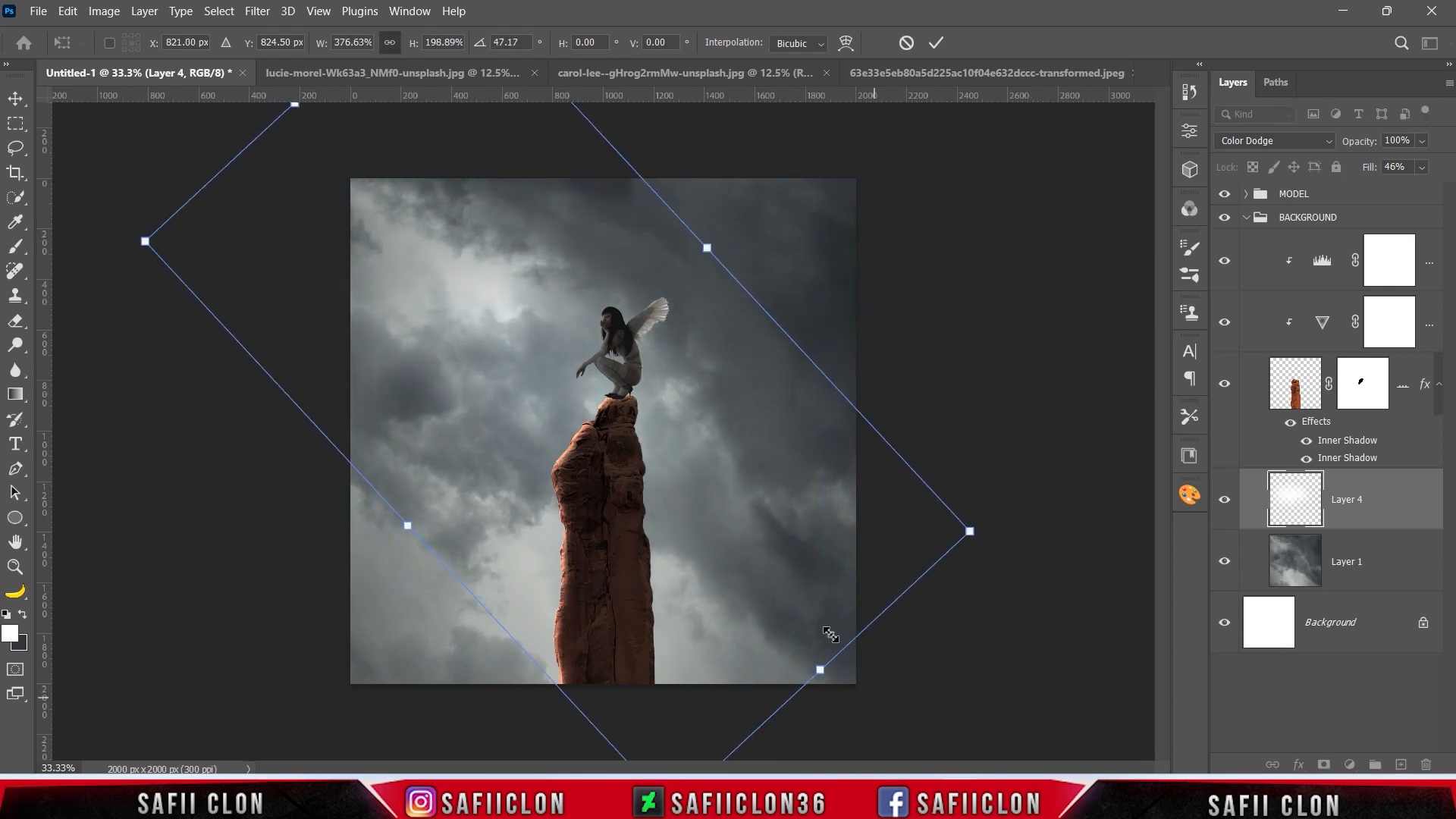
drag(781, 622, 587, 462)
drag(626, 508, 861, 683)
click(937, 43)
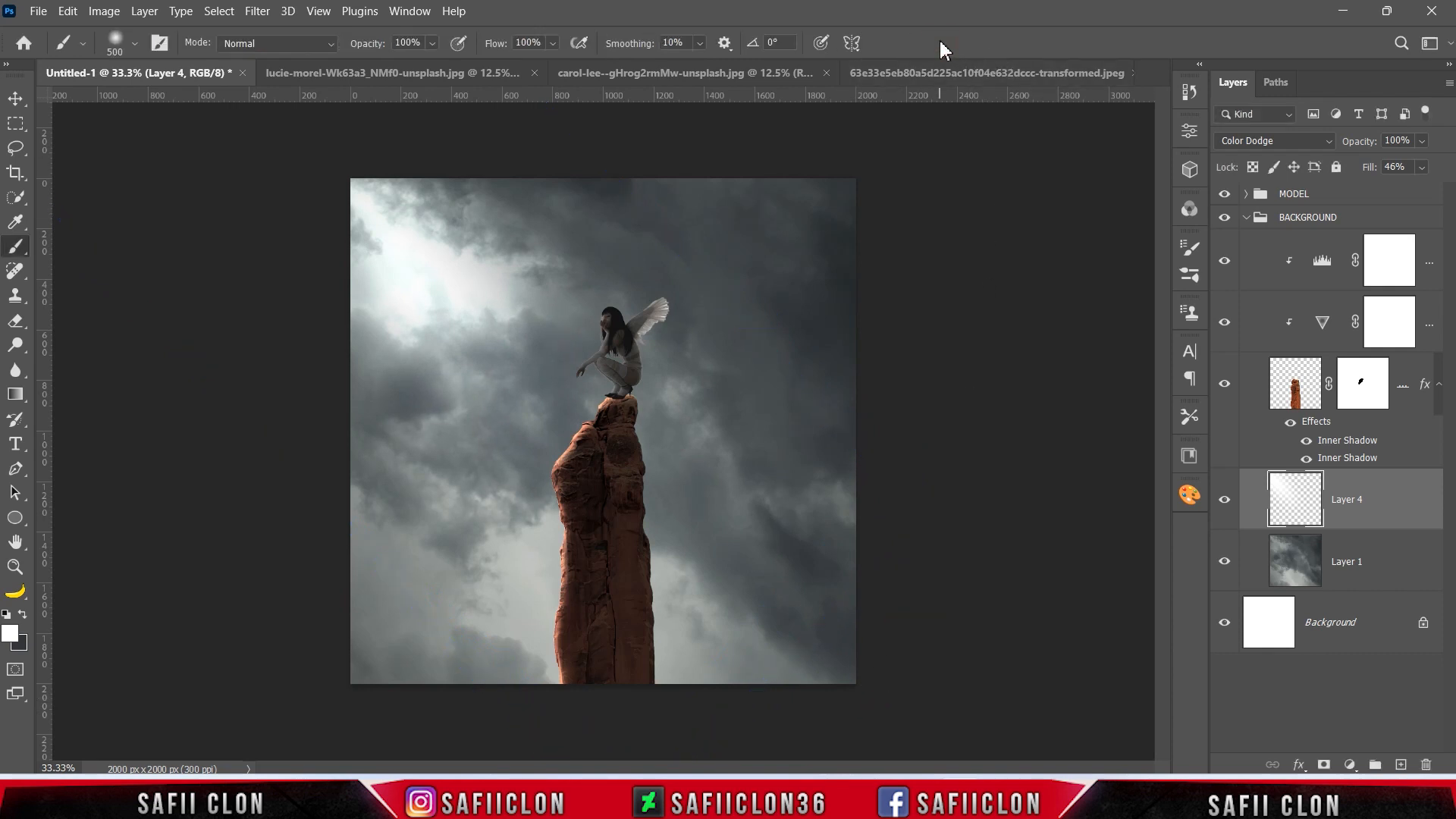
click(1225, 505)
click(1225, 506)
click(1226, 505)
click(1225, 502)
Add a new layer above the pillar's Levels adjustment and clip it to the rock pillar.
click(1432, 260)
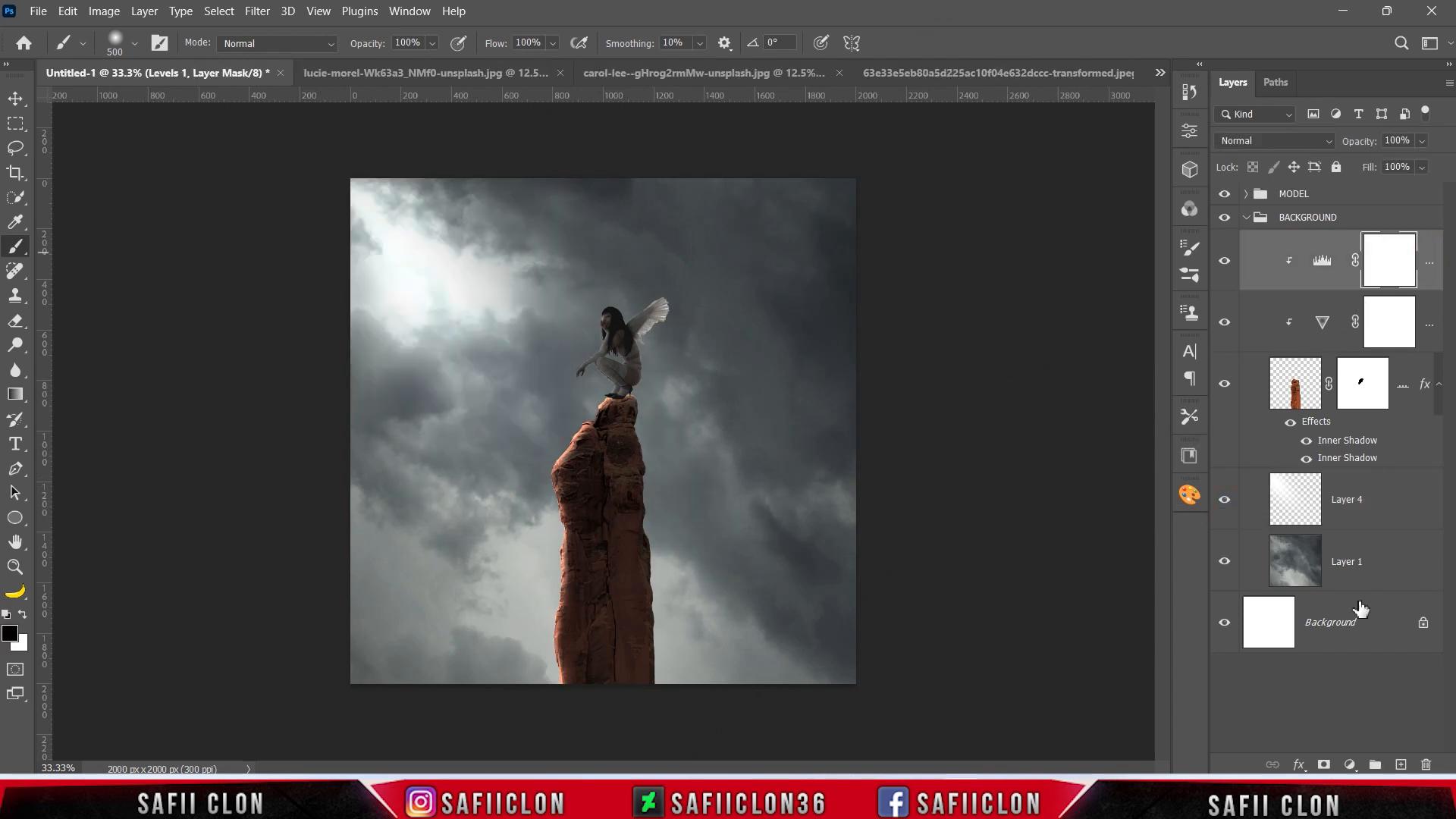
click(1399, 765)
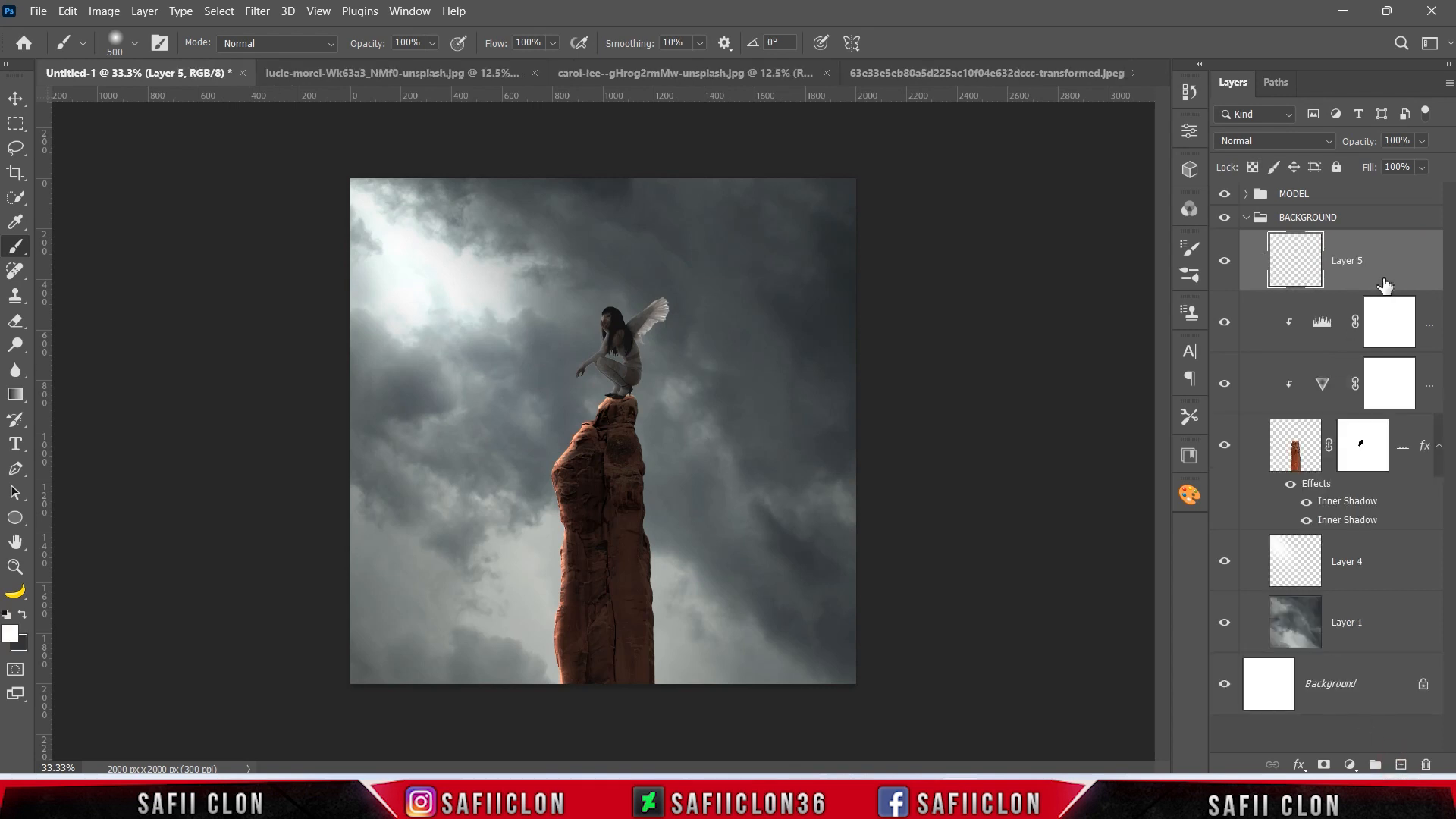
right_click(1383, 254)
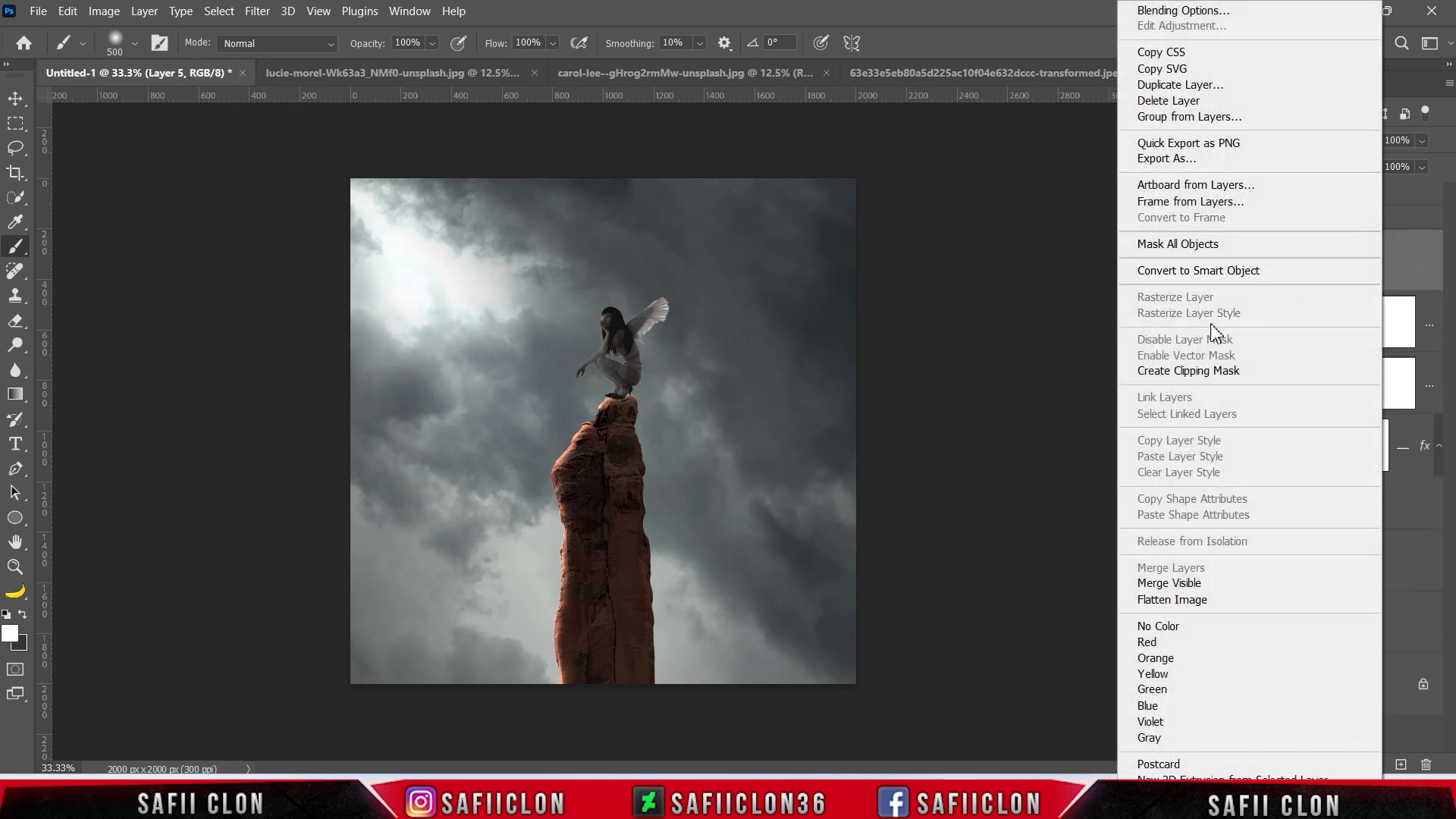
click(1209, 371)
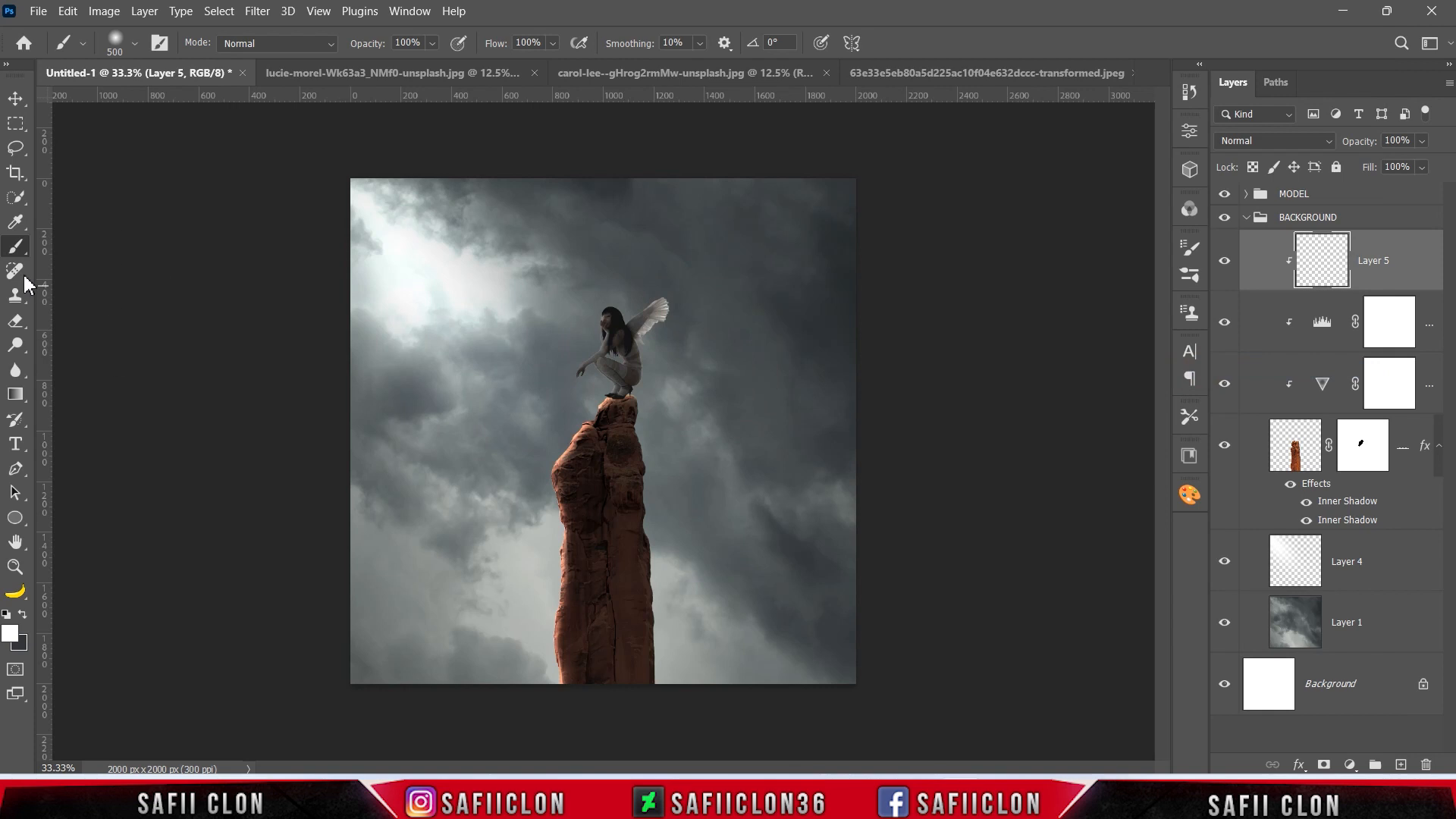
Set up a soft 143 px brush at 15% opacity with black (000000) as the foreground colour.
right_click(16, 247)
click(59, 248)
click(135, 43)
drag(212, 103, 180, 103)
click(135, 43)
click(433, 43)
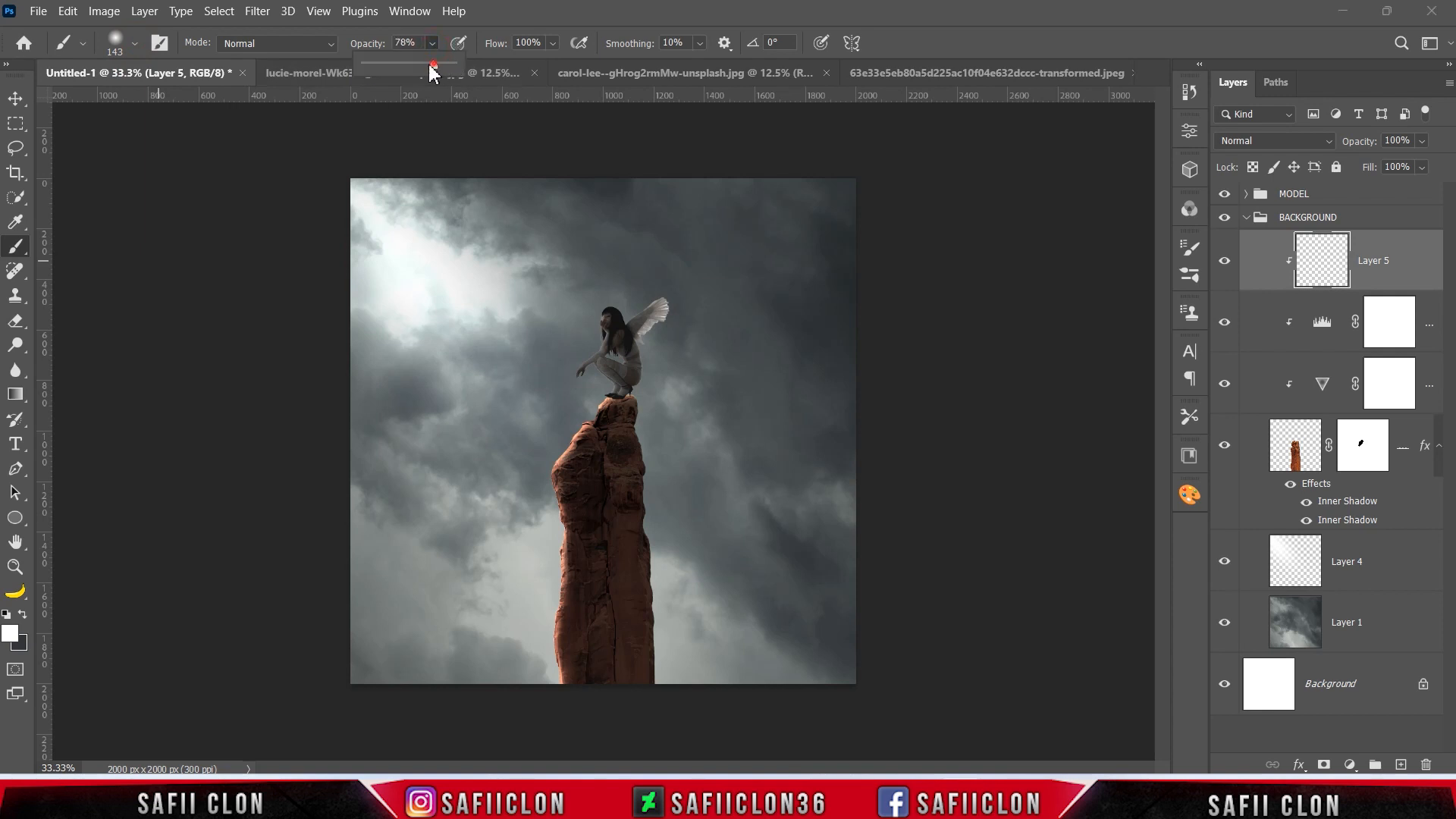
click(431, 43)
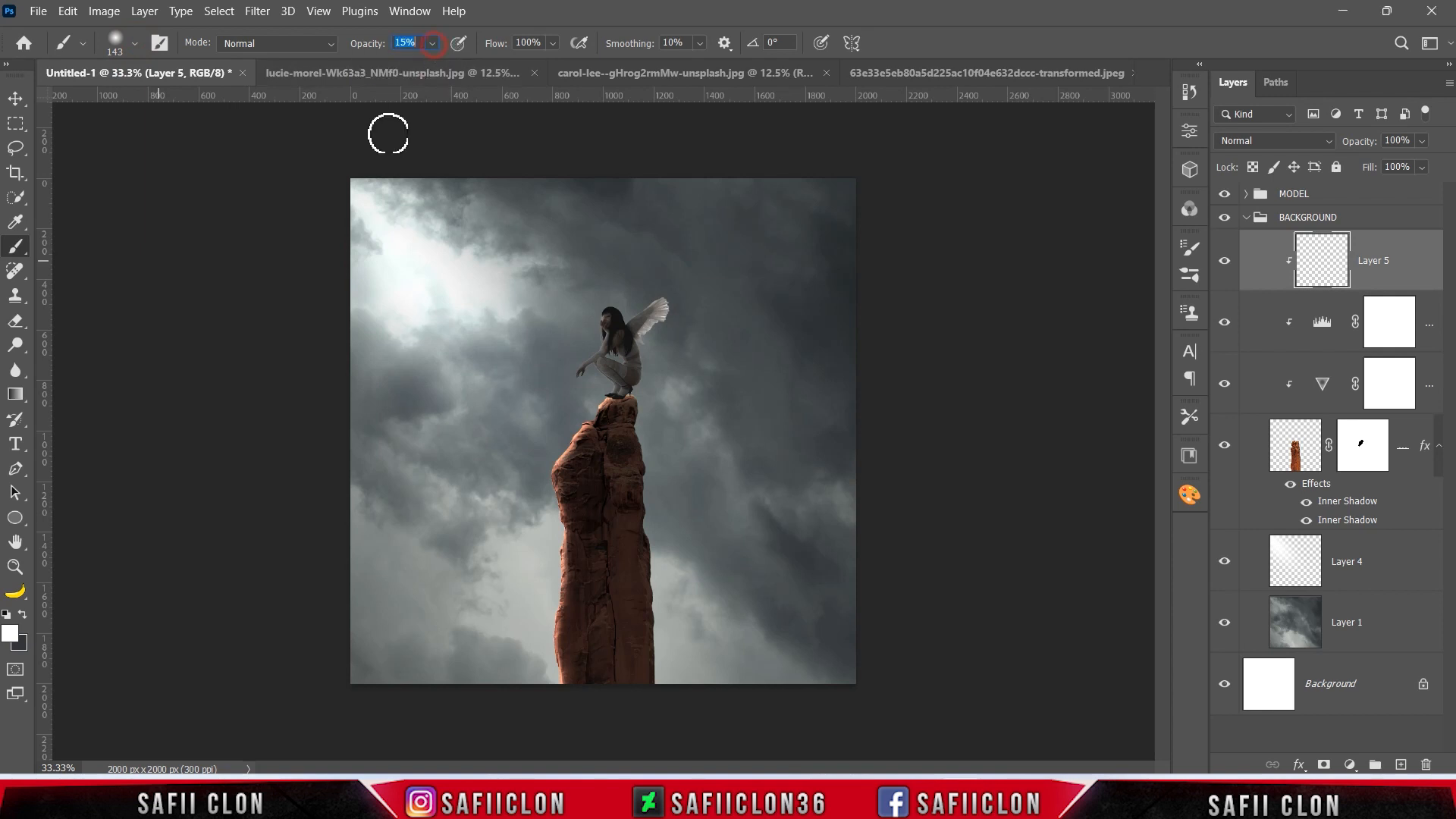
click(11, 639)
text(000000)
click(1415, 144)
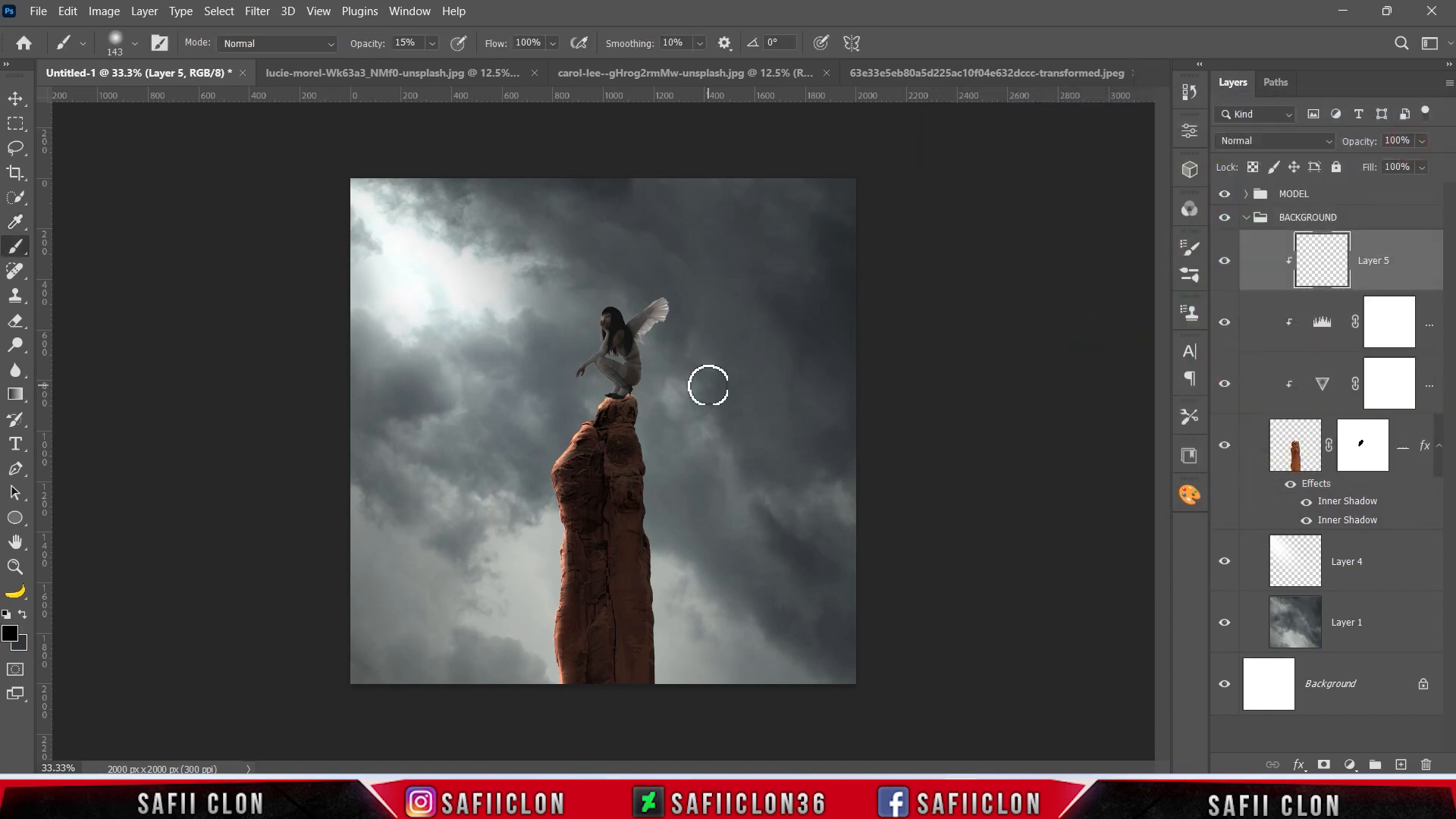
Paint a contact shadow on Layer 5 along the rock under the woman's shoes with a 10 px black brush.
key(ctrl+plus)
key(ctrl+plus)
key(ctrl+plus)
key(ctrl+plus)
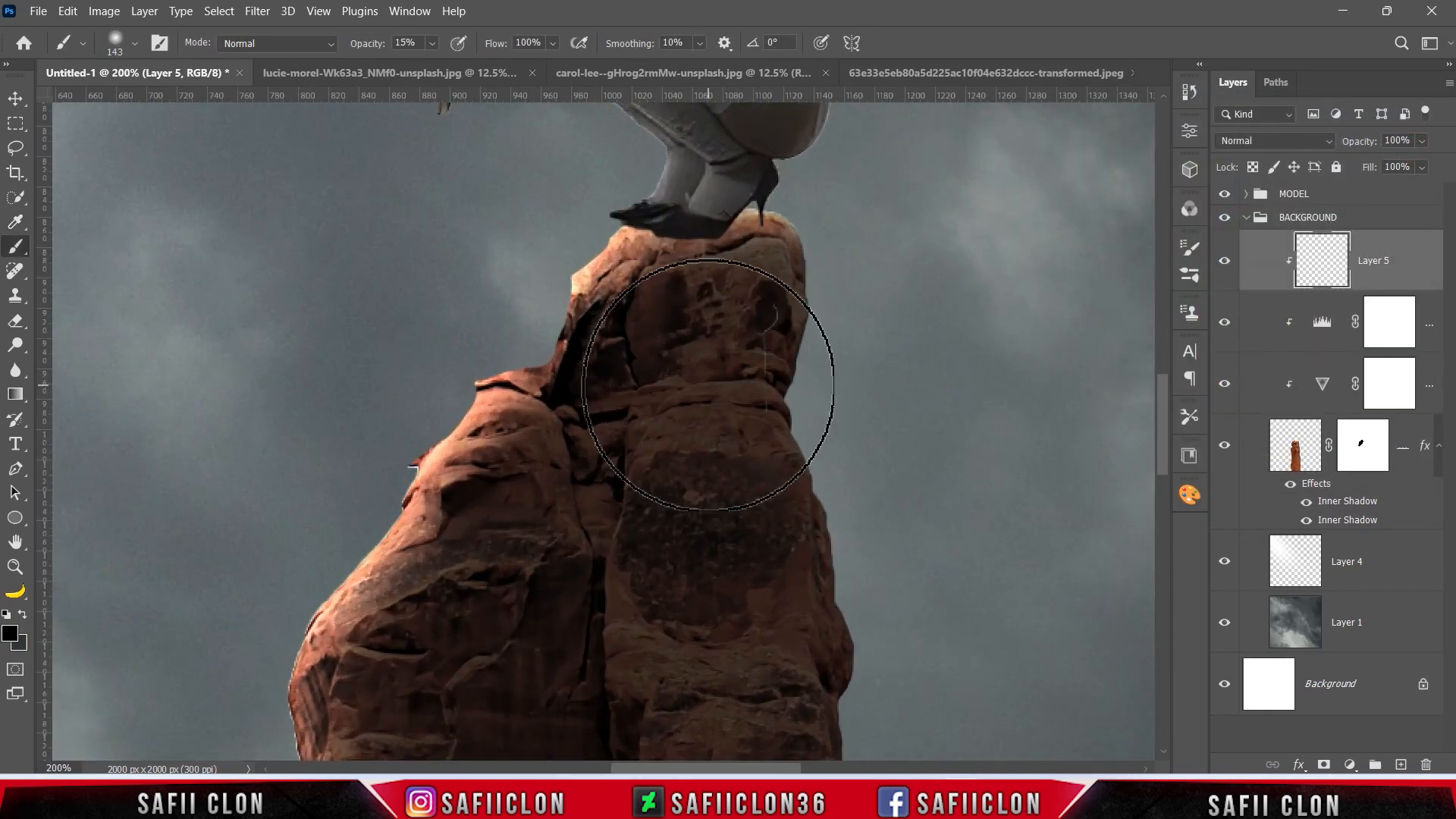
scroll(825, 410, up, 5)
key(bracketleft)
key(bracketleft)
key(bracketleft)
key(bracketleft)
key(bracketleft)
key(bracketleft)
key(bracketleft)
key(bracketleft)
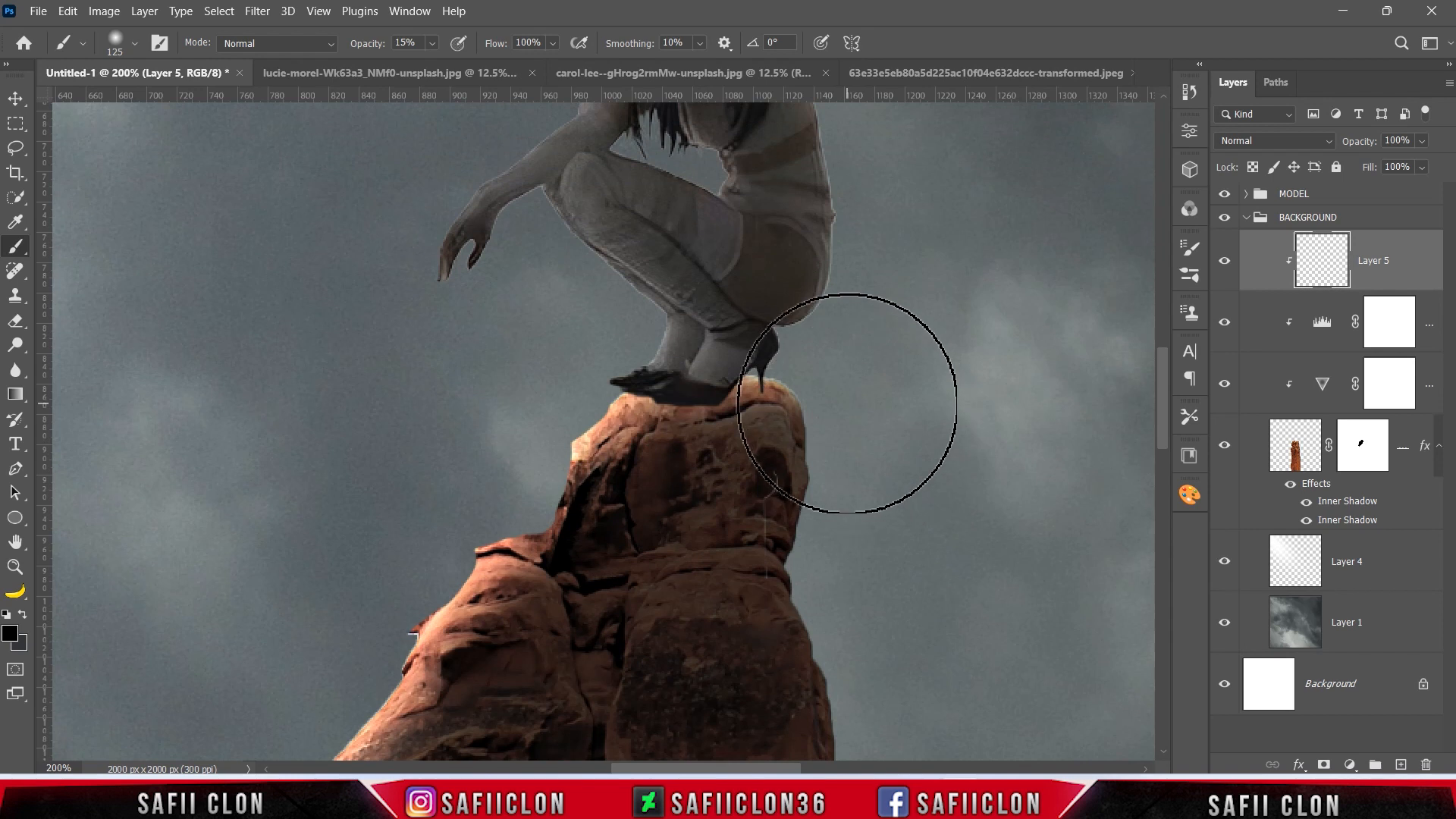
key(bracketleft)
key(bracketleft)
key(bracketleft)
key(bracketleft)
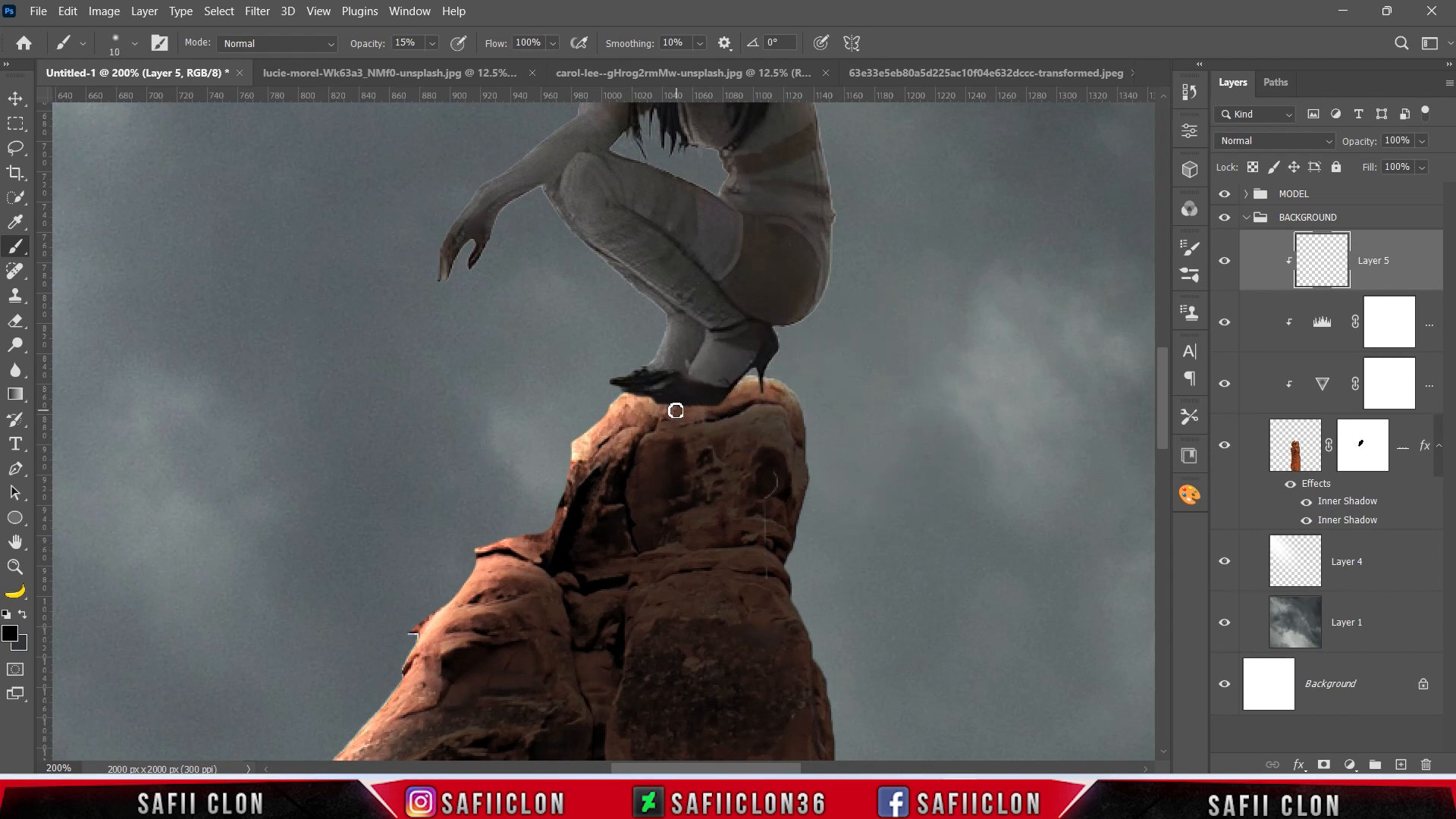
mouse_move(707, 407)
mouse_down()
mouse_move(665, 408)
mouse_move(697, 409)
mouse_move(641, 392)
mouse_move(762, 392)
mouse_move(730, 392)
mouse_up()
Shade the upper part of the pillar's right side on Layer 5 with a soft black brush enlarged to 100 px.
scroll(759, 403, down, 2)
key(bracketright)
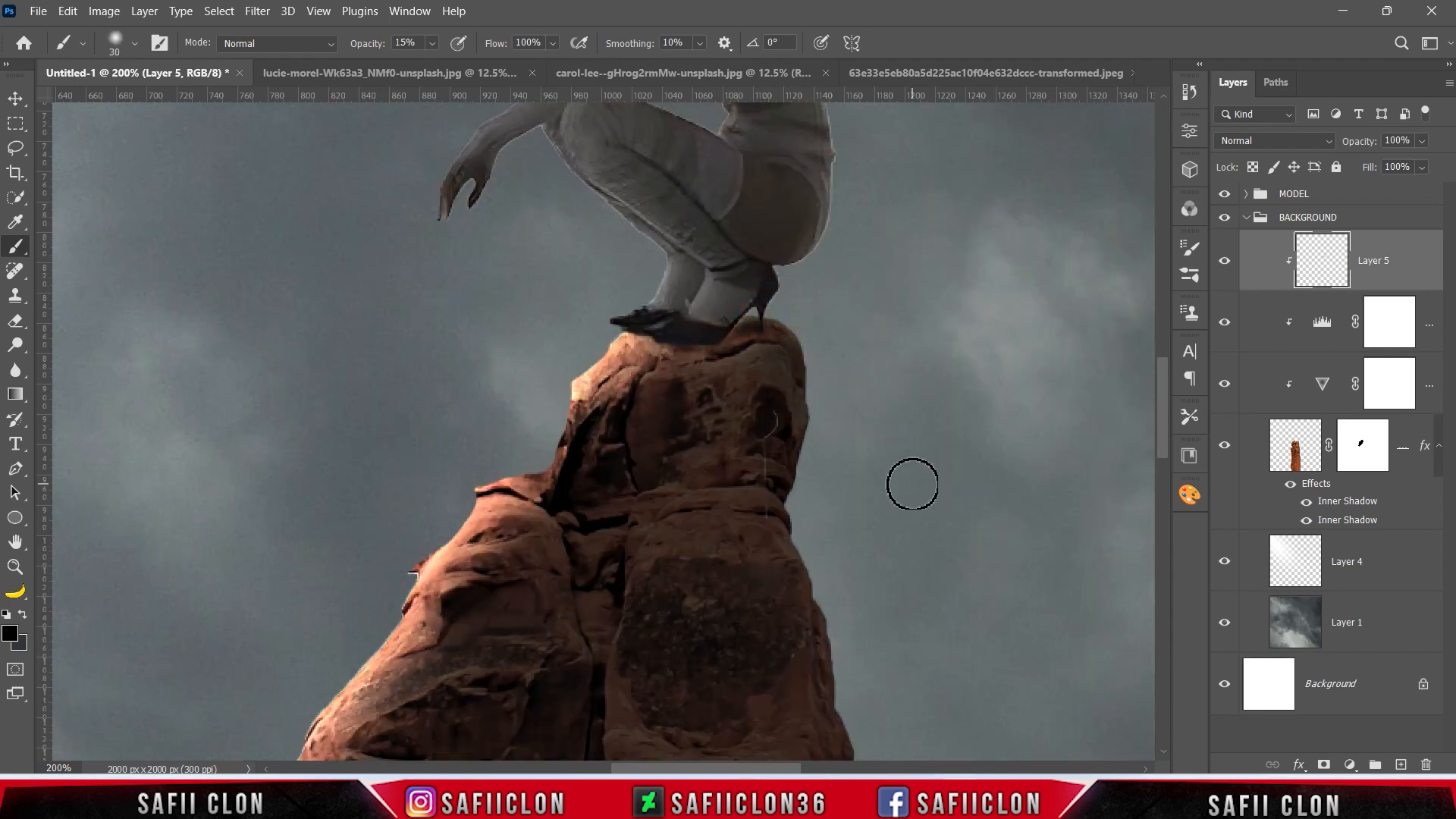
key(ctrl+minus)
key(bracketright)
key(bracketright)
key(bracketright)
key(bracketright)
key(bracketright)
key(bracketright)
key(bracketright)
key(bracketright)
key(bracketright)
scroll(714, 500, down, 4)
drag(699, 296, 704, 467)
scroll(789, 501, down, 2)
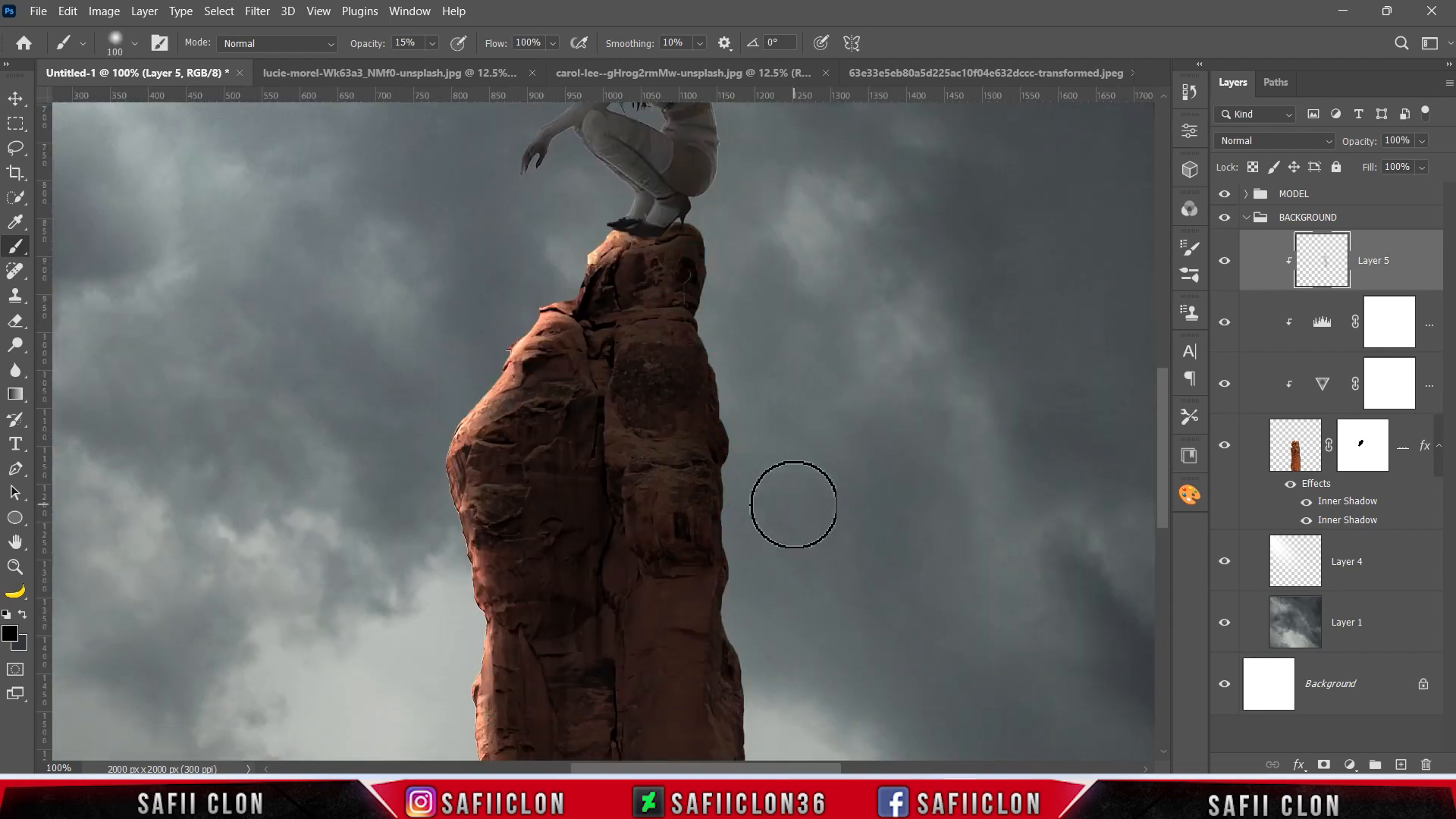
Shade the pillar's right side down to its base on Layer 5 with the soft black brush enlarged to 150 px.
key(ctrl+minus)
key(bracketright)
scroll(838, 501, down, 3)
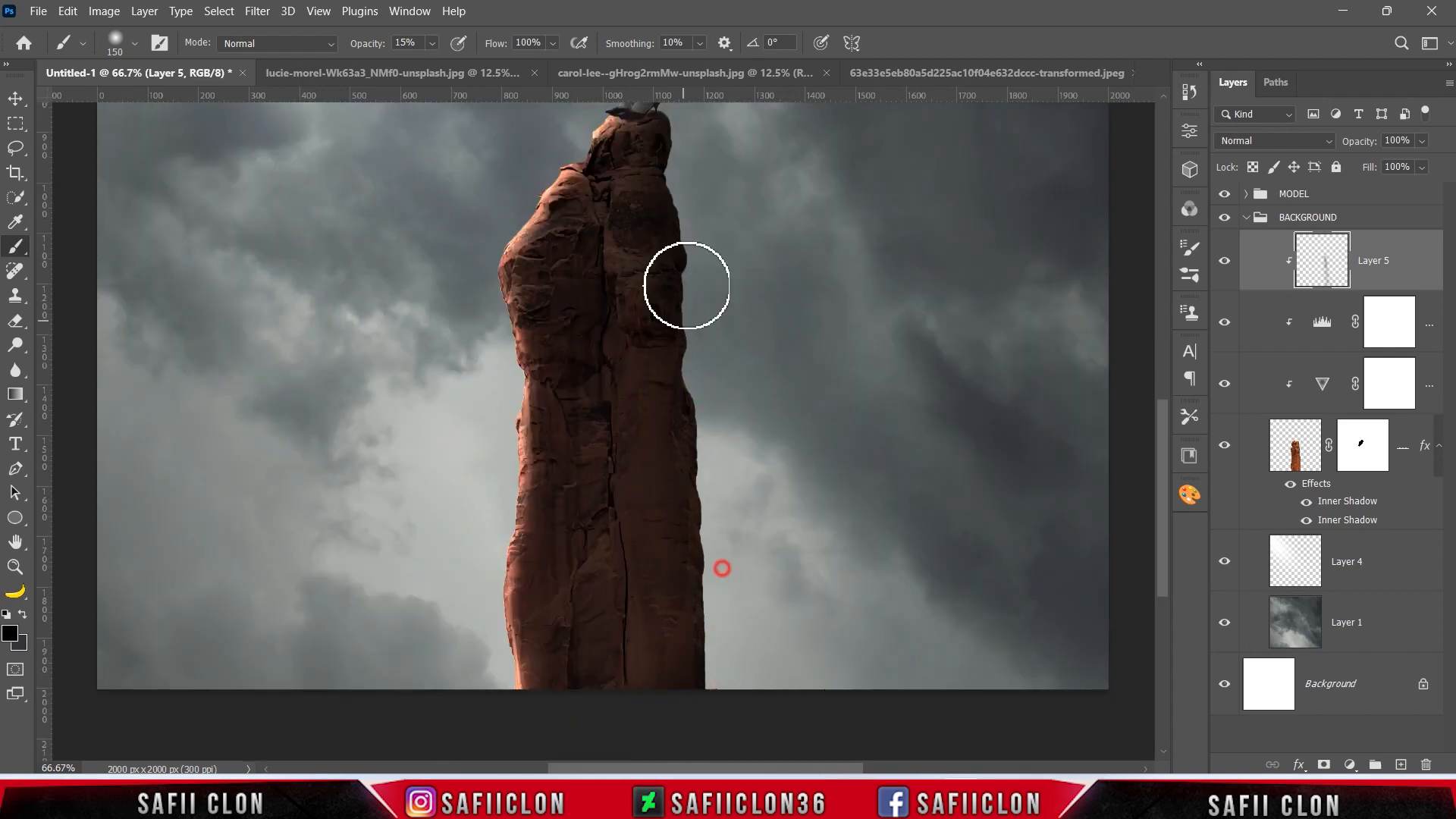
scroll(668, 319, up, 2)
key(bracketright)
key(bracketright)
key(bracketright)
key(bracketright)
key(bracketright)
key(bracketright)
key(bracketleft)
key(bracketleft)
key(bracketleft)
key(bracketleft)
key(bracketleft)
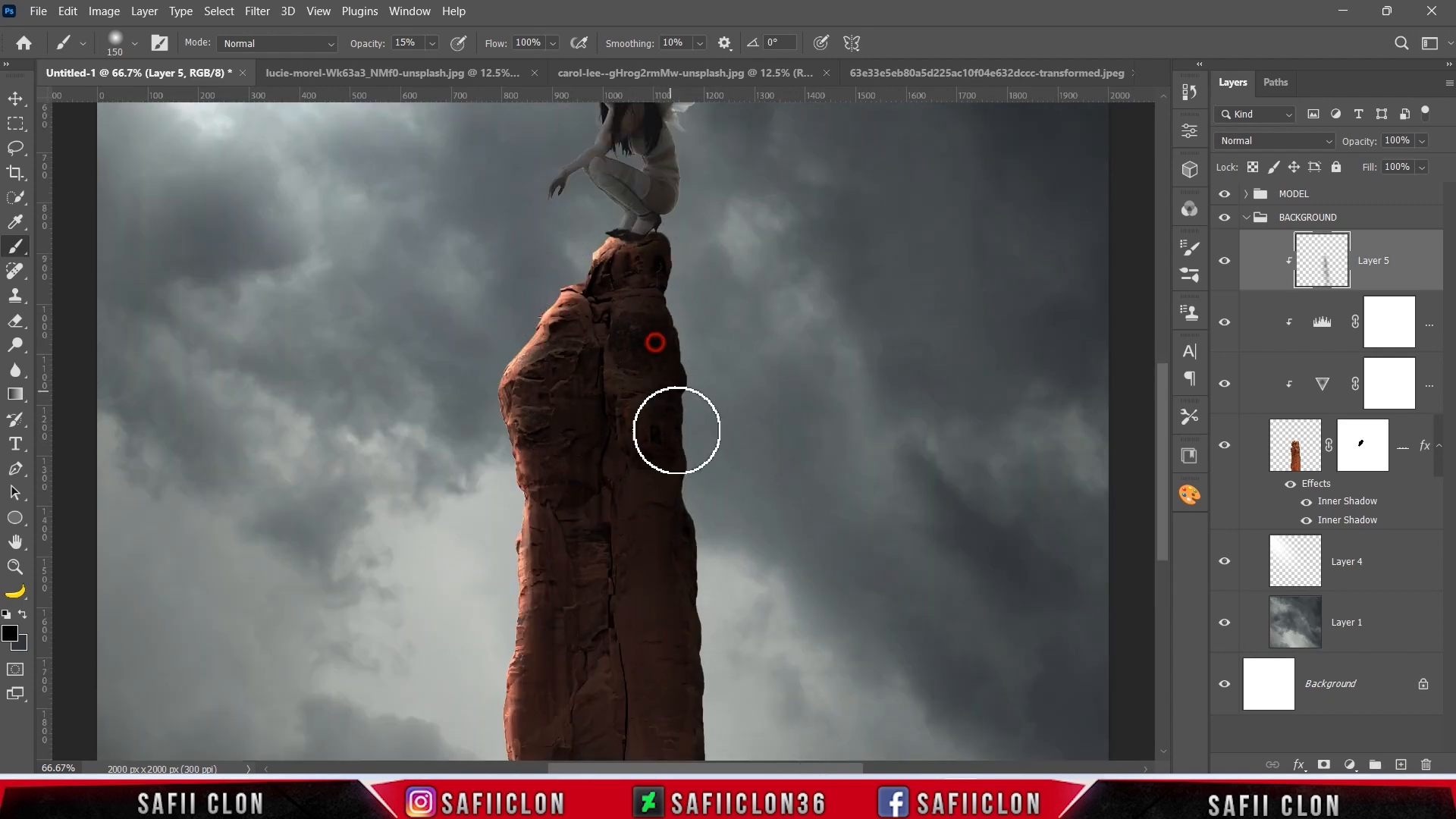
Compare the rock pillar with and without the shading painted on Layer 5.
scroll(717, 432, up, 2)
key(bracketleft)
key(bracketleft)
key(bracketleft)
key(bracketleft)
key(bracketleft)
key(bracketleft)
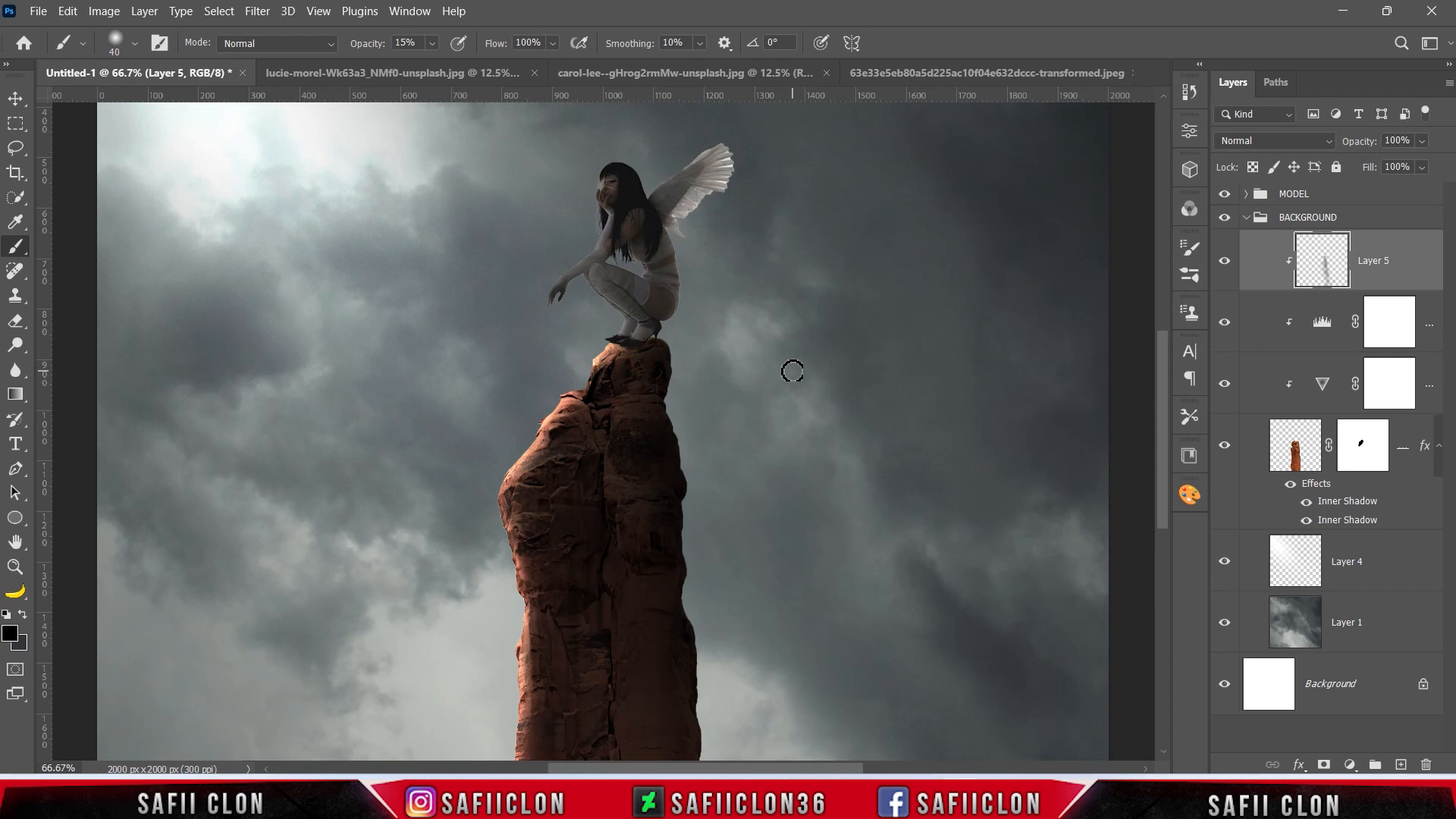
click(1230, 266)
click(1230, 265)
click(1230, 266)
click(1230, 267)
Add a new layer above Layer 5 and set up a linear Foreground to Transparent gradient.
click(1401, 764)
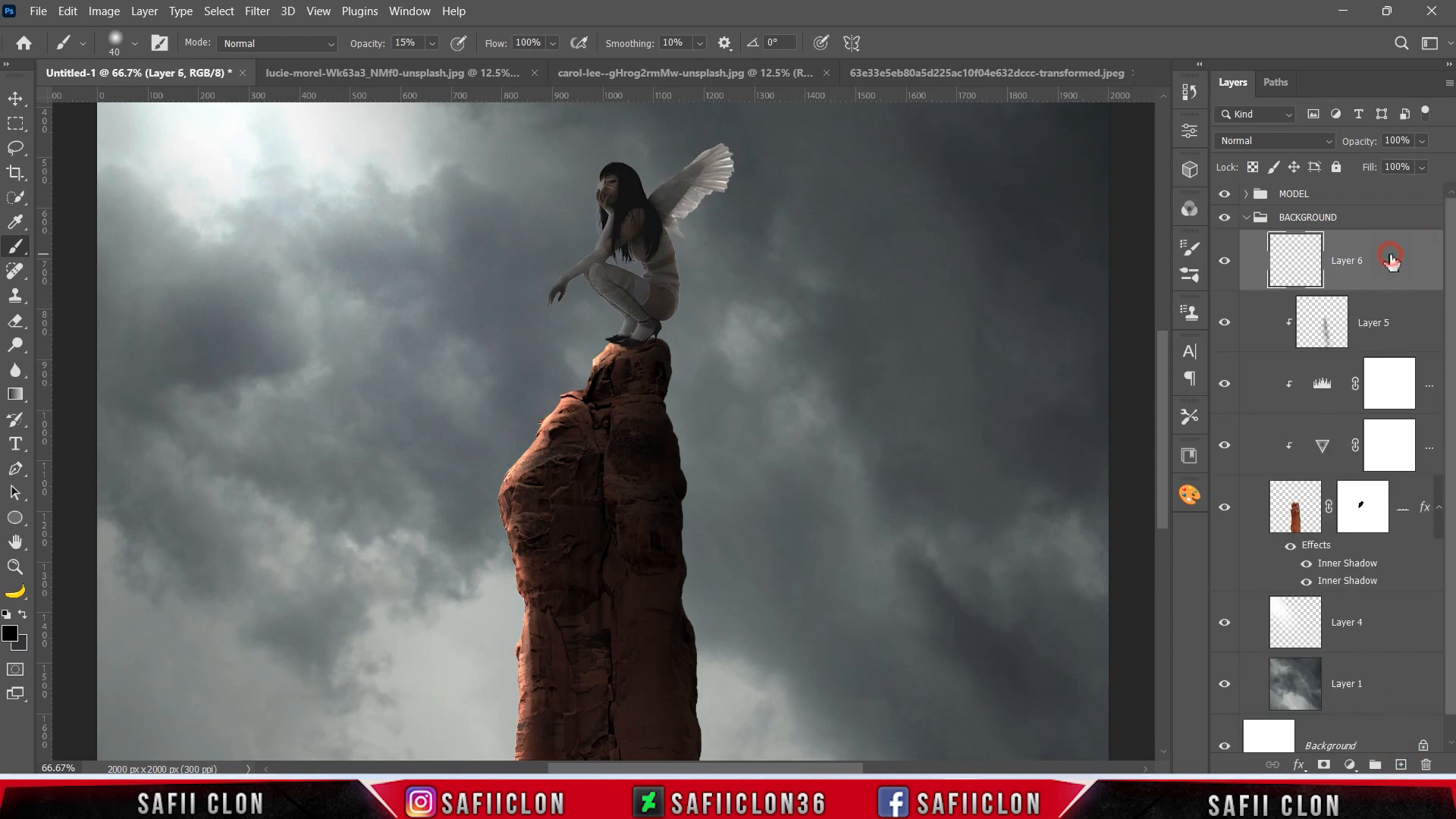
click(16, 393)
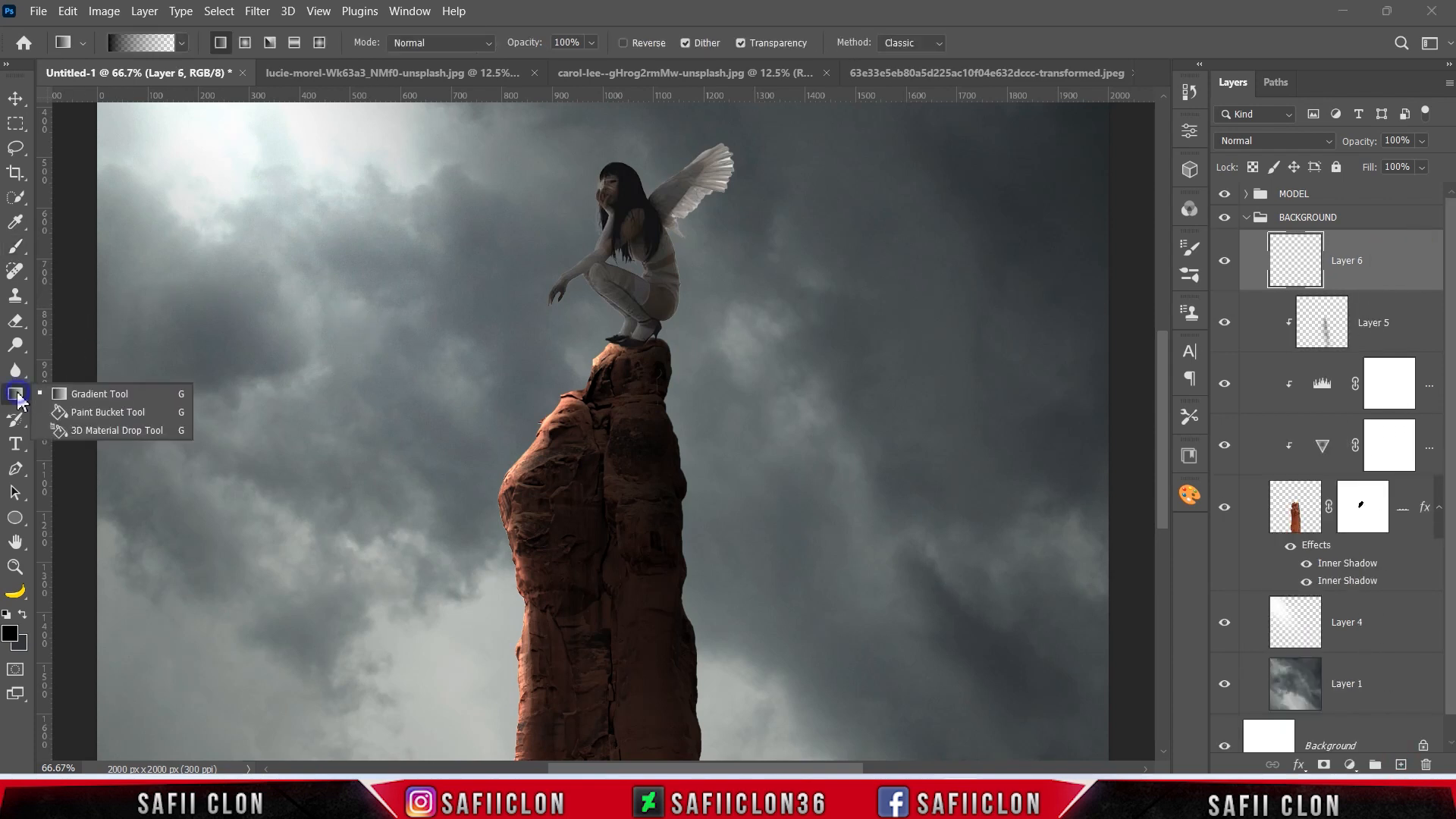
click(98, 394)
click(182, 42)
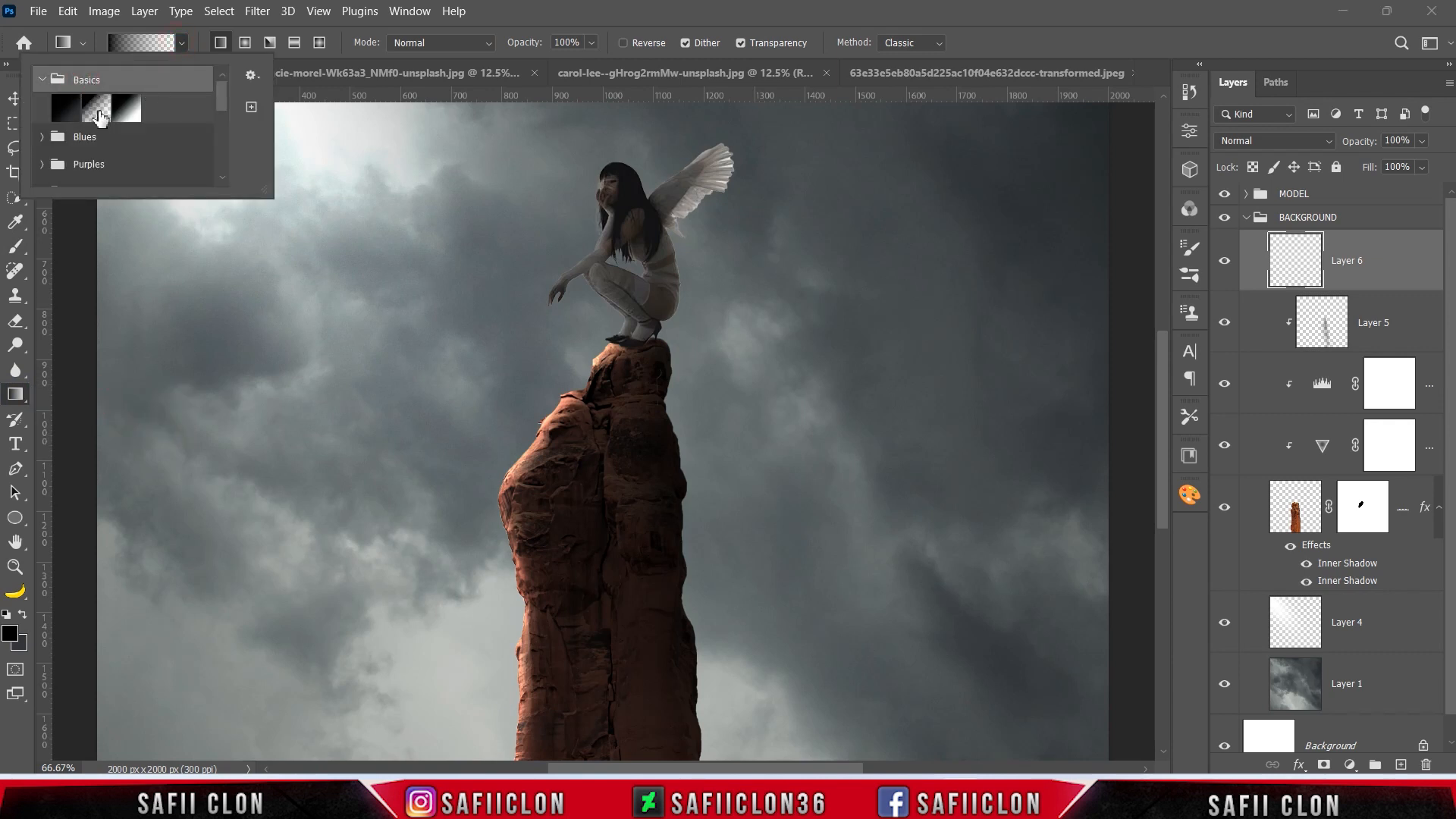
click(100, 113)
click(182, 43)
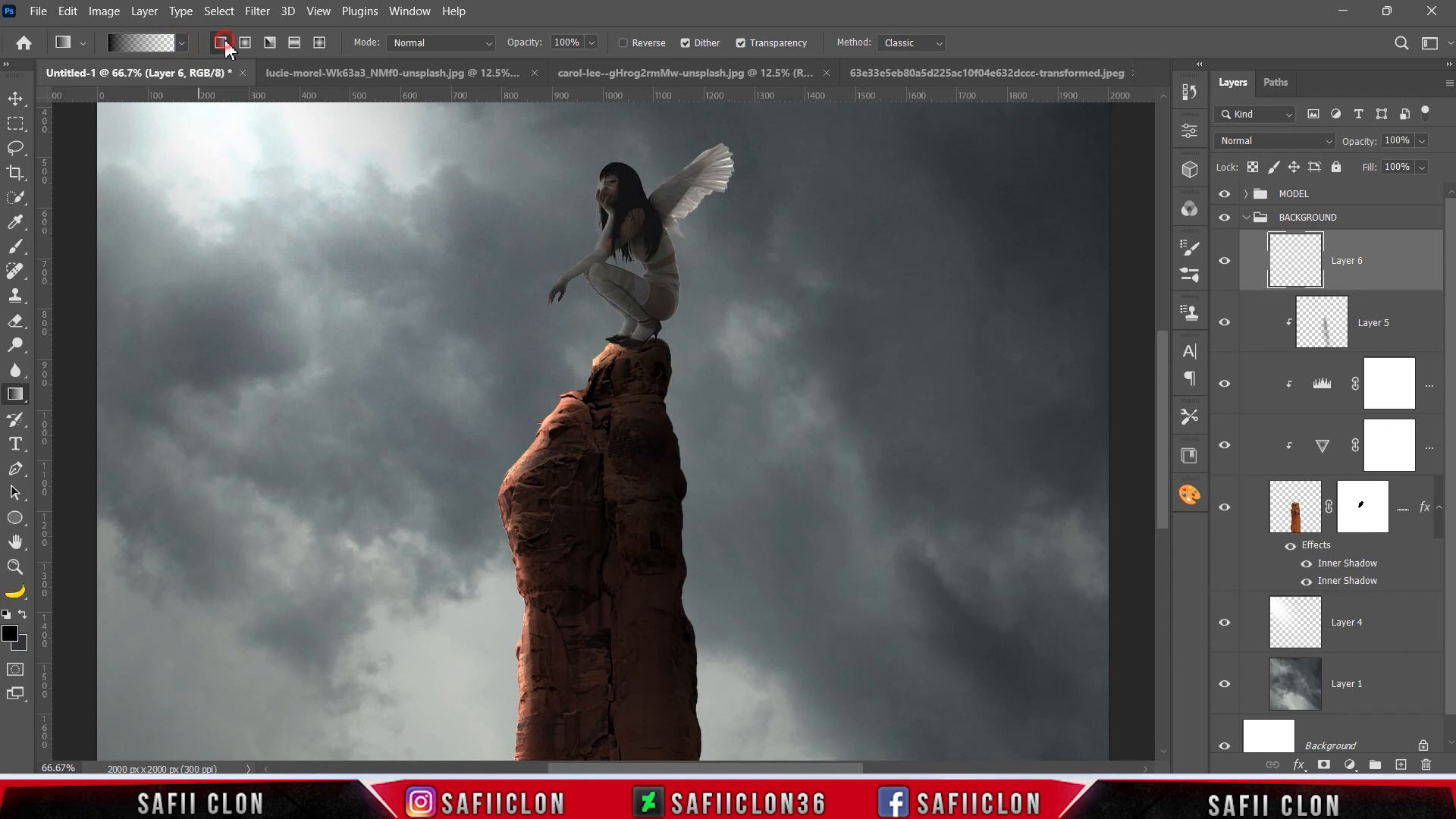
Set the foreground colour to a dark blue-grey sampled from the storm clouds and slightly darkened.
click(10, 639)
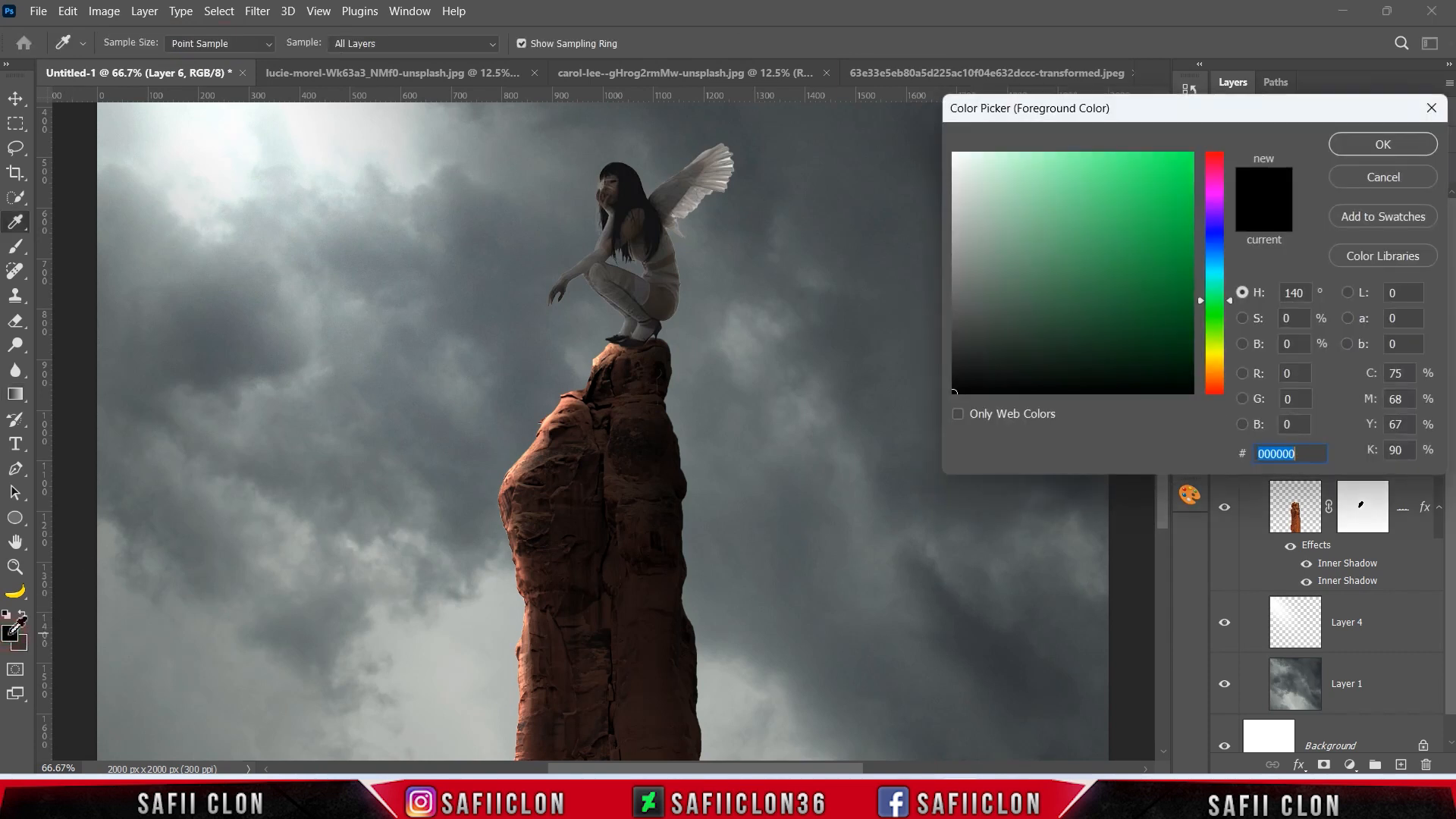
click(1020, 656)
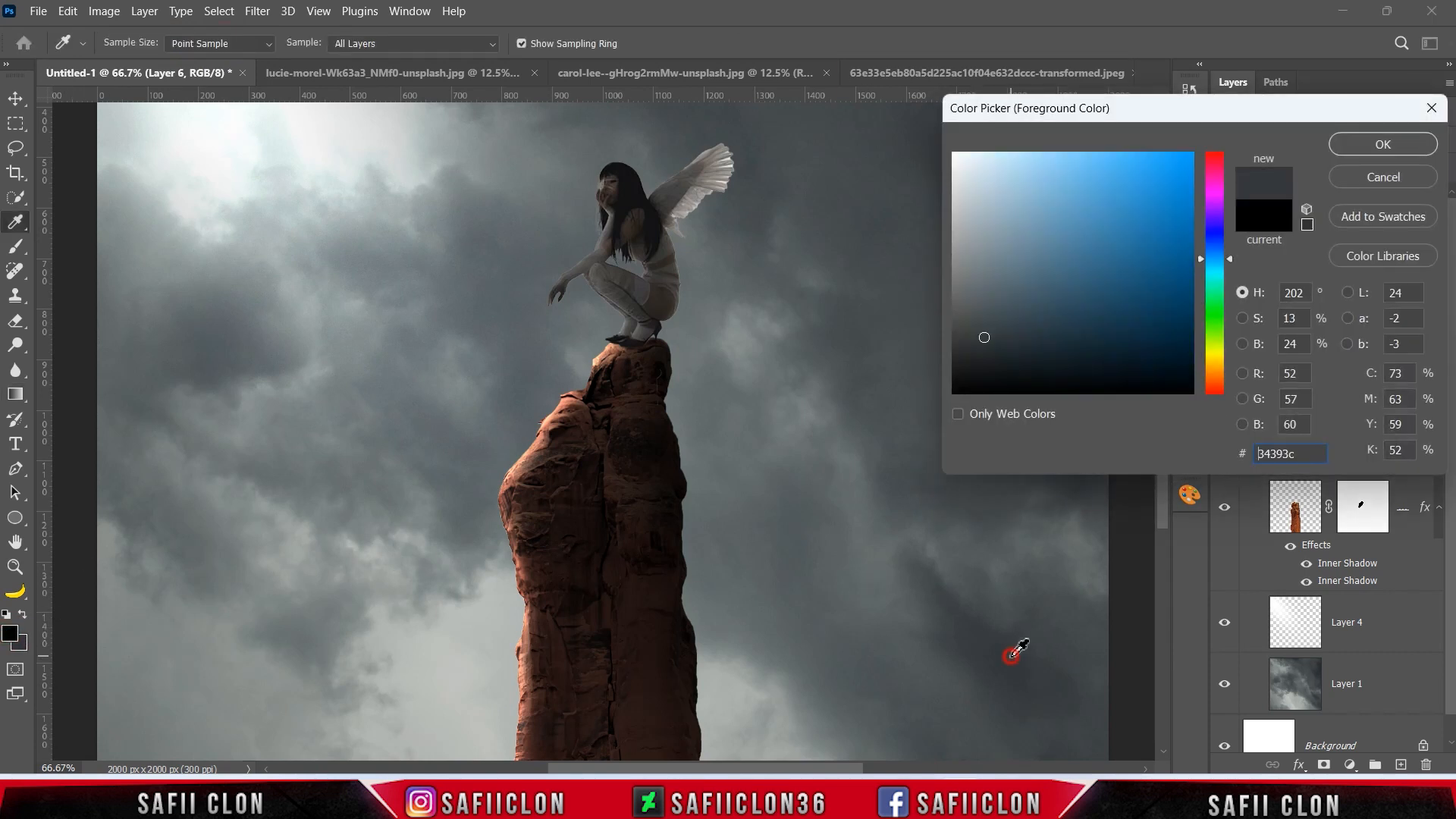
click(971, 343)
key(ctrl+minus)
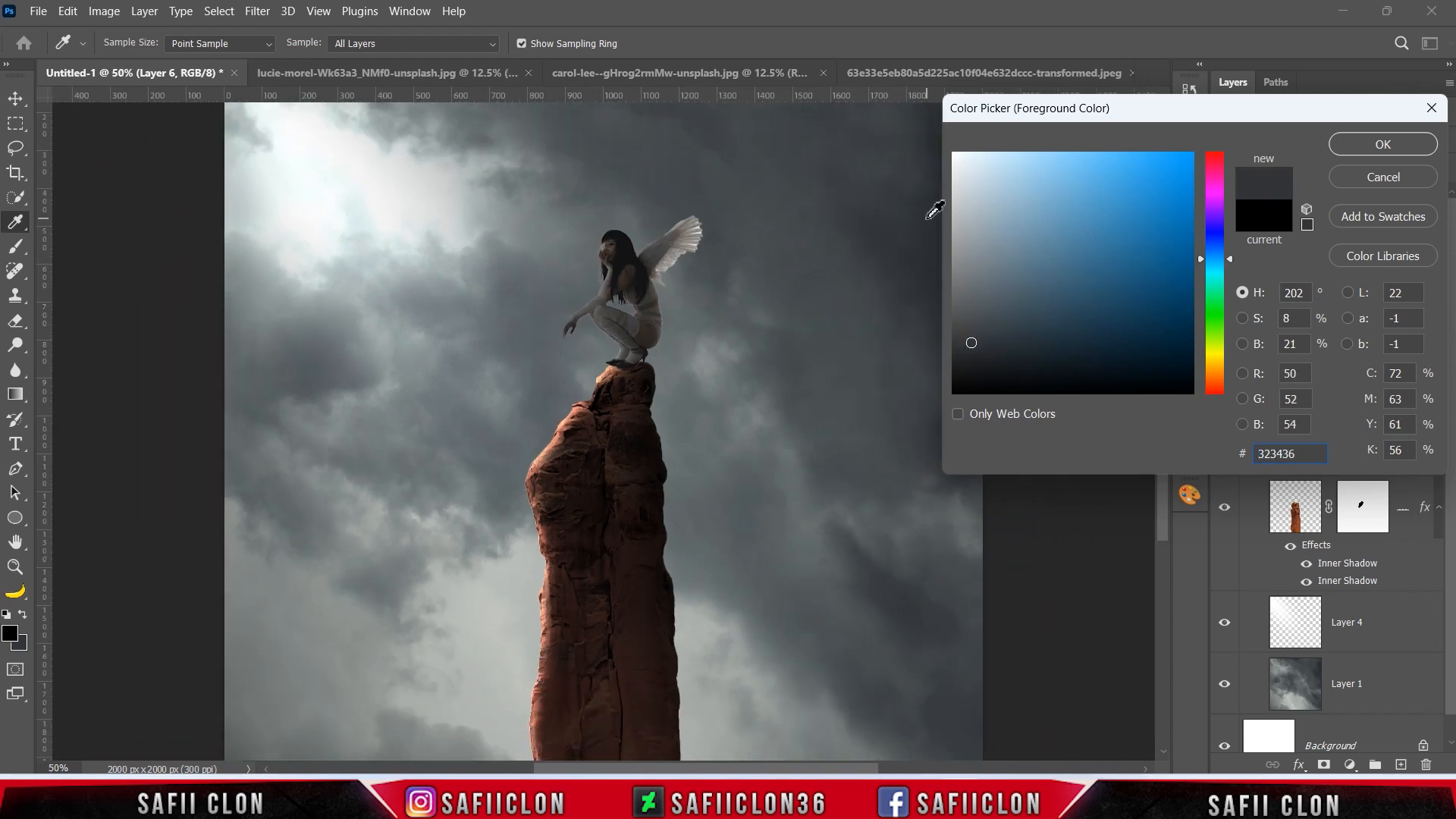
click(896, 251)
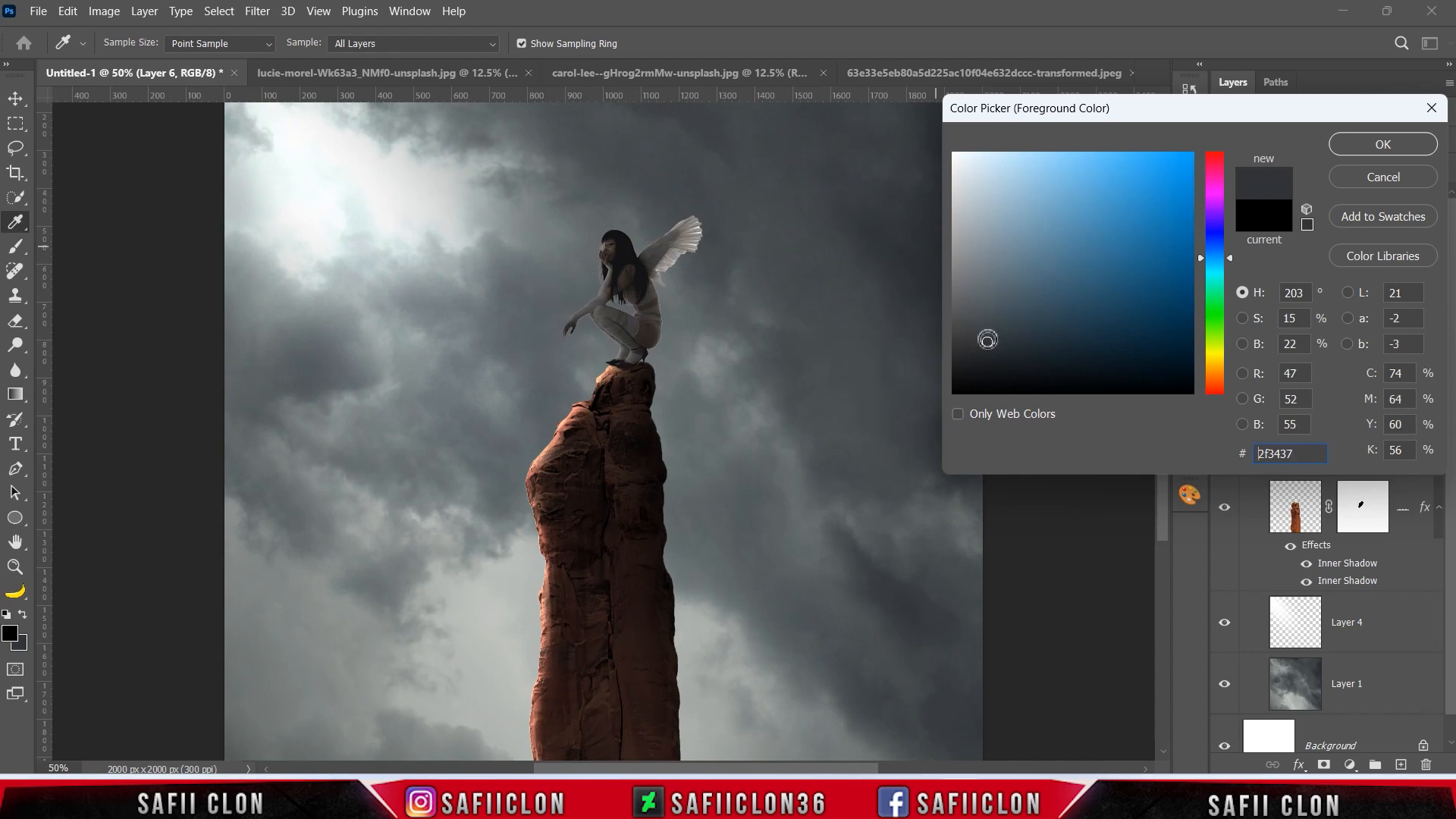
drag(988, 342, 984, 346)
click(1383, 144)
Draw two upward gradients on Layer 6 from below the canvas to fade the pillar's base into dark haze, and compare the result.
key(g)
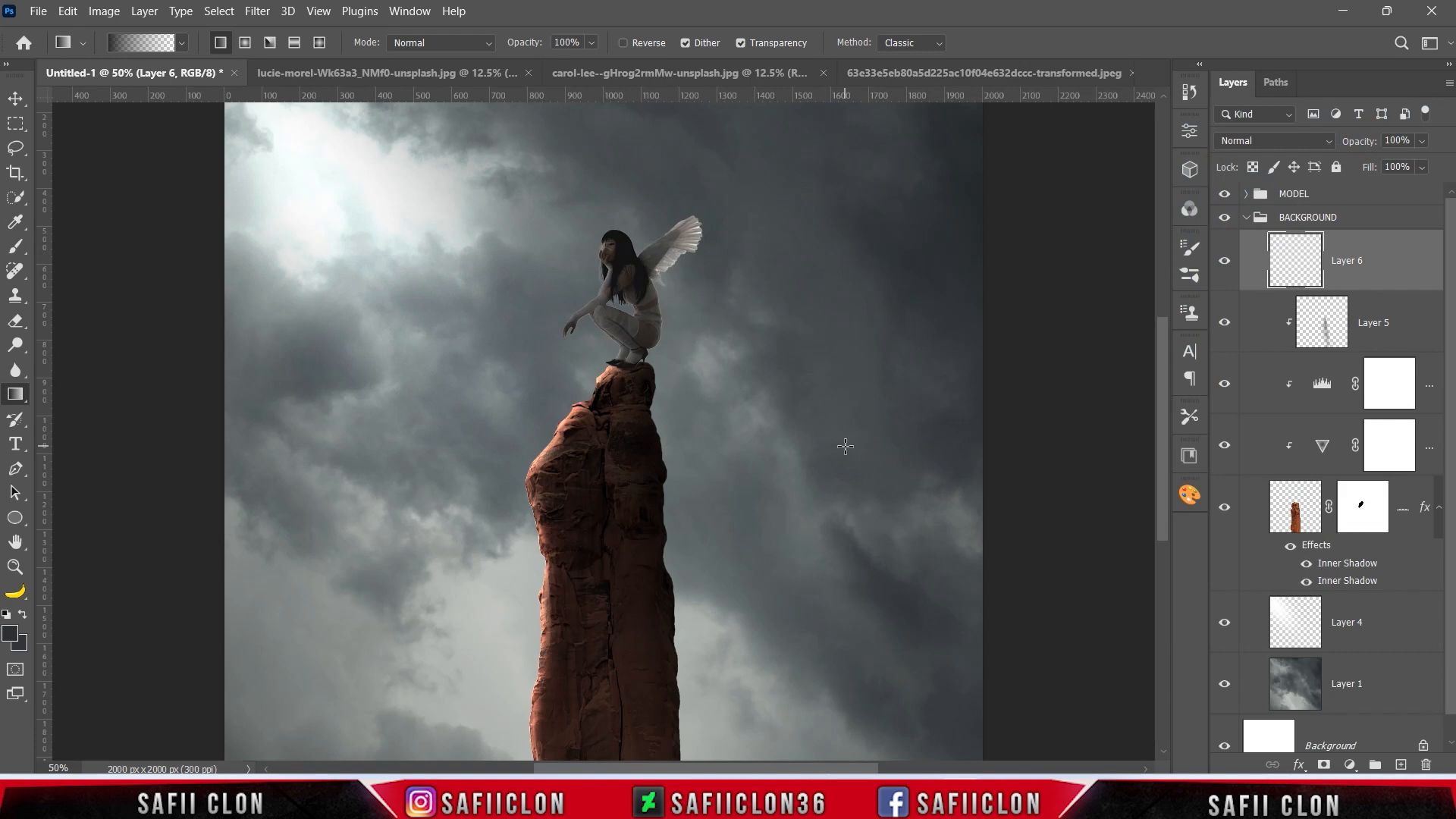
key(ctrl+minus)
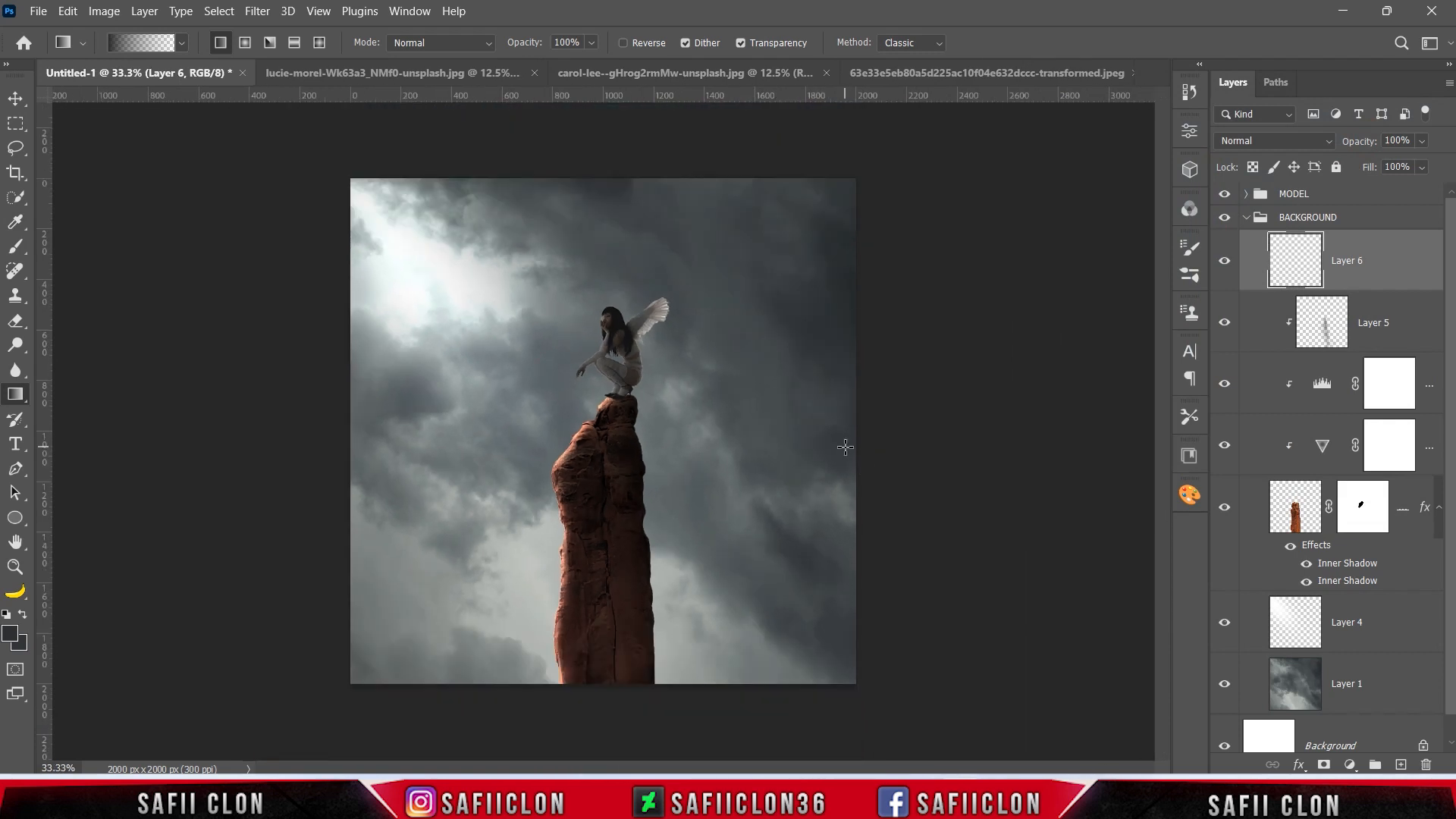
drag(609, 750, 612, 476)
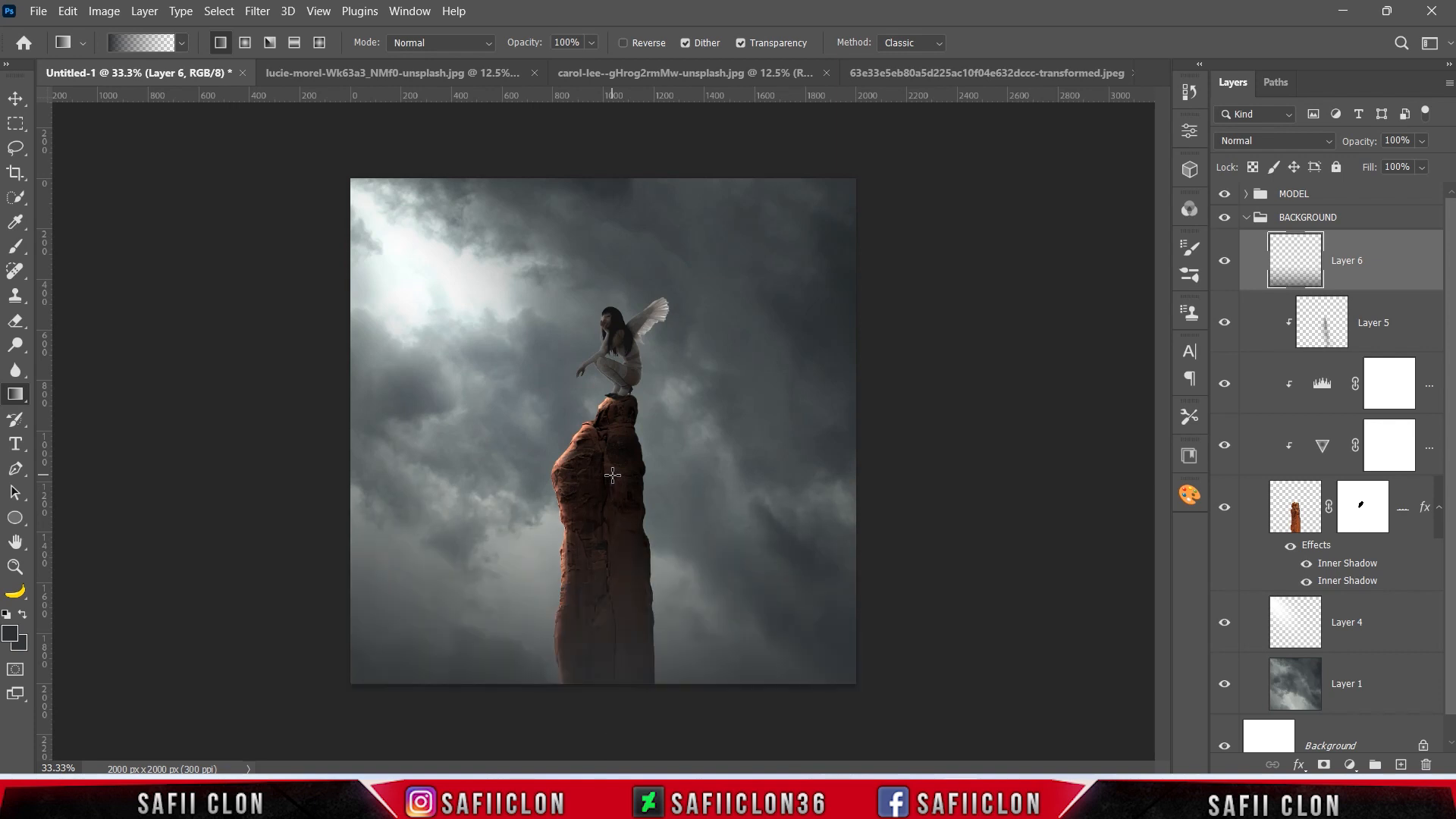
drag(611, 749, 611, 394)
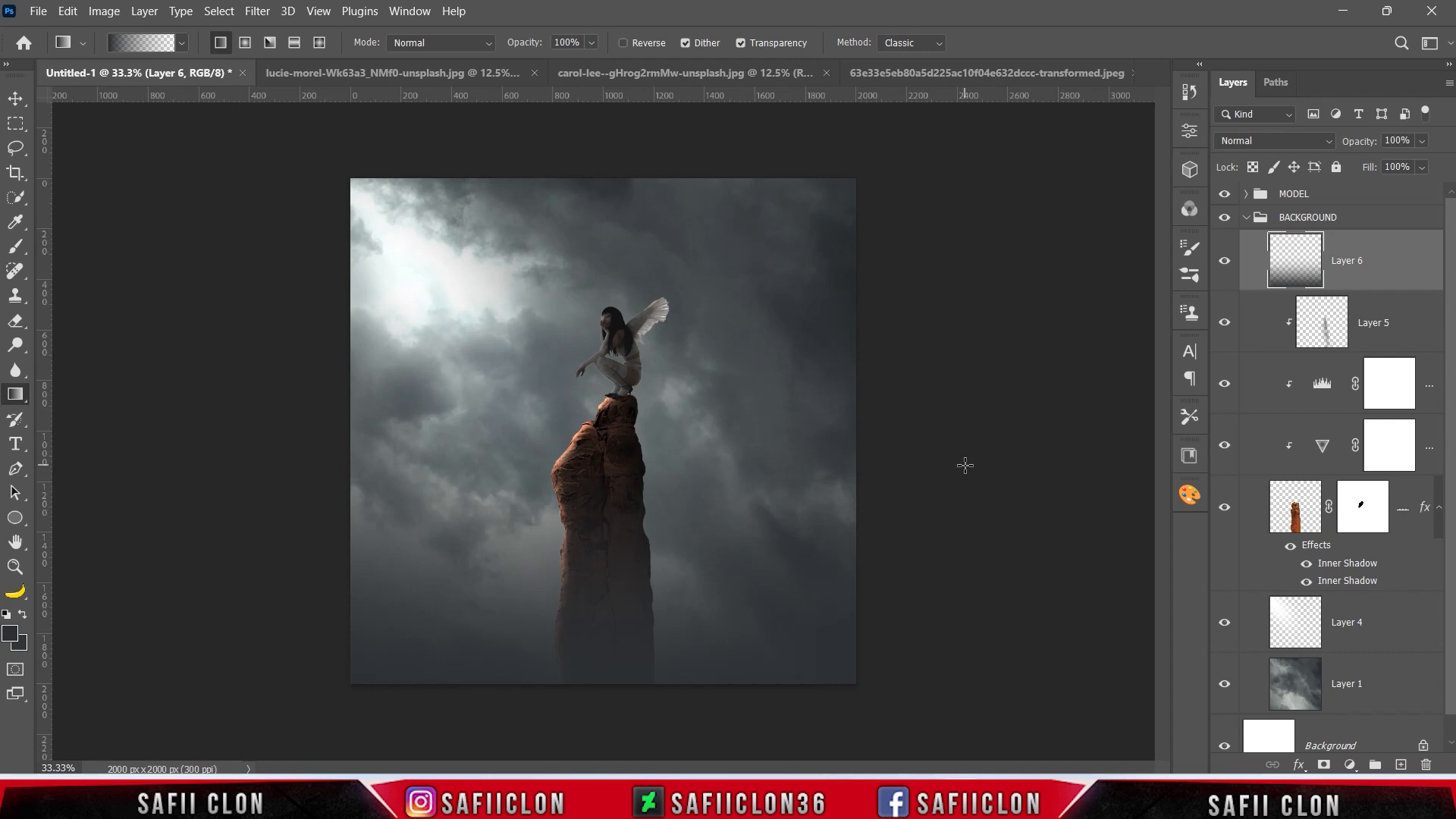
click(1224, 260)
click(1225, 260)
Stretch Layer 6's haze vertically to 125.41% height, extending it below the canvas, and compare the image with and without it.
key(ctrl+t)
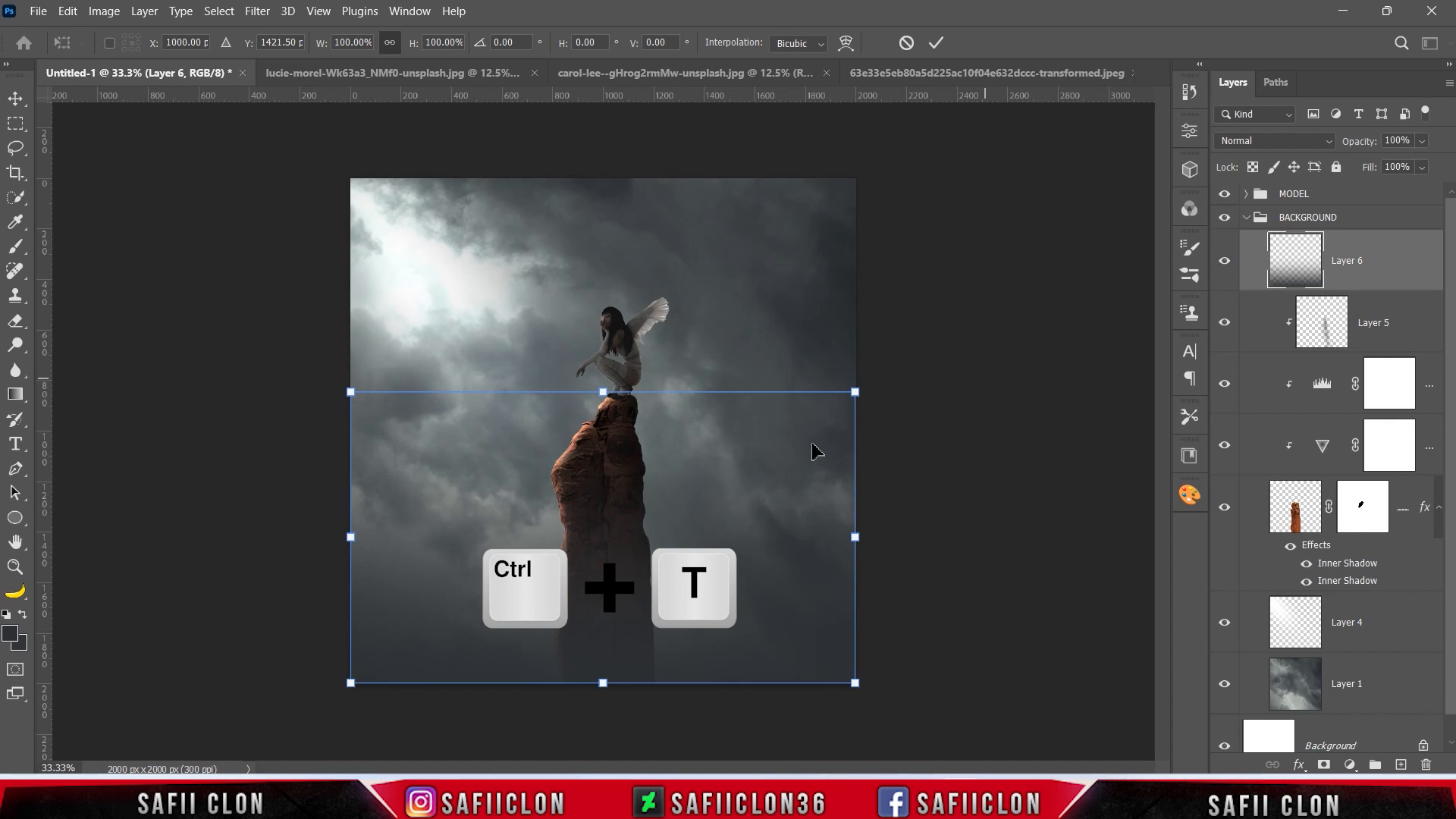
drag(603, 684, 604, 748)
mouse_move(602, 392)
mouse_down()
mouse_move(606, 357)
mouse_move(608, 383)
mouse_up()
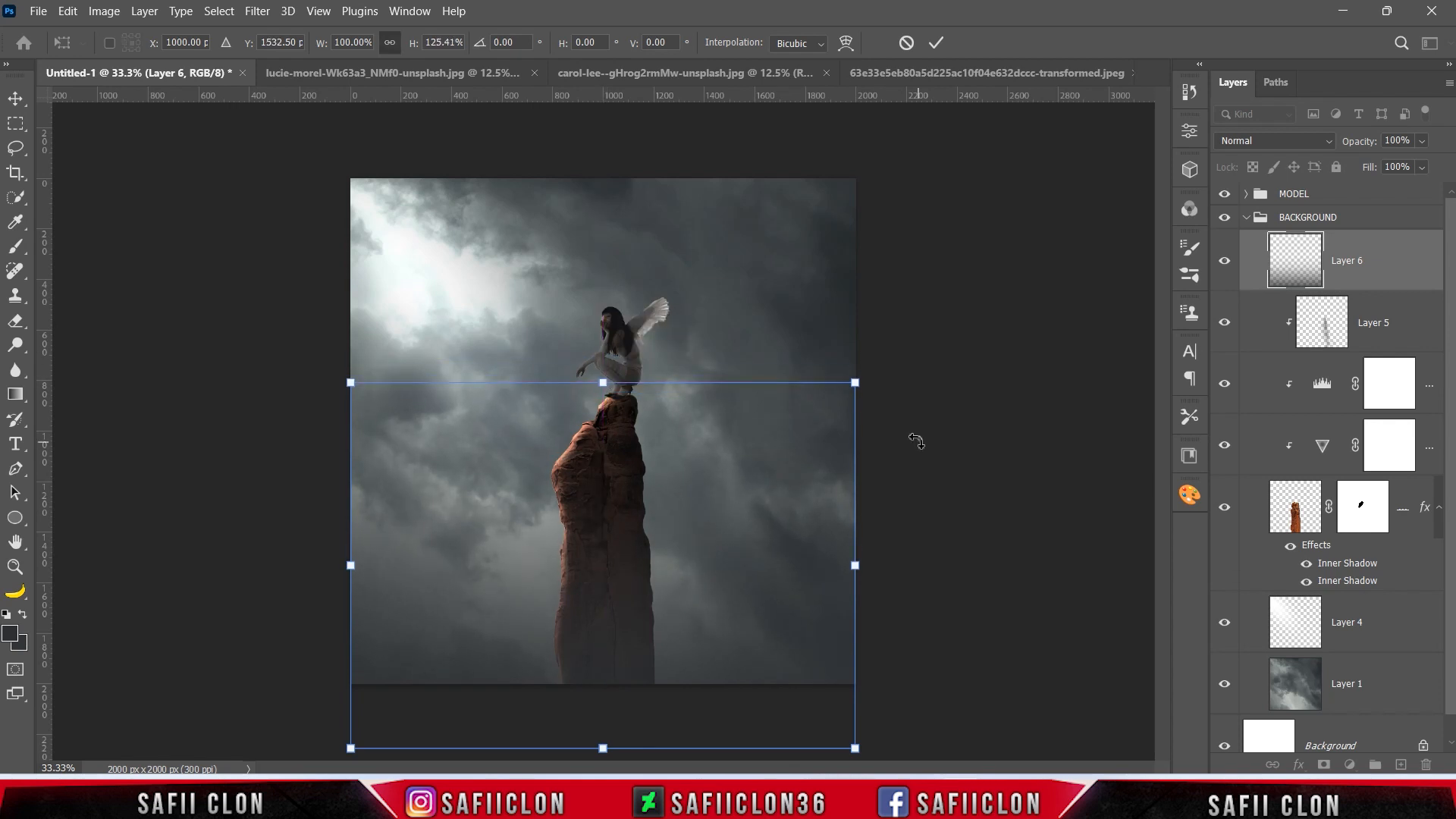
click(936, 43)
click(1226, 263)
click(1225, 262)
click(1226, 263)
click(1226, 262)
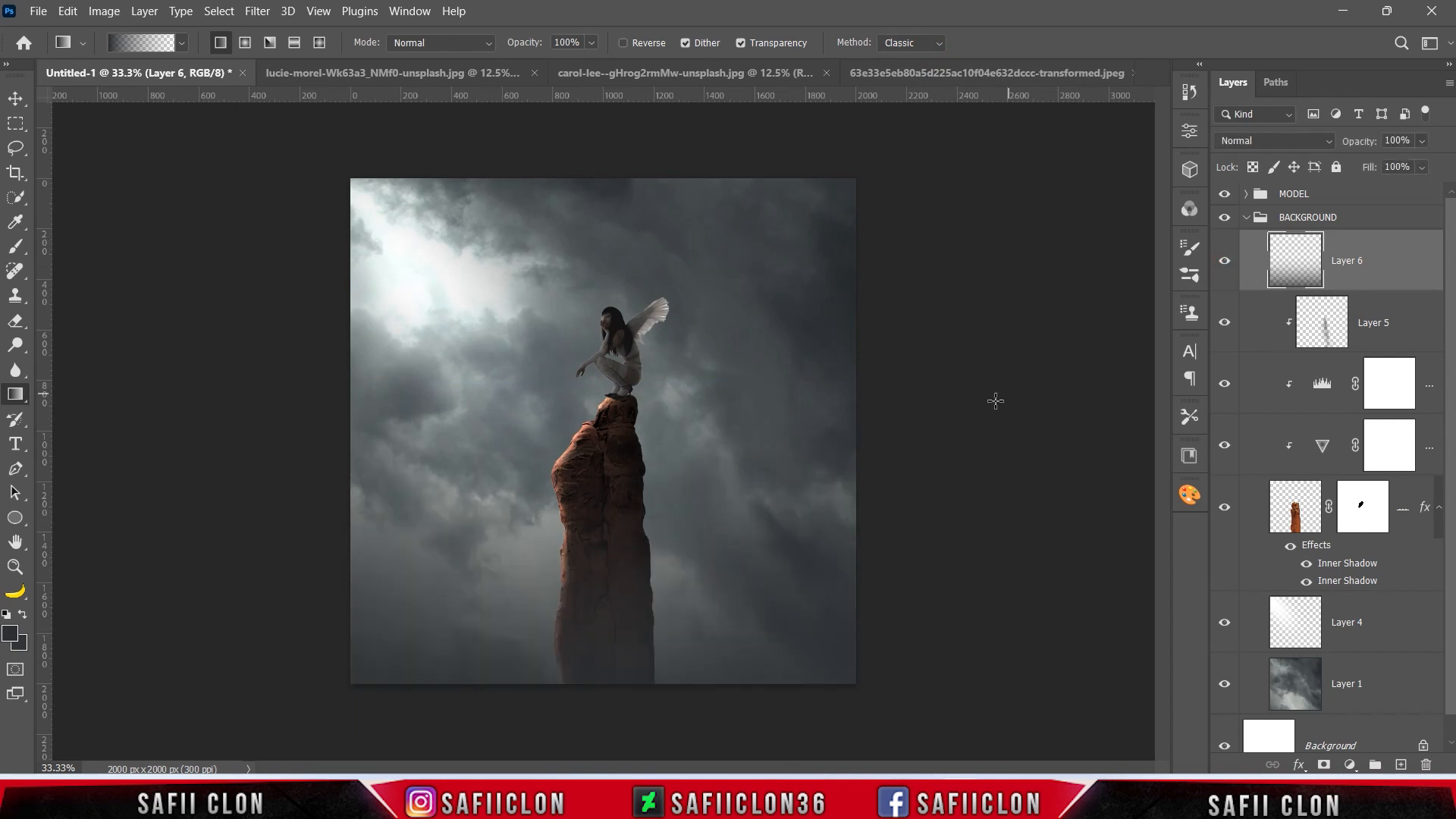
Collapse the BACKGROUND group, expand the MODEL group and open Layer 3's mask in Select and Mask.
click(1354, 219)
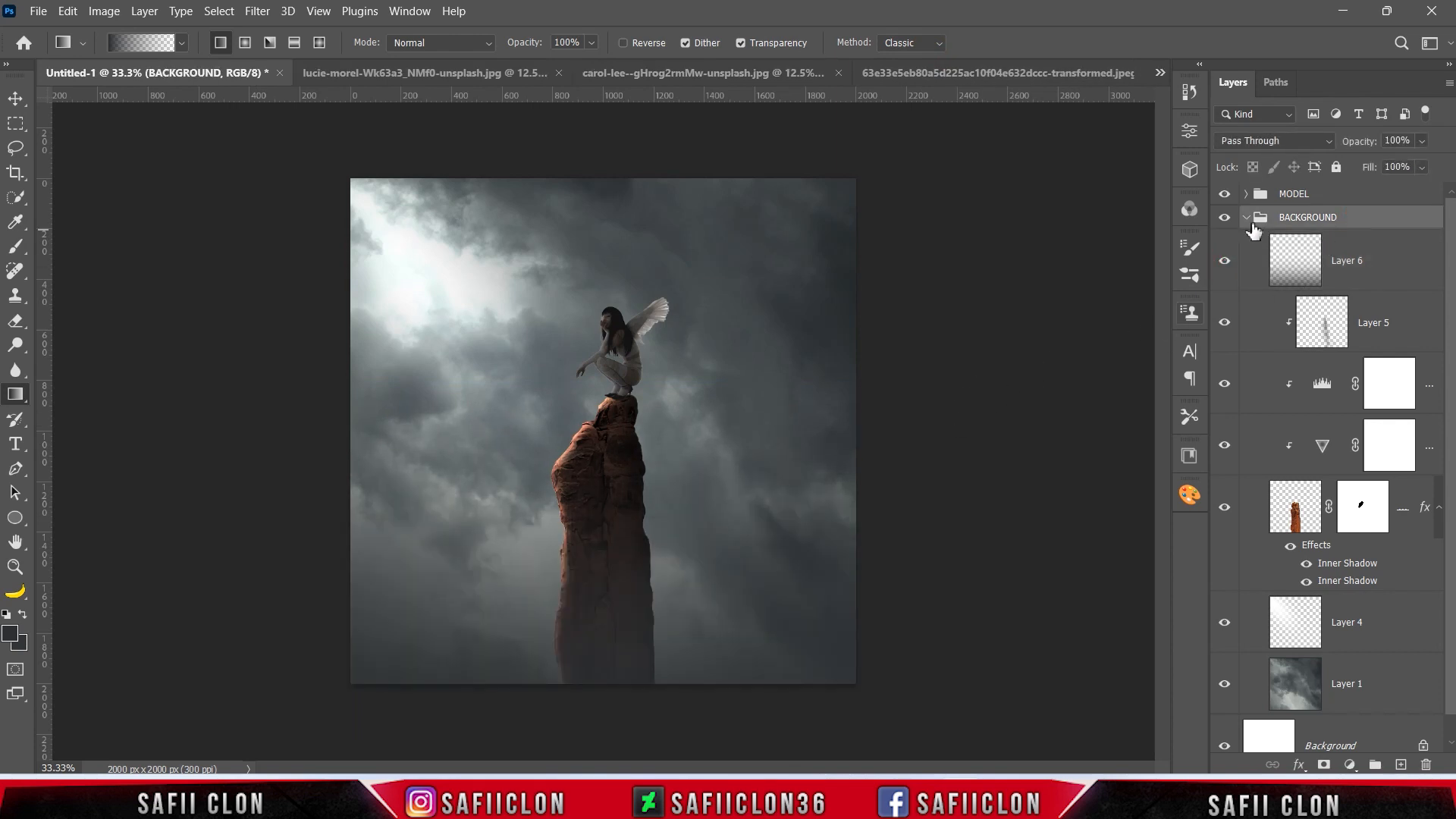
click(1246, 217)
click(1334, 197)
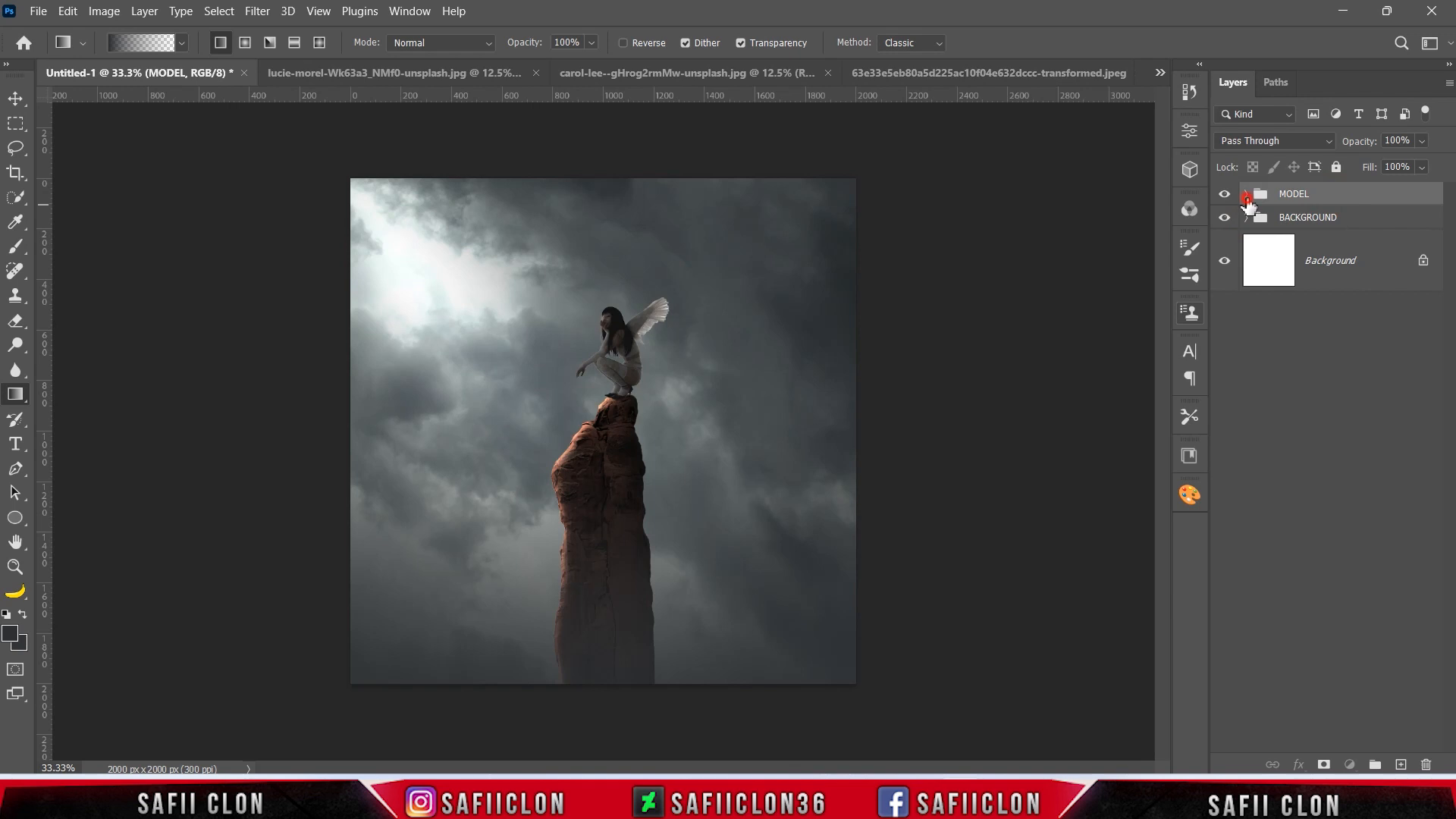
click(1246, 195)
click(1424, 249)
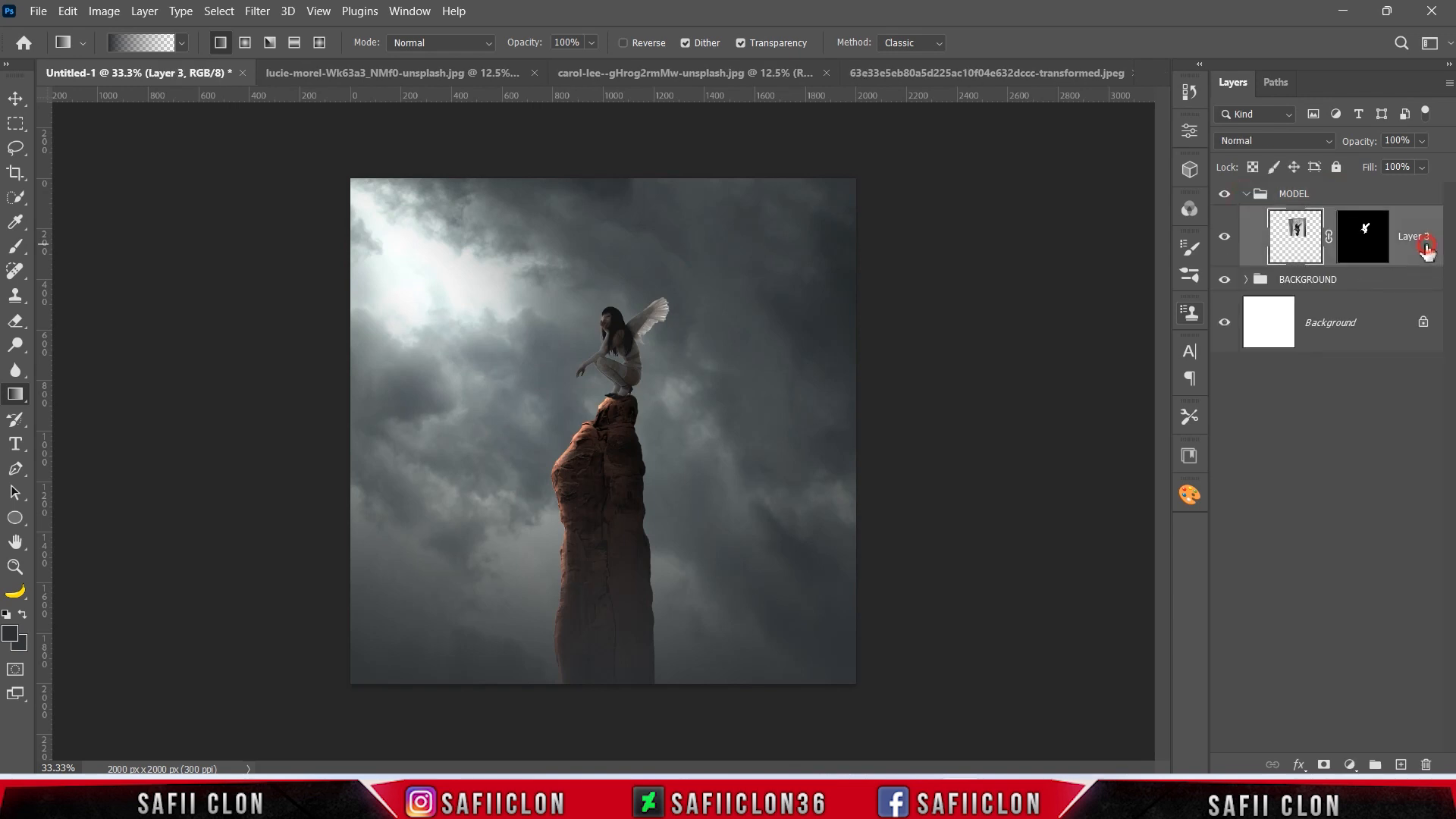
click(1366, 238)
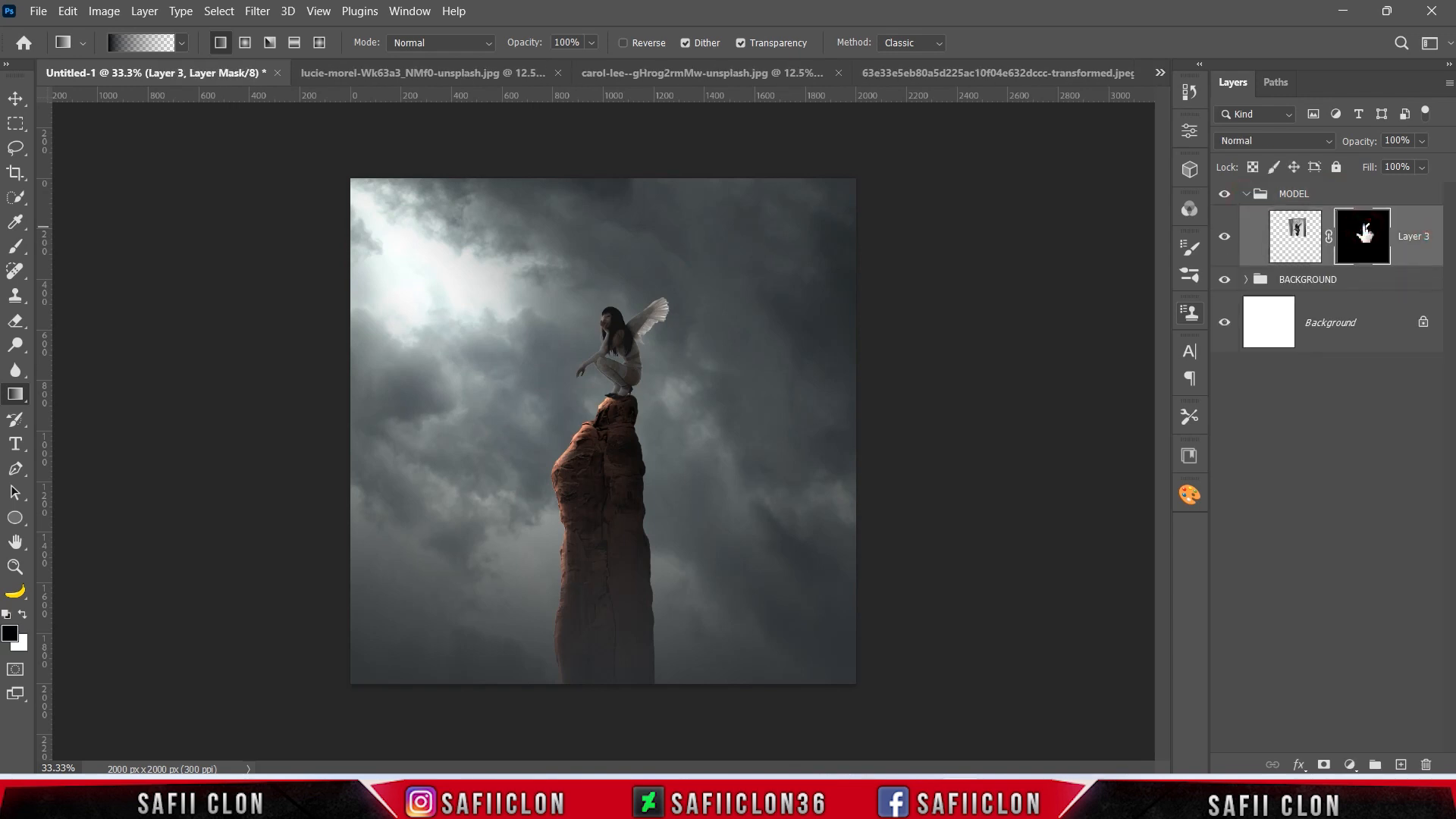
right_click(1364, 235)
click(1320, 364)
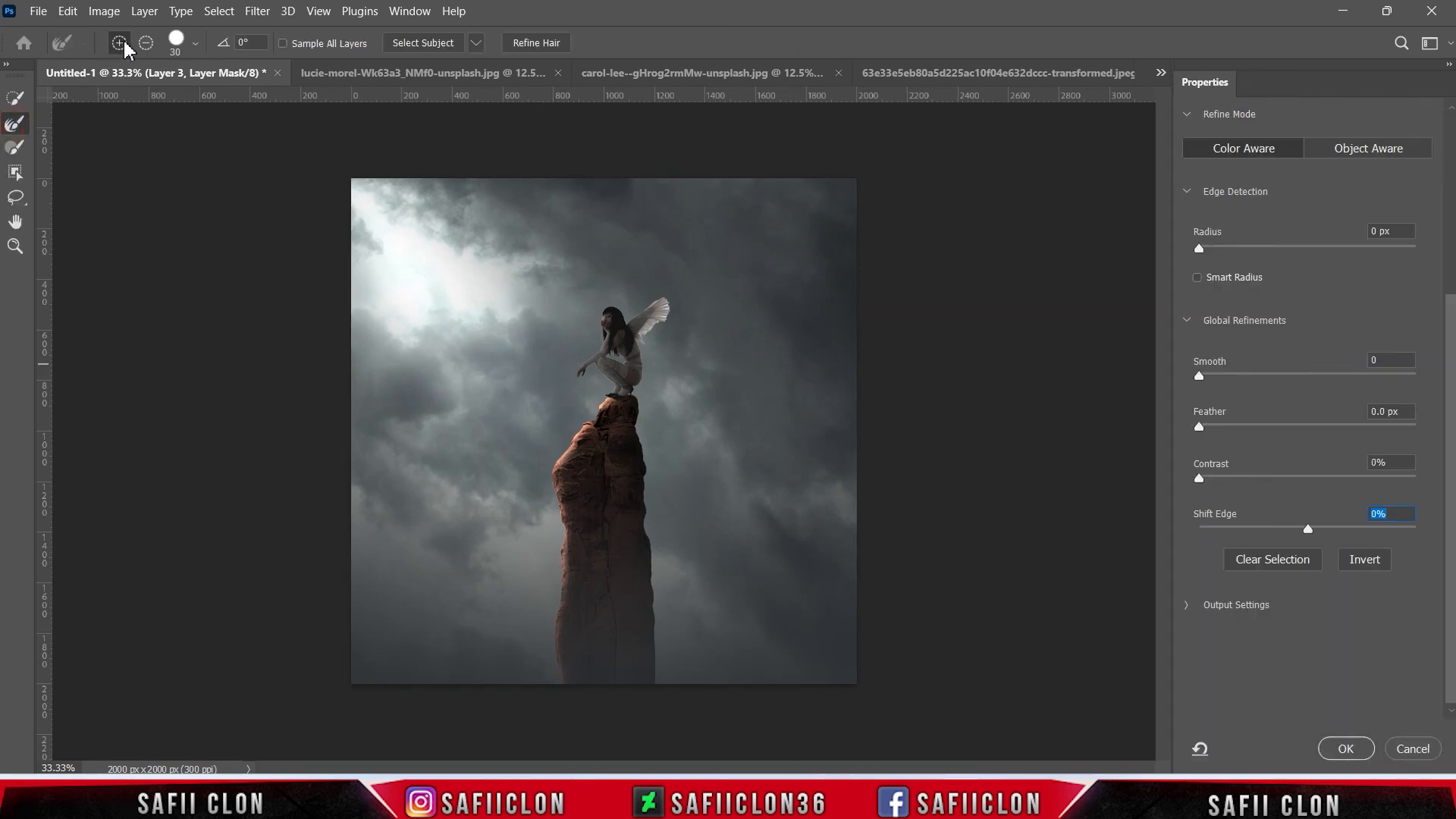
Refine the mask along the feathered wing tip with a 20 px Refine Edge brush.
key(ctrl+plus)
key(ctrl+plus)
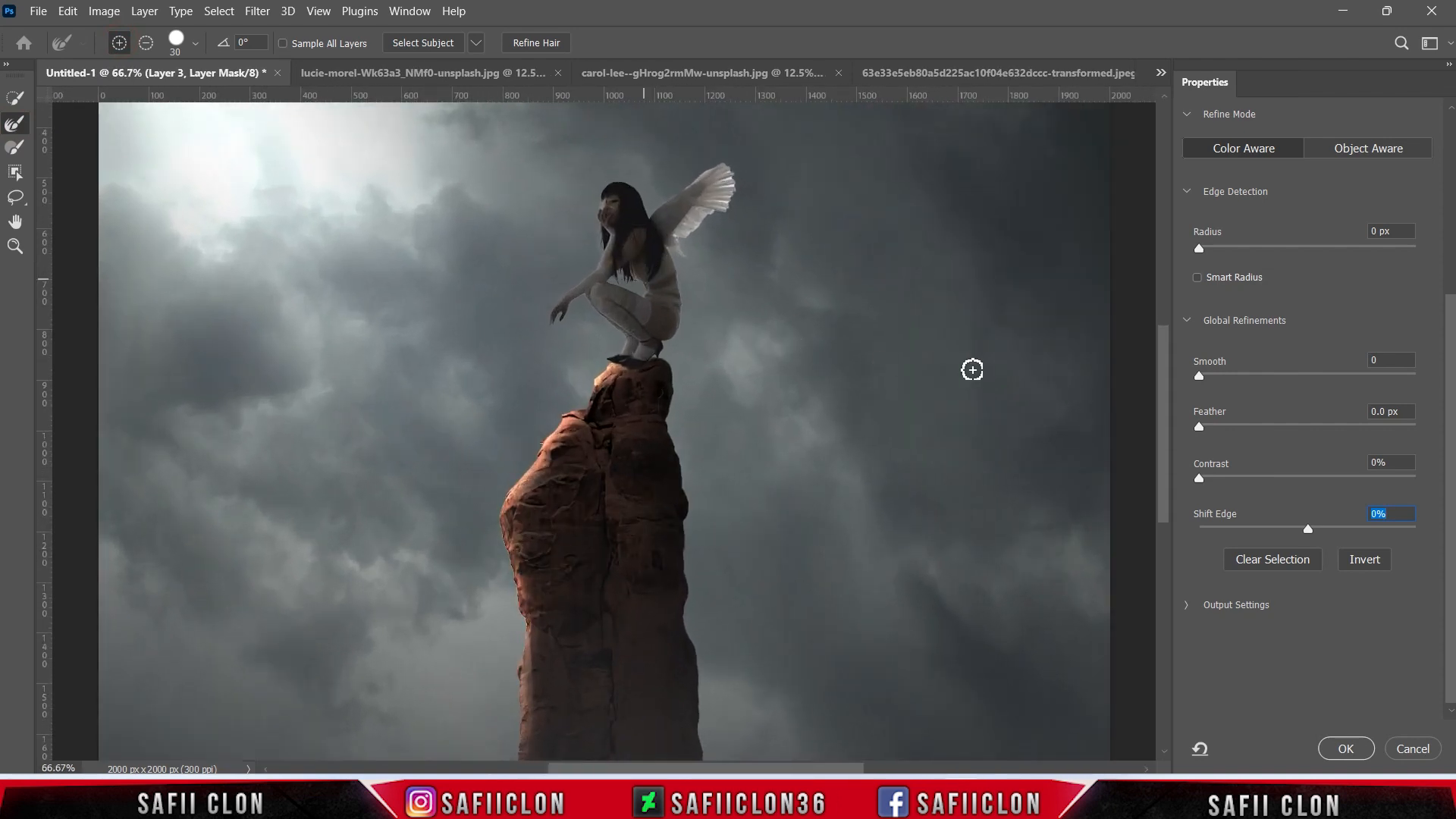
drag(1164, 417, 1130, 348)
key(bracketleft)
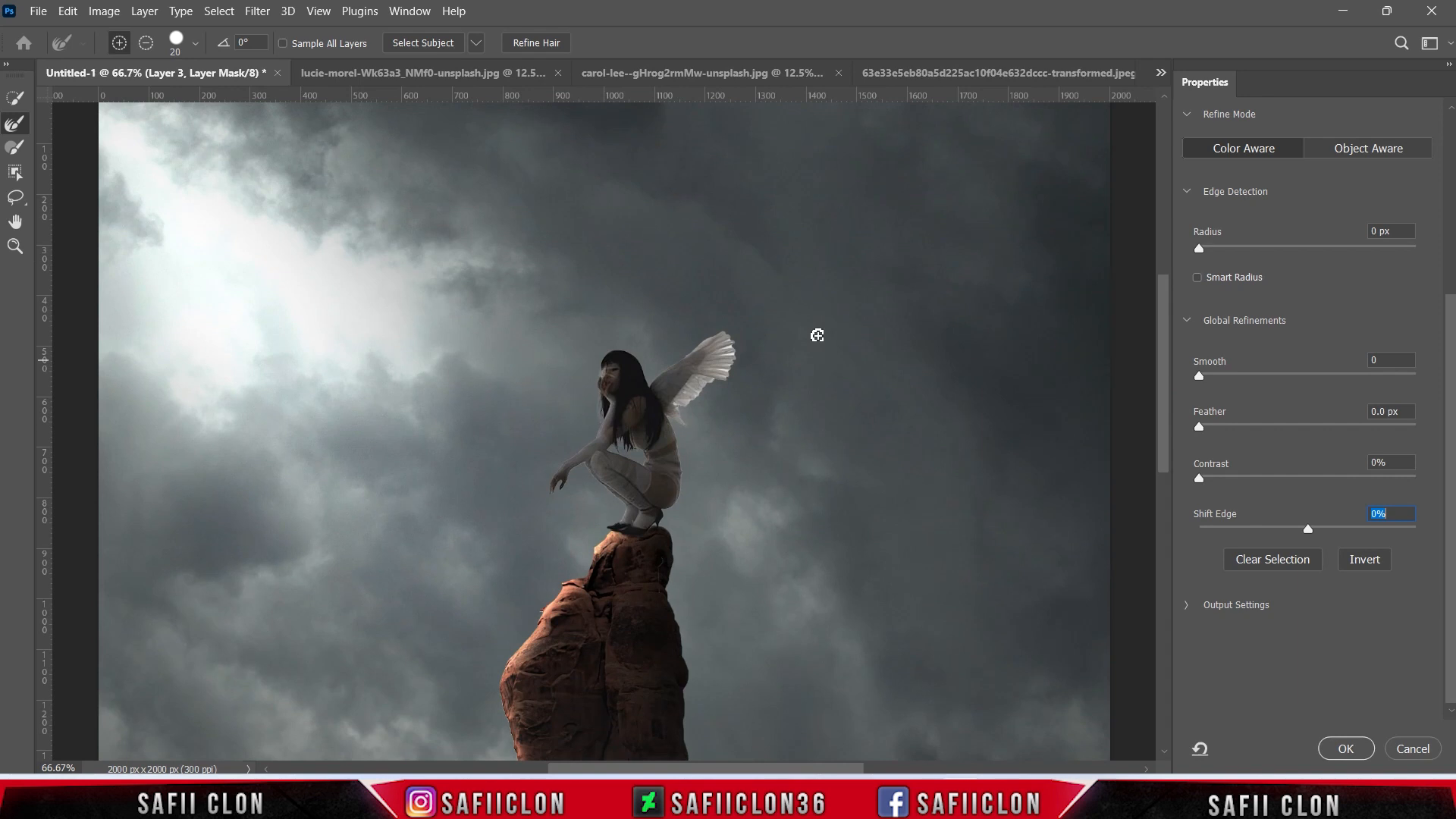
mouse_move(727, 352)
mouse_down()
mouse_move(733, 398)
mouse_move(722, 372)
mouse_up()
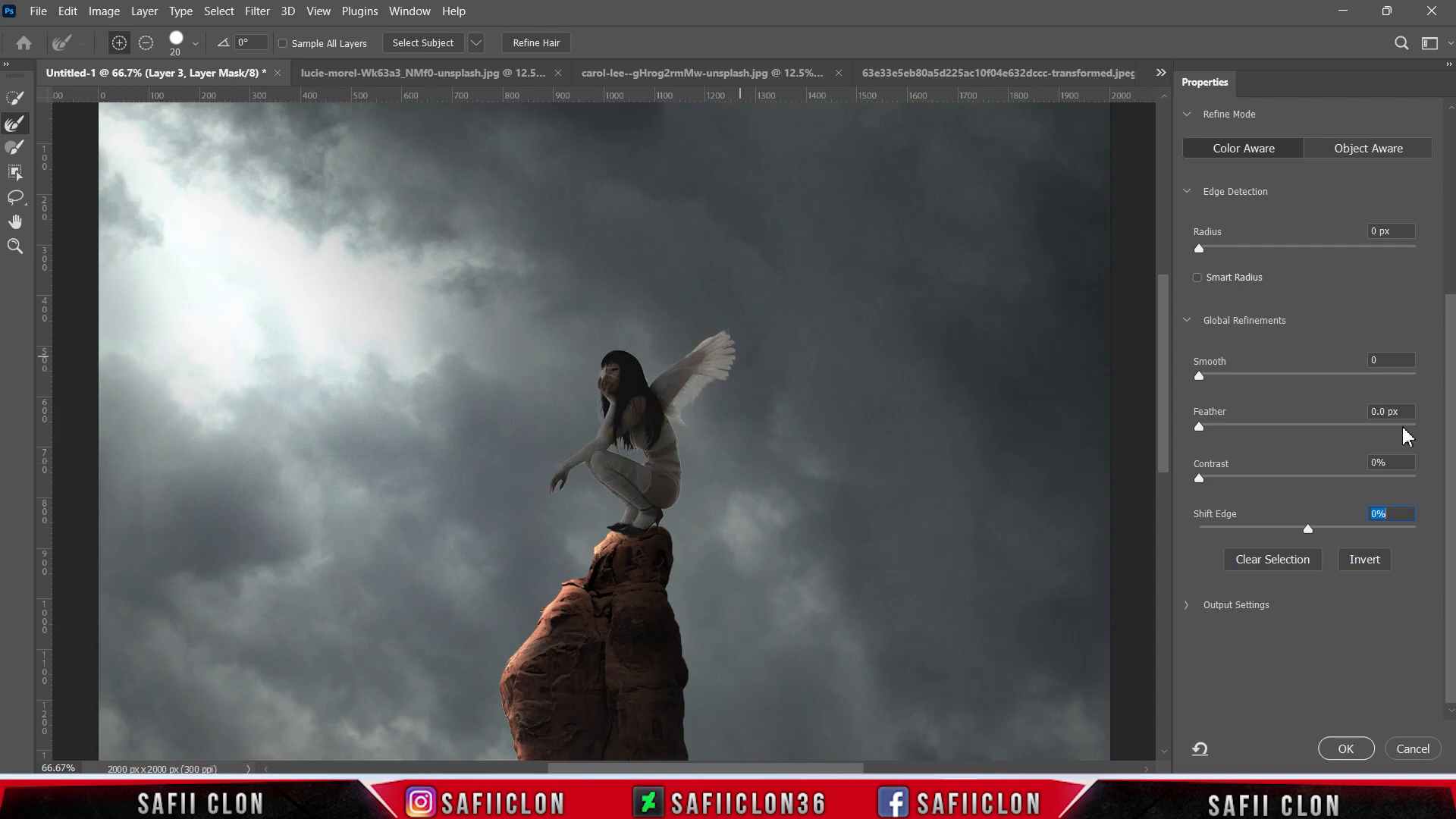
Set the woman's mask to 12% contrast and 0.8 px feather, shift its edge inward, and apply the refinement.
drag(1307, 528, 1268, 527)
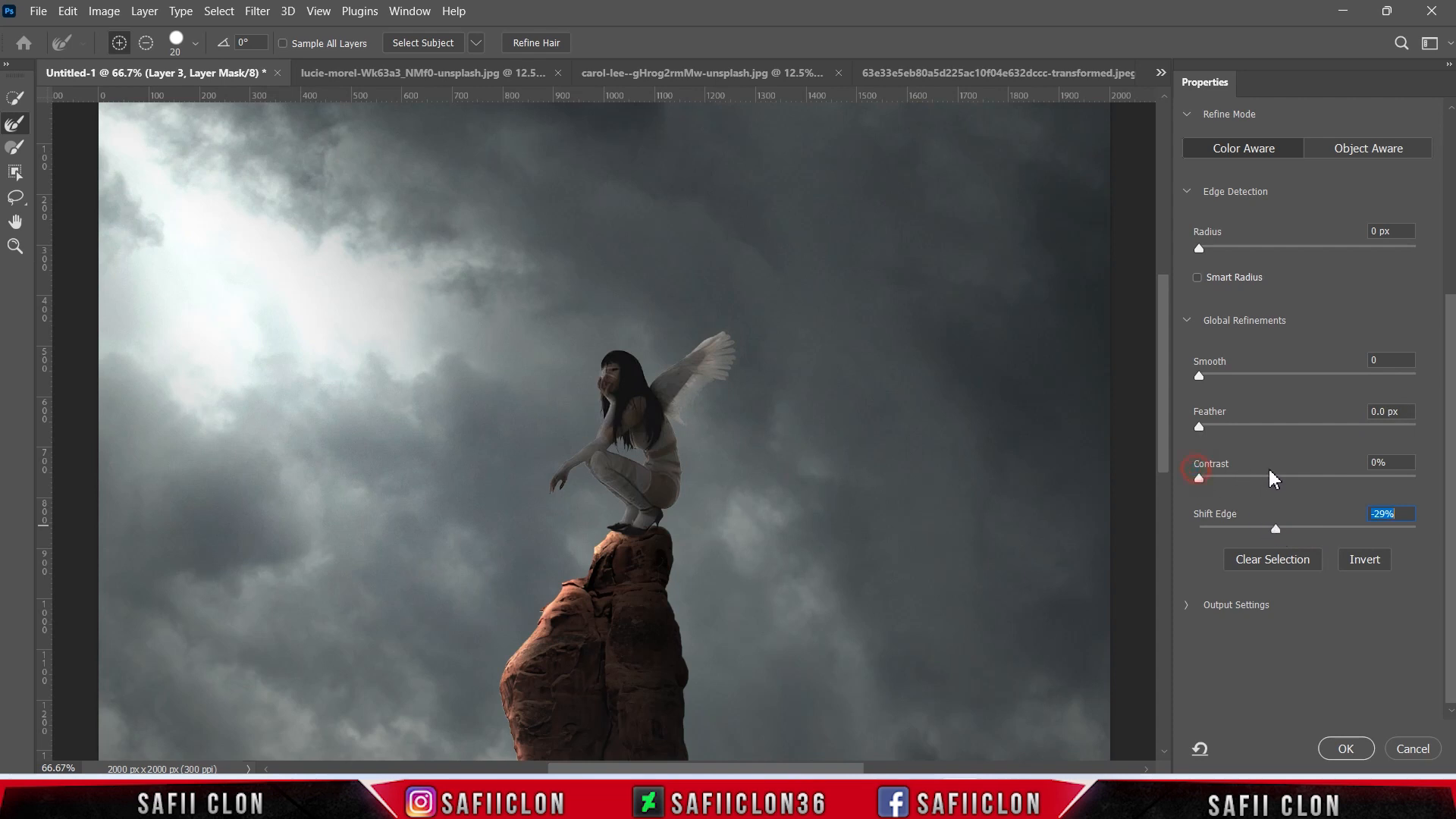
drag(1199, 478, 1225, 480)
mouse_move(1199, 426)
mouse_down()
mouse_move(1219, 434)
mouse_move(1209, 428)
mouse_up()
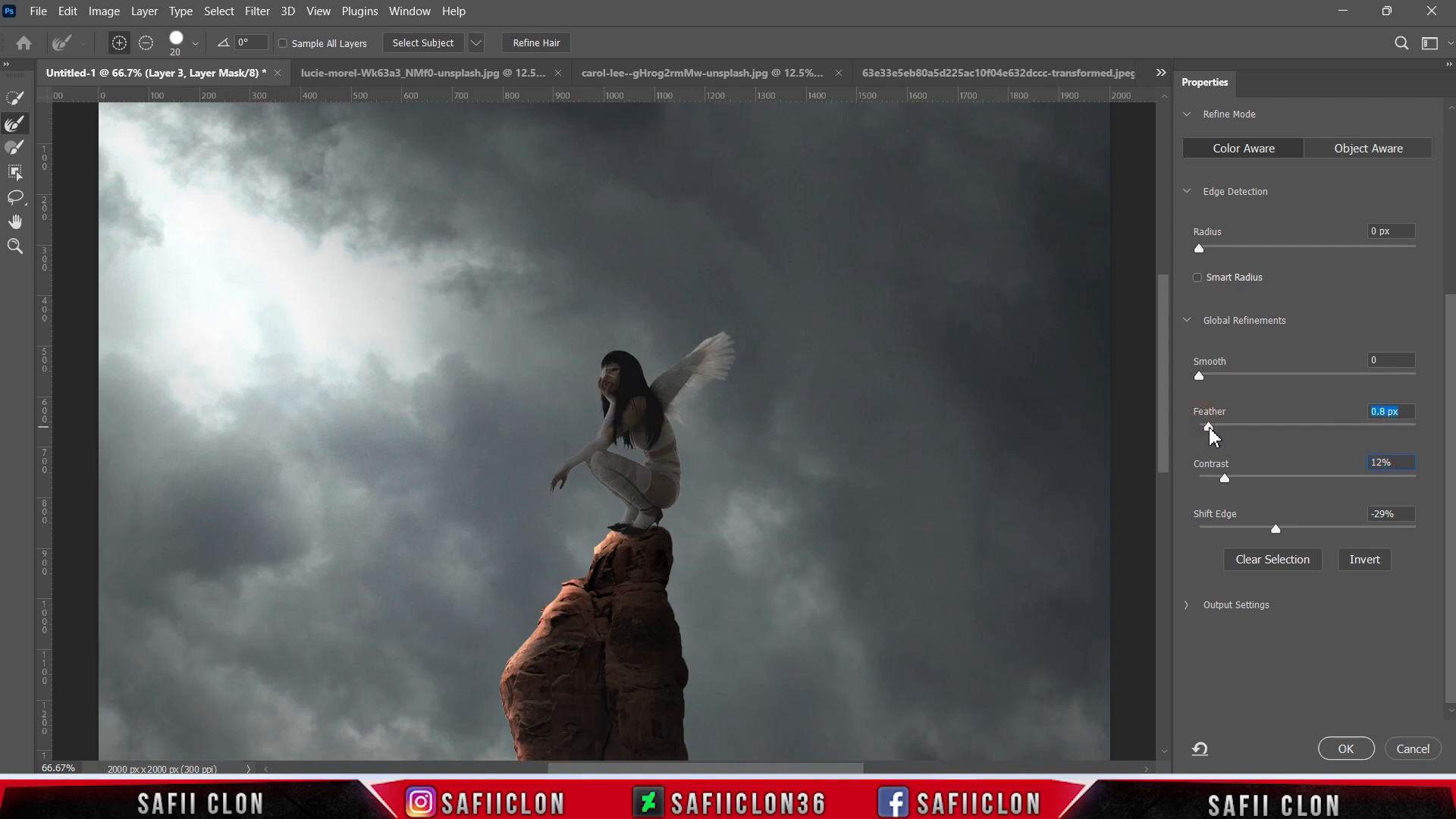
drag(1276, 531, 1266, 533)
click(1331, 746)
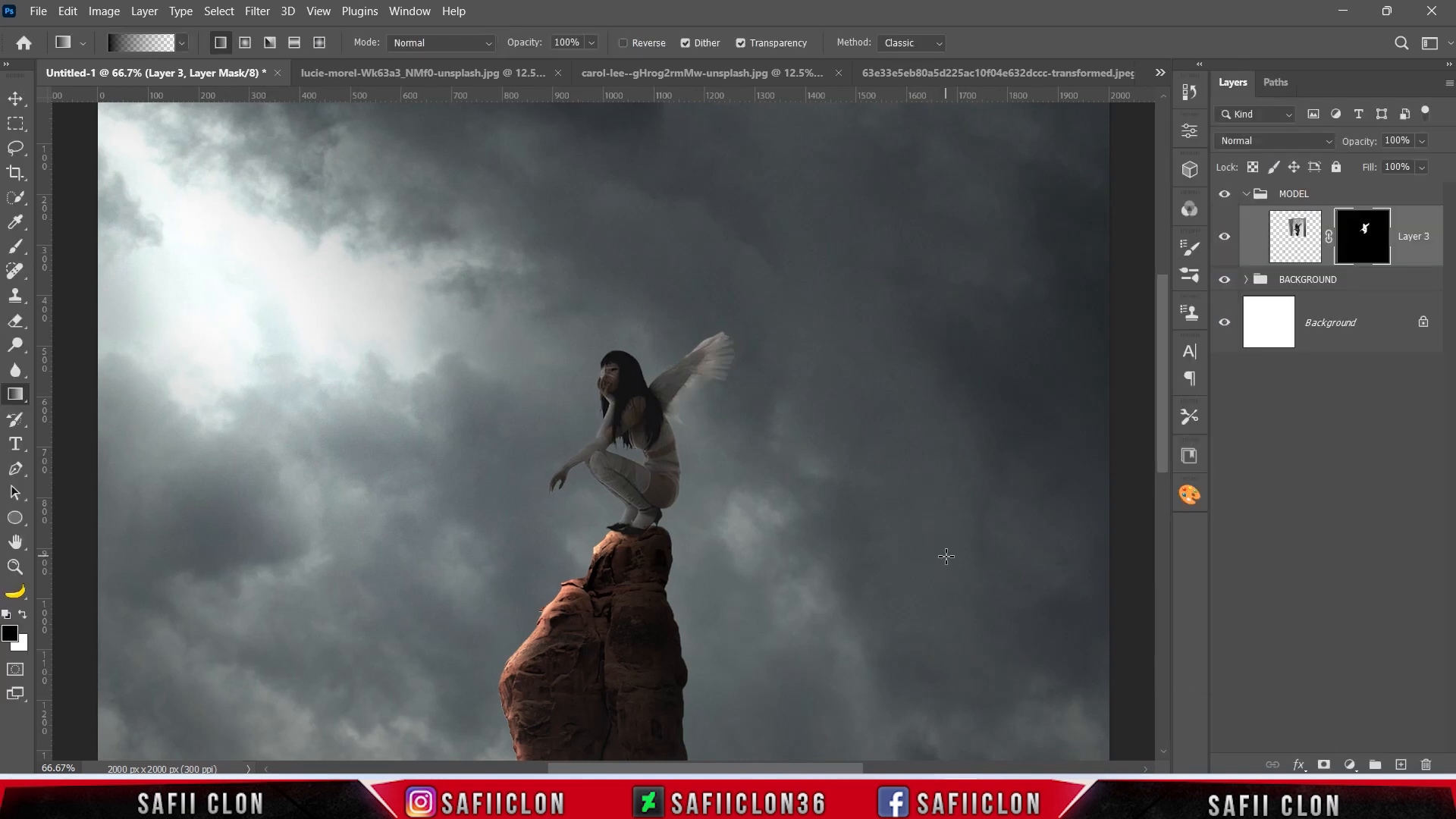
Add a Levels adjustment layer above Layer 3 and clip it to the woman.
key(ctrl+minus)
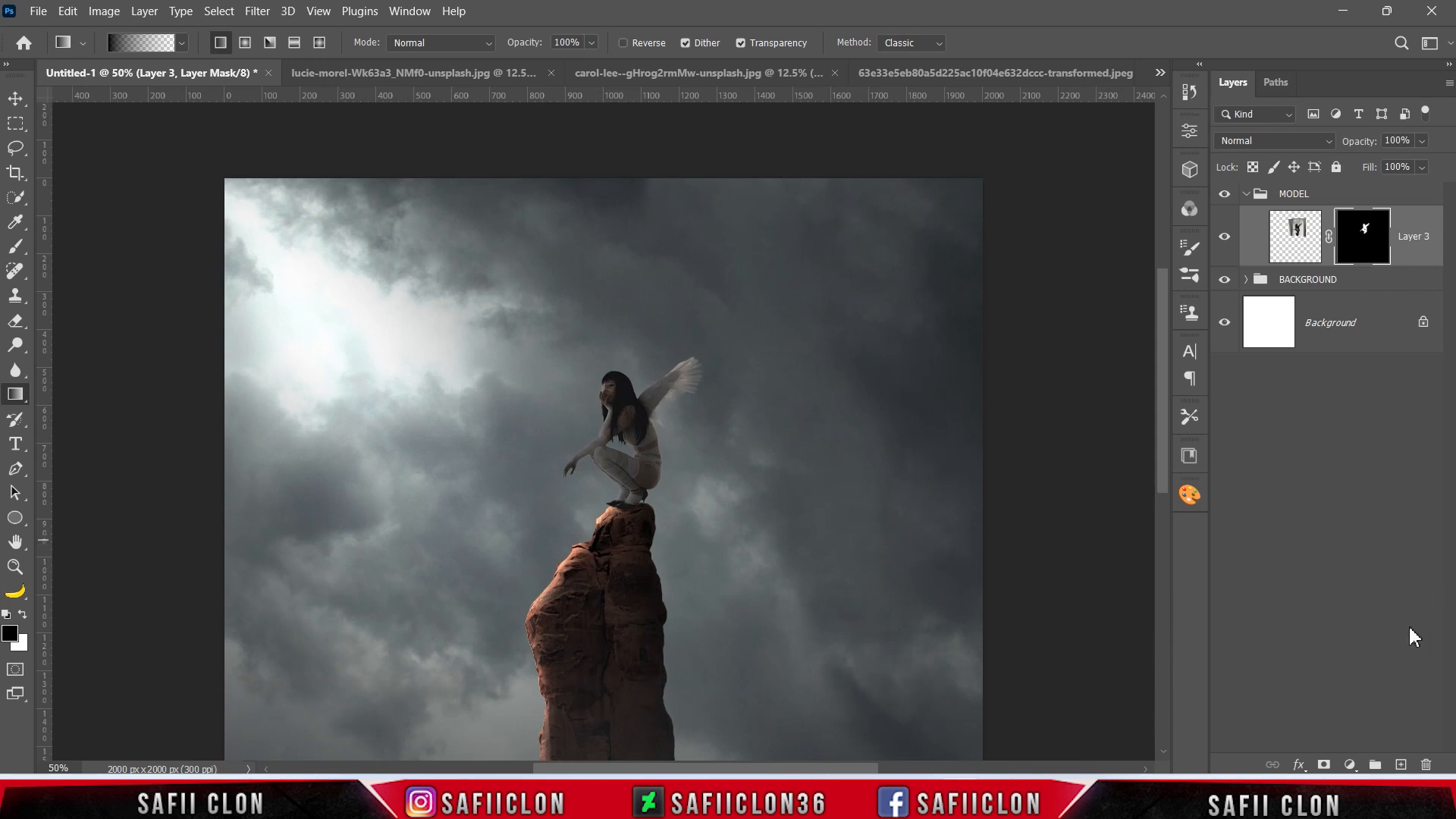
click(1350, 764)
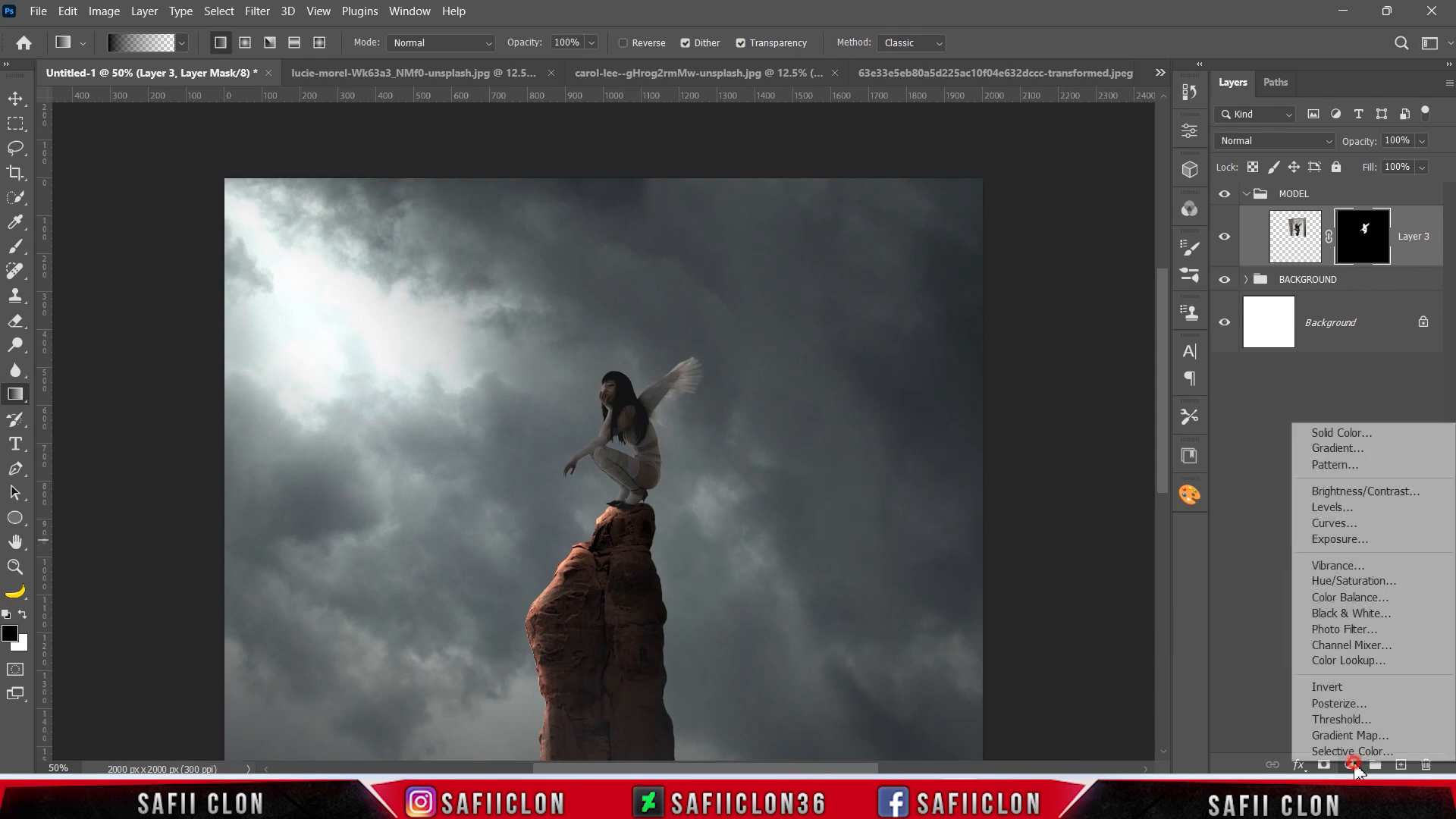
click(1354, 510)
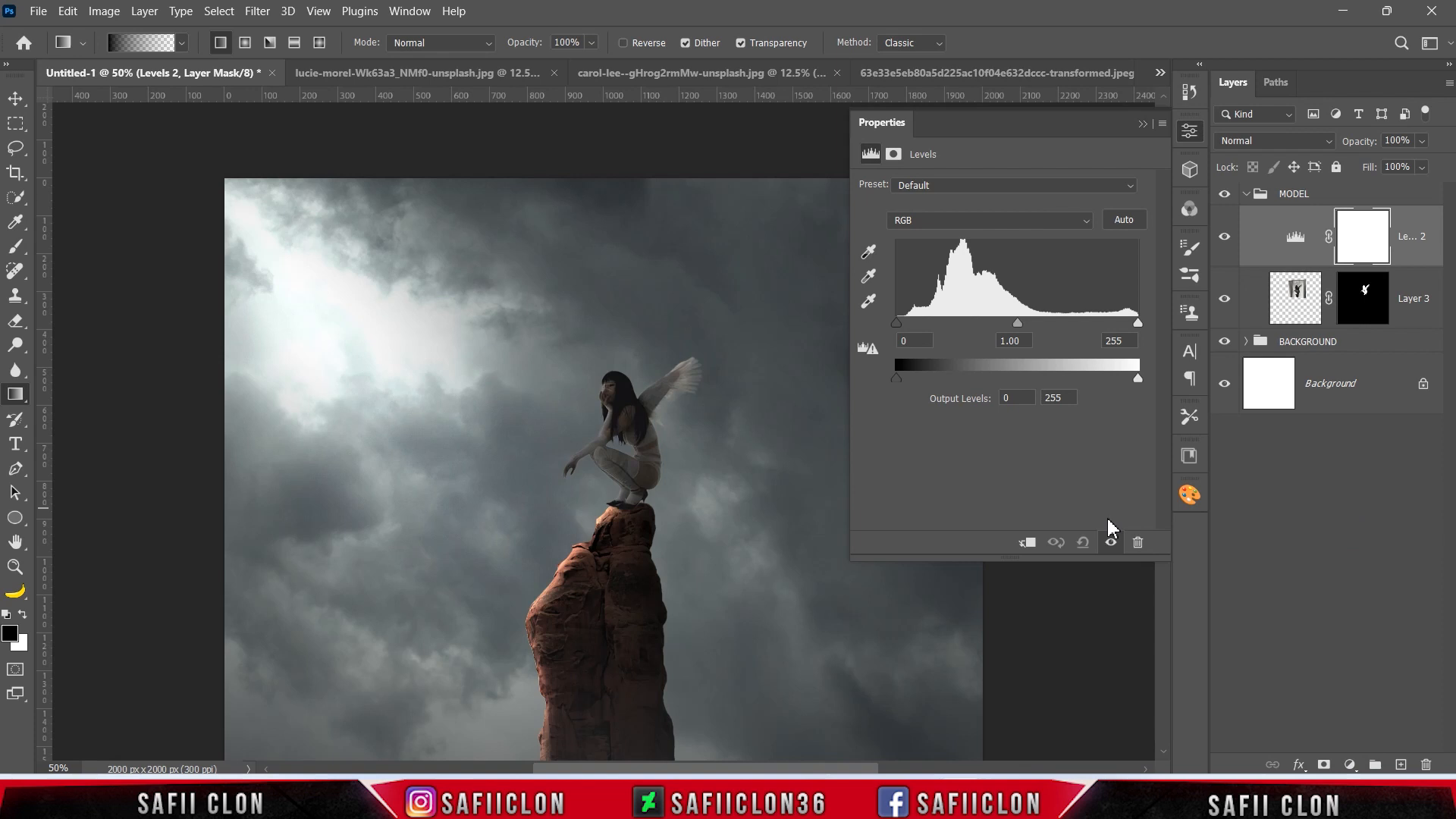
click(1028, 543)
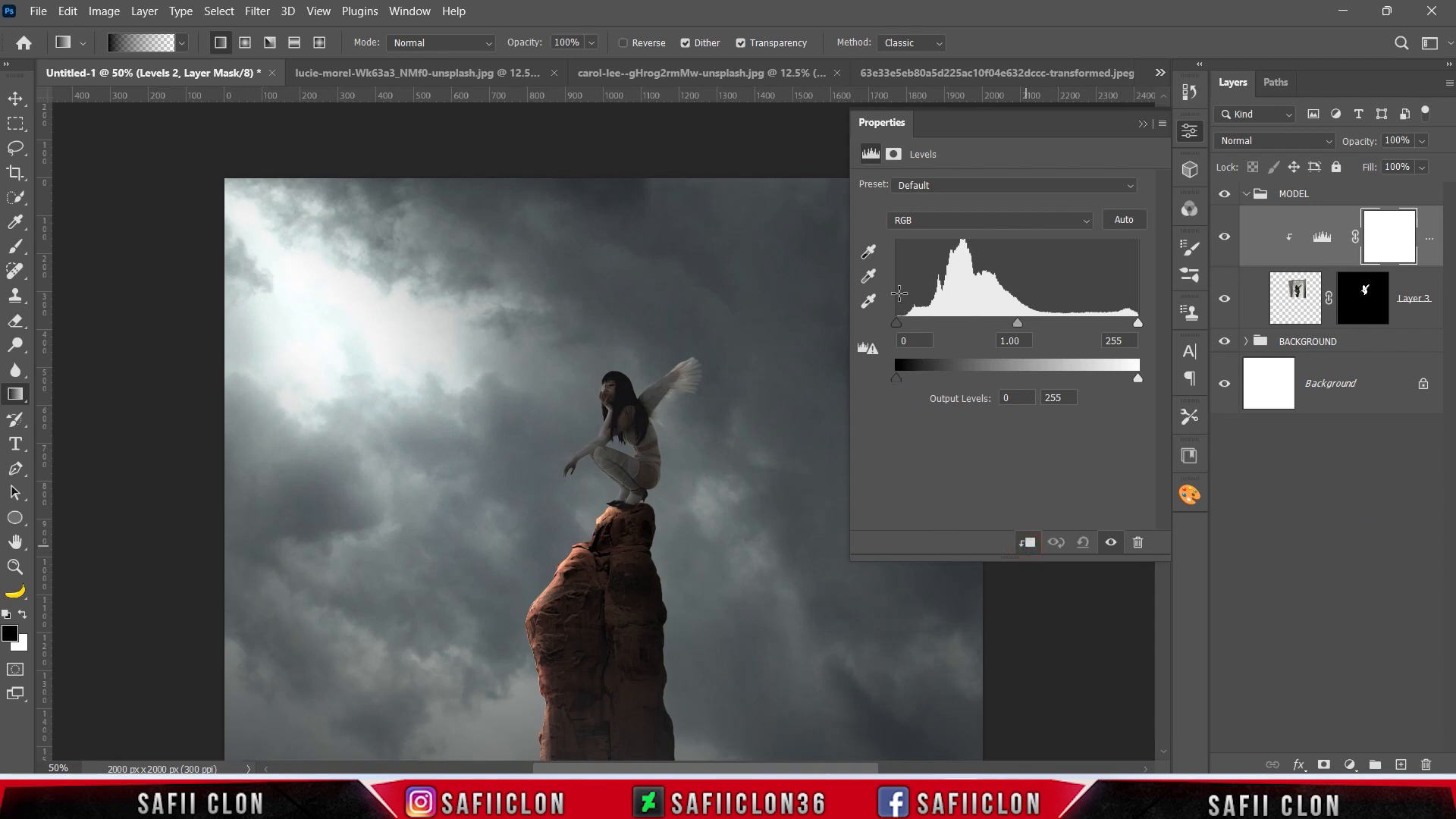
Set the woman's Levels to input black 4, midtones 1.11, and output levels 6 to 157.
drag(897, 325, 901, 326)
drag(1020, 324, 1012, 320)
drag(904, 376, 901, 377)
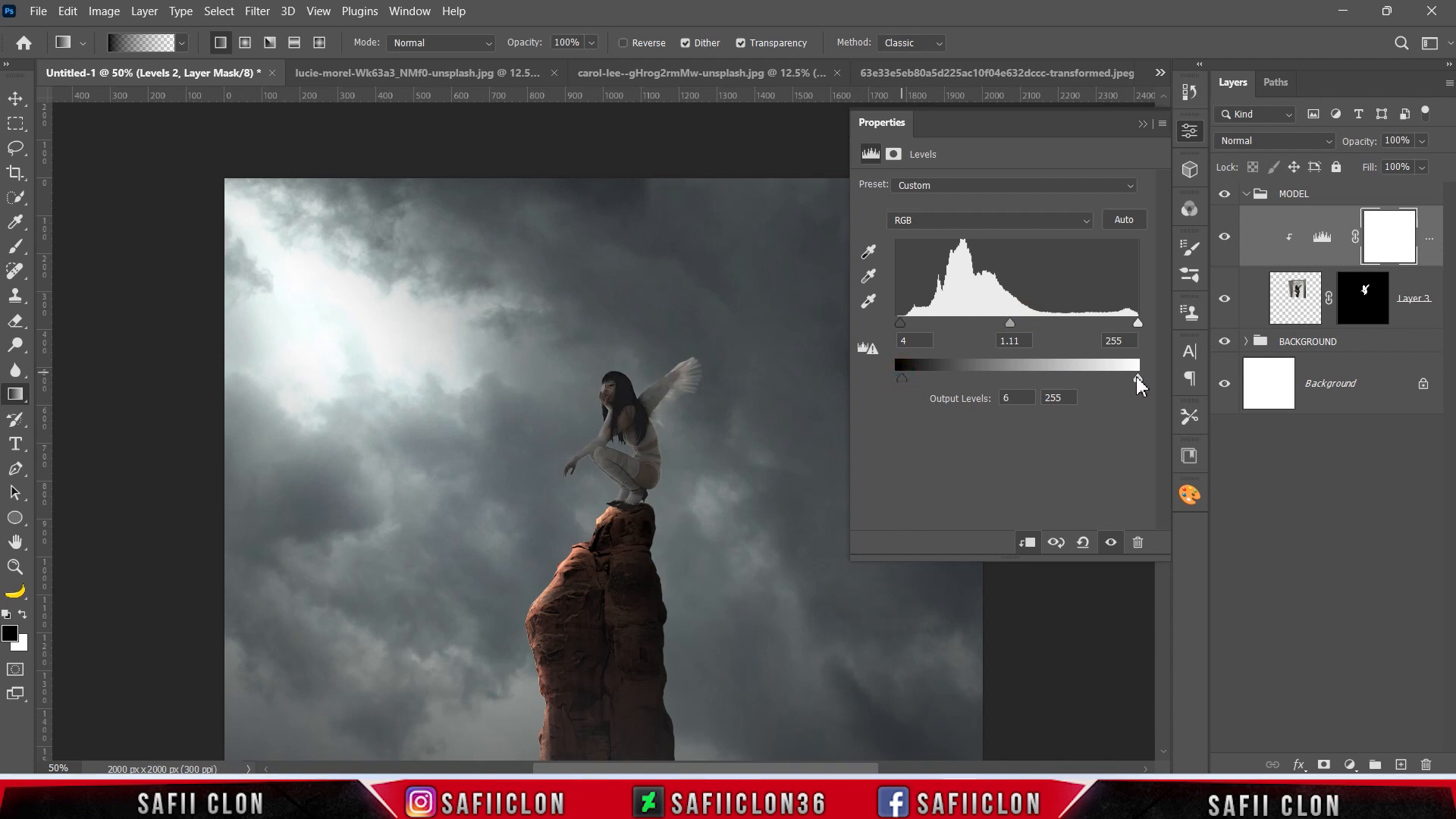
drag(1137, 382, 1041, 382)
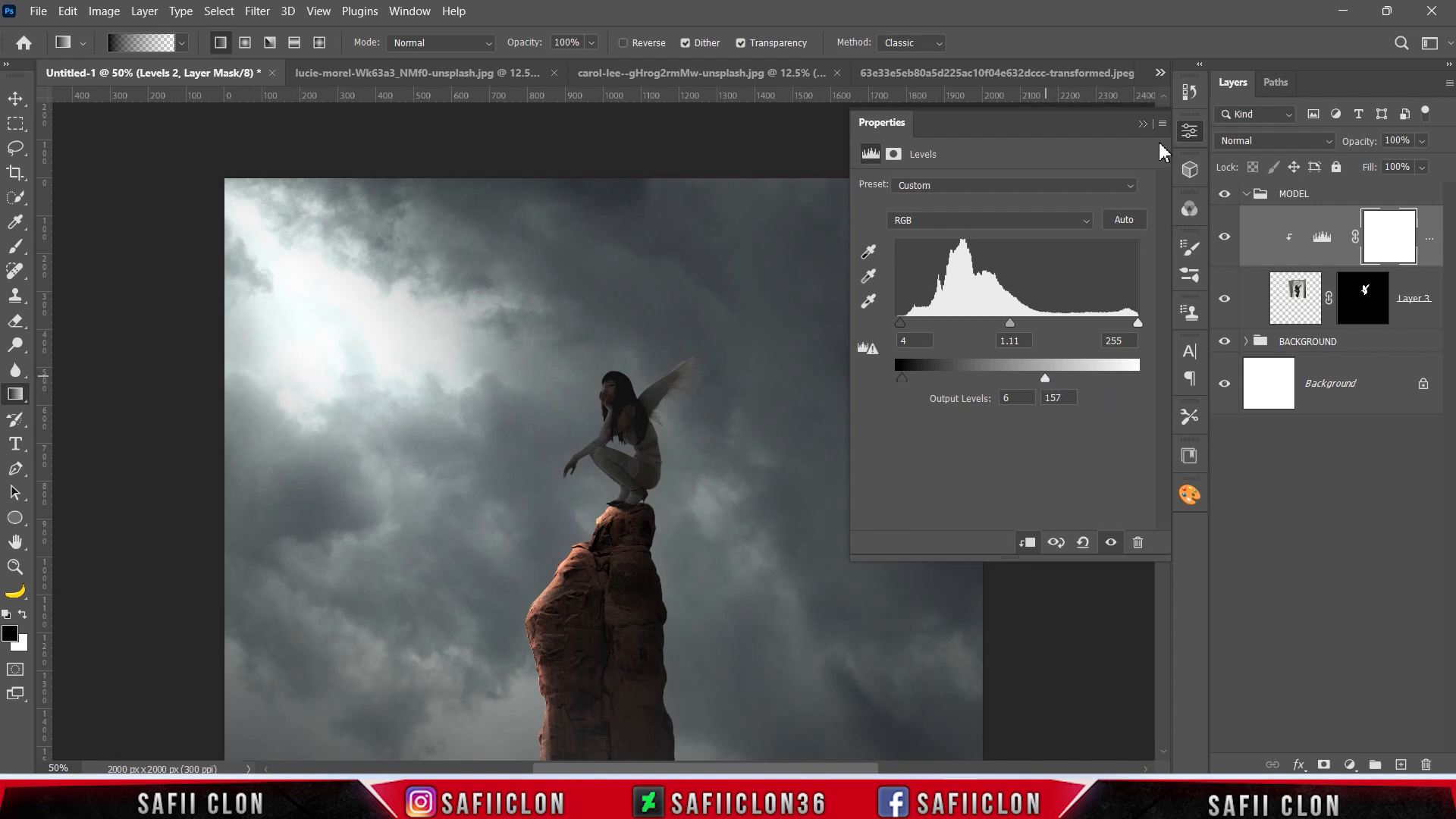
Compare the woman with and without her Levels adjustment.
click(1142, 124)
click(1225, 242)
click(1225, 242)
click(1225, 241)
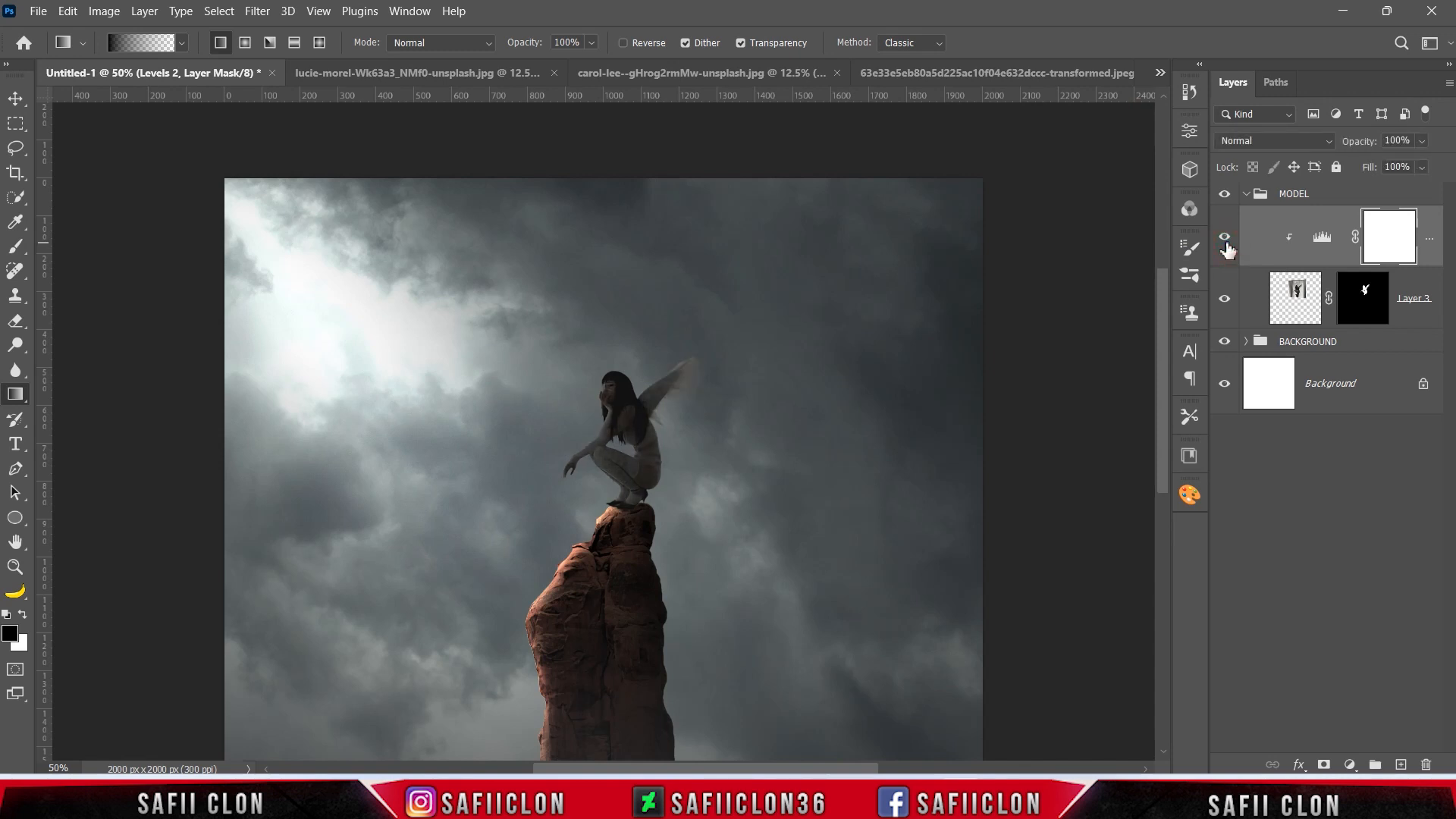
Add a white Inner Shadow in Color Dodge blend mode to the woman's Layer 3.
click(1411, 290)
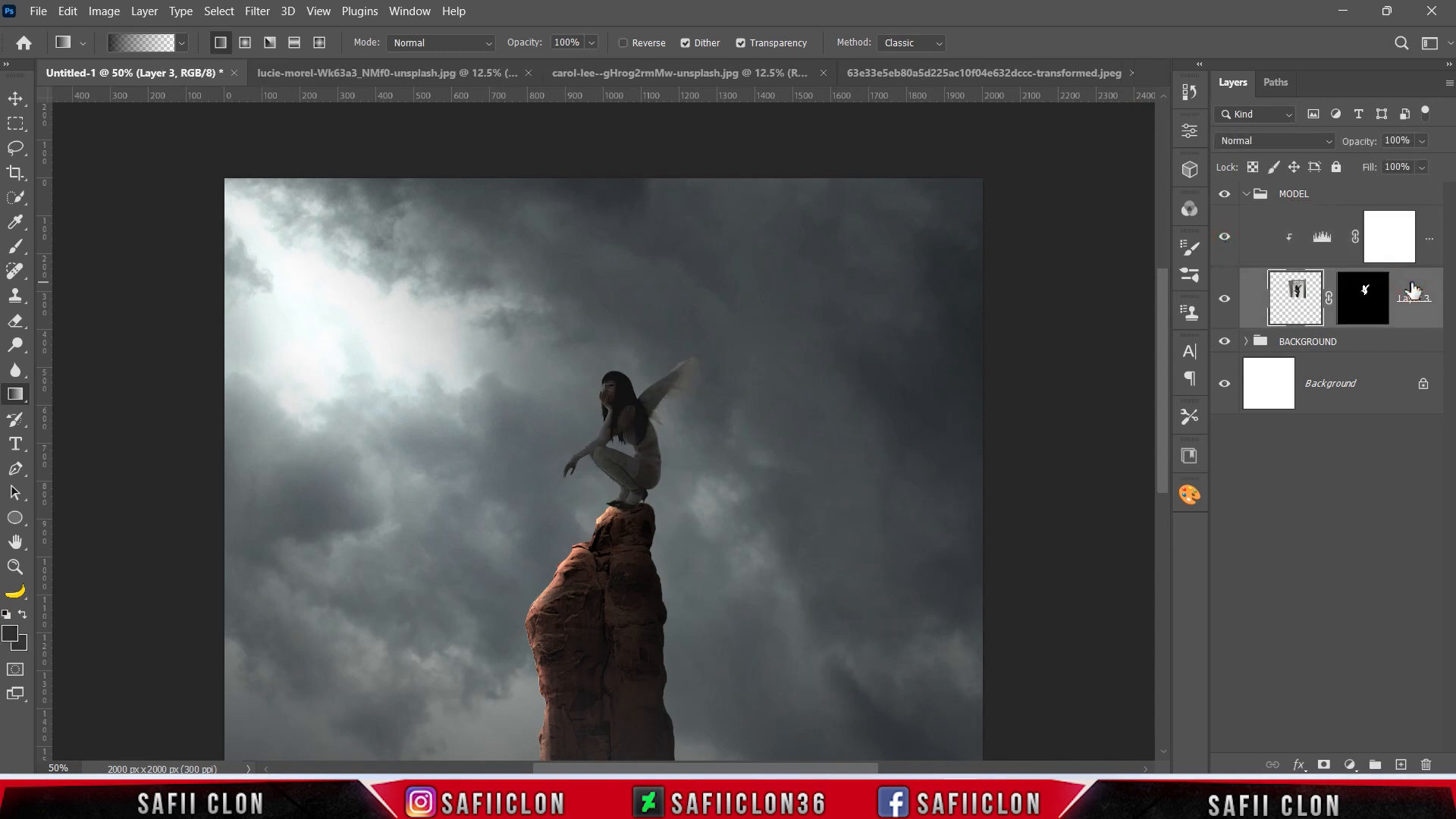
right_click(1412, 289)
click(1250, 17)
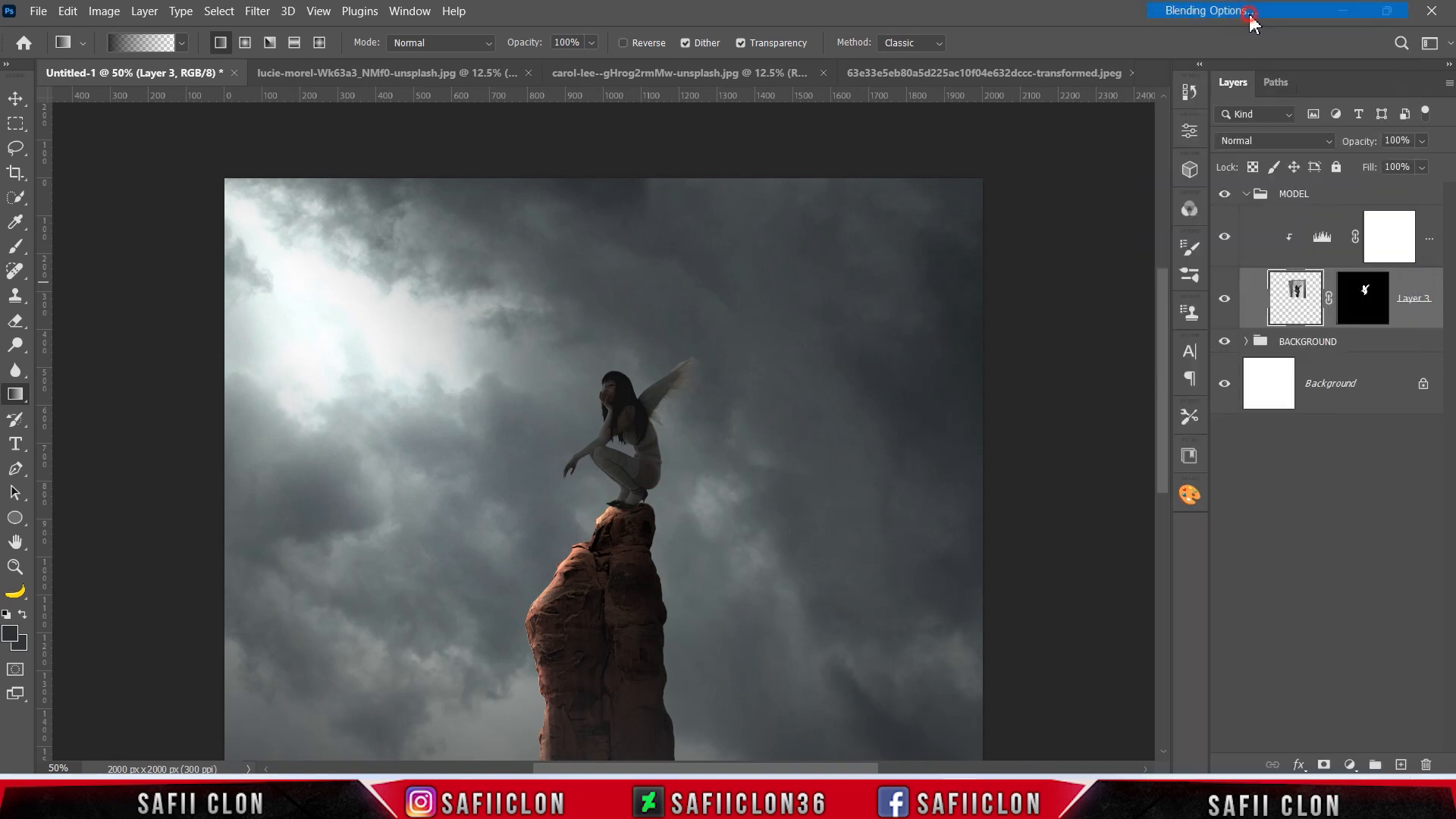
drag(839, 169, 1045, 208)
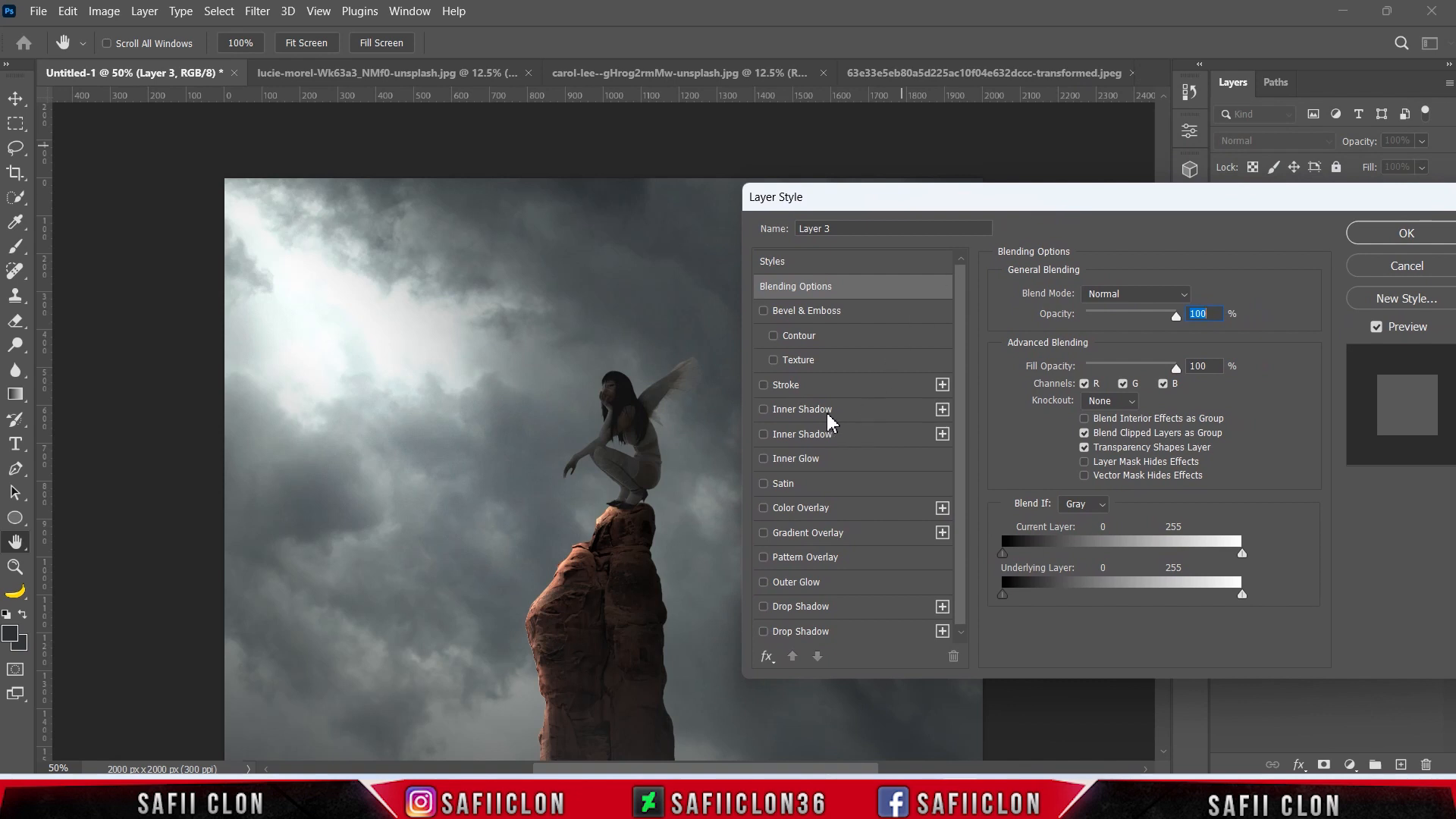
click(846, 410)
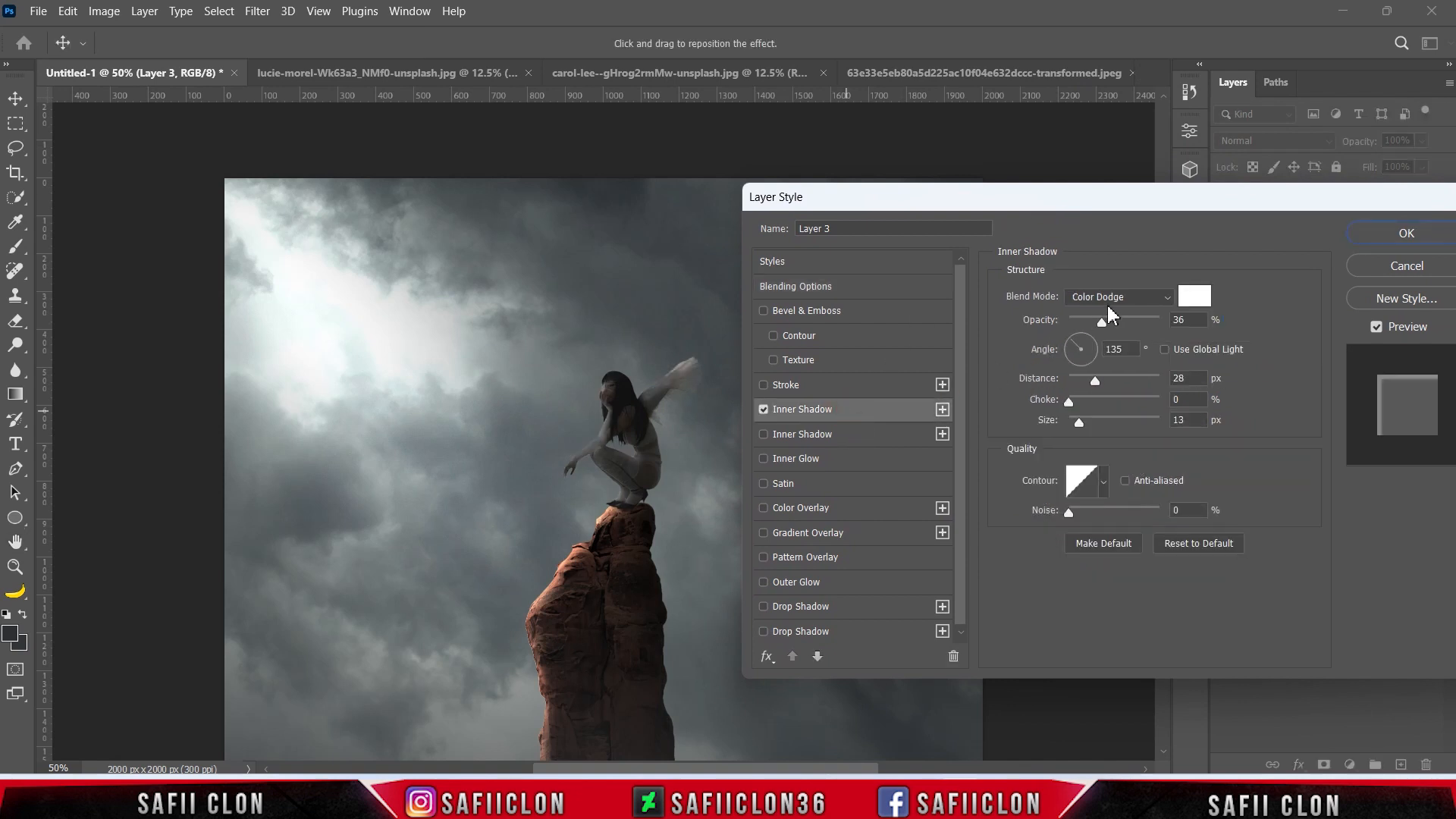
click(1109, 295)
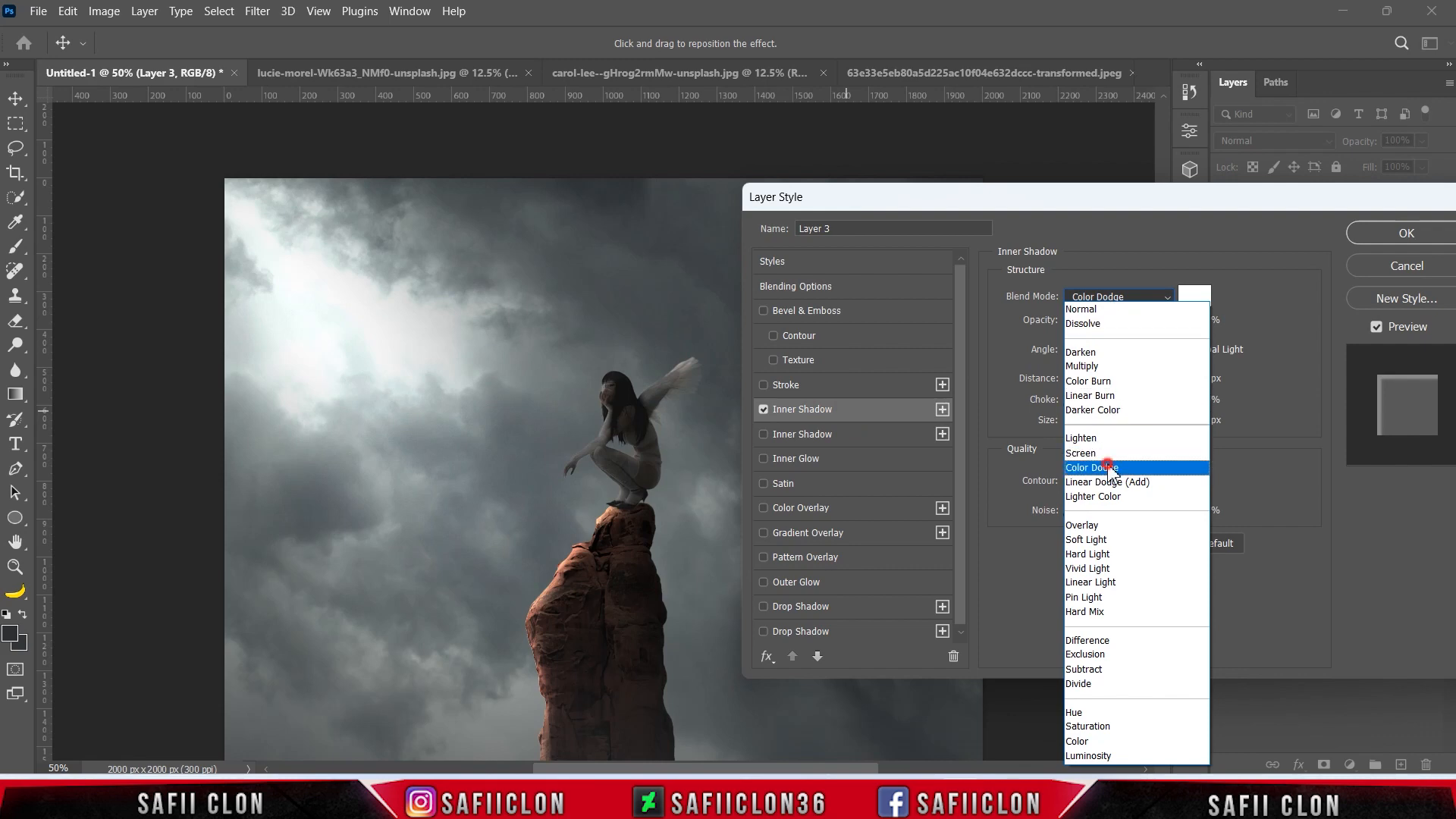
click(1129, 455)
click(1196, 296)
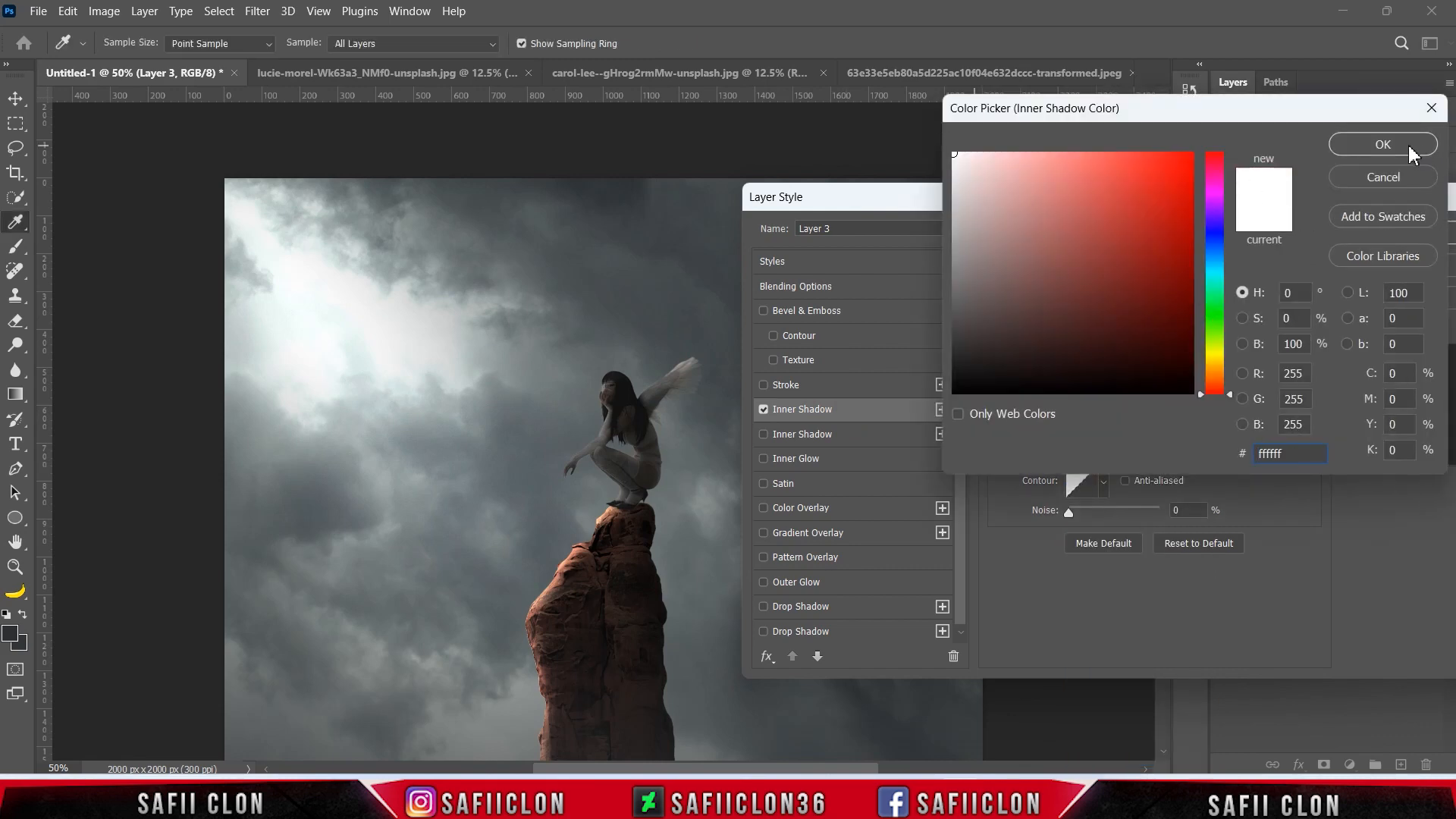
click(1389, 143)
Set the Inner Shadow to 83% opacity, 154° angle, 3 px distance and 9 px size, and apply the layer style.
drag(1108, 321, 1147, 323)
click(1070, 345)
drag(1064, 347, 1074, 377)
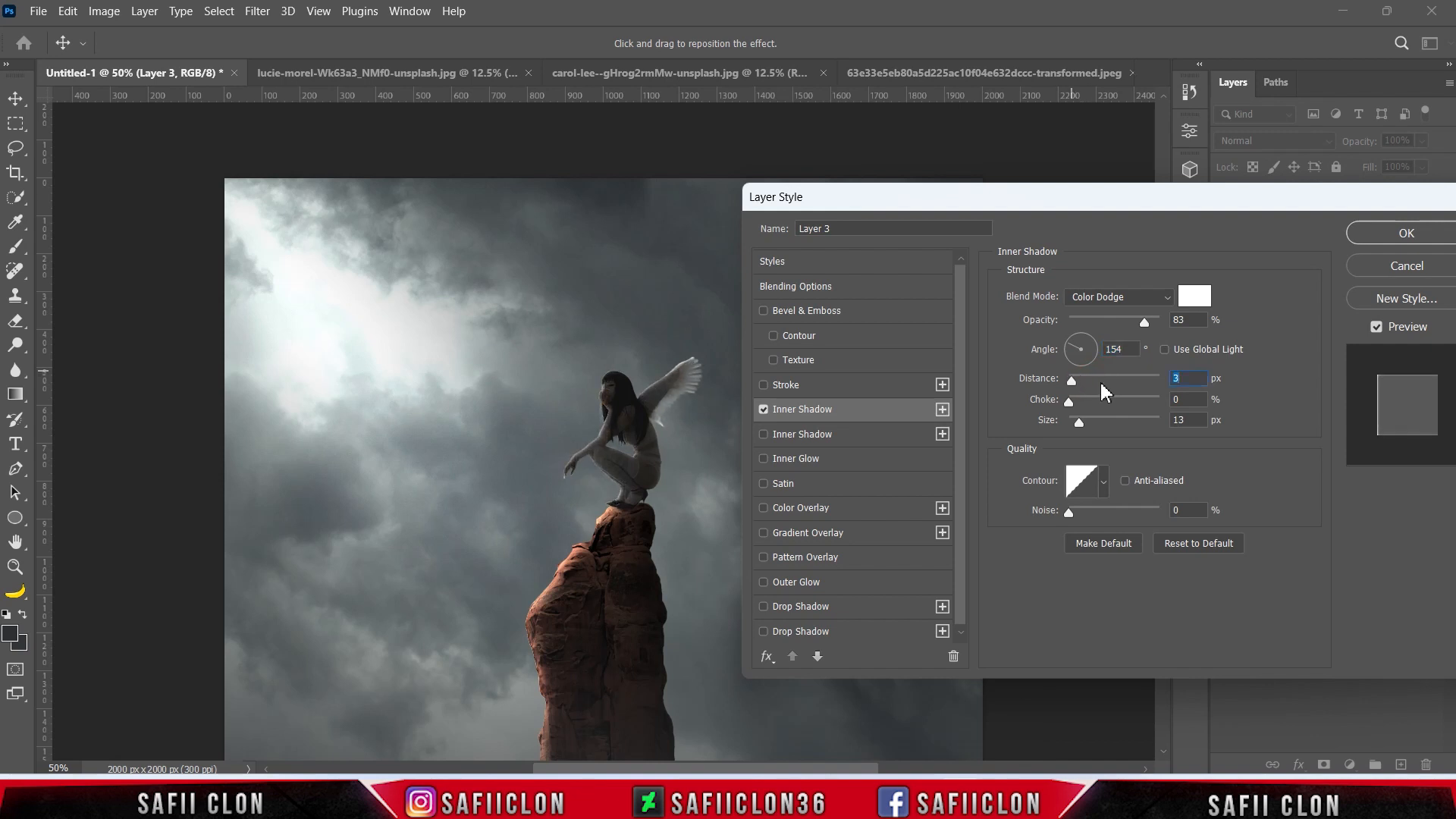
mouse_move(1079, 423)
mouse_down()
mouse_move(1110, 426)
mouse_move(1077, 427)
mouse_up()
drag(1288, 200, 1062, 192)
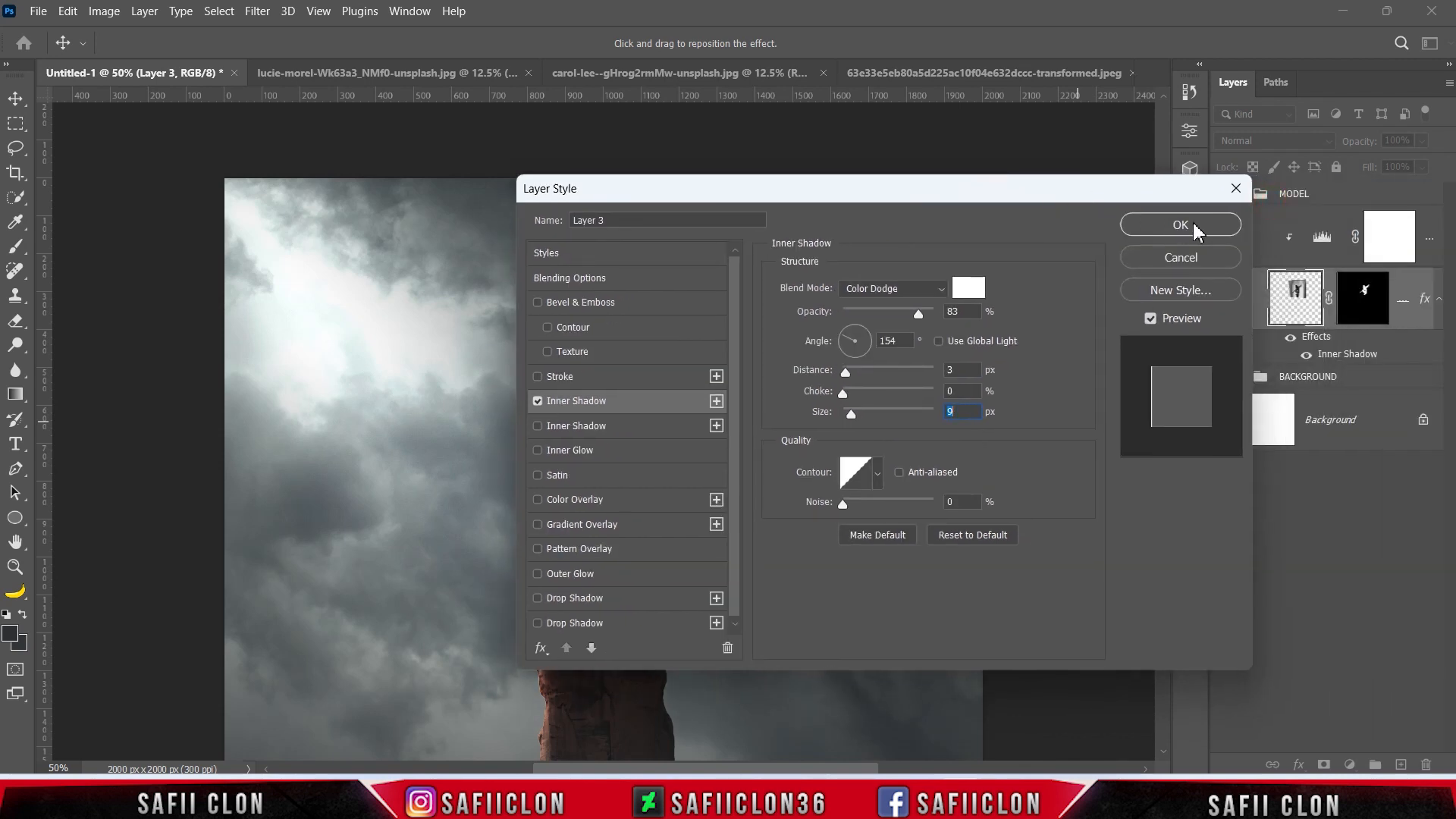
click(1181, 225)
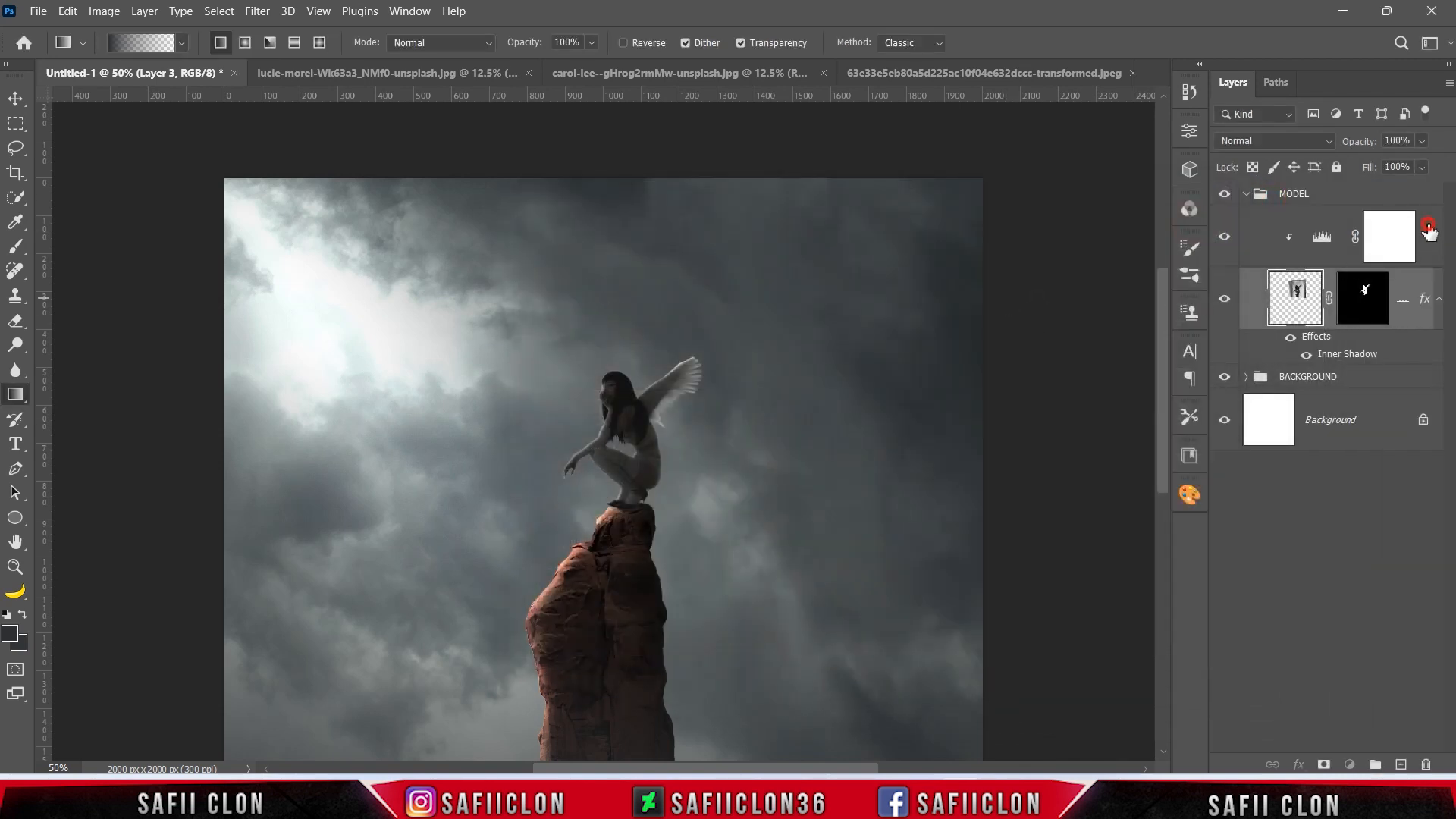
Add a Brightness/Contrast adjustment layer above the woman's Levels and clip it to her.
click(1429, 231)
click(1349, 764)
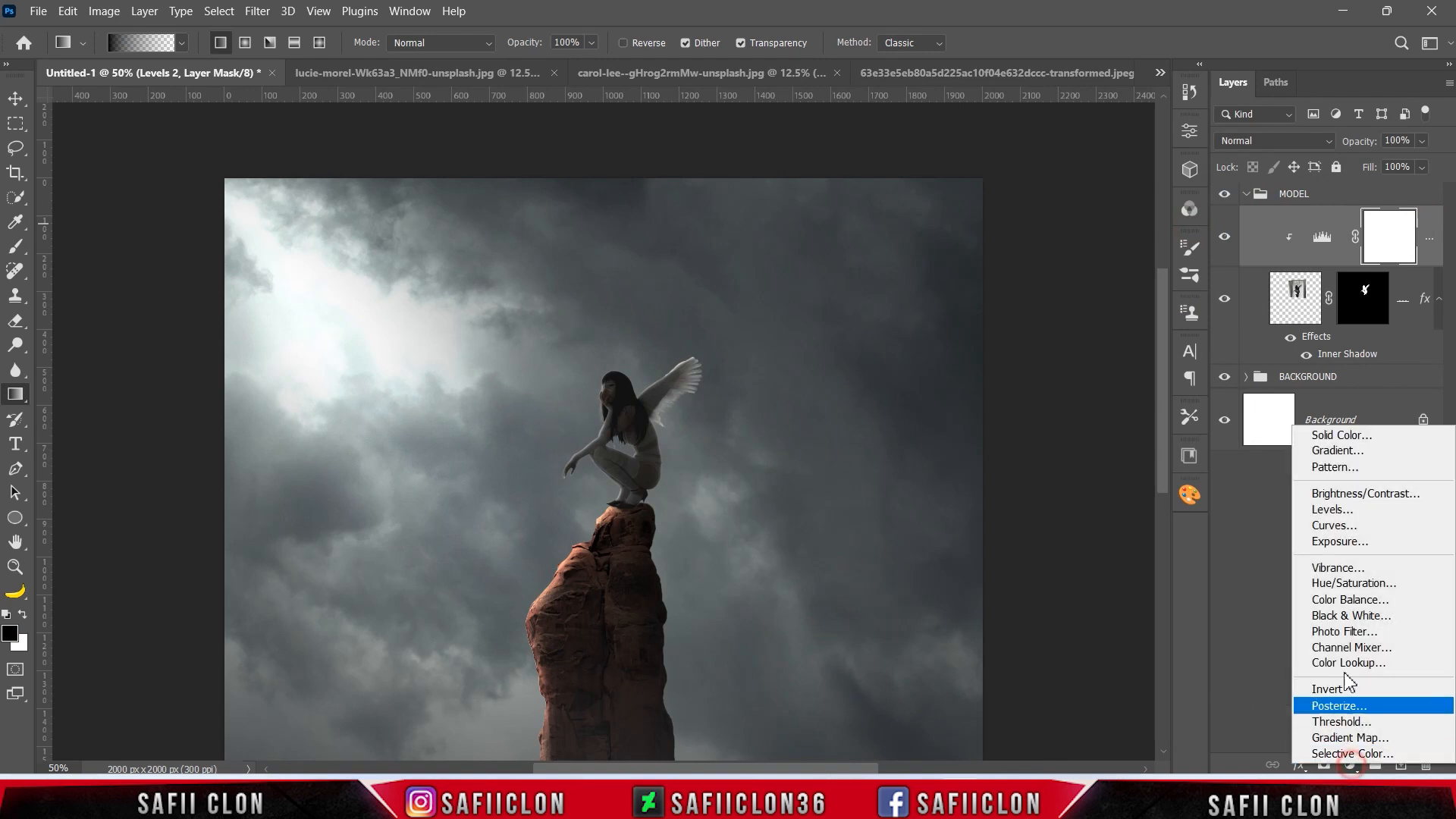
click(1340, 495)
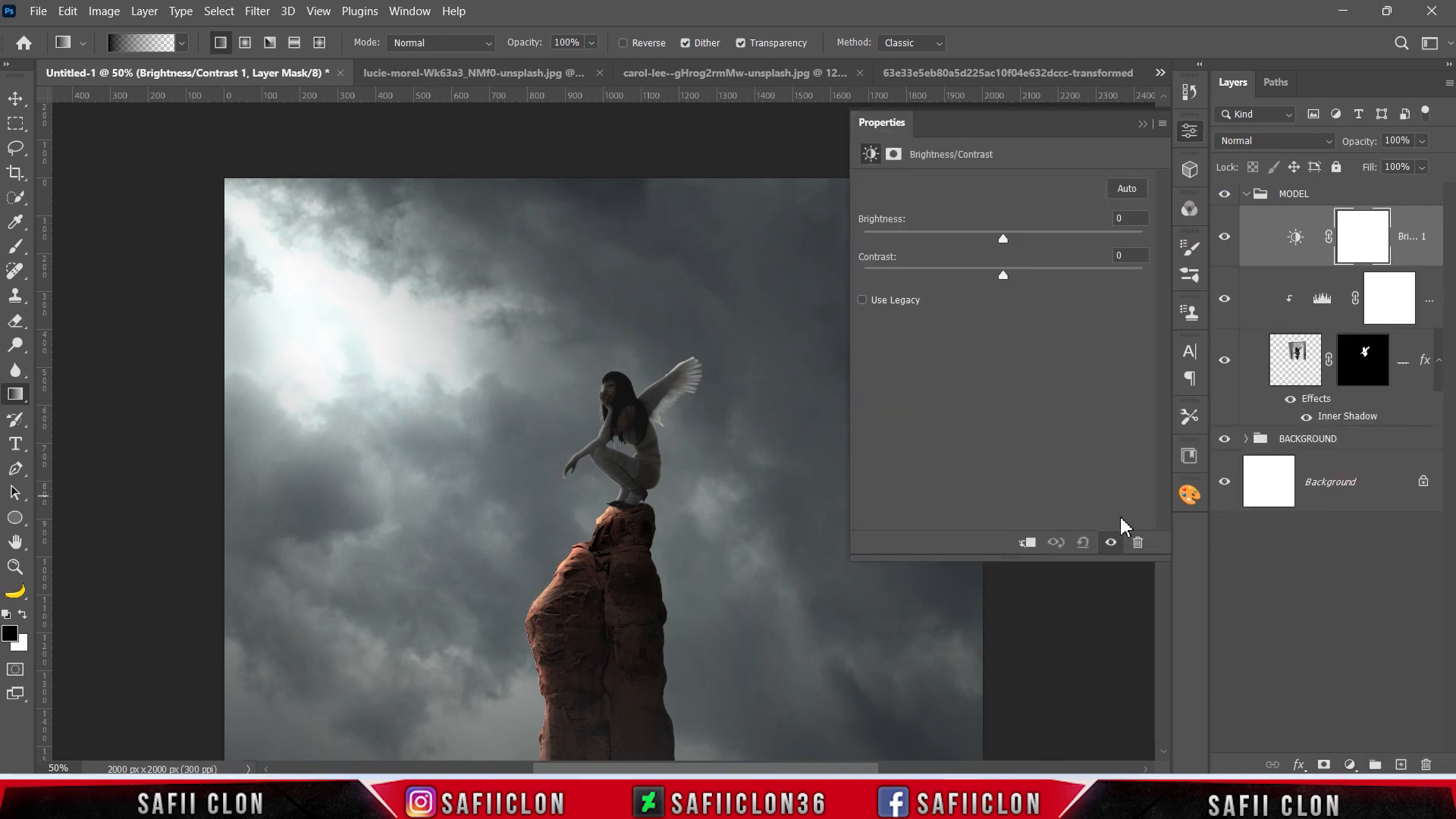
click(1029, 543)
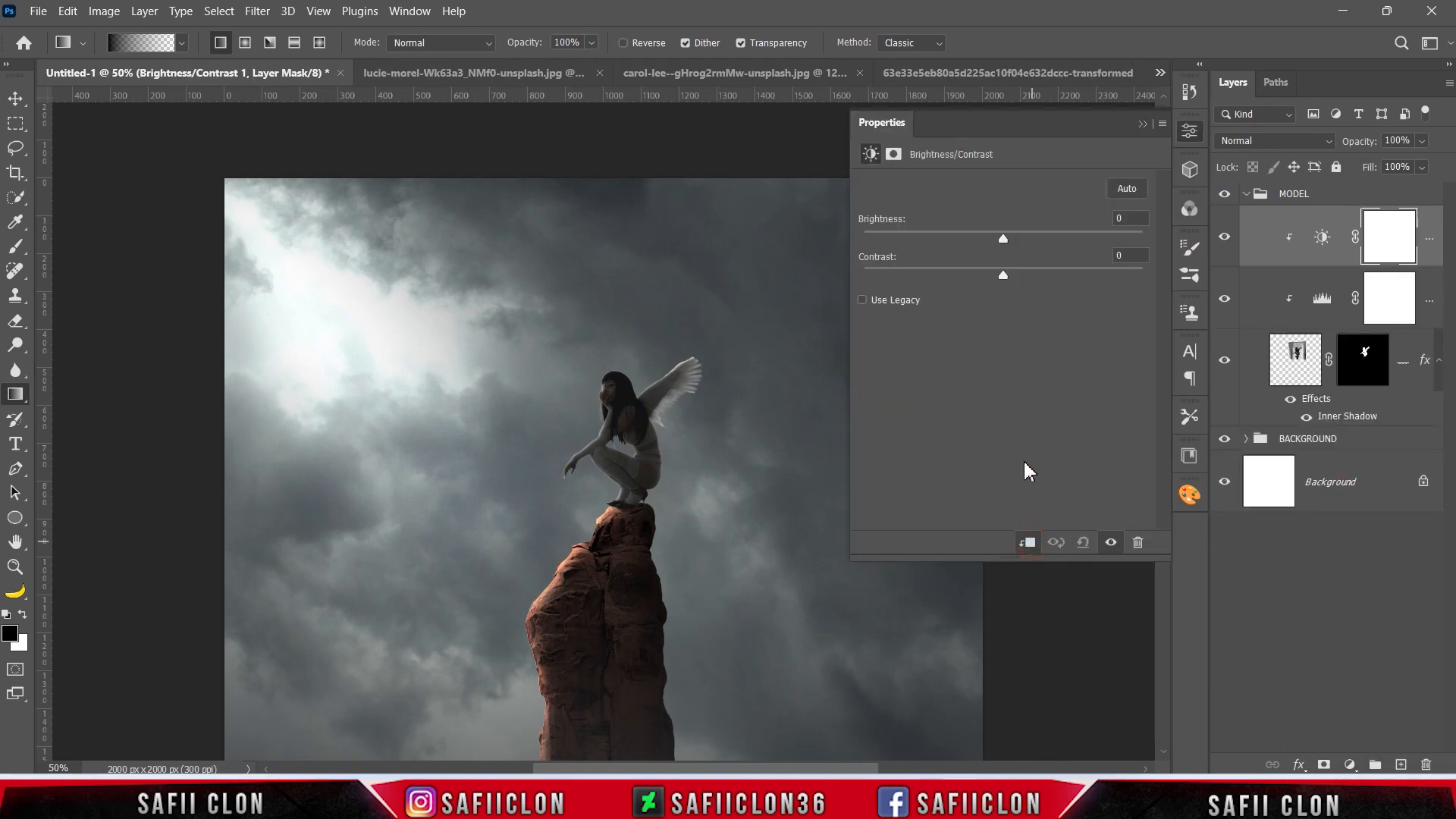
Set the woman's brightness to 88 and contrast to 54, and compare the result with the adjustment hidden.
drag(1016, 245, 1088, 250)
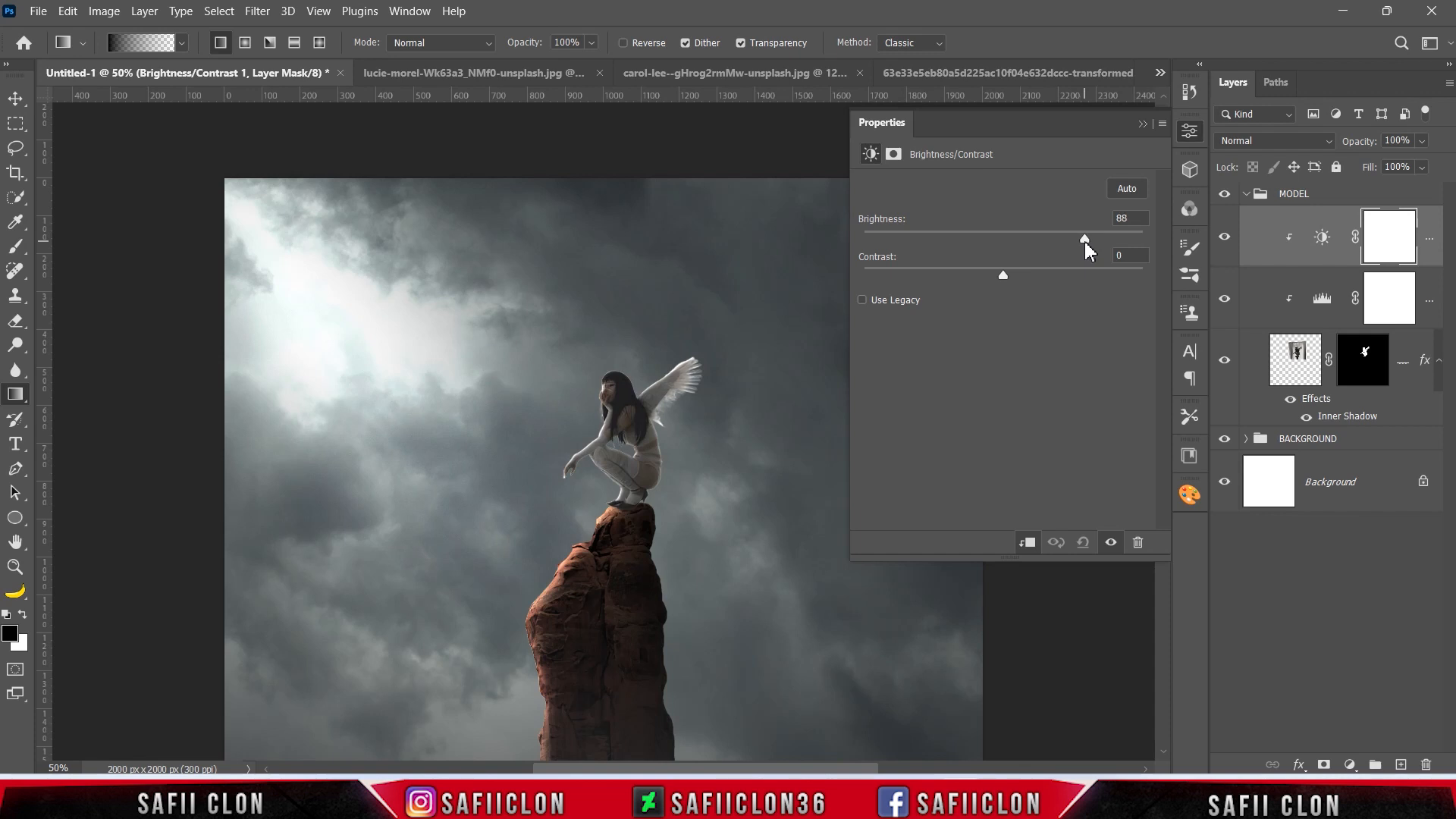
drag(1004, 273, 1076, 268)
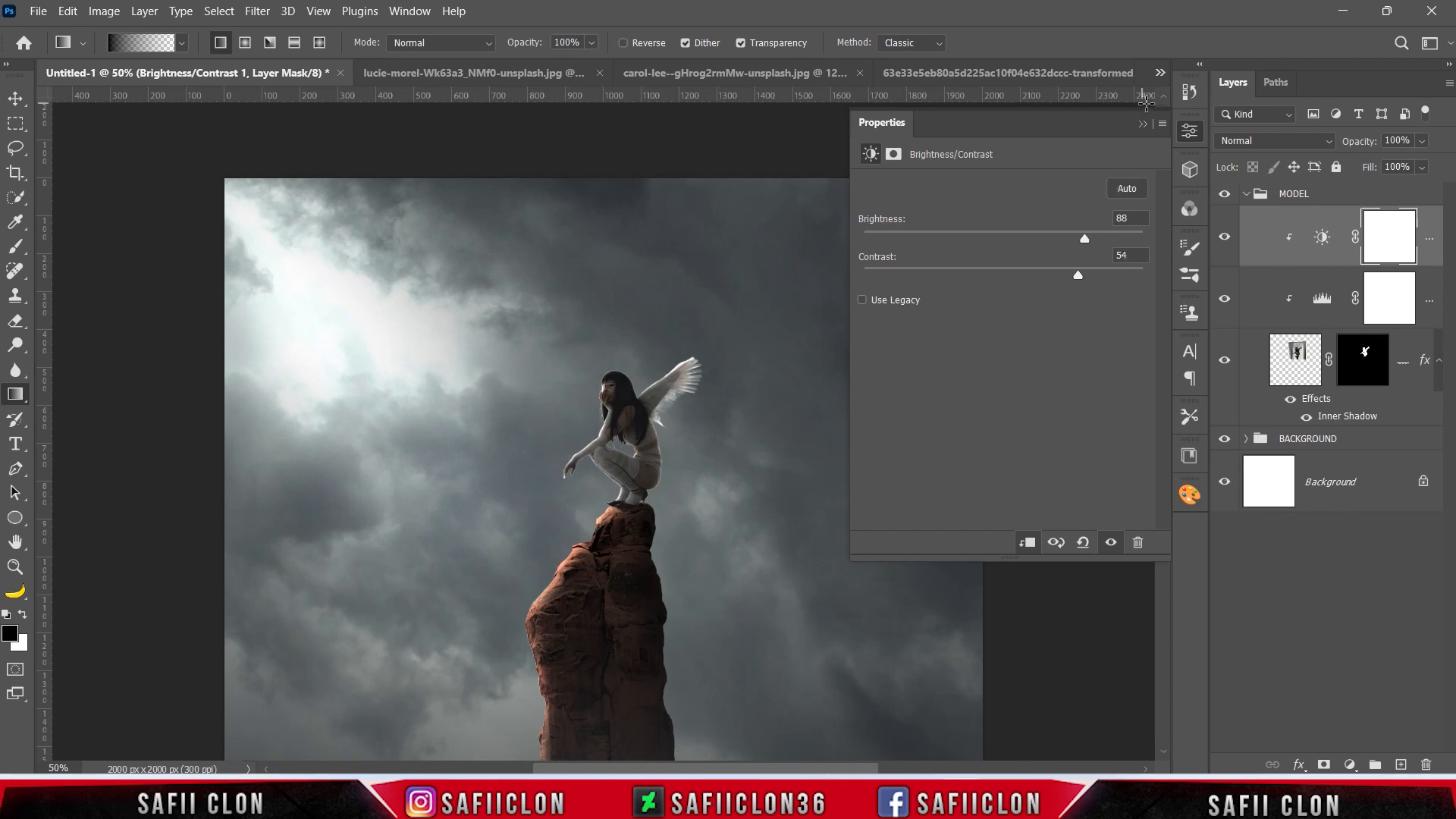
click(1142, 124)
click(1228, 239)
click(1228, 239)
click(1229, 240)
click(1229, 239)
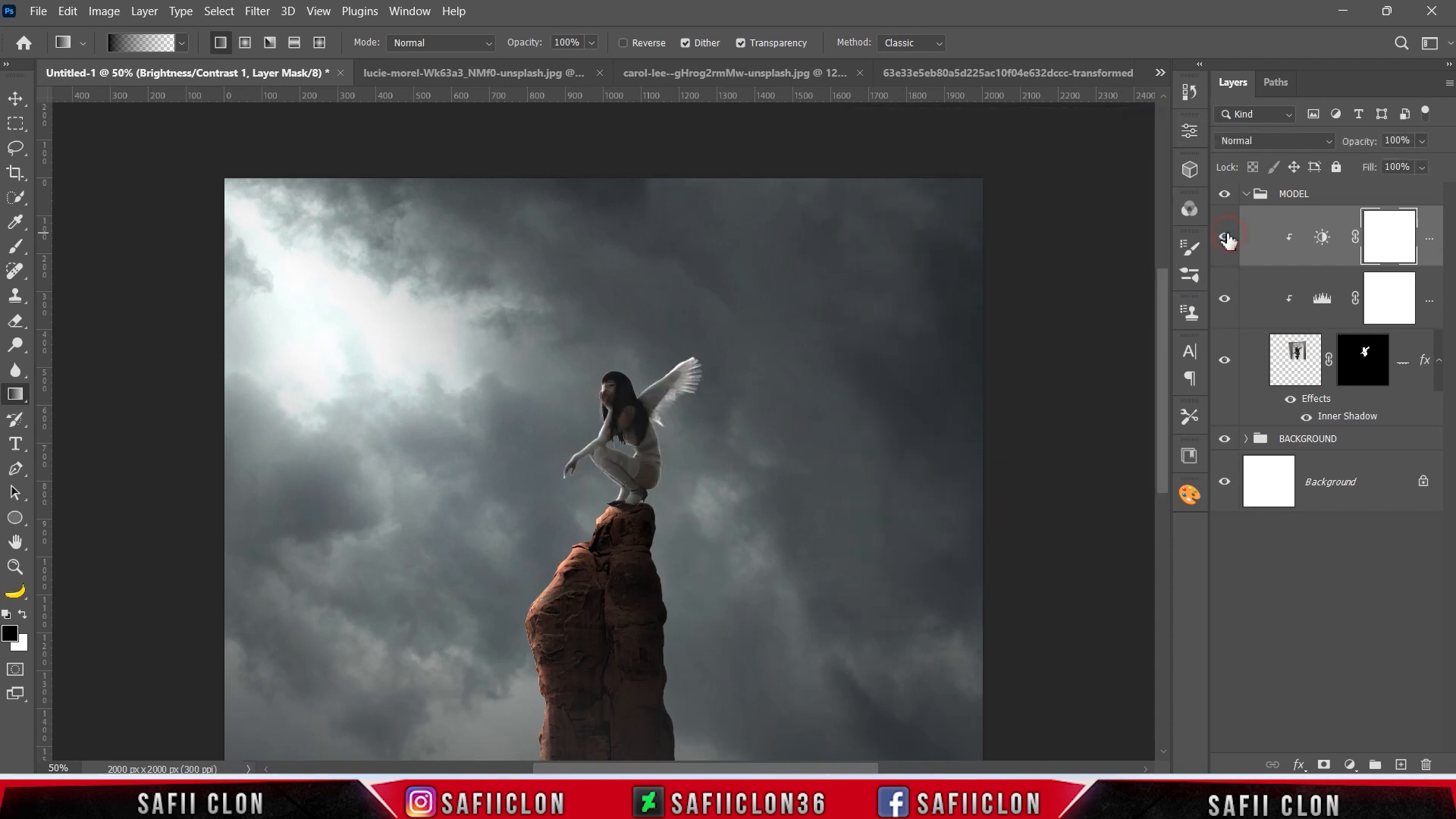
Target the Brightness/Contrast mask and set up a soft round 62 px black brush at 13% opacity.
click(1393, 236)
click(73, 246)
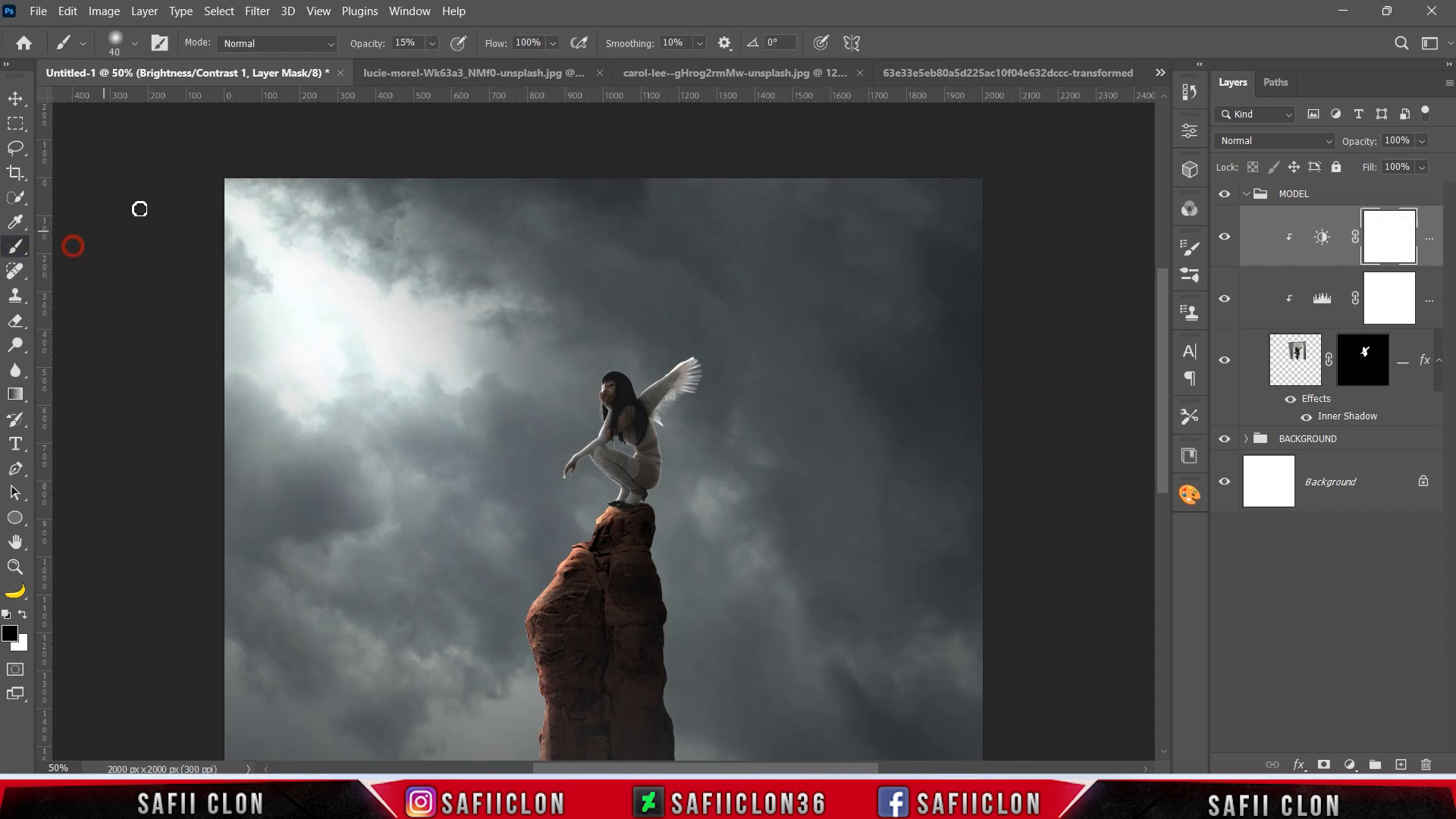
click(133, 46)
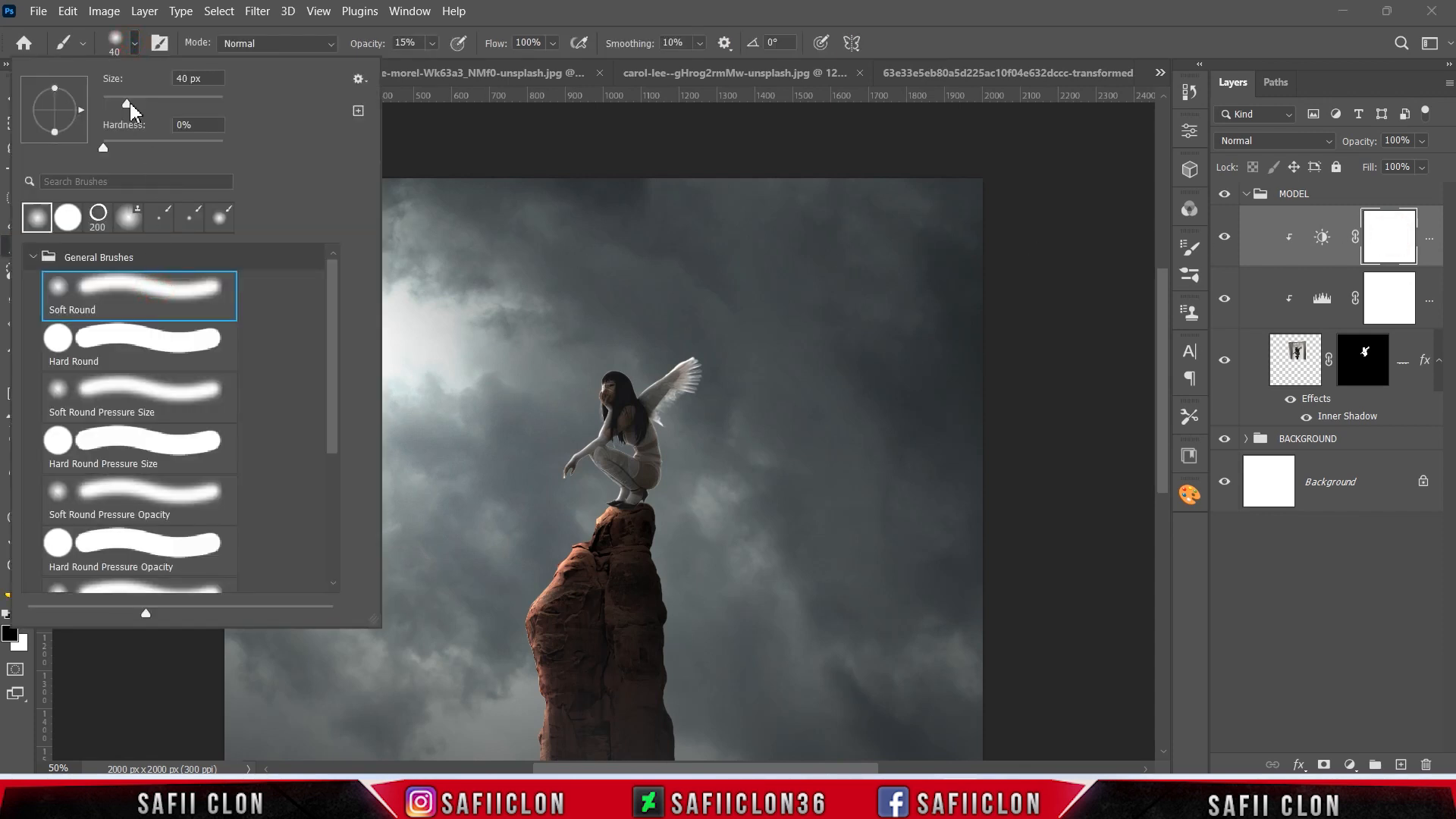
click(136, 44)
click(433, 44)
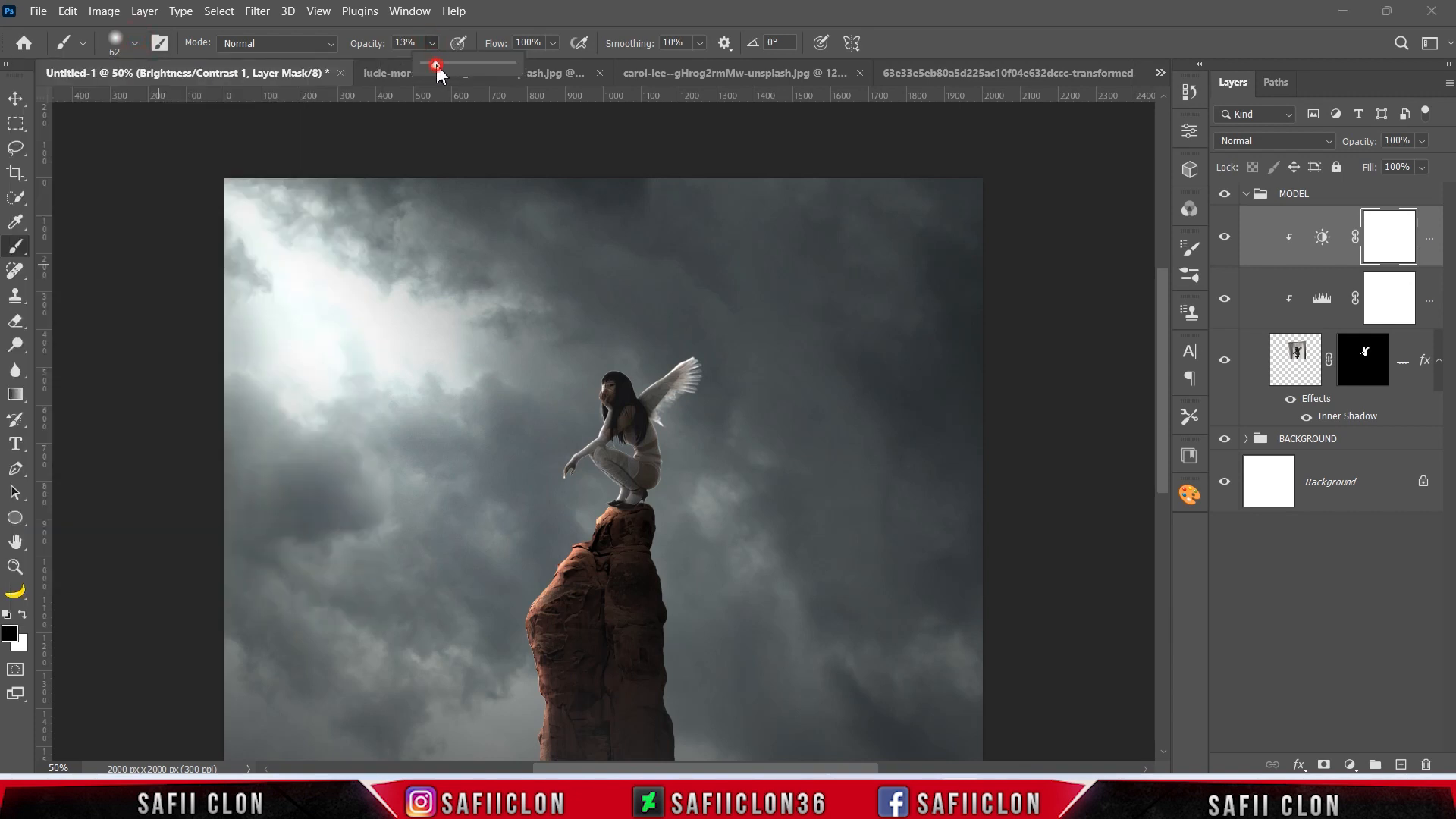
drag(437, 63, 438, 62)
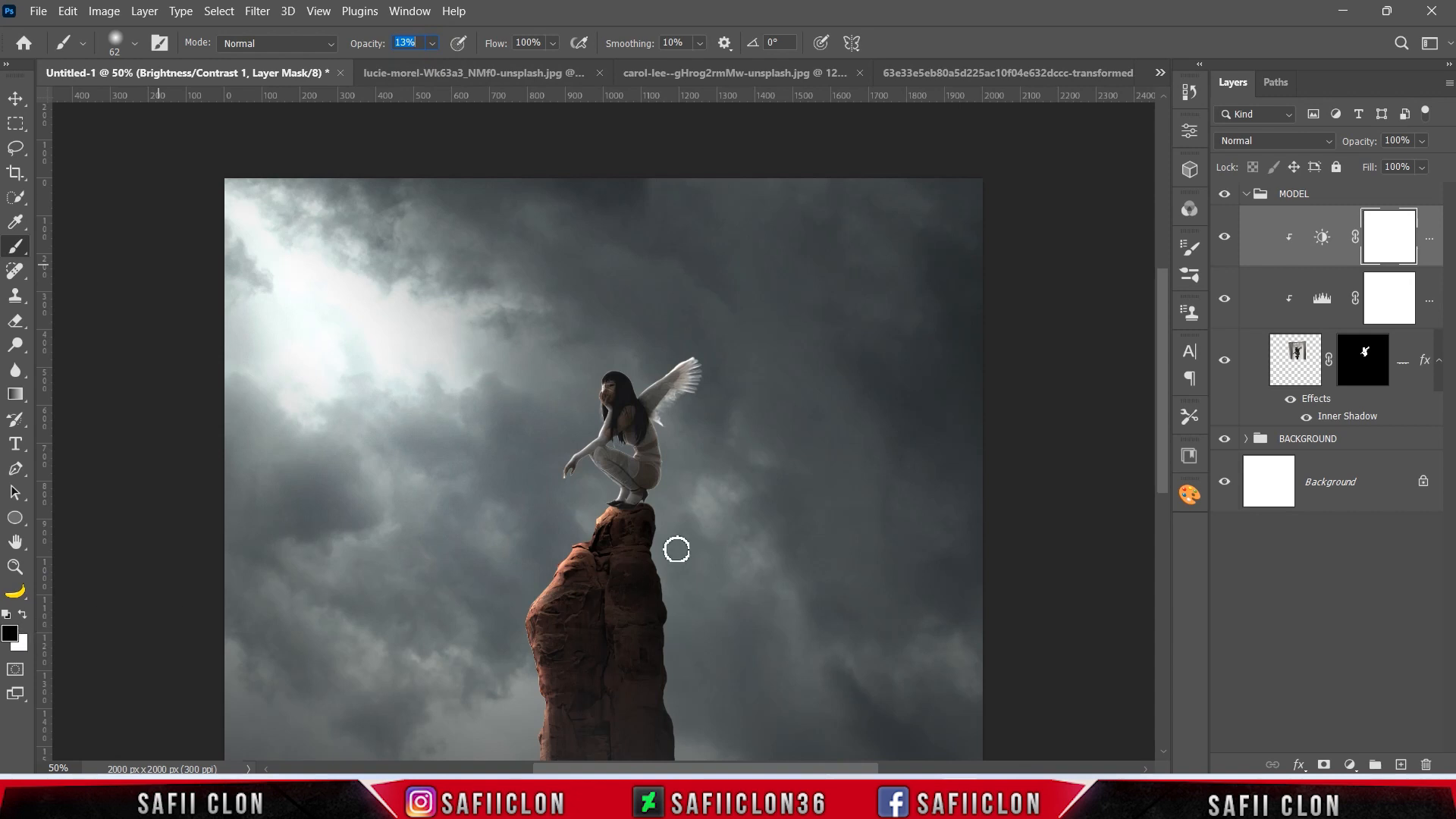
Paint on the mask over the woman's shoes and lower legs with a 50 px brush to reduce the brightening there.
key(ctrl+plus)
key(ctrl+plus)
key(ctrl+plus)
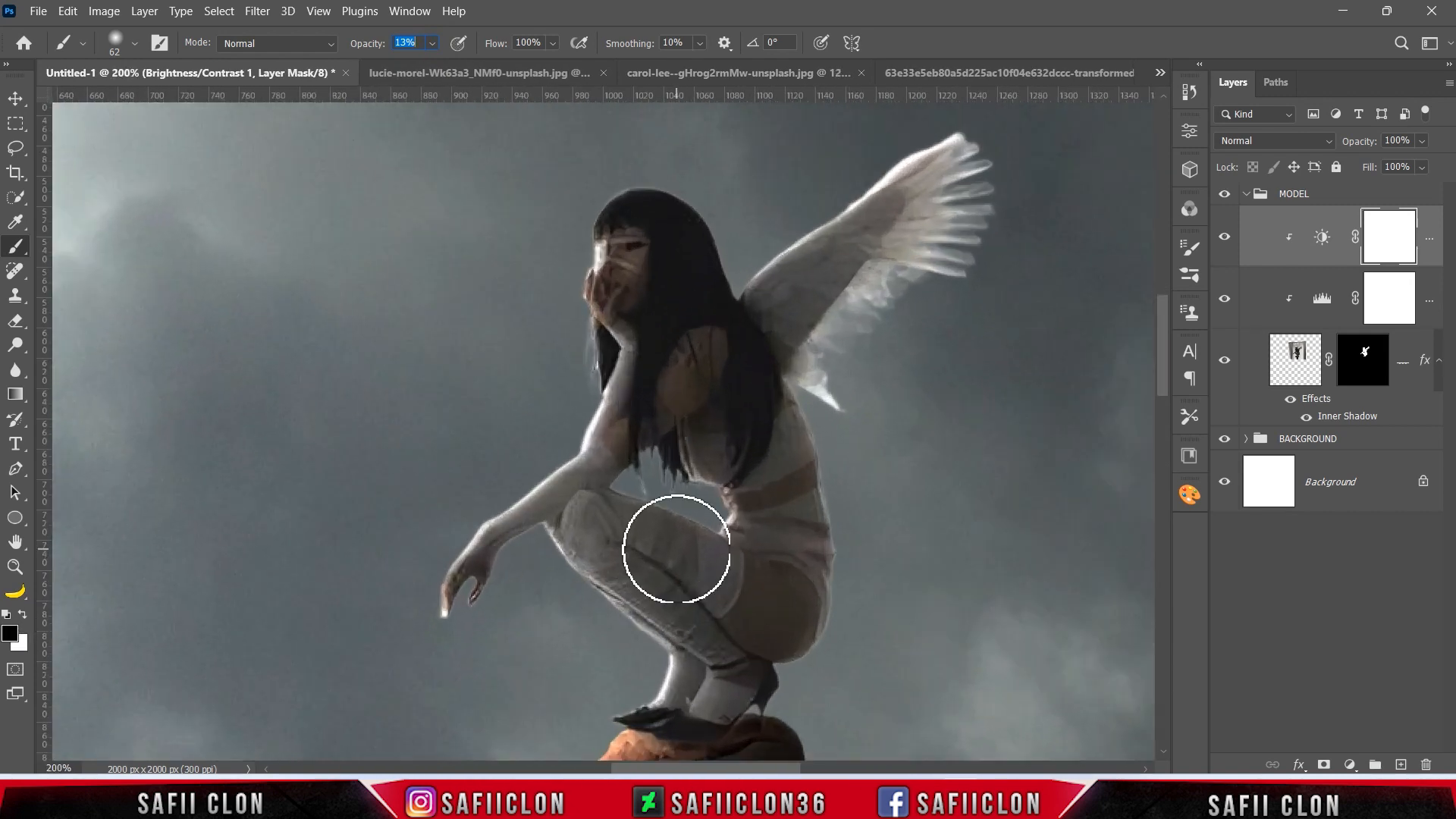
drag(1161, 390, 1162, 440)
key(Return)
key([)
key([)
key([)
key([)
key([)
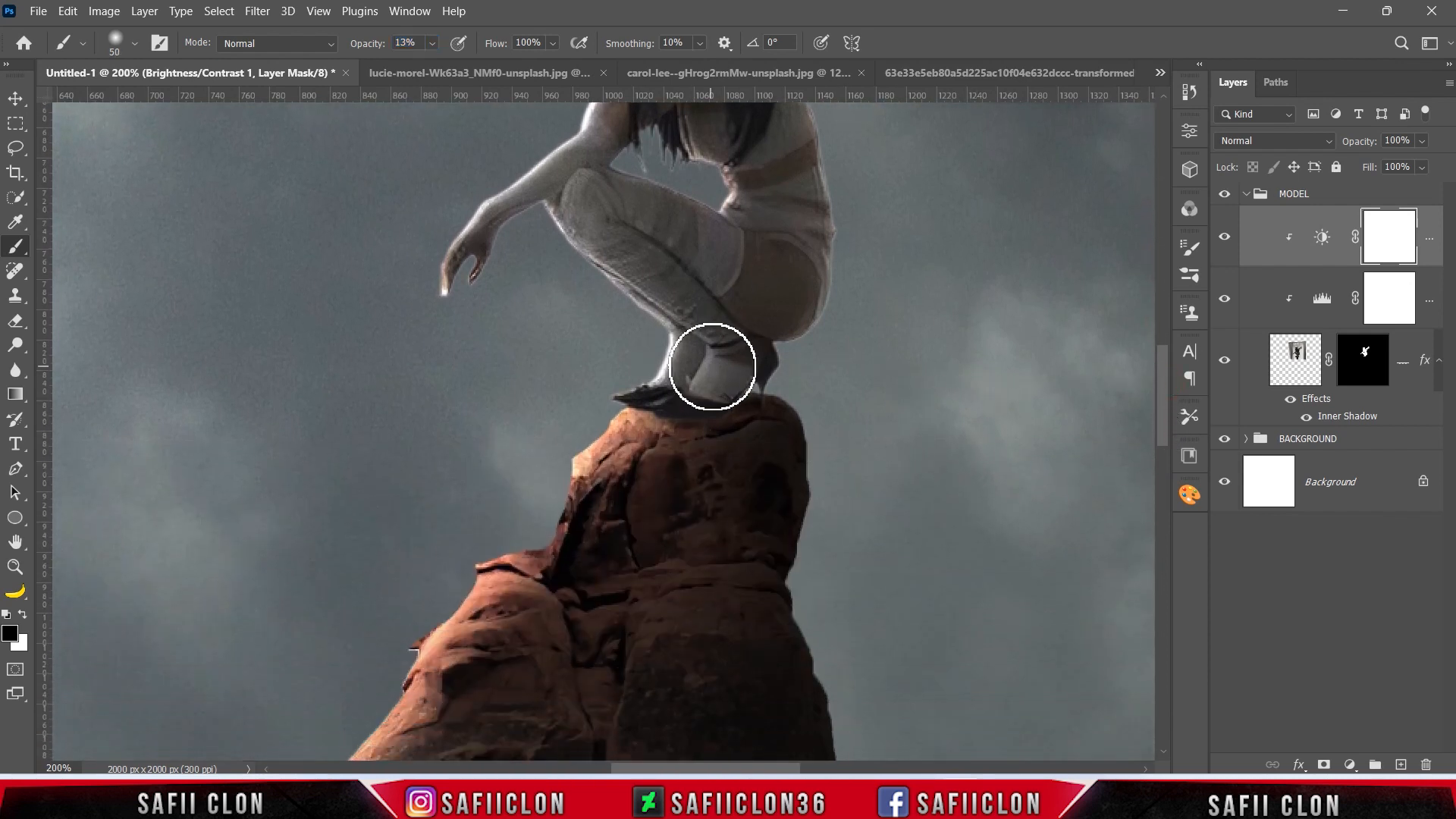
drag(690, 401, 694, 410)
mouse_move(726, 360)
mouse_down()
mouse_move(759, 332)
mouse_move(784, 339)
mouse_up()
Paint black on the Brightness/Contrast mask along the woman's back, hips and wing, reducing the brush to 25 px for the wing tip.
scroll(786, 372, up, 1)
key([)
scroll(789, 356, up, 2)
mouse_move(810, 460)
mouse_down()
mouse_move(811, 405)
mouse_move(764, 494)
mouse_up()
scroll(758, 497, up, 2)
drag(698, 328, 799, 550)
mouse_move(900, 182)
mouse_down()
mouse_move(787, 311)
mouse_move(913, 250)
mouse_up()
key([)
key([)
key([)
key([)
mouse_move(972, 187)
mouse_down()
mouse_move(932, 169)
mouse_move(946, 129)
mouse_up()
alt+right_click(512, 493)
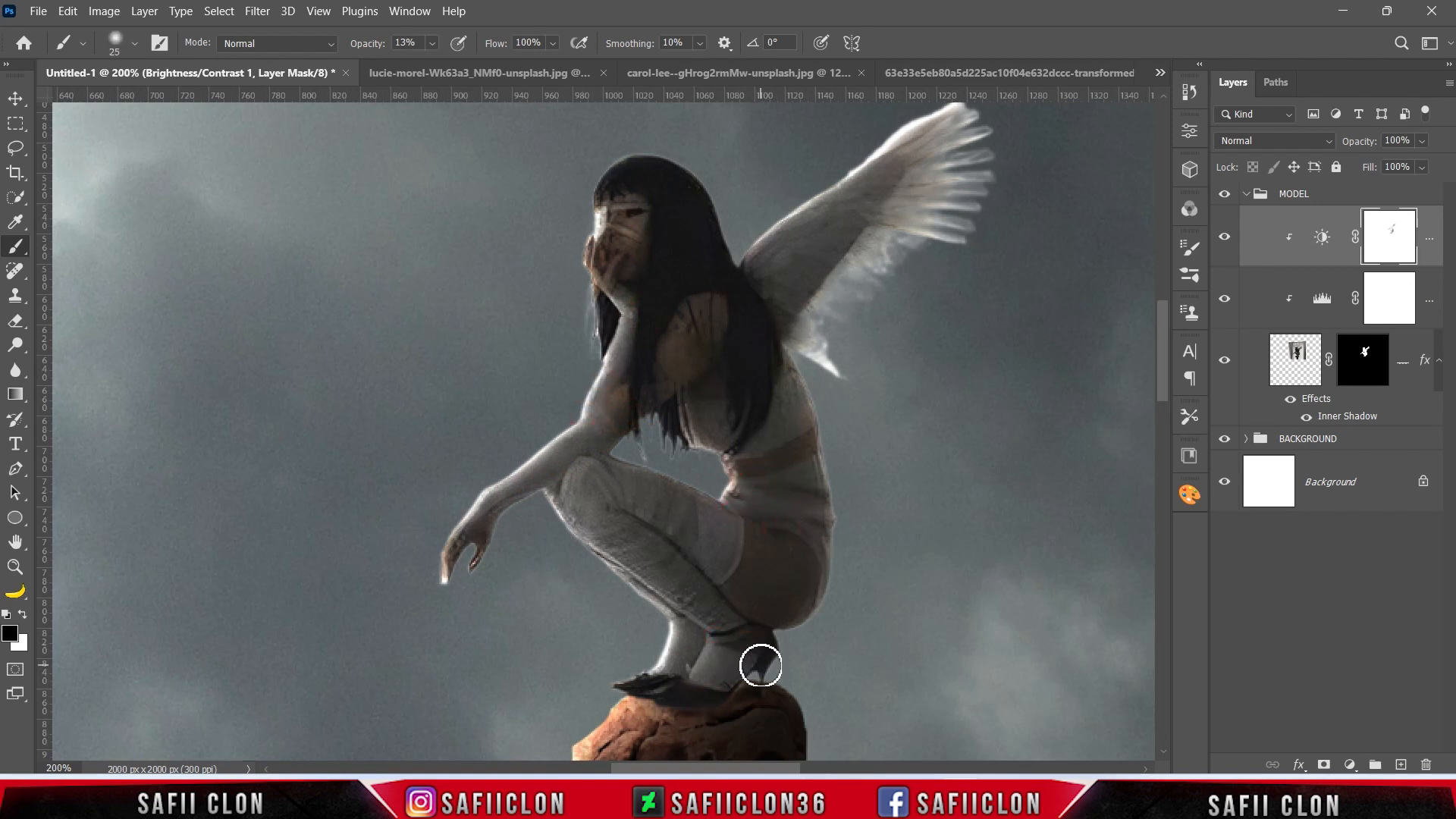
Compare the woman with and without the masked Brightness/Contrast adjustment, close up and in the whole composition.
key(ctrl+minus)
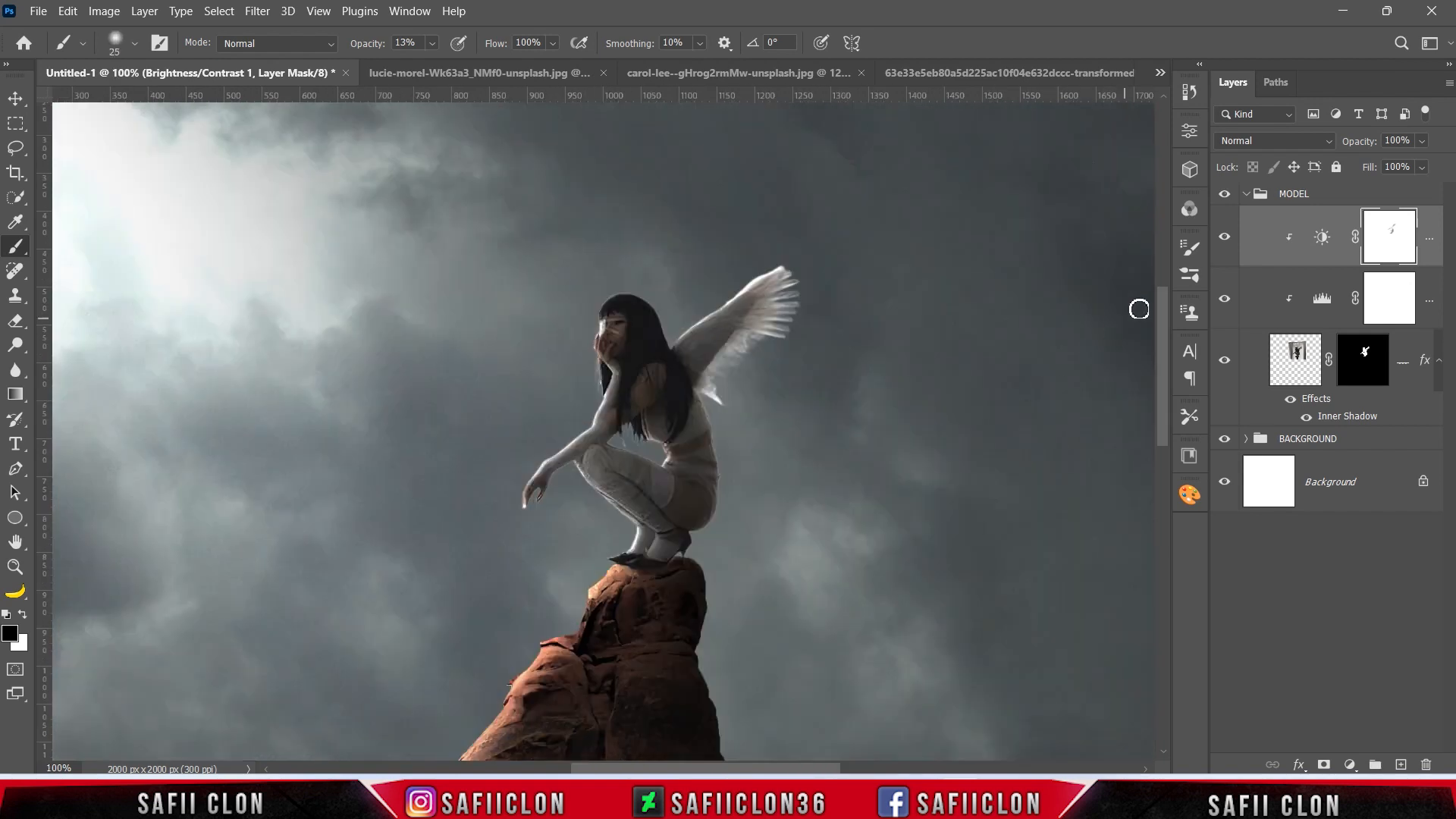
click(1225, 237)
click(1225, 238)
click(1225, 237)
click(1224, 237)
key(ctrl+minus)
key(ctrl+minus)
key(ctrl+minus)
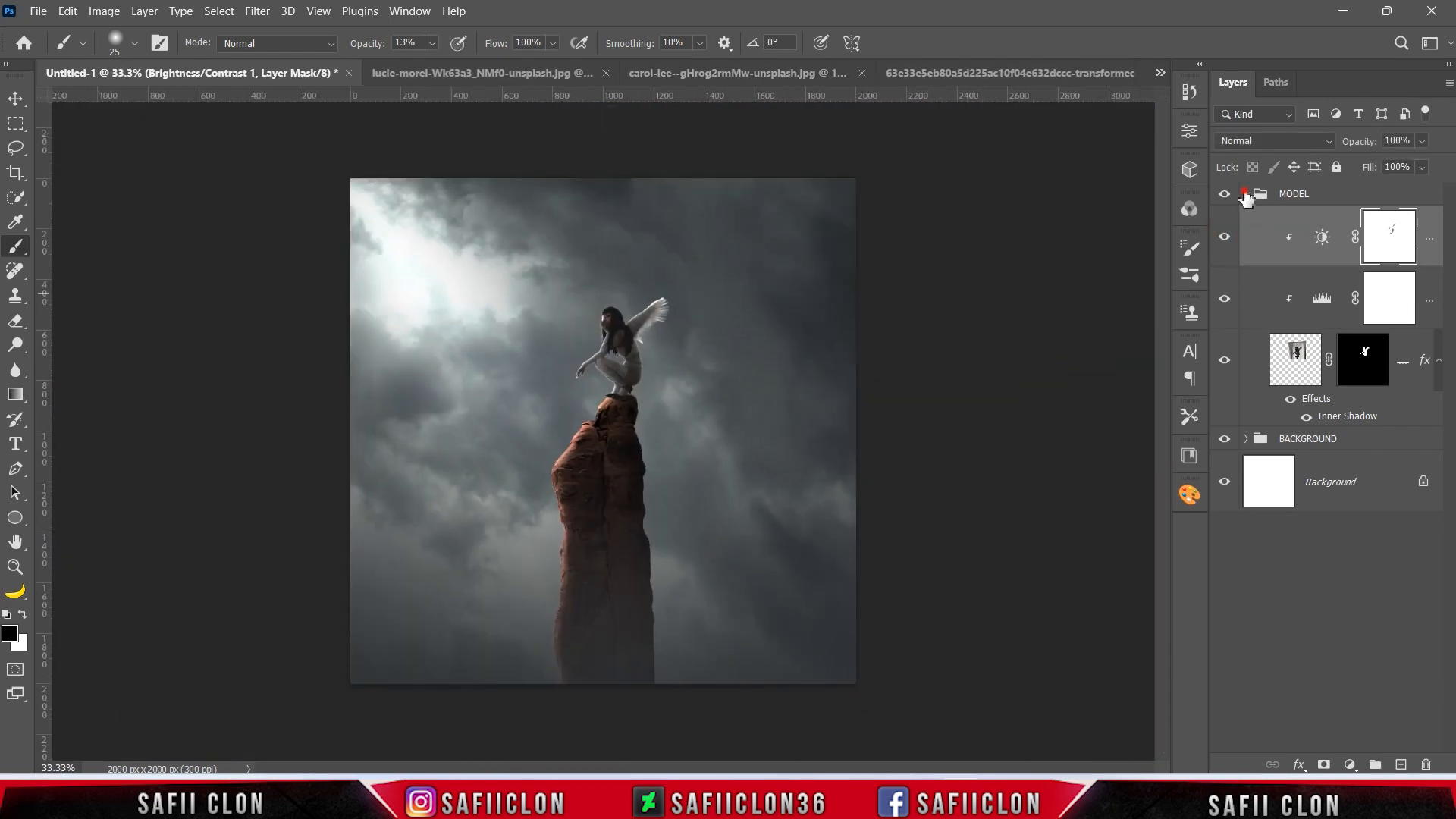
Collapse the MODEL group and close the woman, rock and sky source images without saving changes.
click(1245, 194)
click(932, 72)
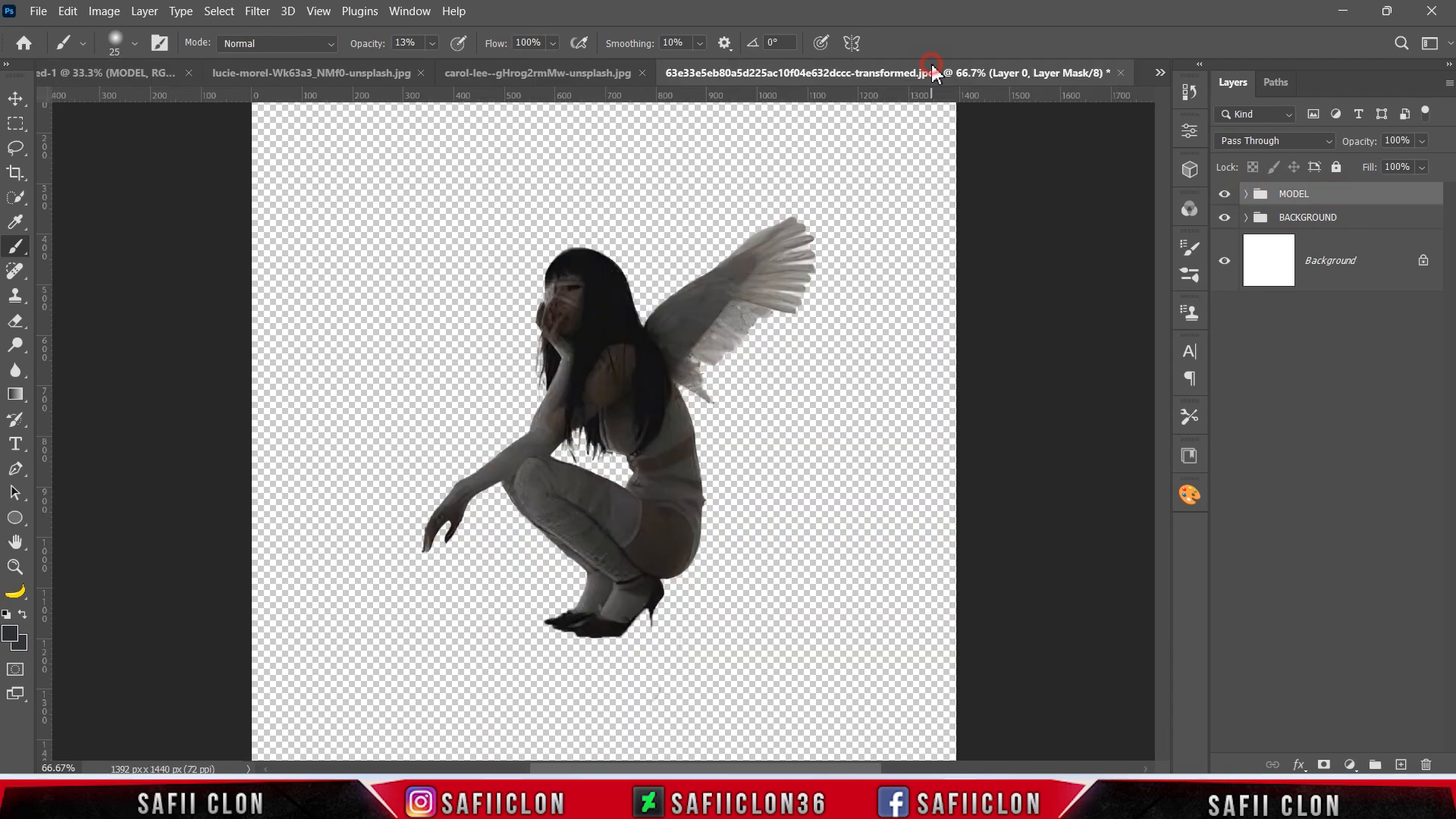
click(1123, 73)
click(753, 321)
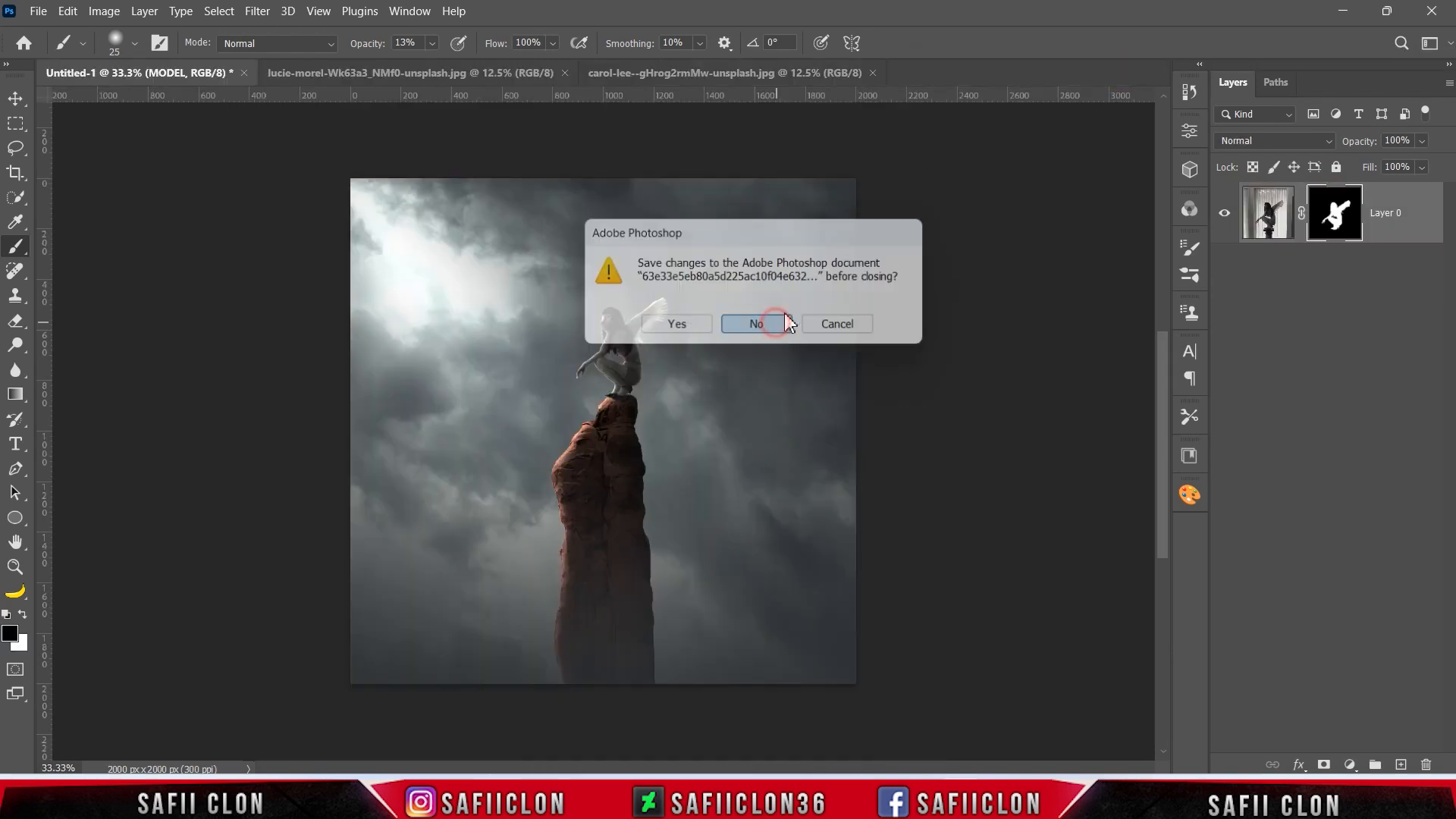
click(796, 72)
click(873, 73)
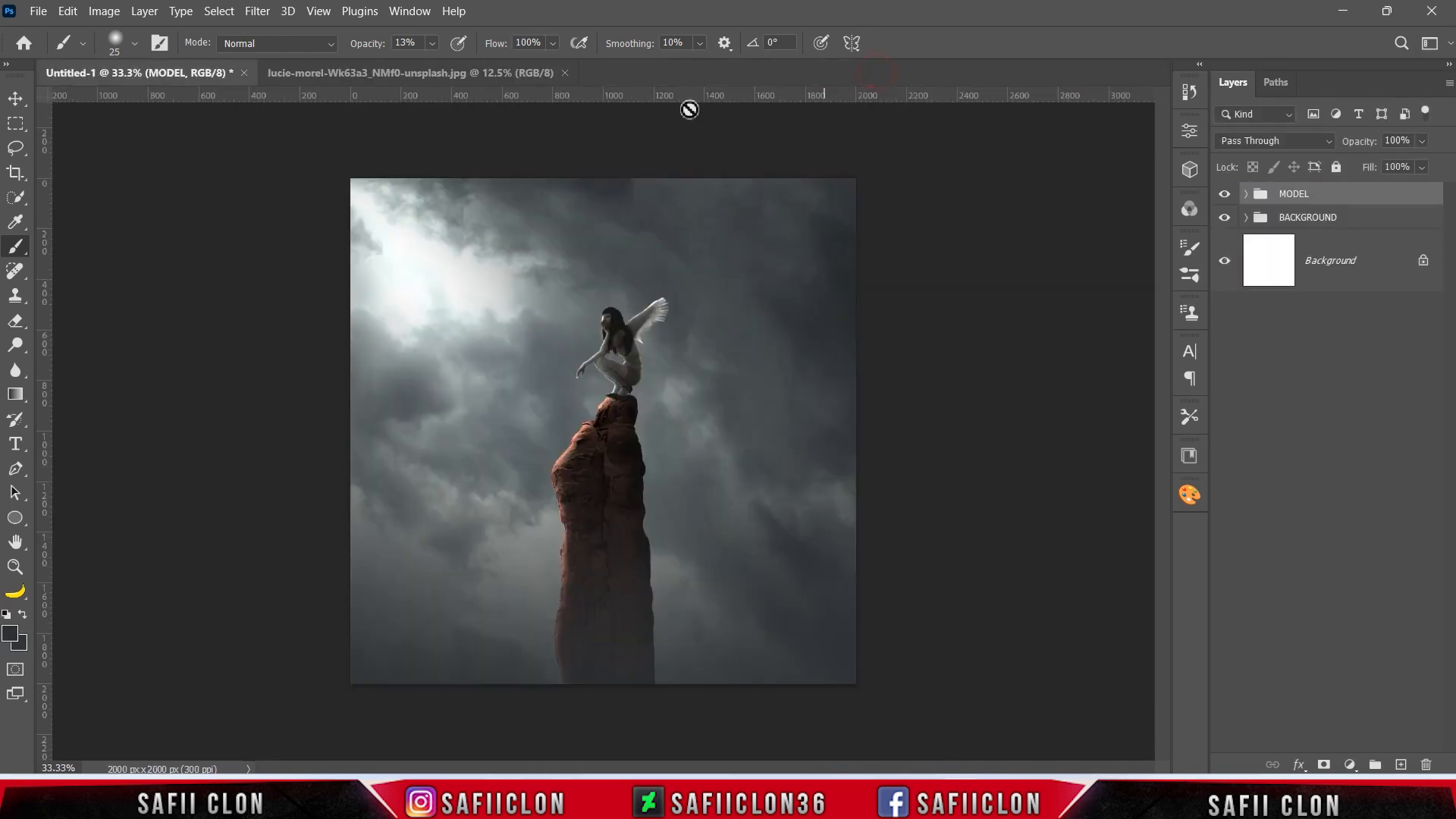
click(502, 71)
click(564, 72)
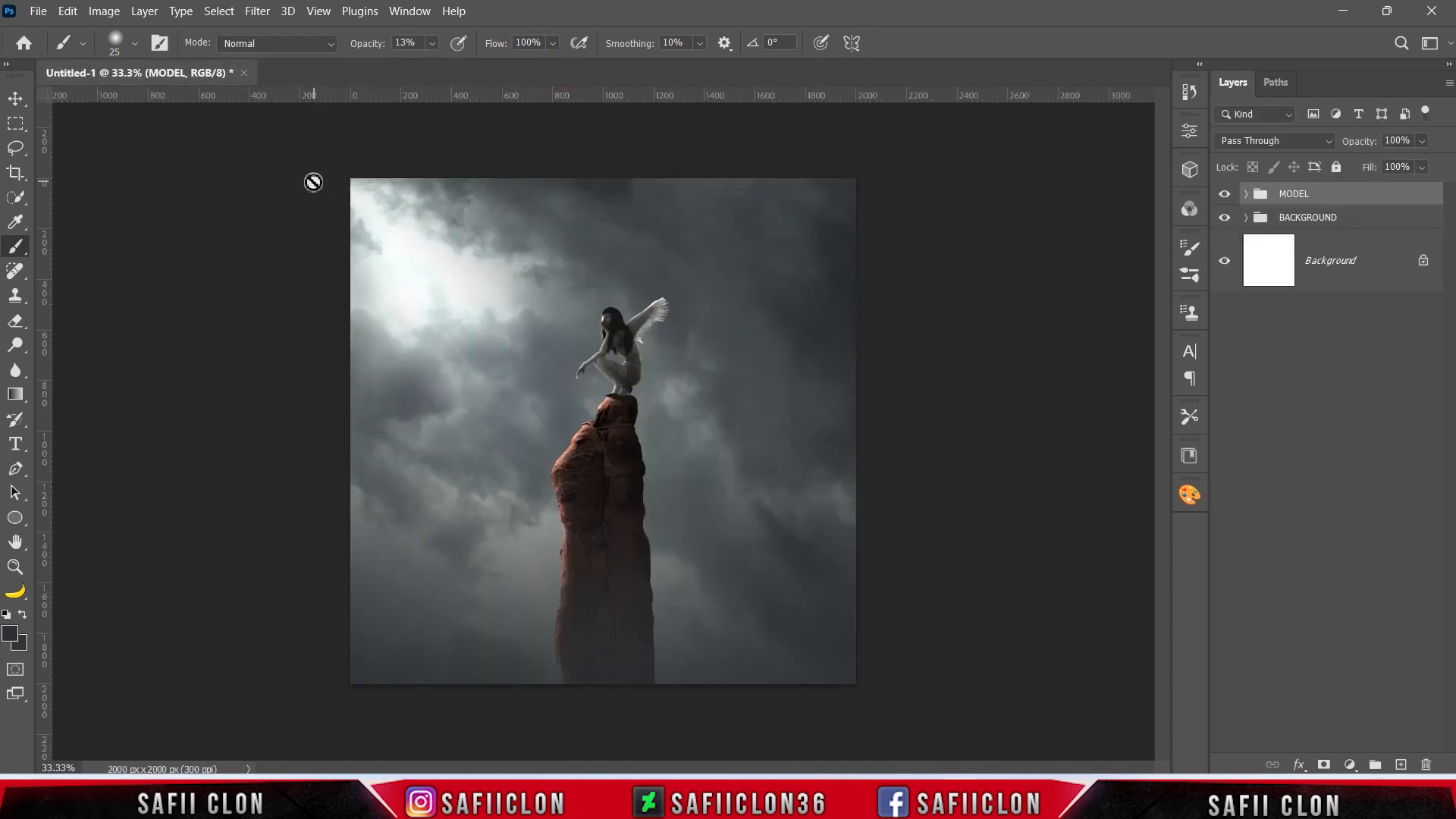
Open the fire photo from the Angel devil folder.
click(38, 11)
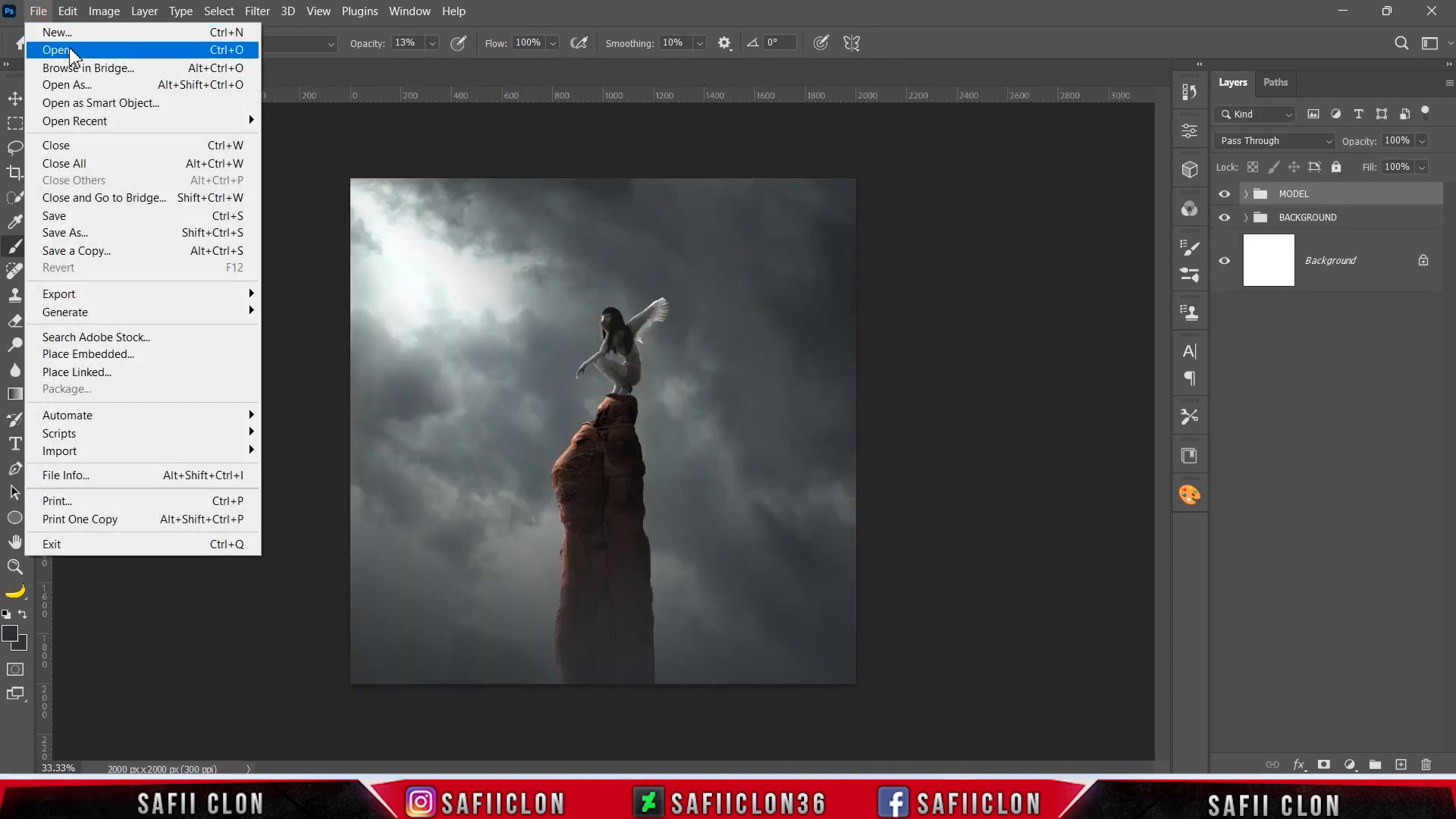
click(74, 51)
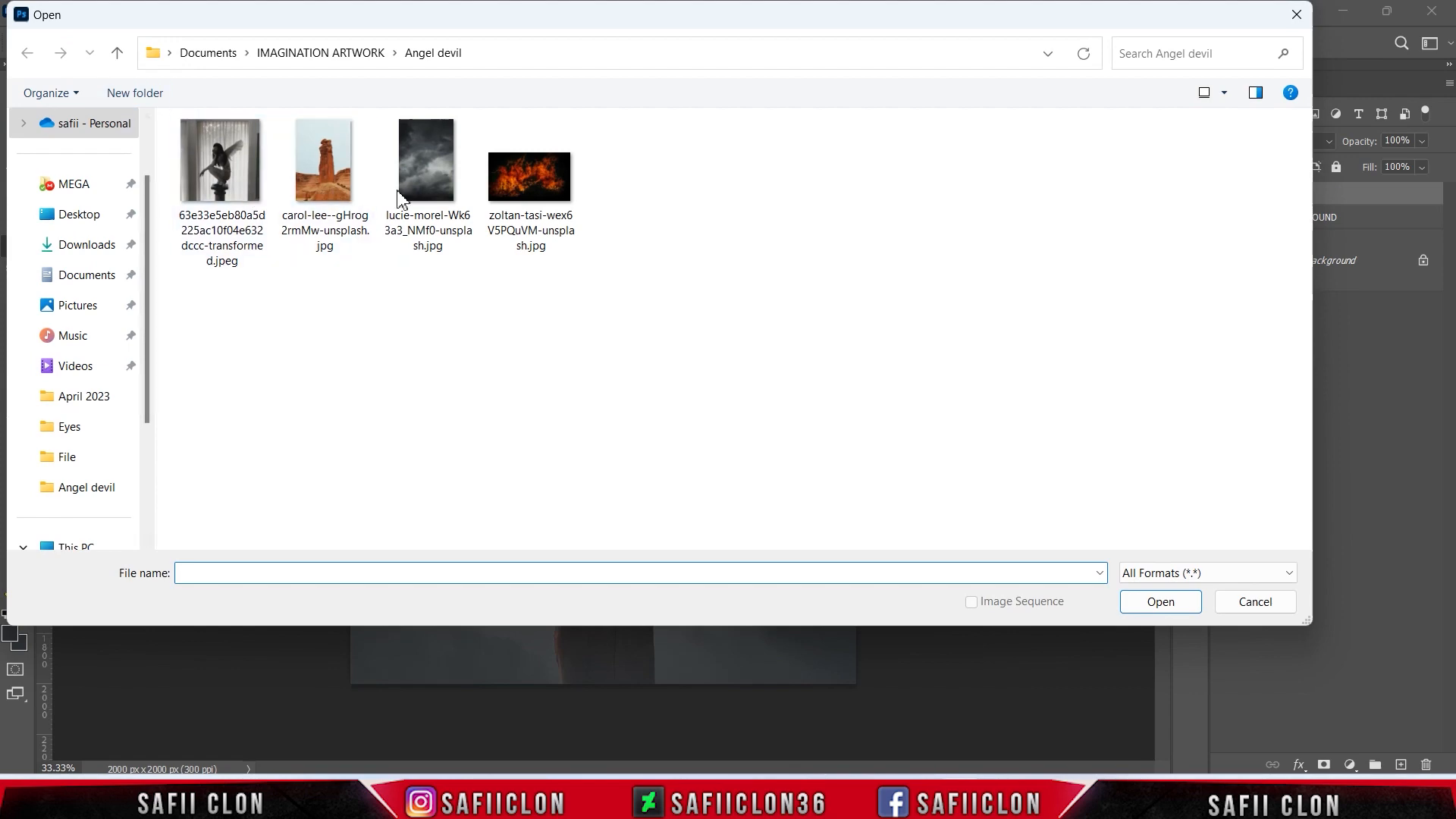
click(538, 199)
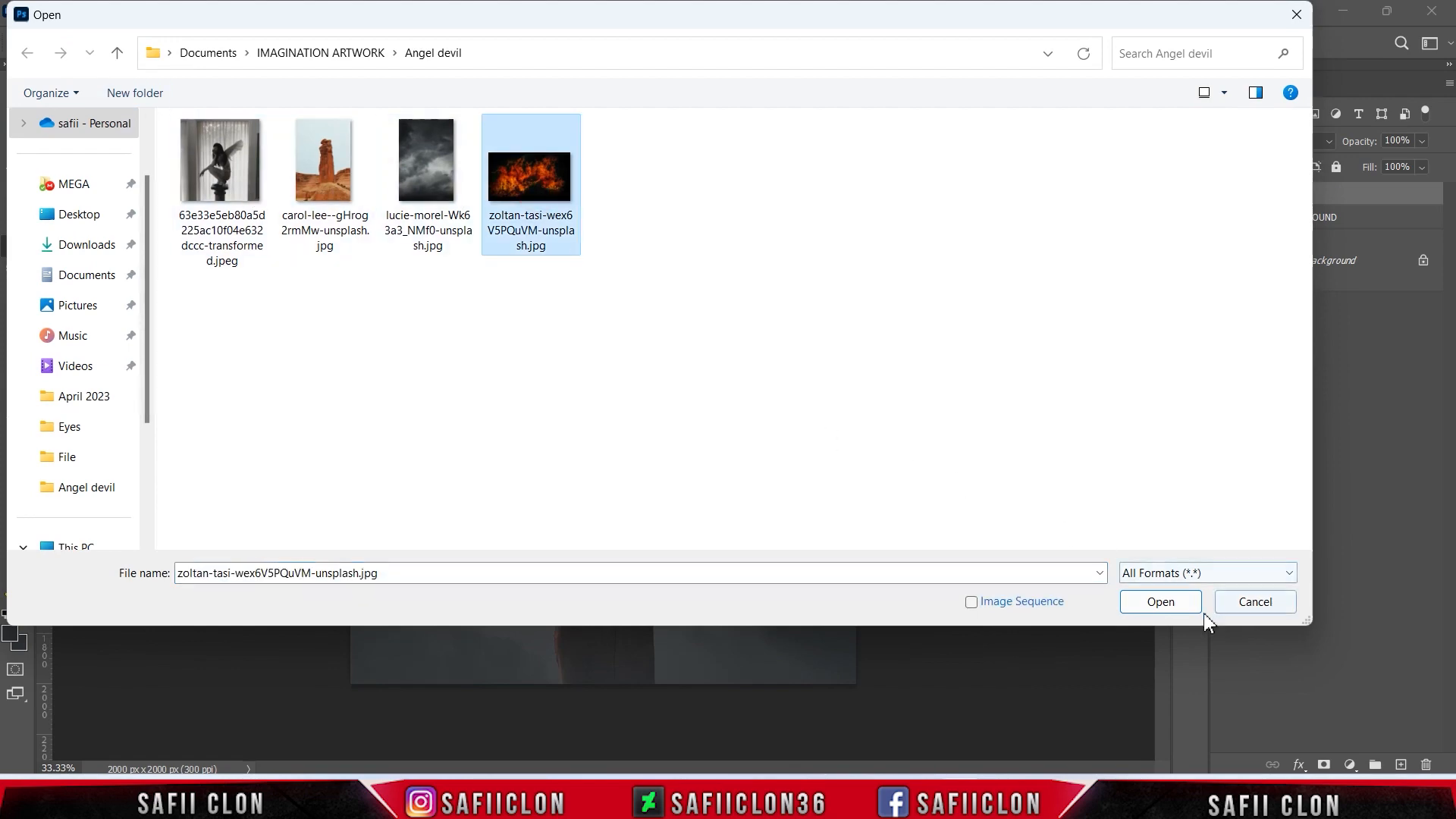
click(1179, 605)
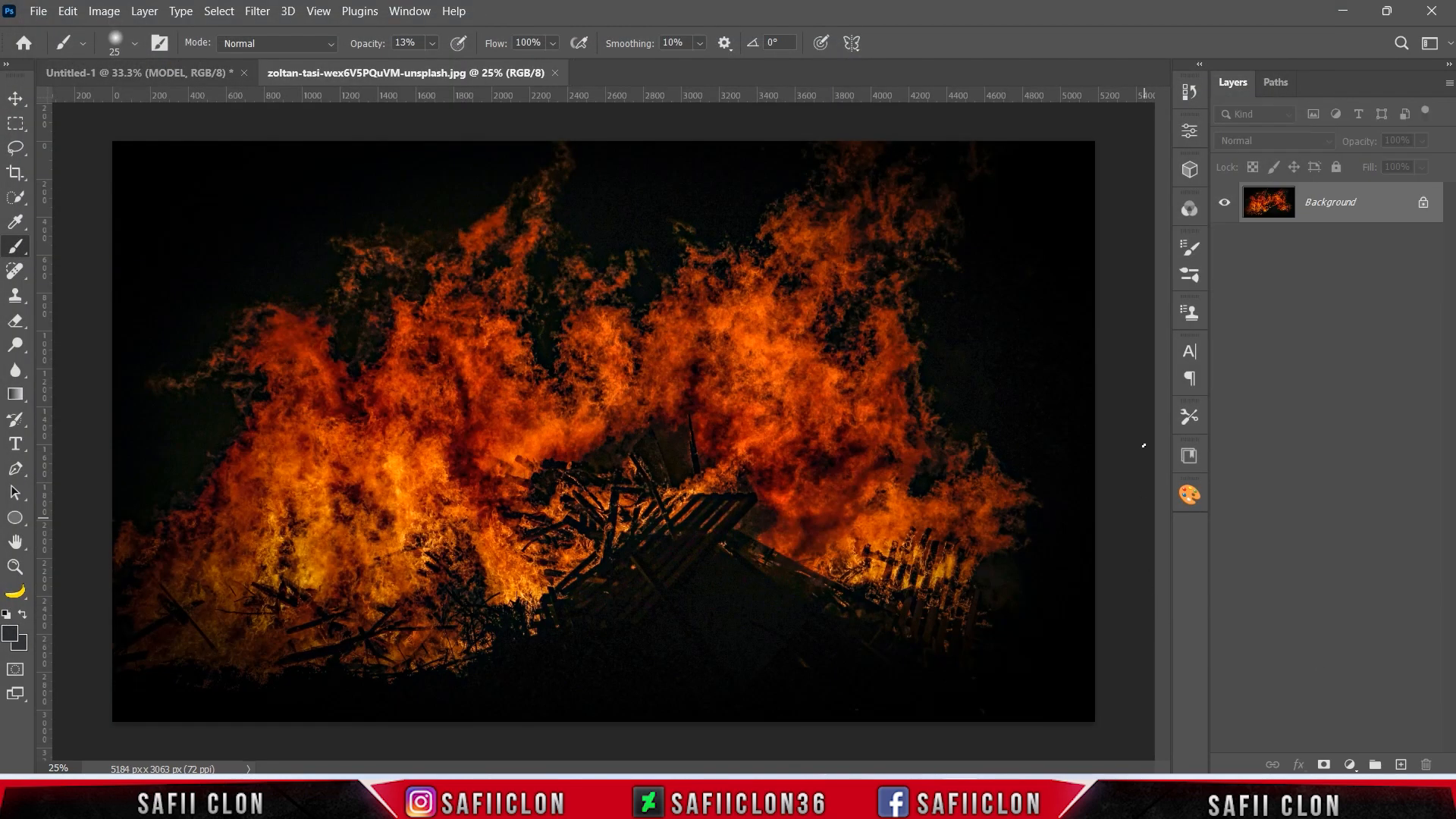
Bring the fire image into the composite above the MODEL group and set its blend mode to Color Dodge.
drag(1381, 219, 658, 433)
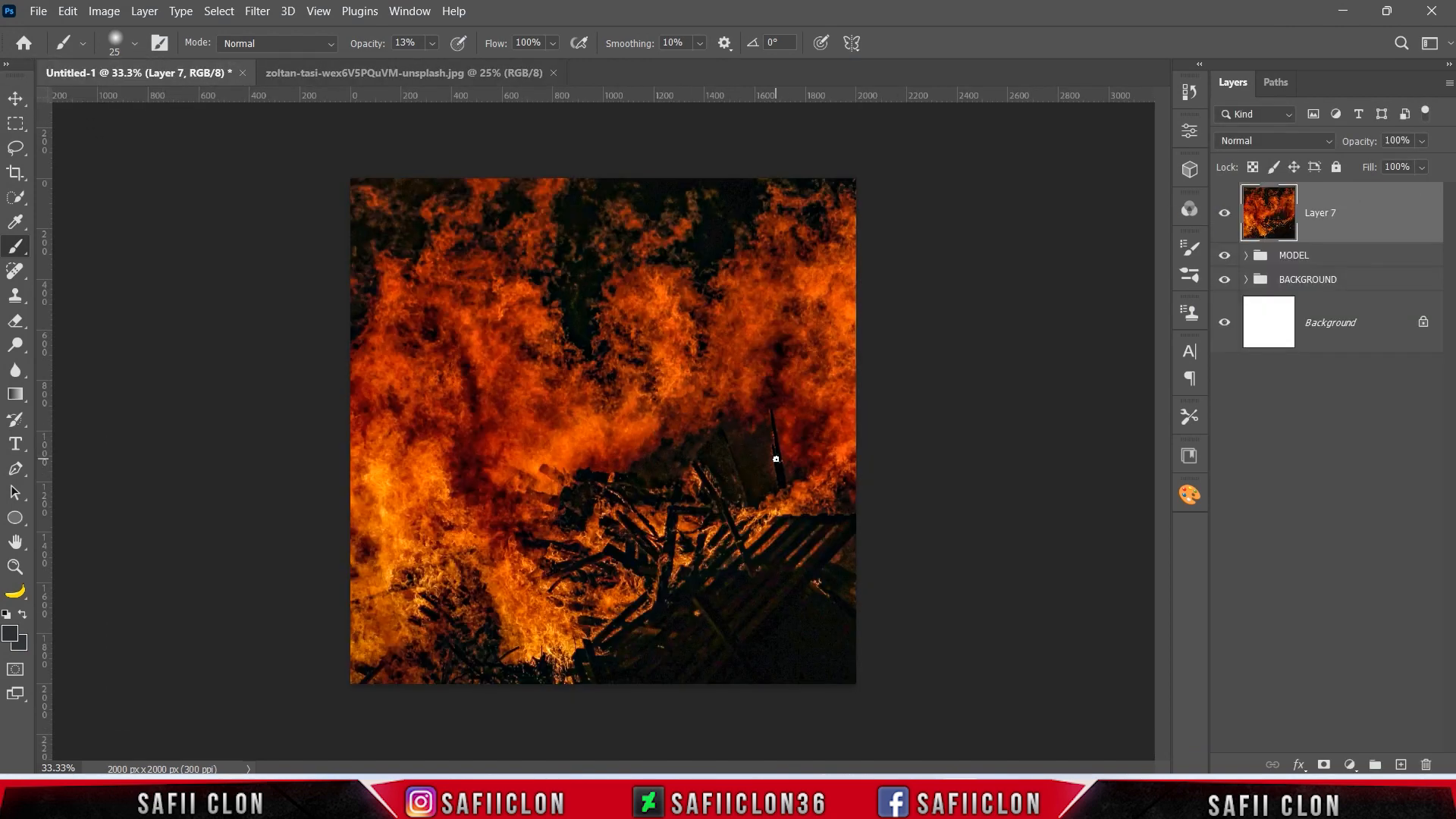
click(1257, 138)
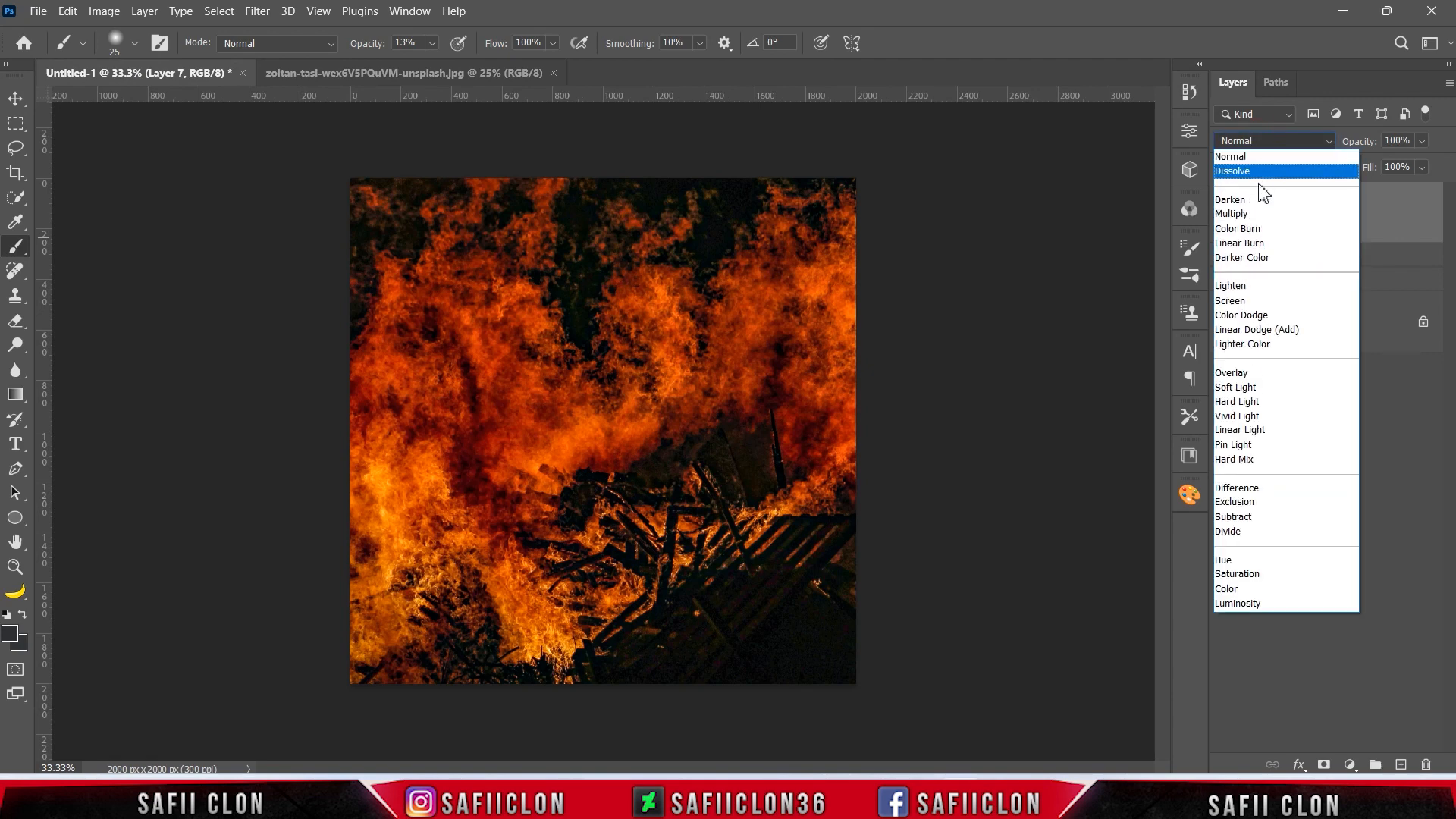
click(1259, 315)
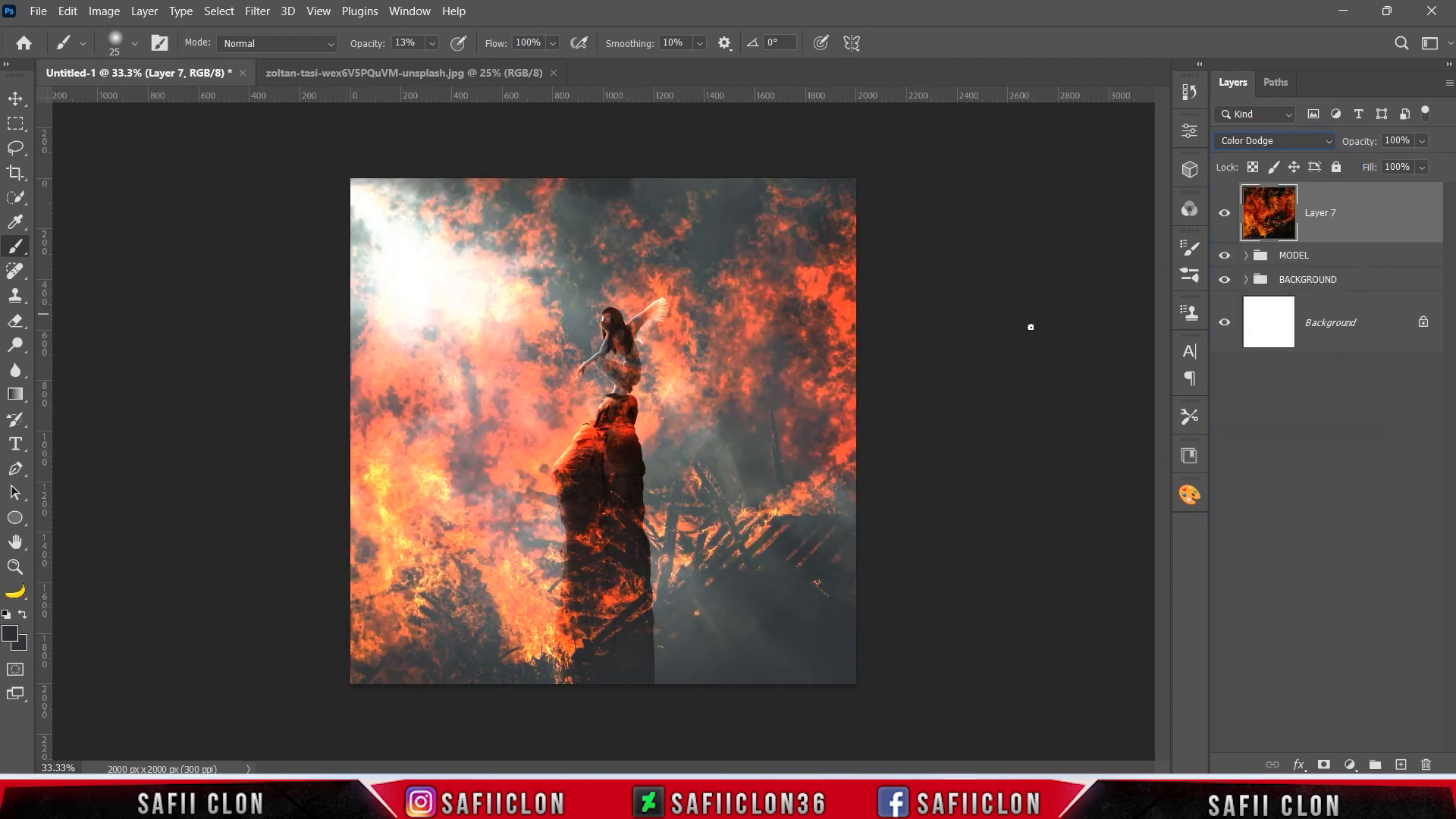
Scale the fire layer to about 78% and move it down so the flames cover the lower half of the canvas.
key(ctrl+t)
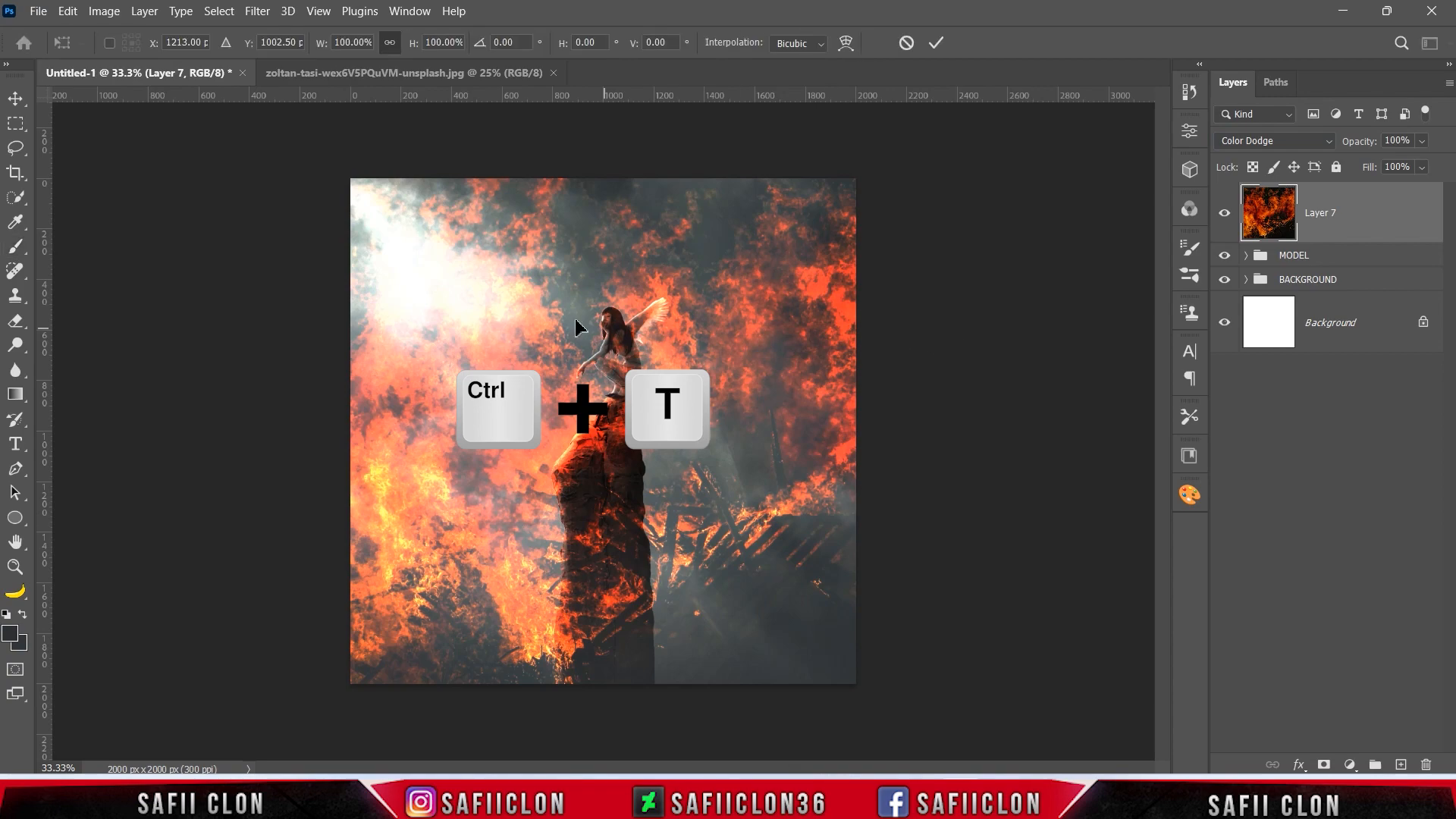
drag(388, 291, 572, 332)
drag(185, 471, 455, 473)
drag(770, 500, 547, 689)
drag(1006, 433, 1188, 339)
drag(781, 558, 774, 608)
drag(228, 383, 186, 358)
drag(785, 486, 805, 465)
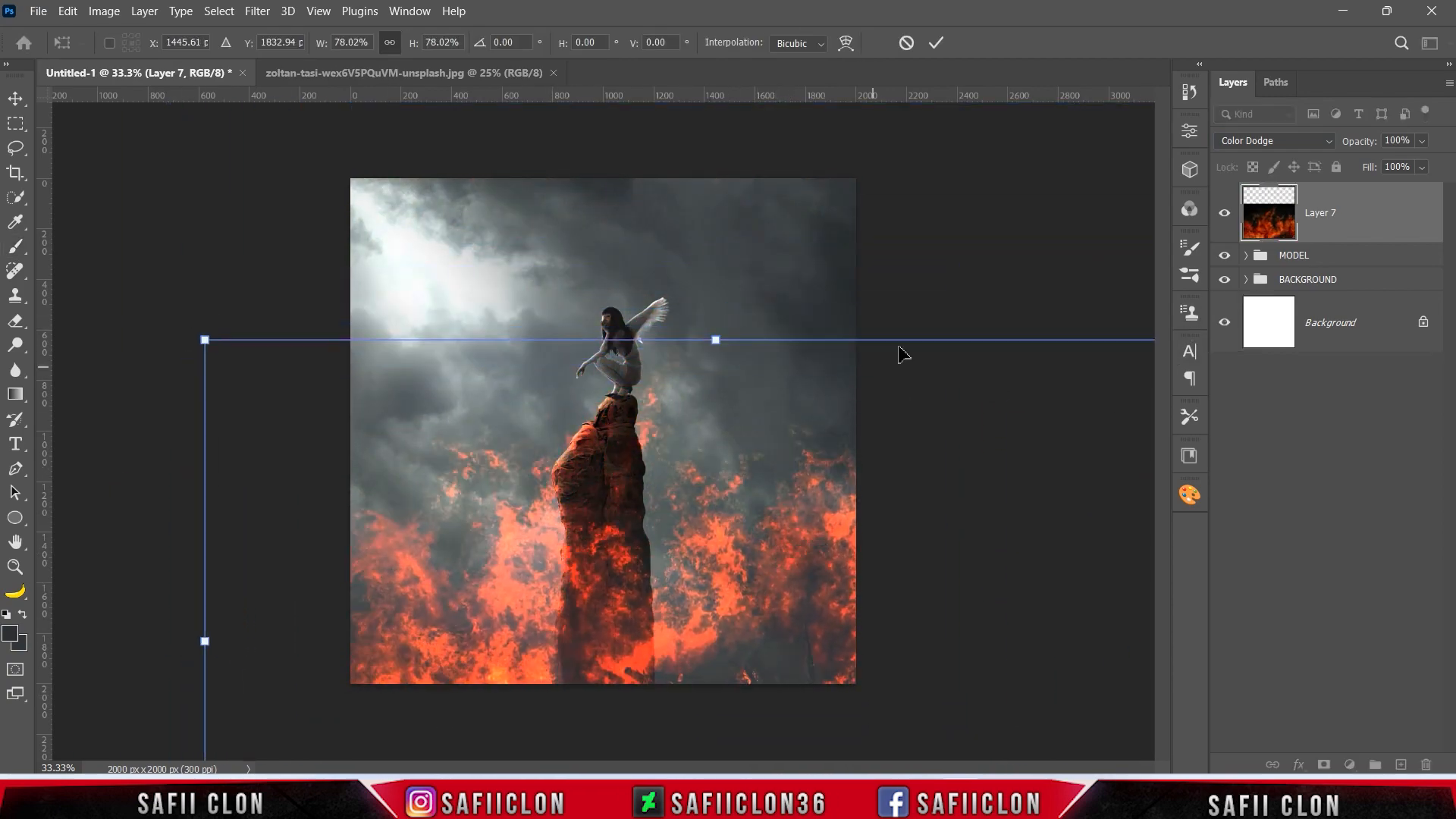
Rotate the fire by about 2°, stretch its height to about 82%, reposition it slightly and apply the transformation.
drag(909, 304, 923, 311)
drag(801, 527, 880, 561)
drag(717, 362, 719, 333)
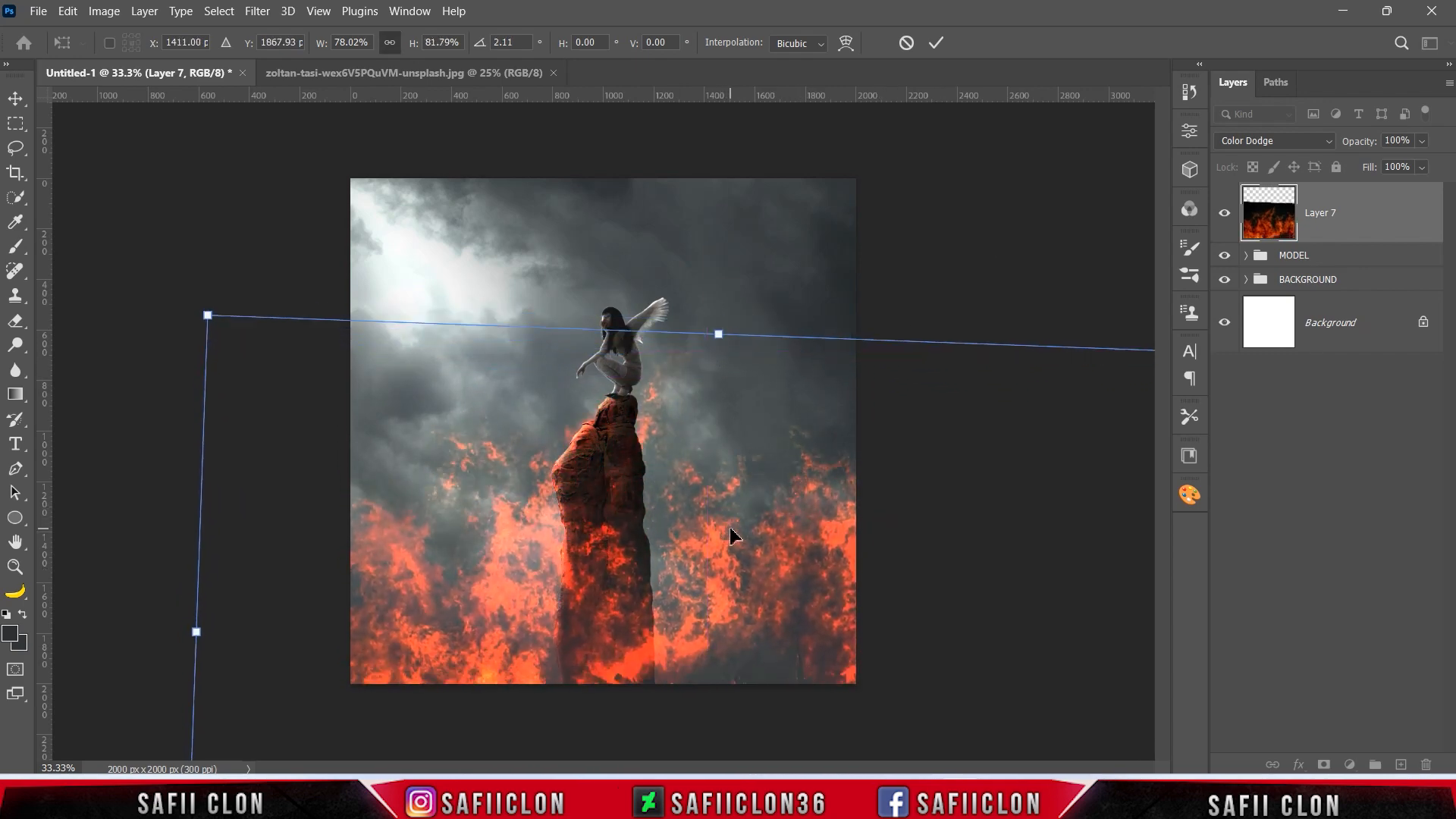
drag(756, 556, 756, 557)
click(934, 43)
key(b)
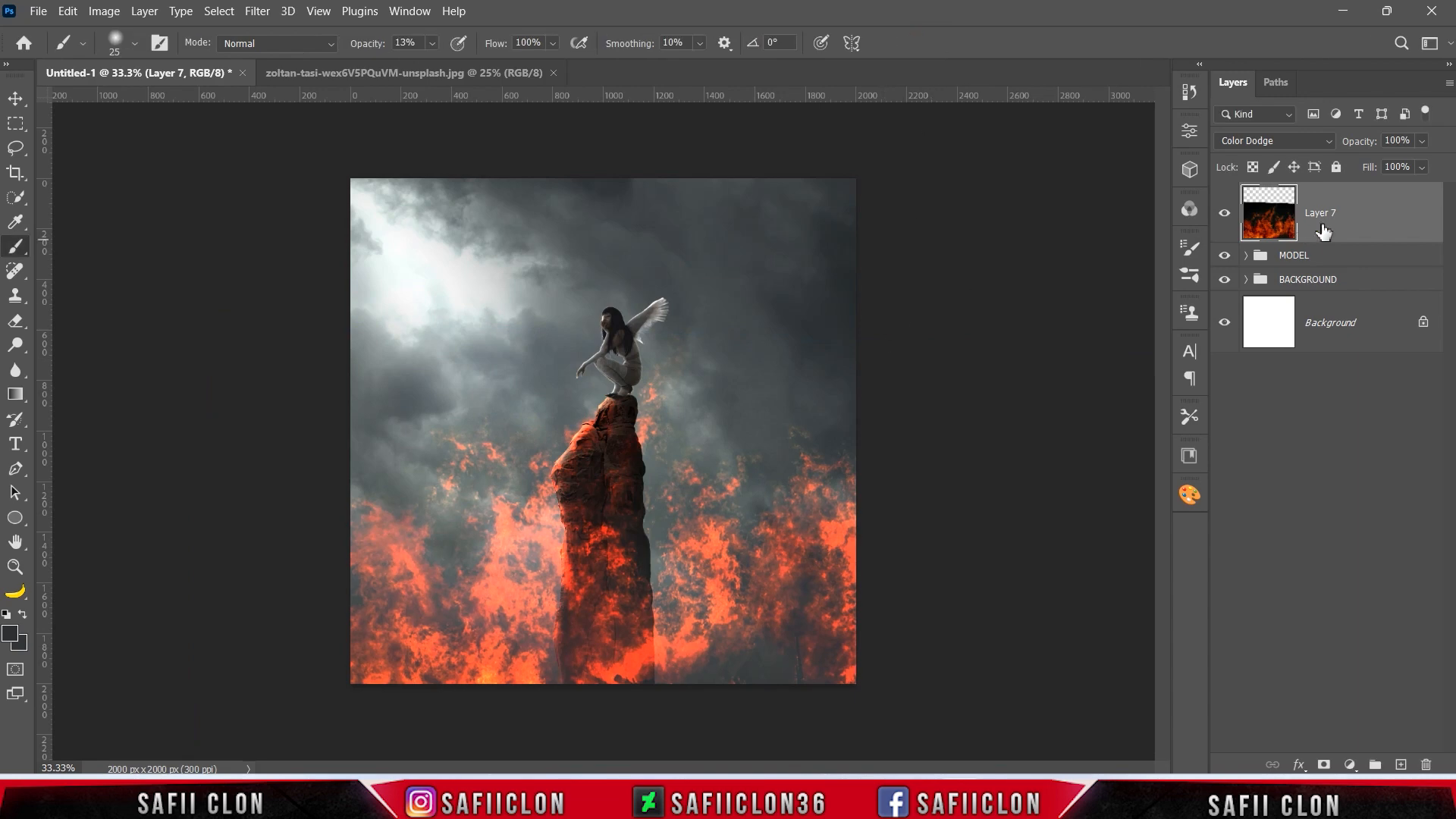
Duplicate the fire layer under the default copy name.
right_click(1368, 222)
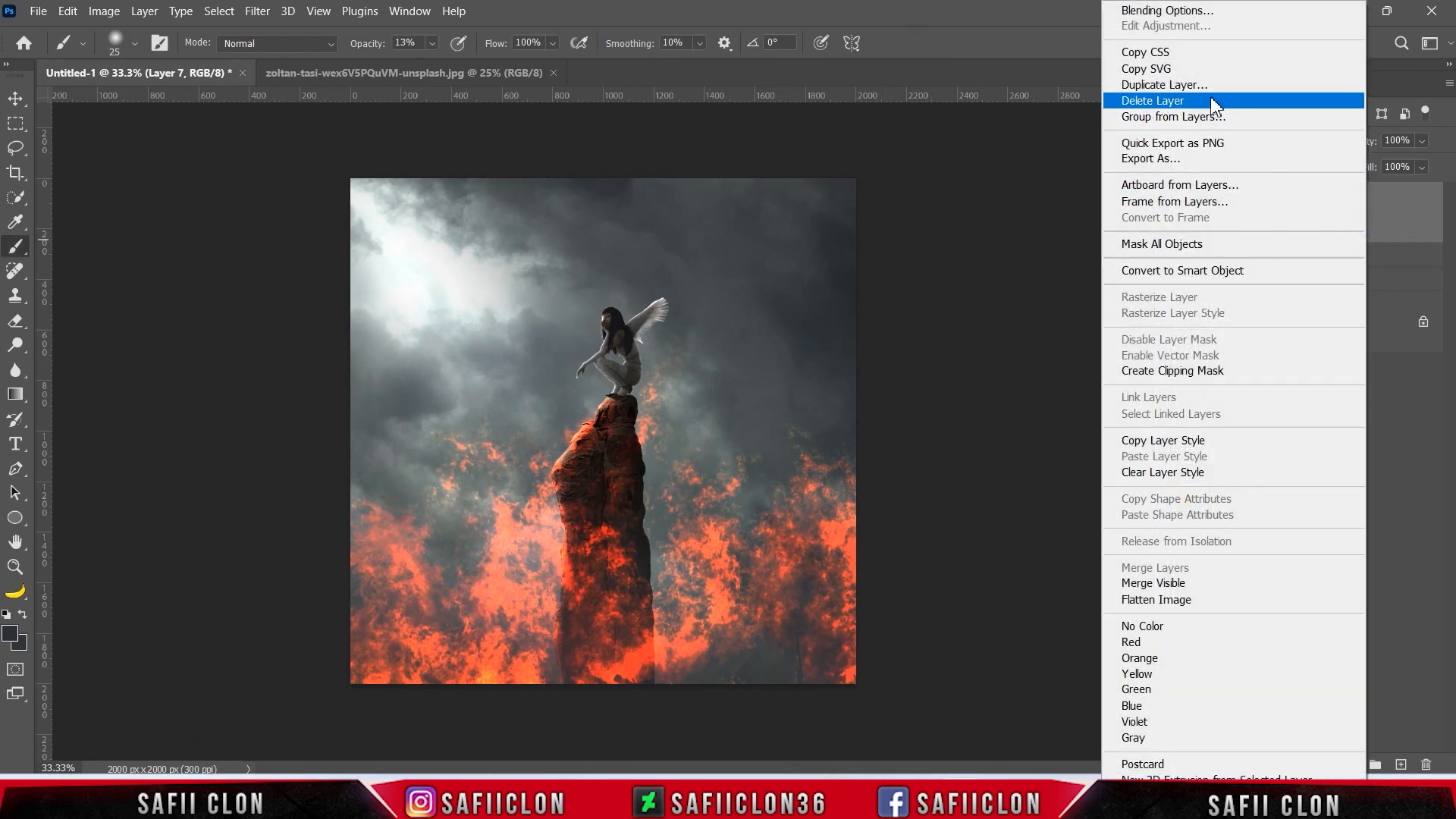
click(1335, 99)
click(884, 209)
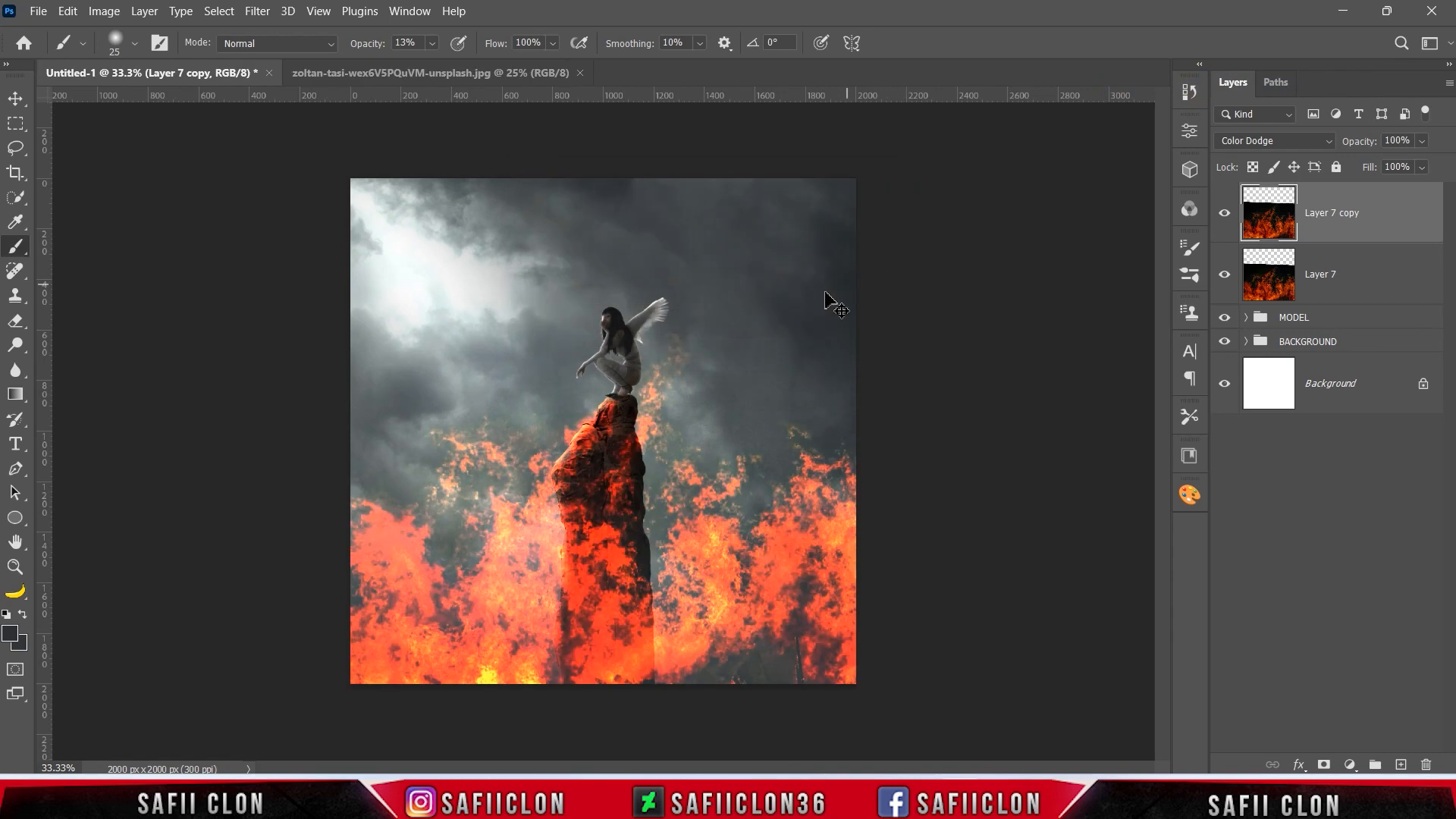
Flip the duplicated fire horizontally and shift it up and to the left so its flames reach the crouching woman.
key(ctrl+t)
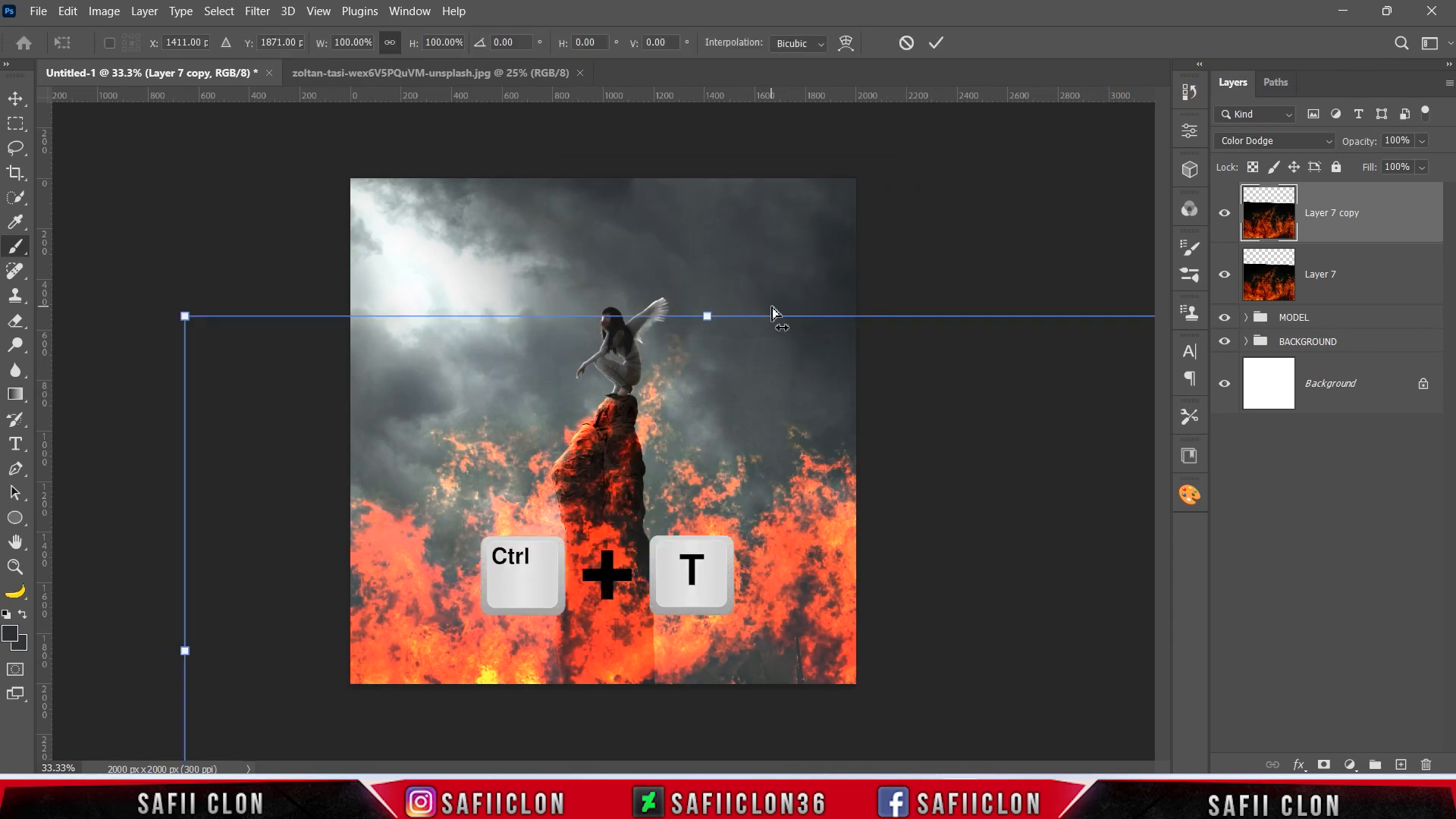
right_click(561, 469)
click(636, 440)
drag(831, 548, 619, 504)
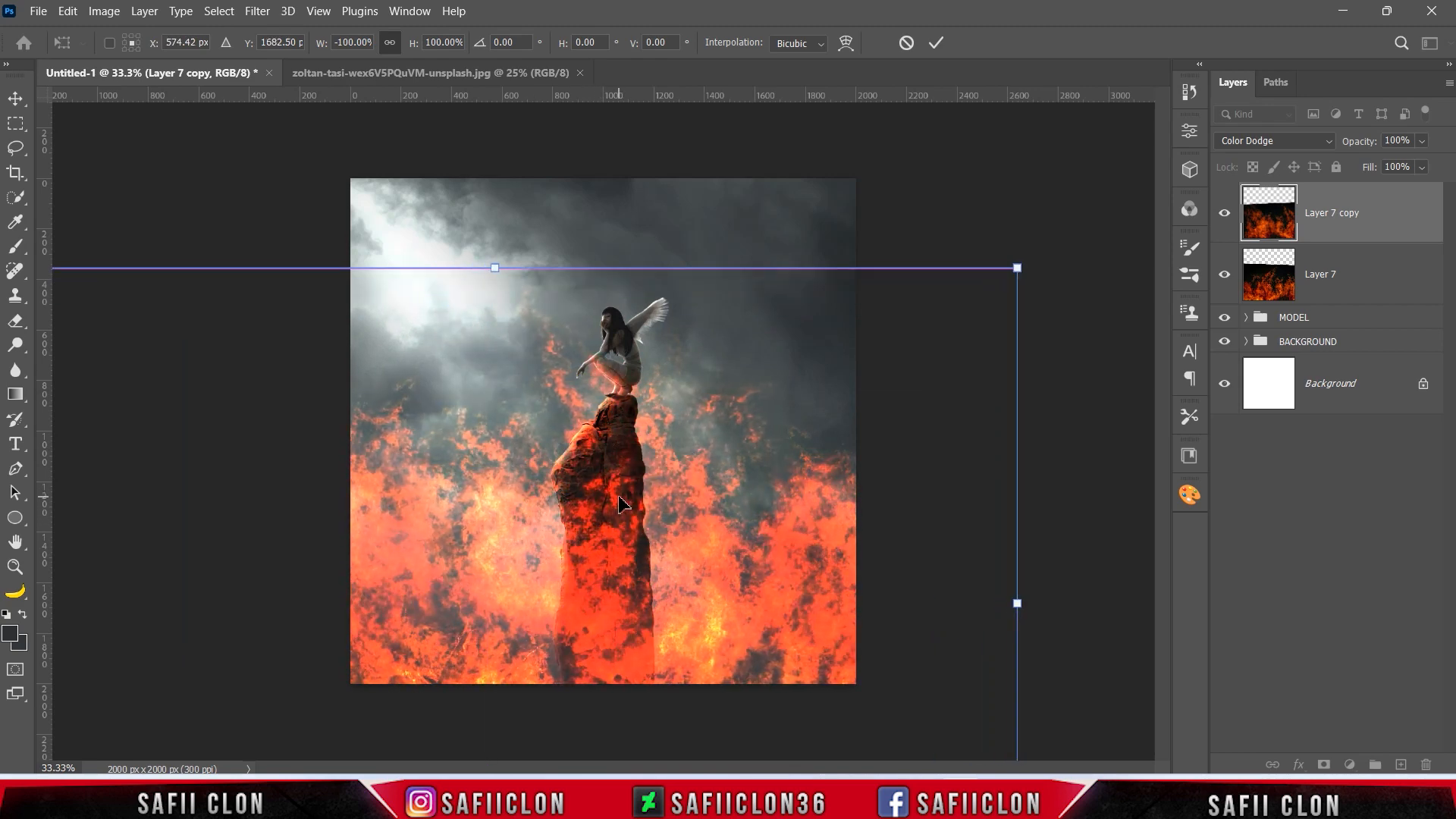
click(940, 42)
key(b)
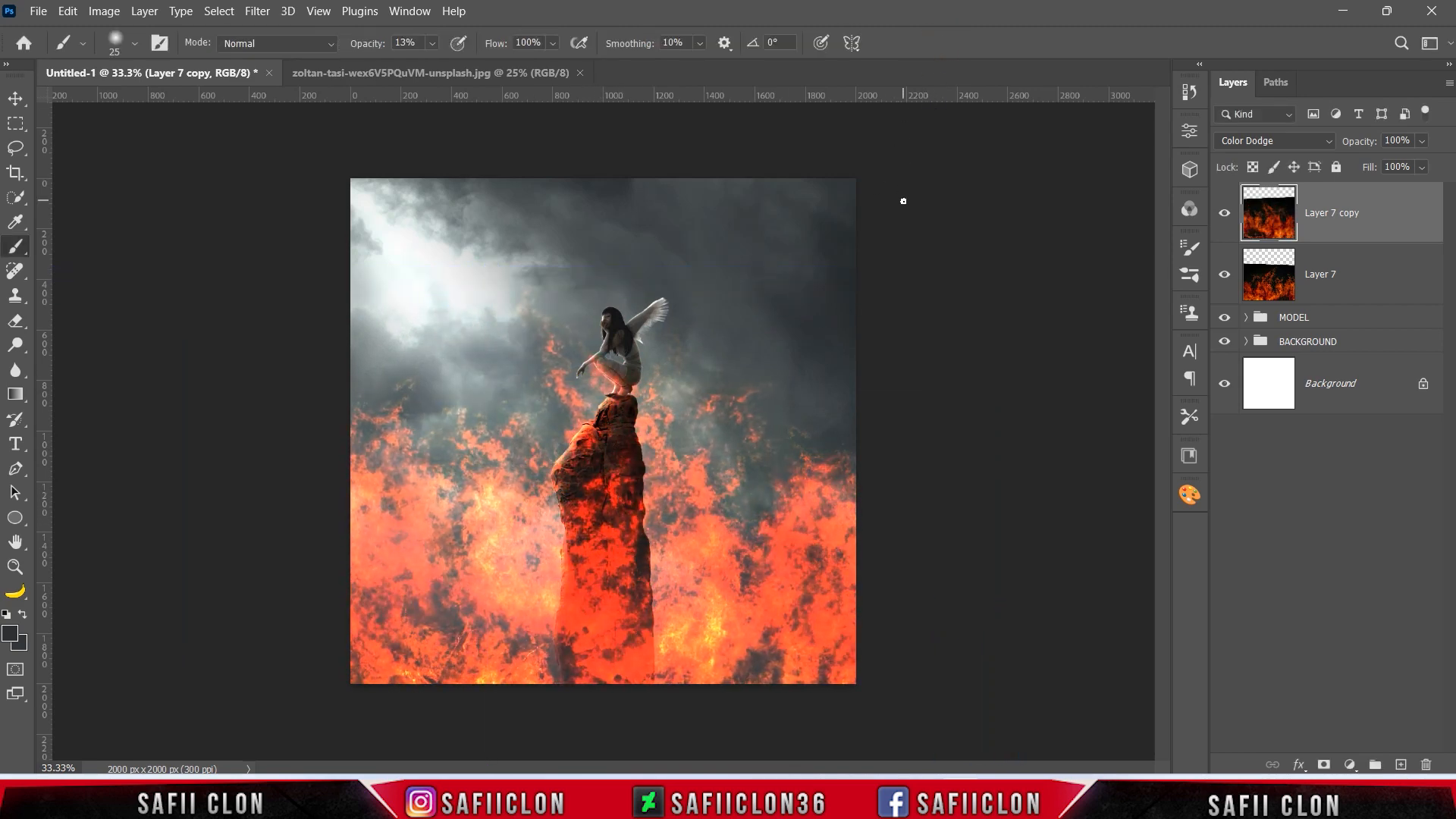
Set the duplicated fire's blend mode to Linear Dodge (Add) and hide it with an inverted, black layer mask.
click(1225, 213)
click(1224, 213)
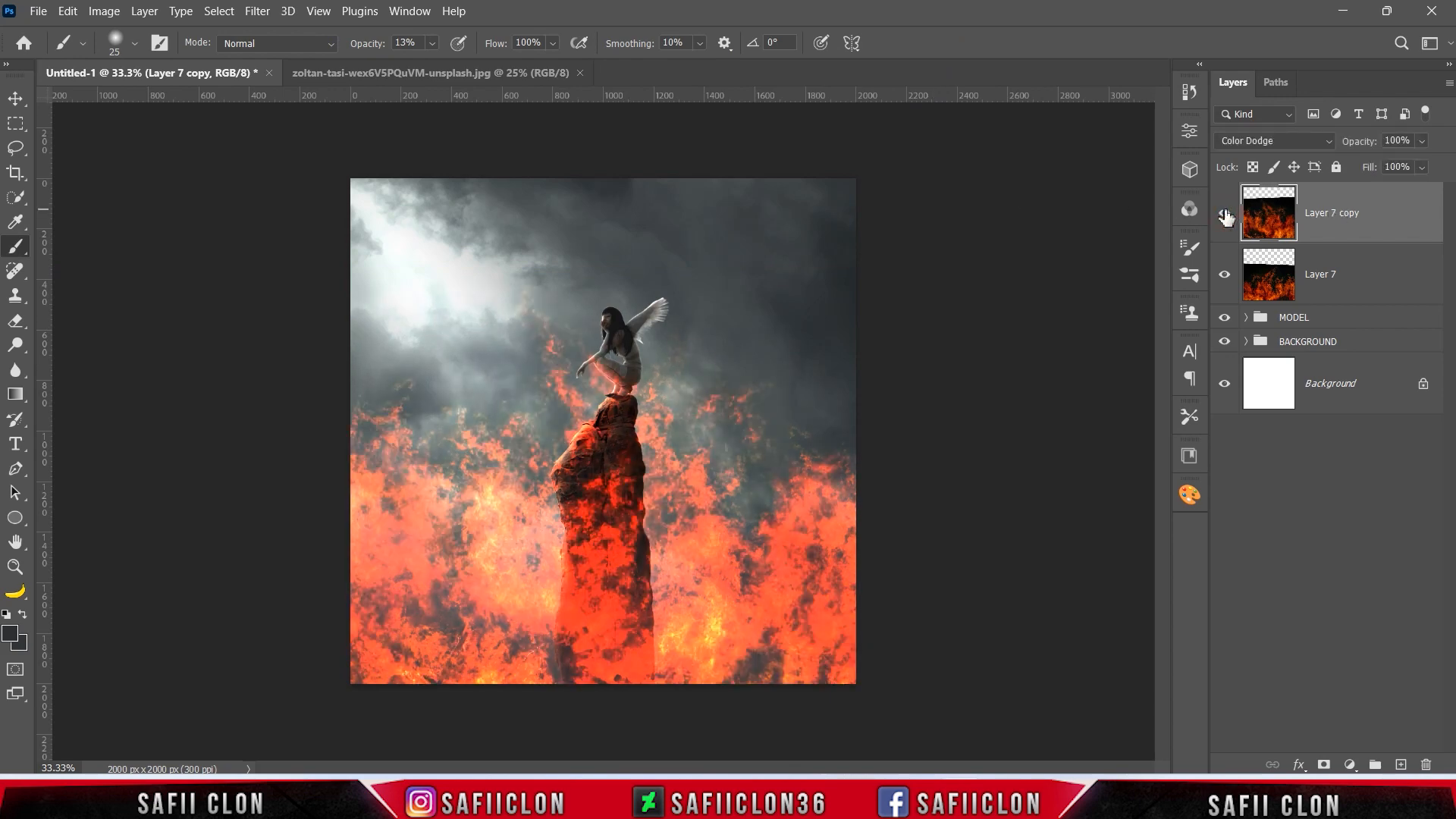
click(1330, 139)
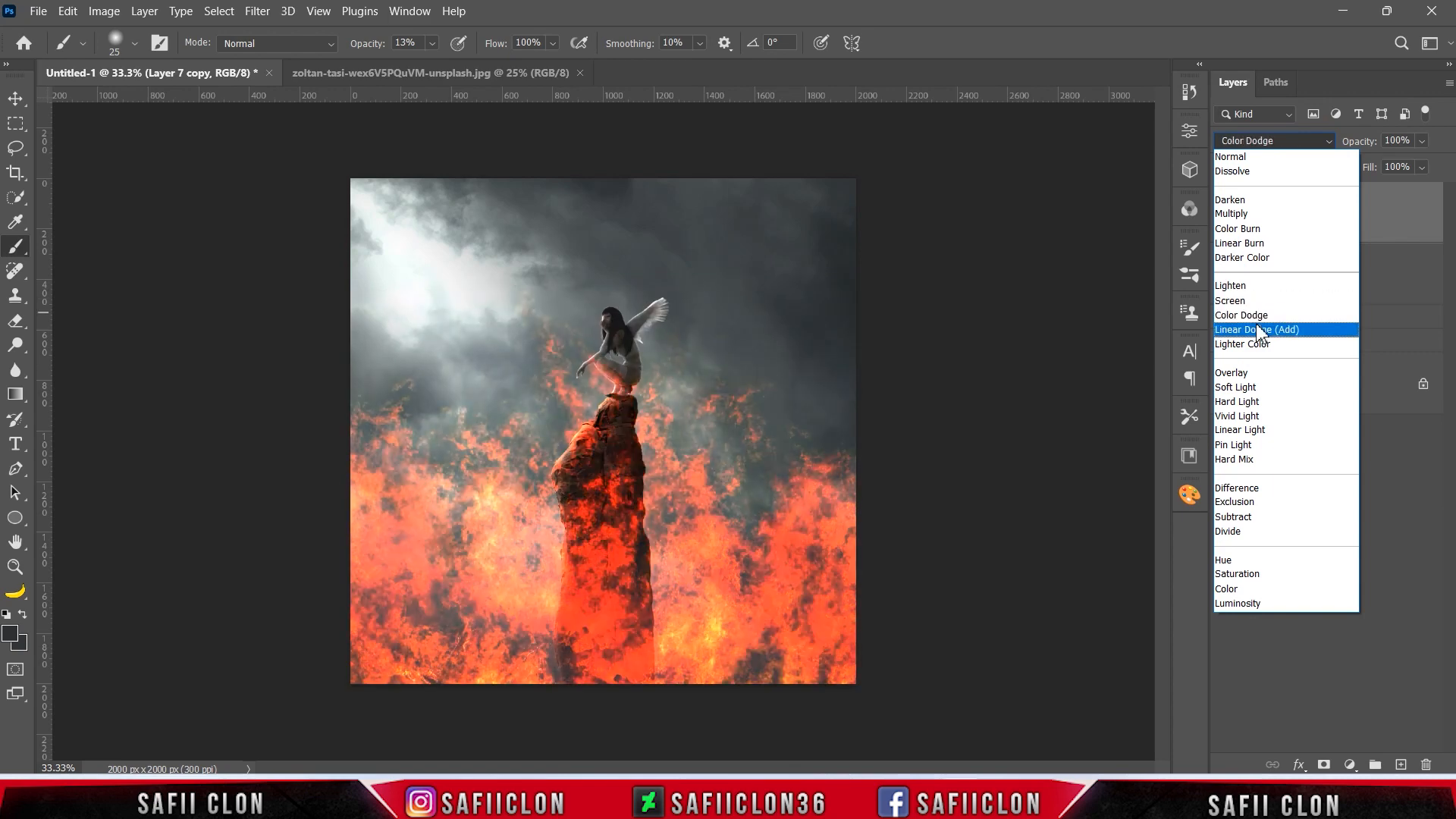
click(1257, 330)
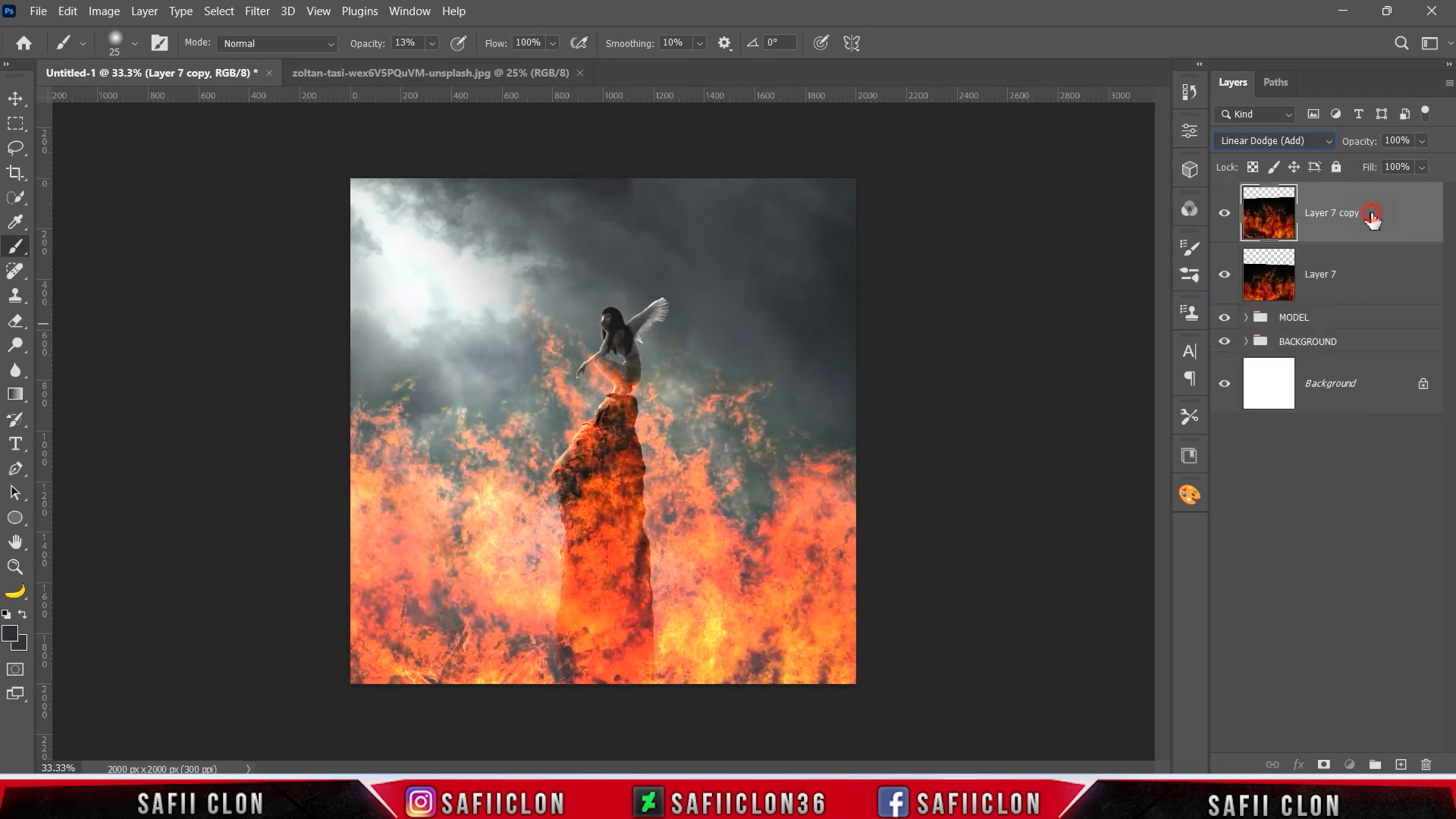
click(1324, 765)
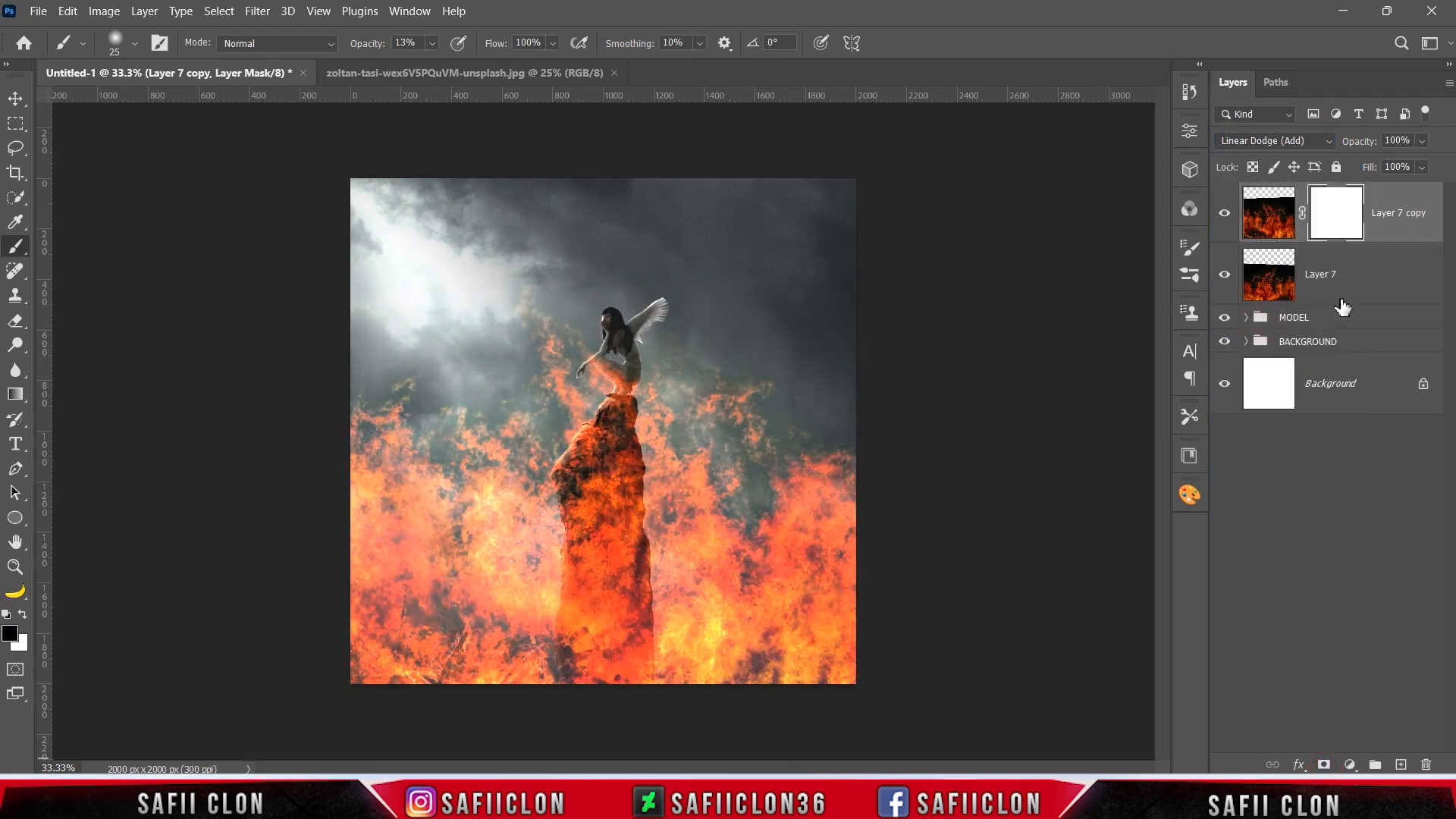
key(ctrl+i)
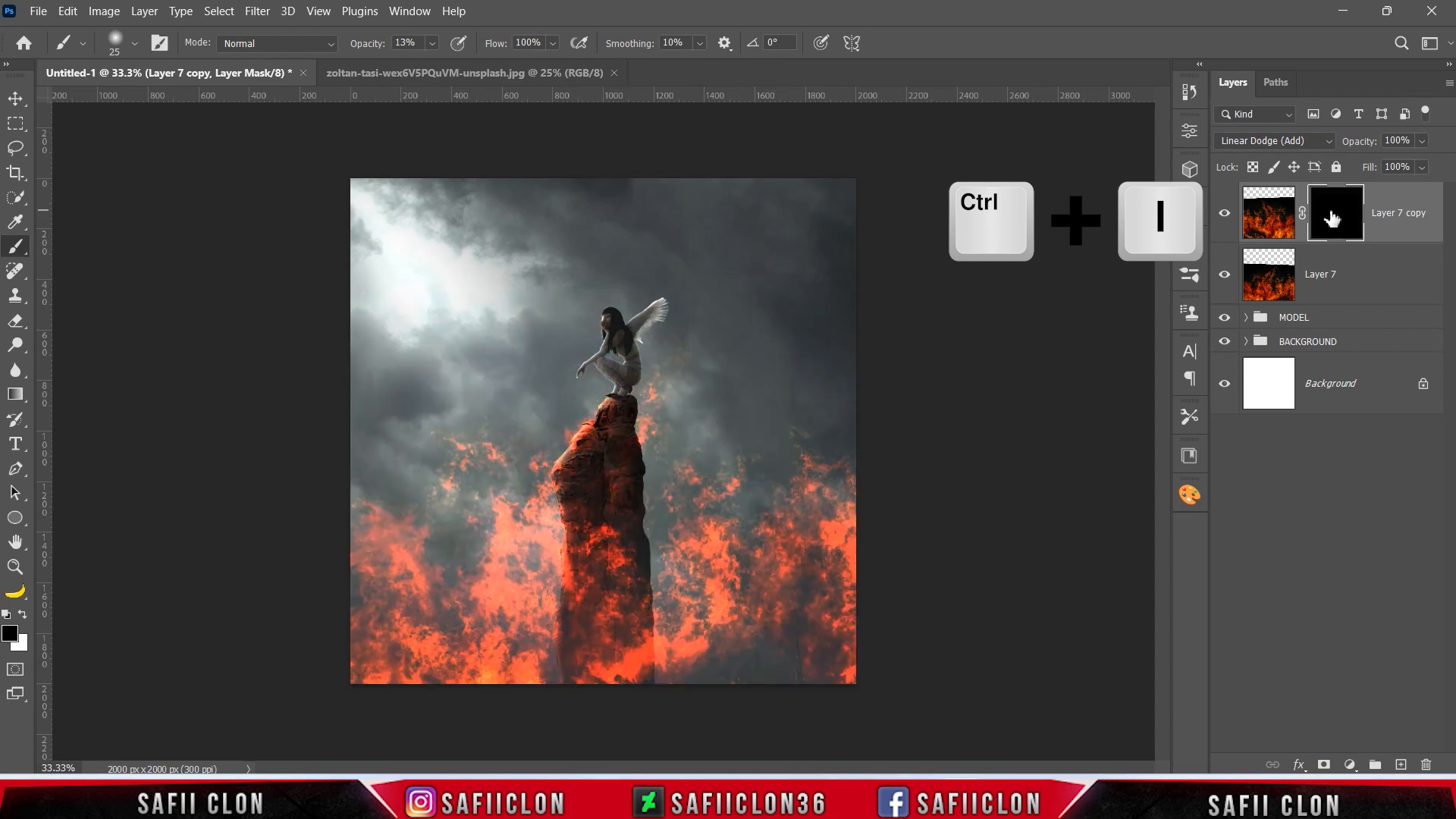
Set up a Soft Round brush at 34 px and 13% opacity with white as the foreground colour.
right_click(13, 254)
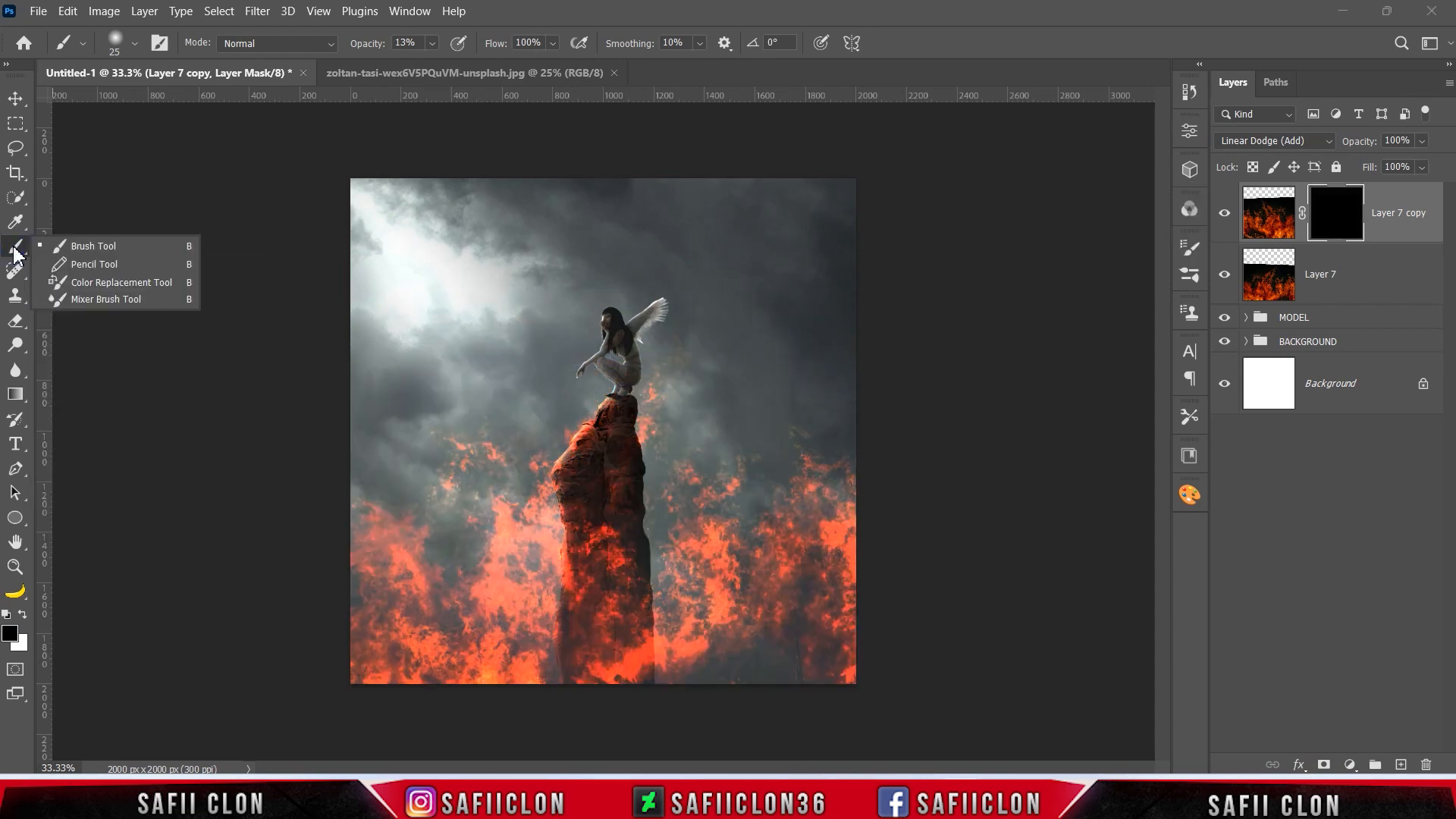
click(85, 247)
click(134, 44)
click(142, 278)
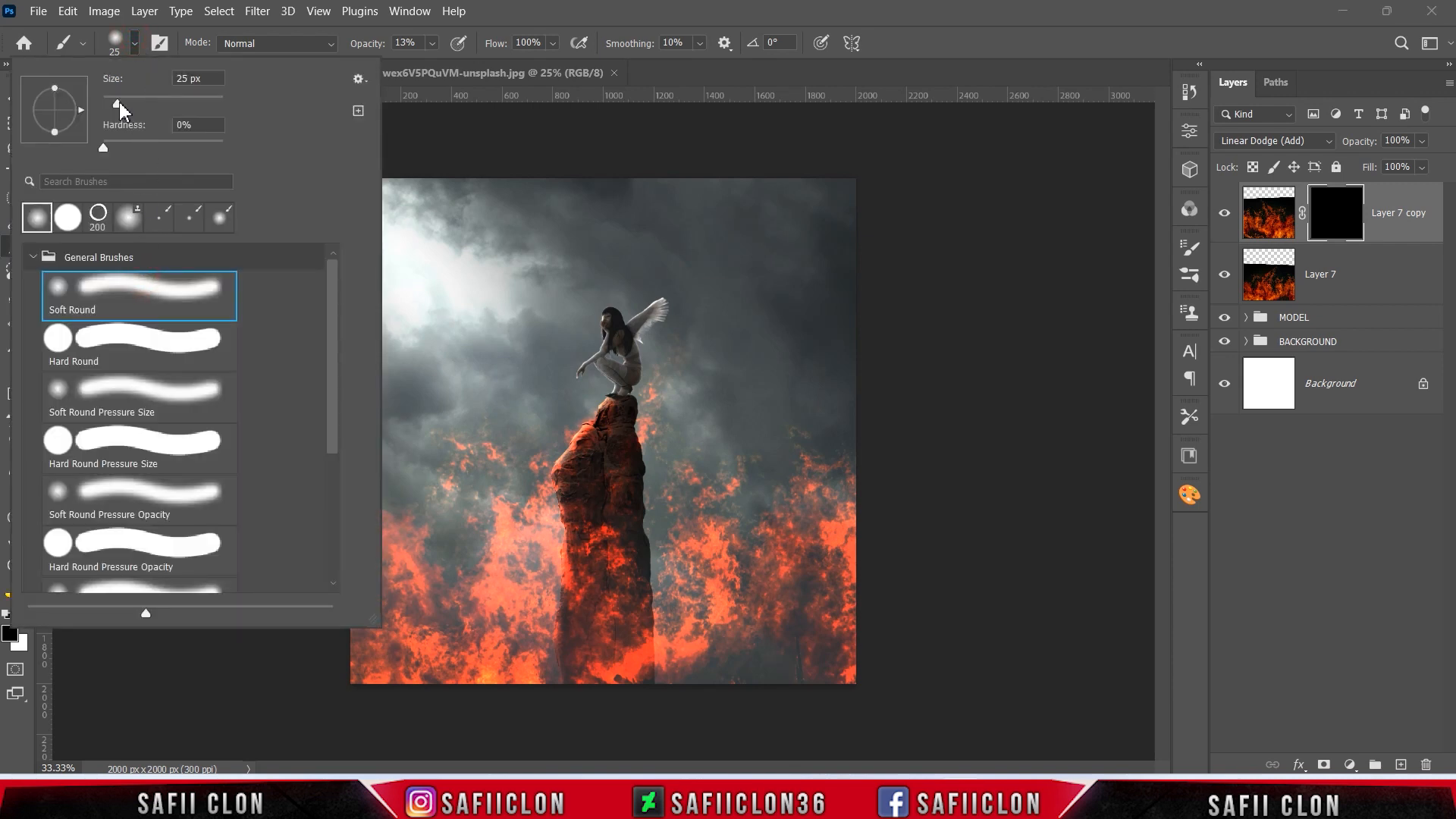
click(136, 43)
click(431, 43)
click(434, 46)
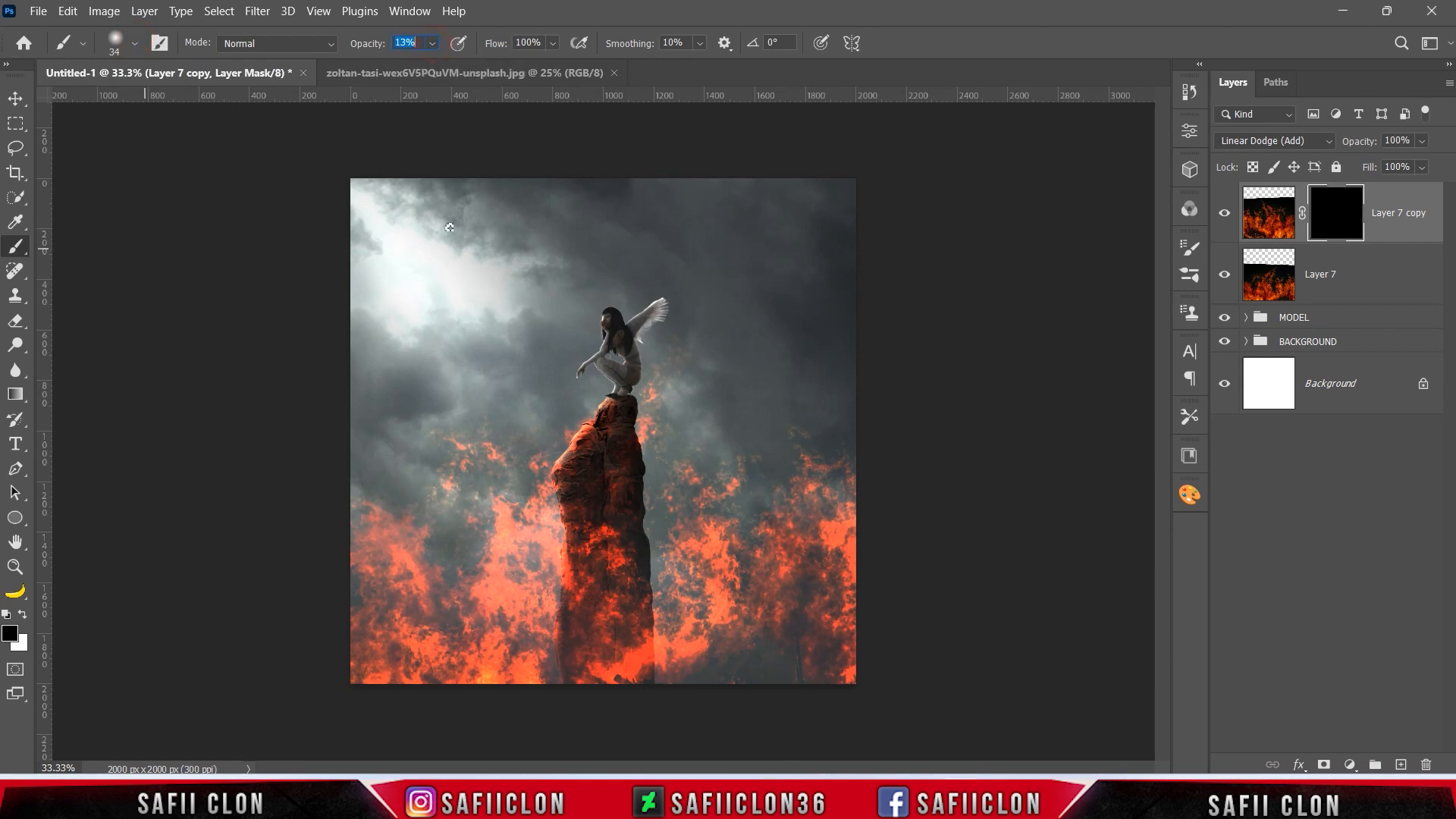
click(22, 614)
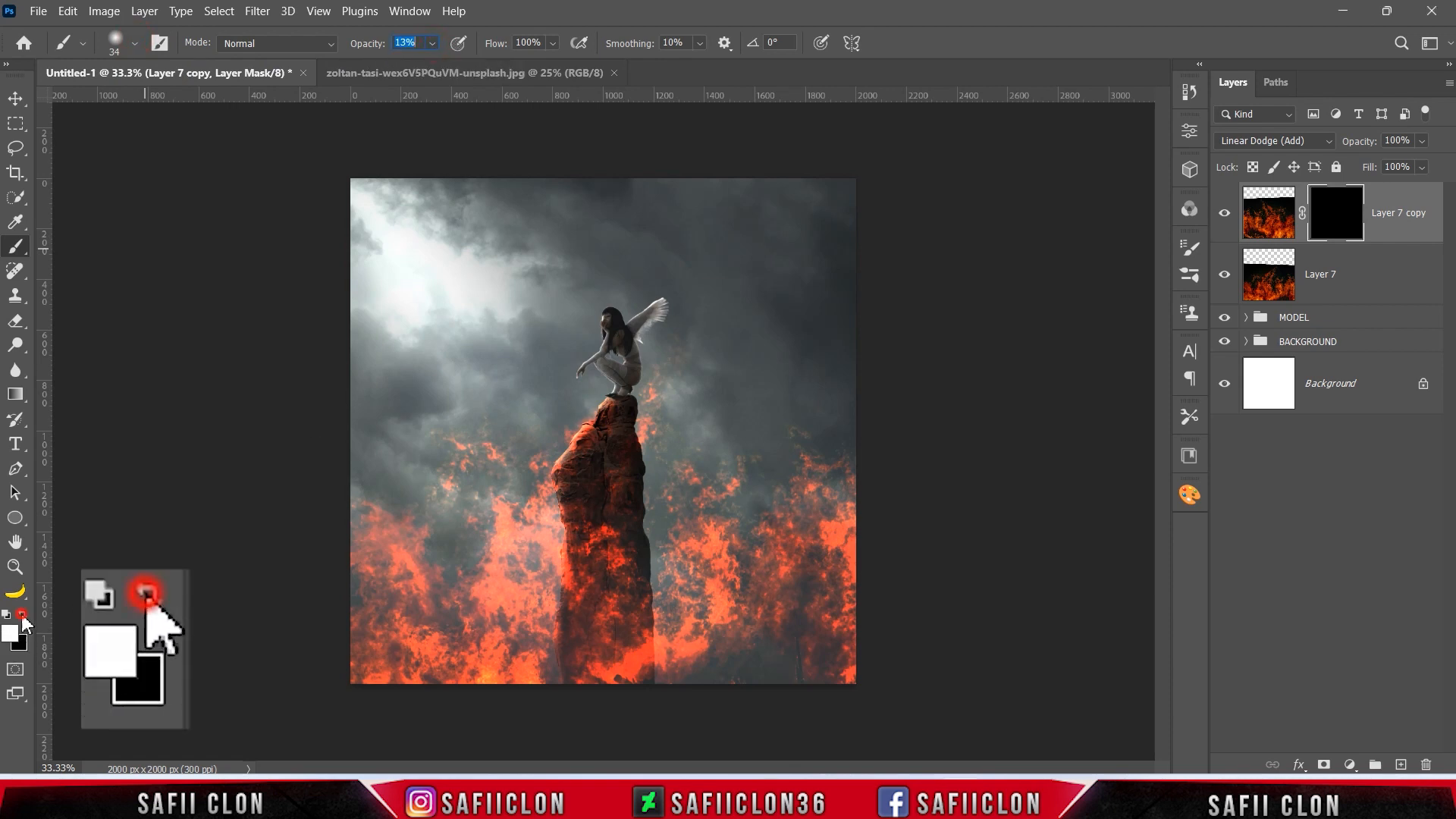
Paint white on the mask over the rock pillar's top and body, enlarging the brush from 50 to 90 px.
scroll(662, 506, up, 1)
scroll(662, 507, up, 1)
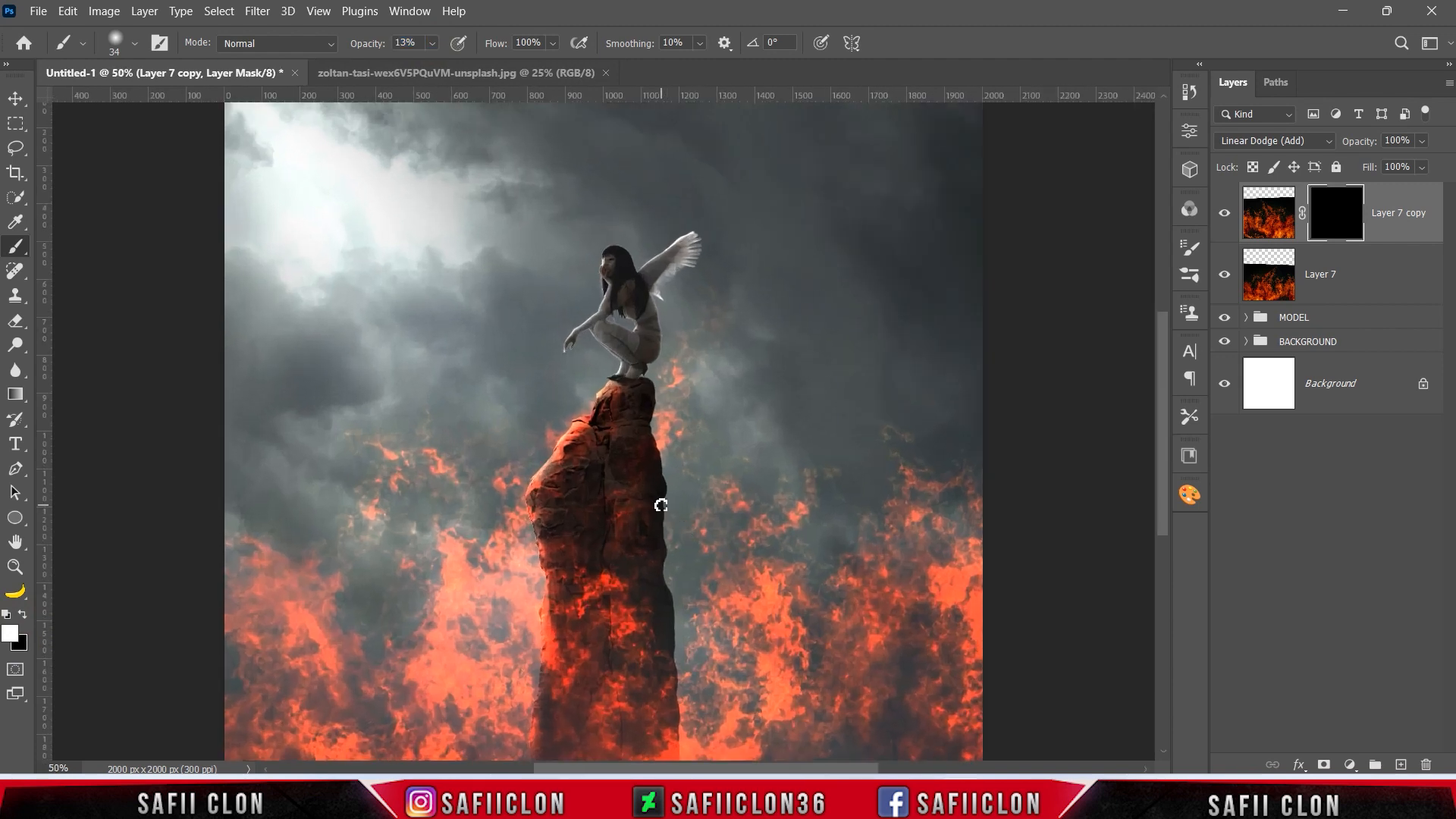
scroll(611, 496, up, 1)
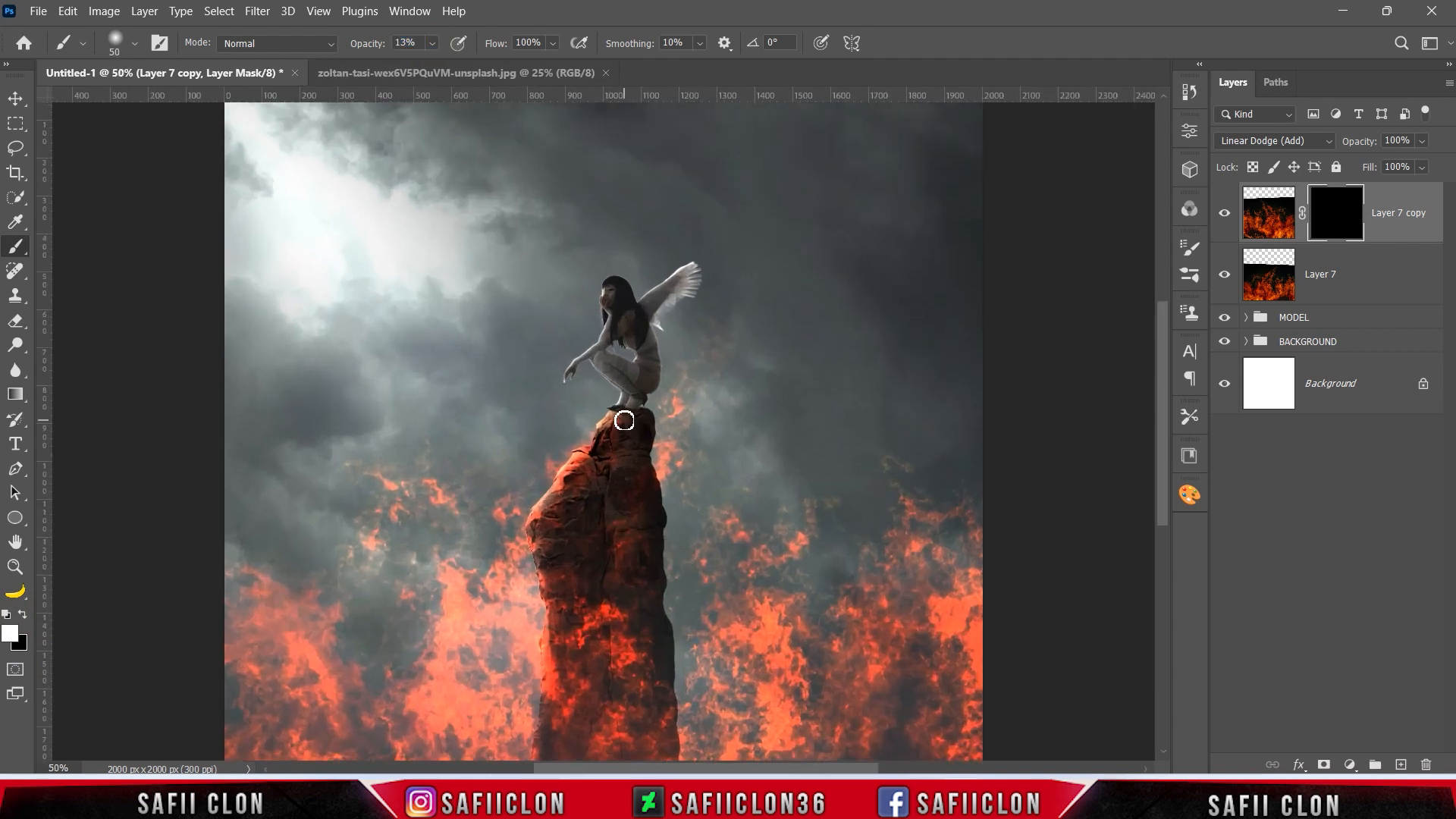
drag(635, 410, 611, 452)
key(bracketright)
key(bracketright)
key(bracketright)
key(bracketright)
scroll(606, 470, down, 3)
drag(644, 571, 580, 605)
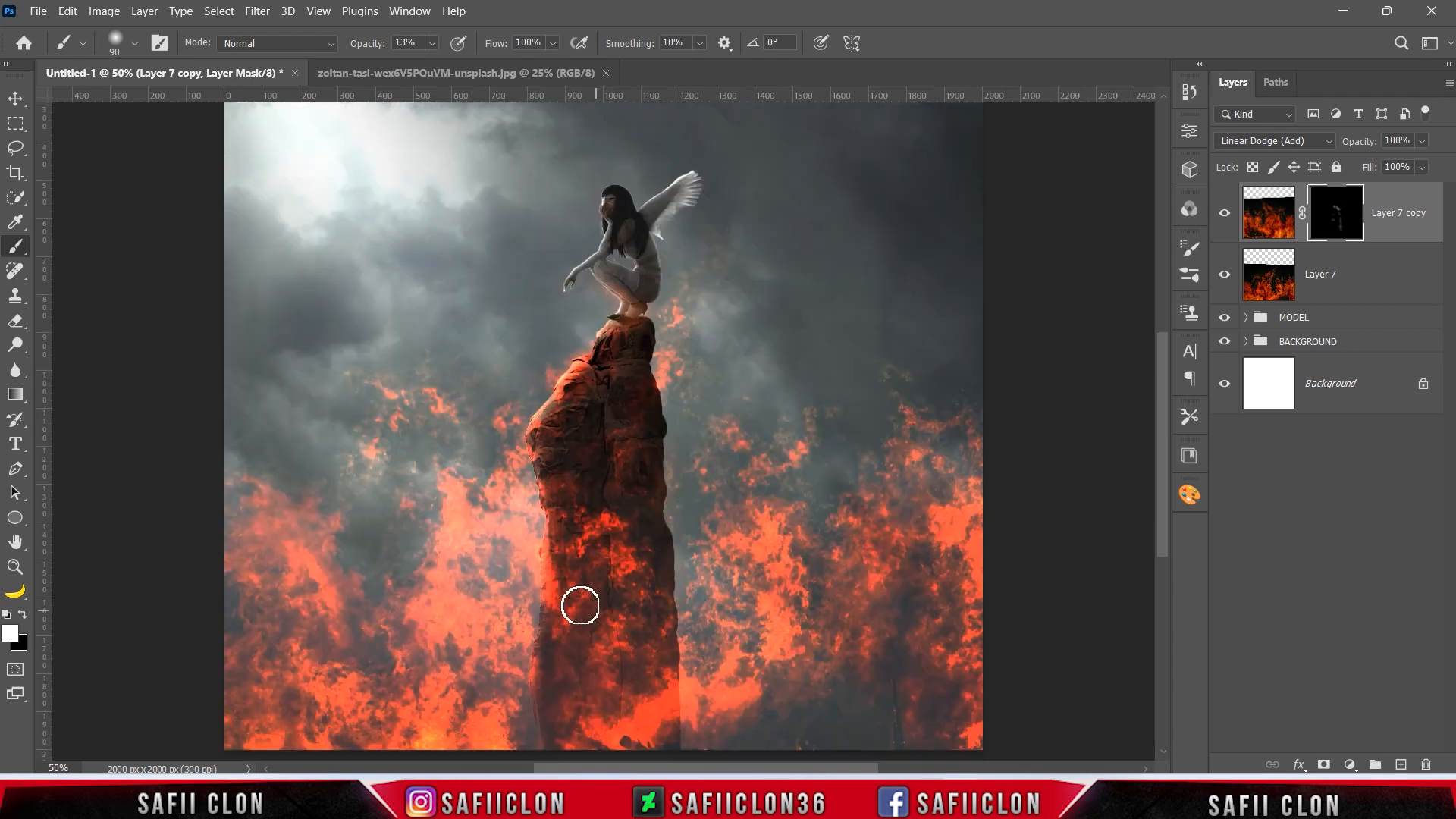
Paint in more duplicated flames around the pillar and beside the woman with a 125 px brush, and compare with the layer hidden.
scroll(580, 605, down, 3)
key(bracketright)
drag(465, 535, 444, 423)
scroll(455, 402, up, 2)
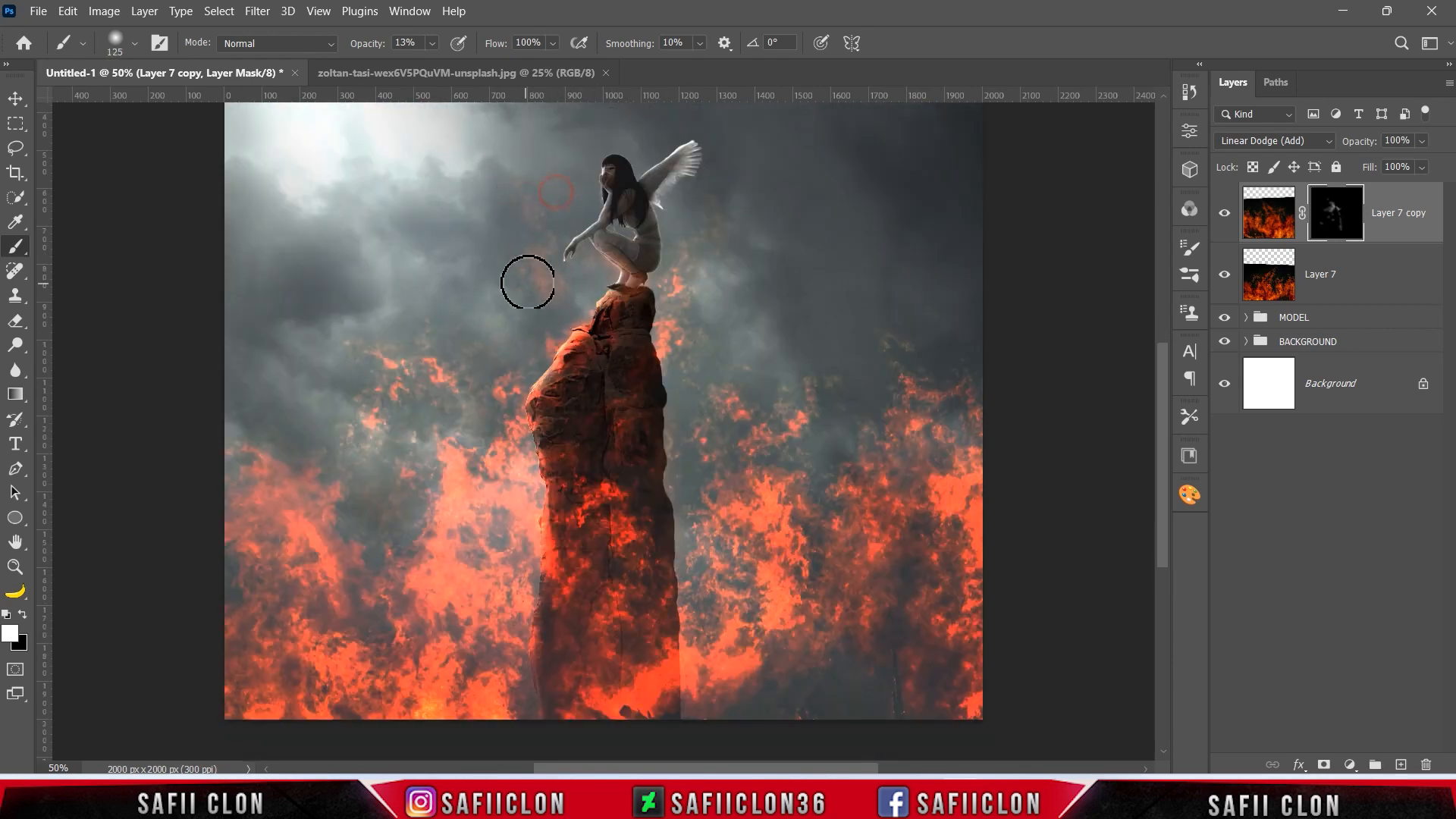
mouse_move(587, 362)
mouse_down()
mouse_move(542, 372)
mouse_move(541, 325)
mouse_up()
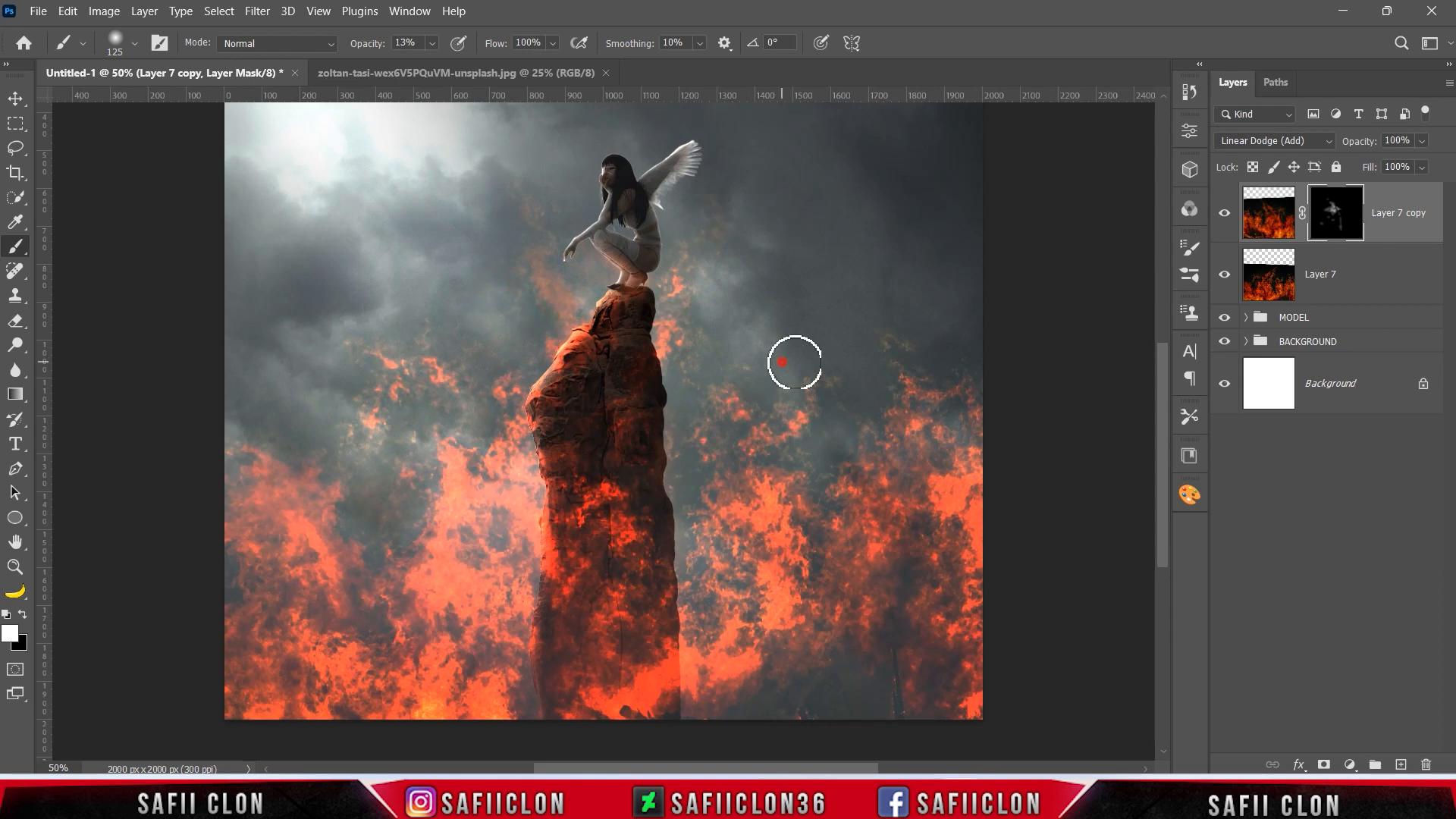
drag(880, 674, 913, 730)
drag(567, 357, 577, 356)
click(1224, 218)
click(1225, 218)
click(1224, 217)
click(1225, 217)
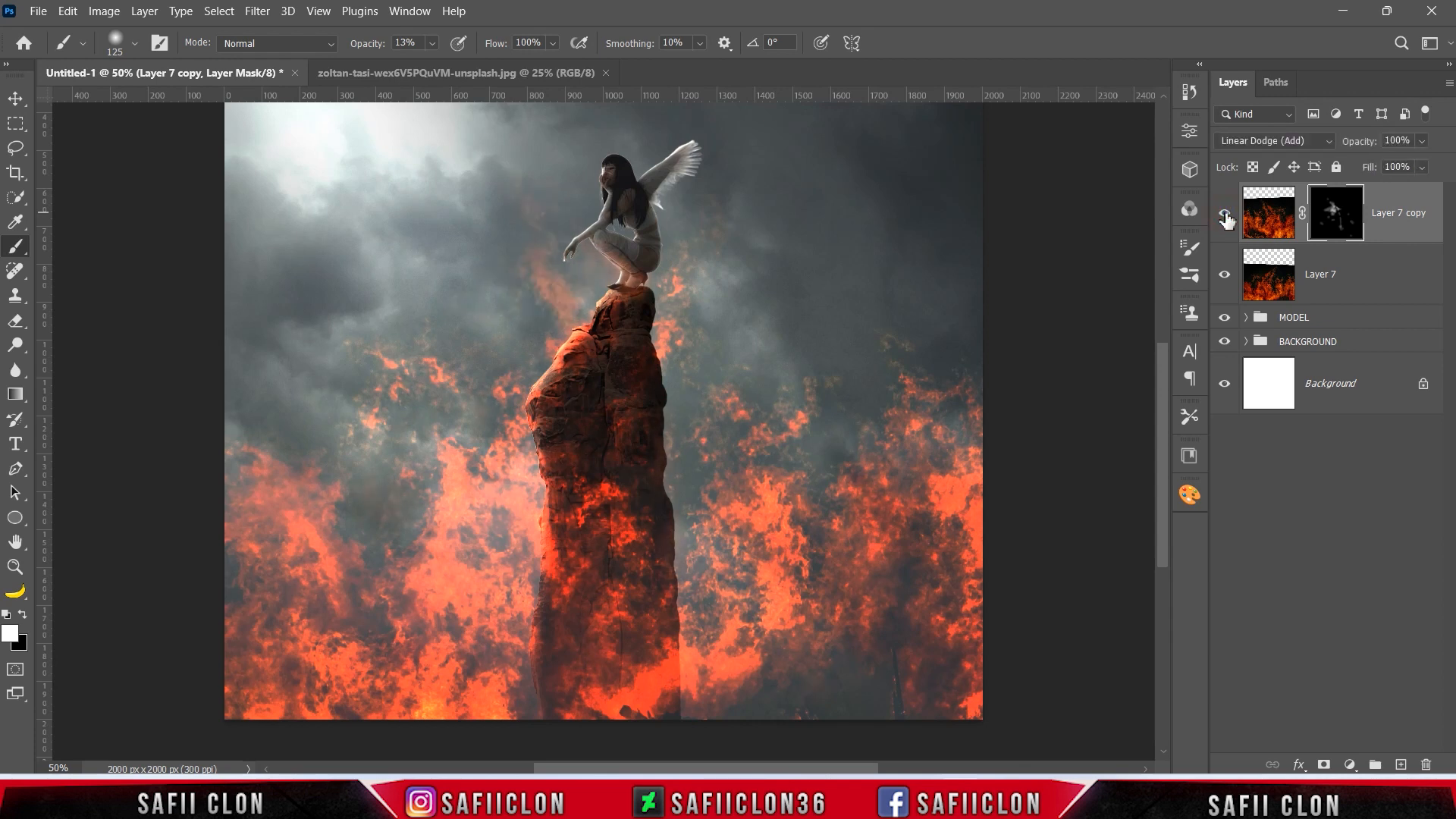
Add a Curves adjustment above the fire layers and place a midtone point at input 126, output 126.
click(1351, 760)
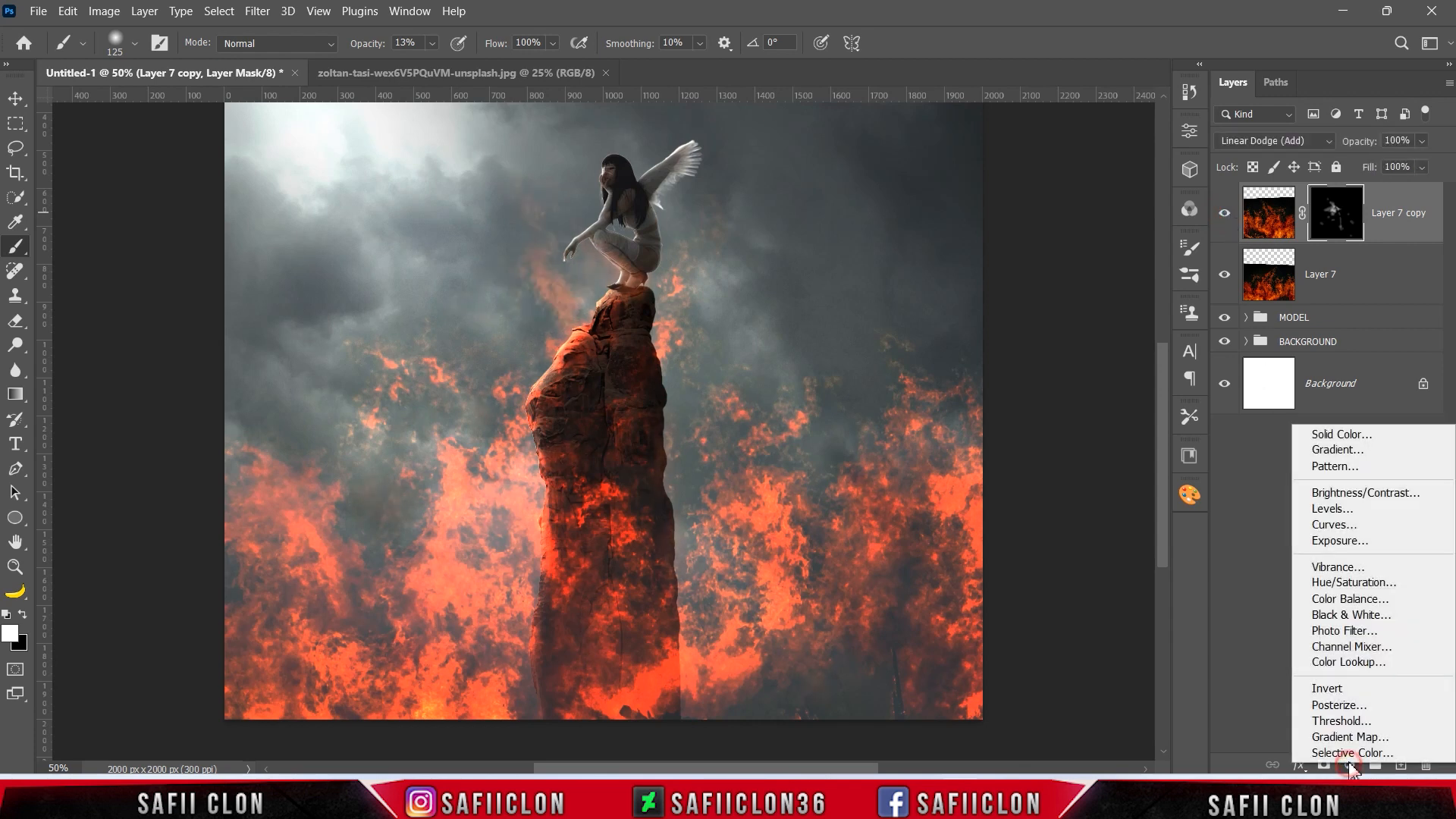
click(1335, 526)
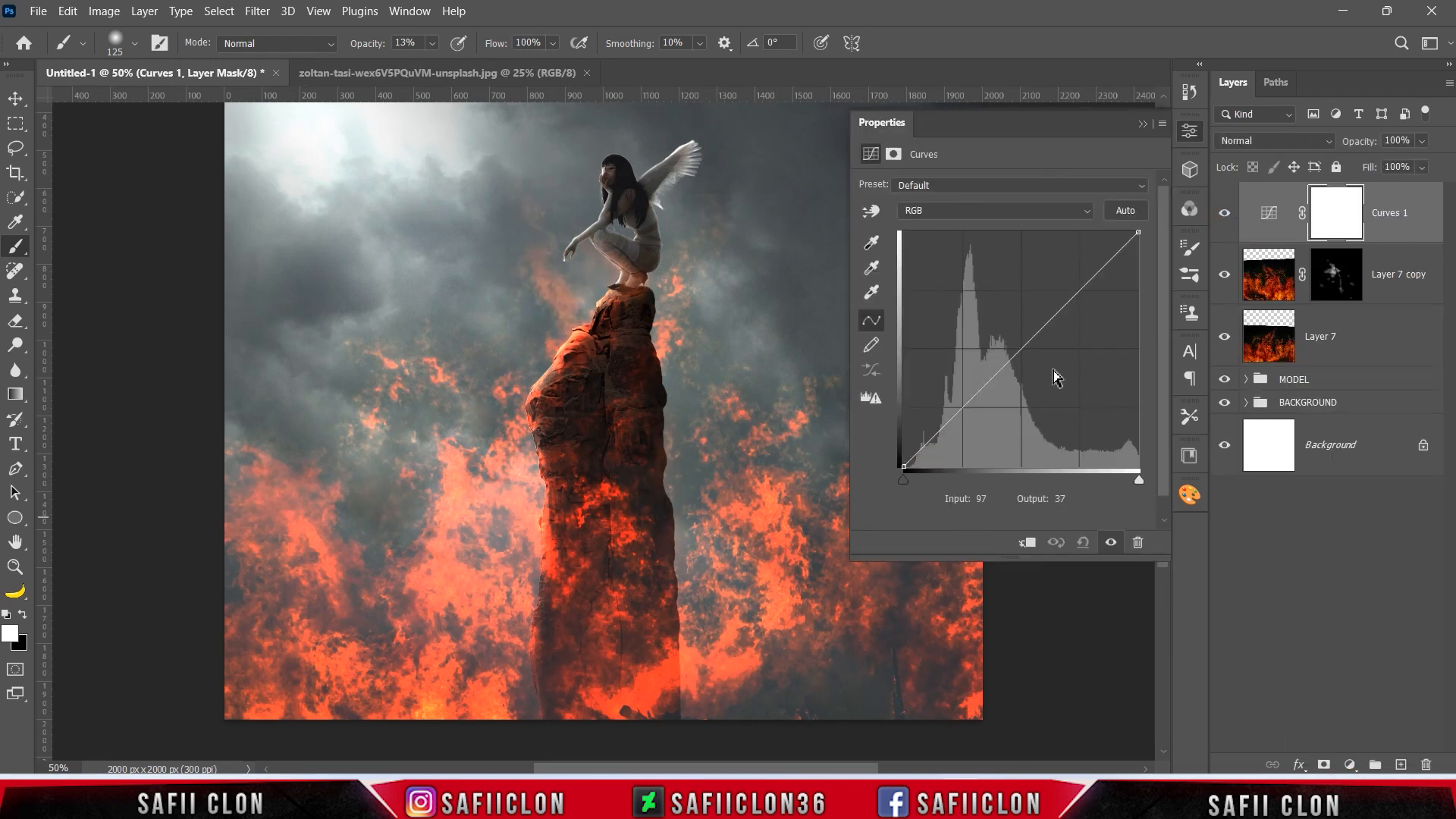
click(1024, 348)
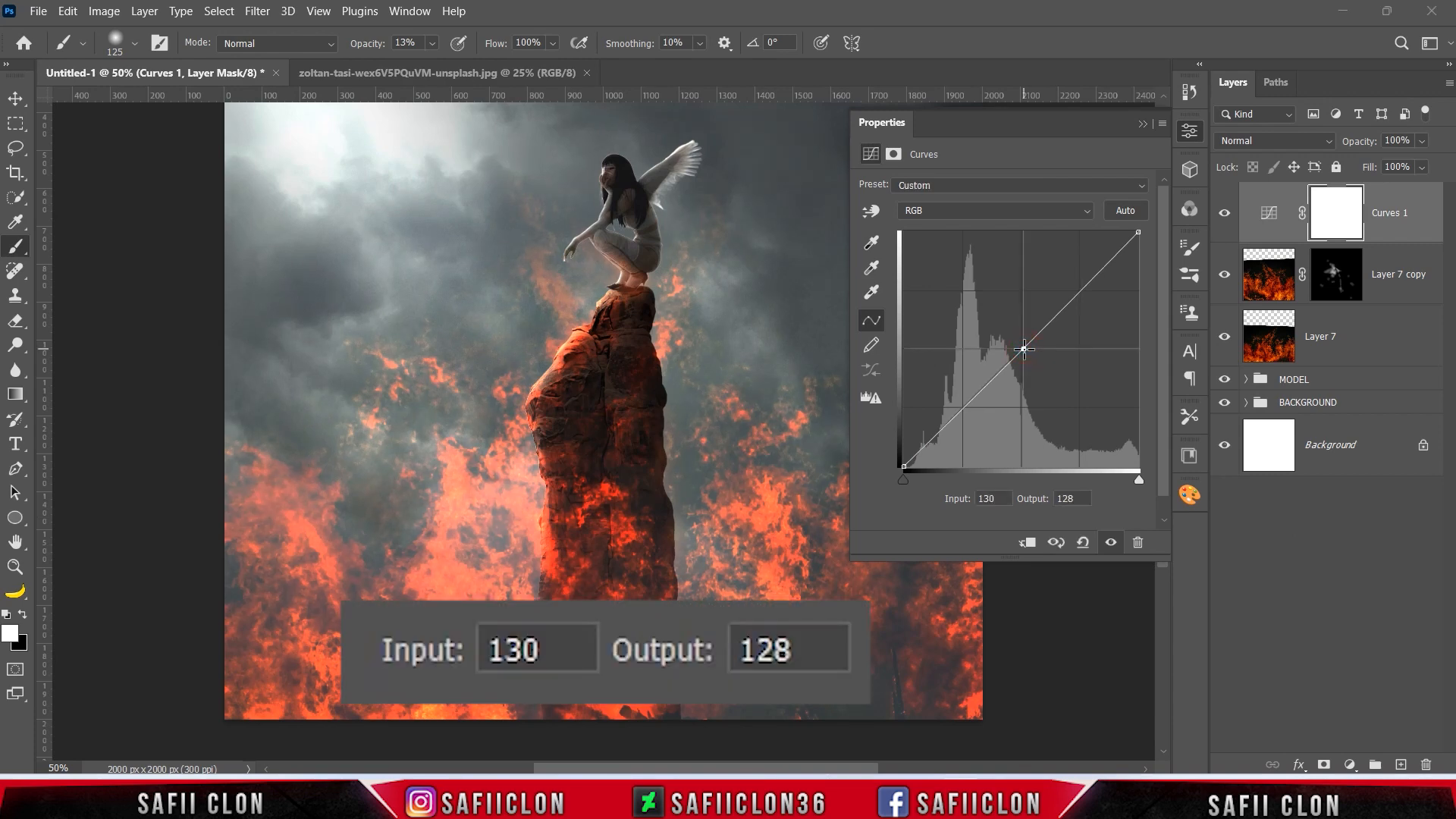
double_click(1005, 499)
text(126)
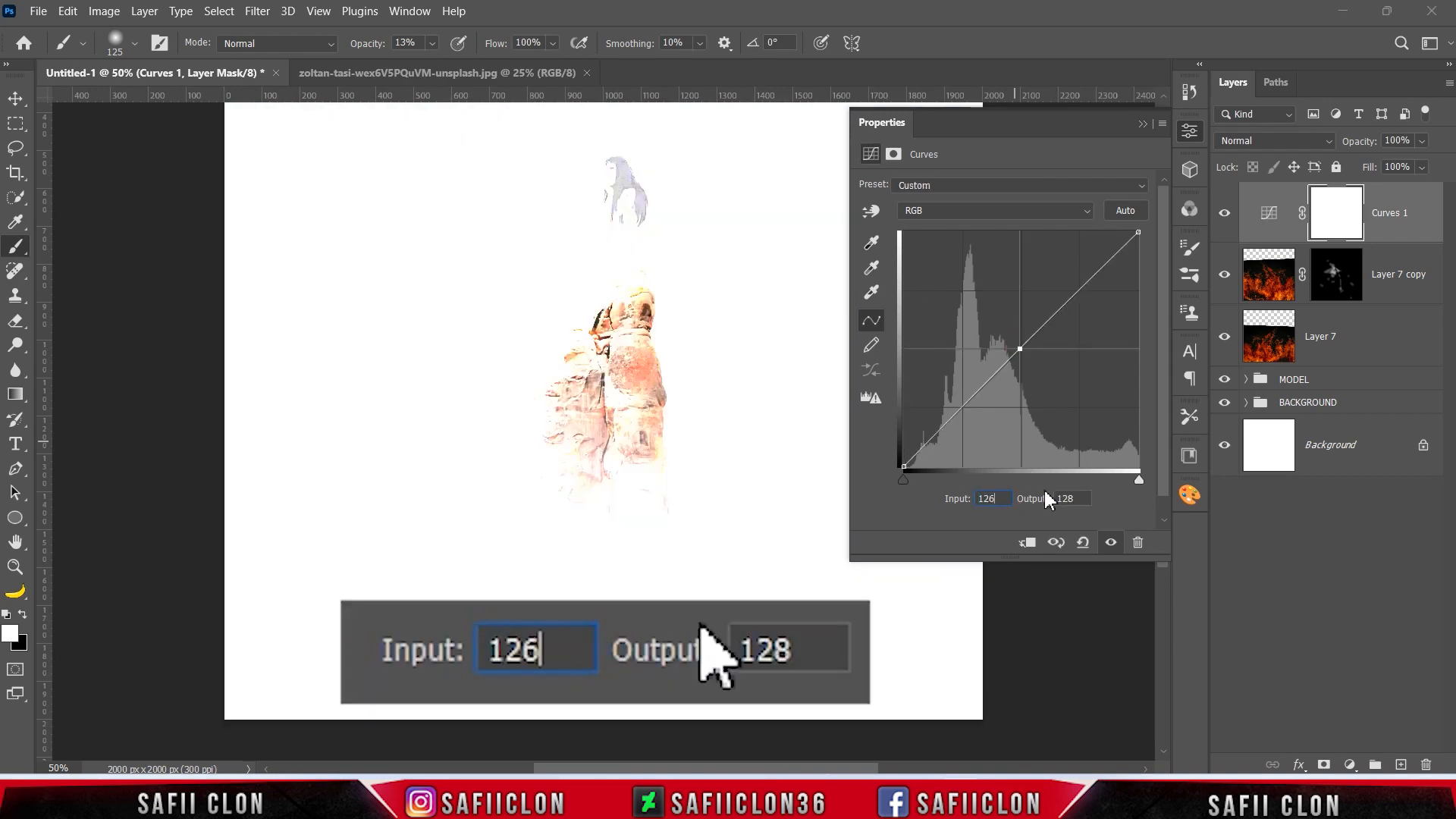
double_click(1071, 498)
text(126)
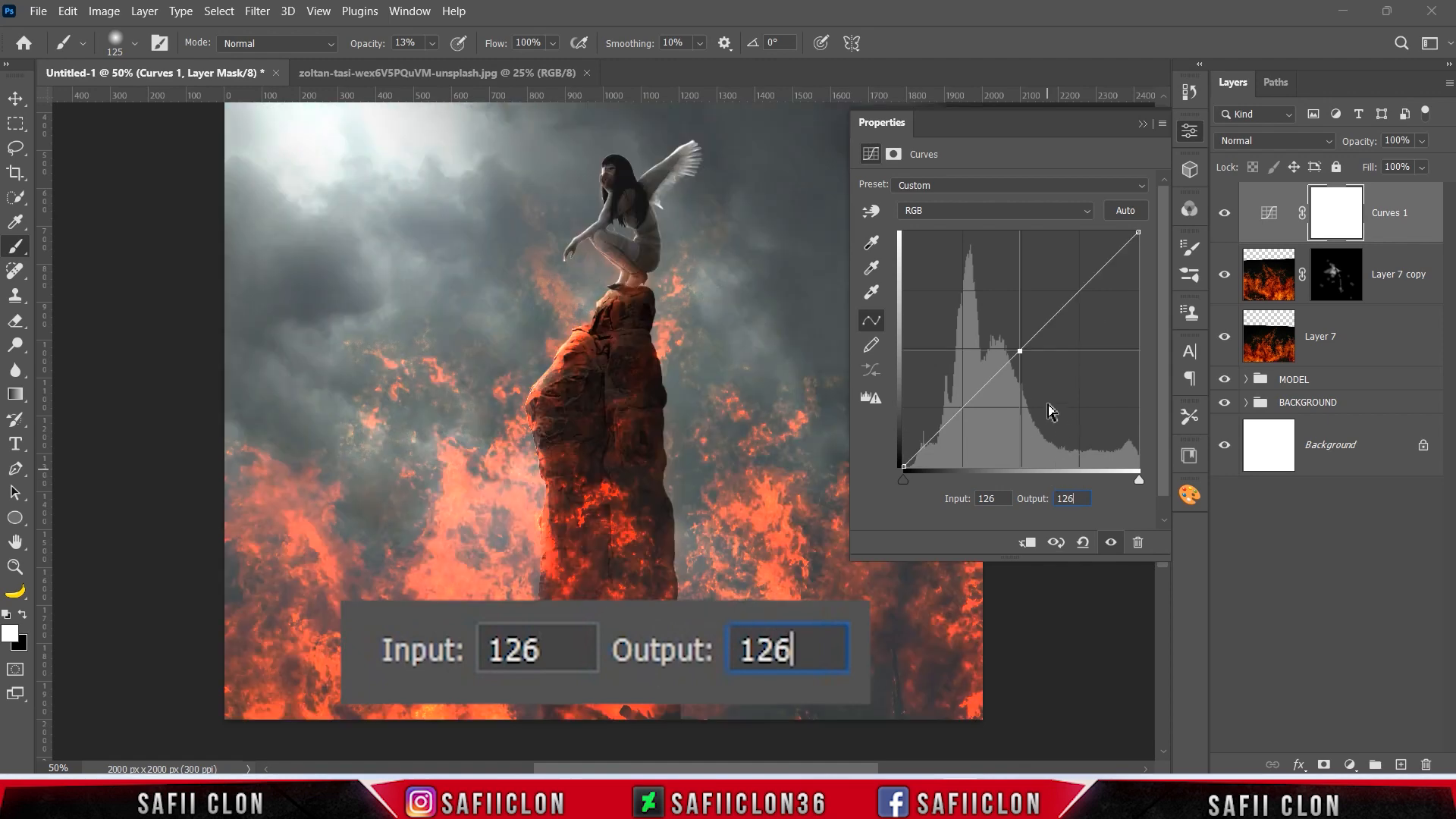
Darken the shadows with a second curve point at input 70, output 59.
click(977, 402)
double_click(999, 498)
text(70)
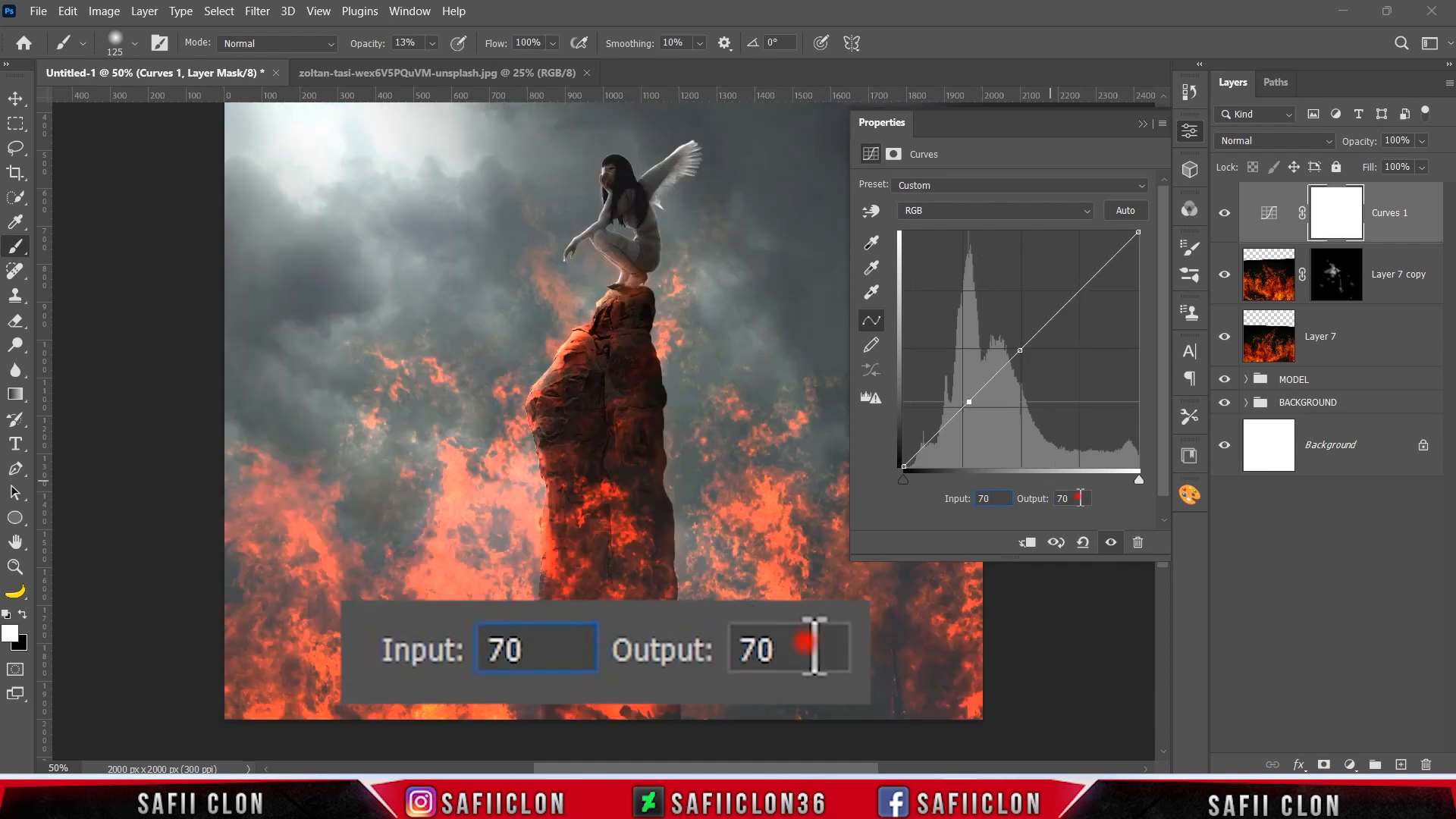
double_click(1075, 499)
text(59)
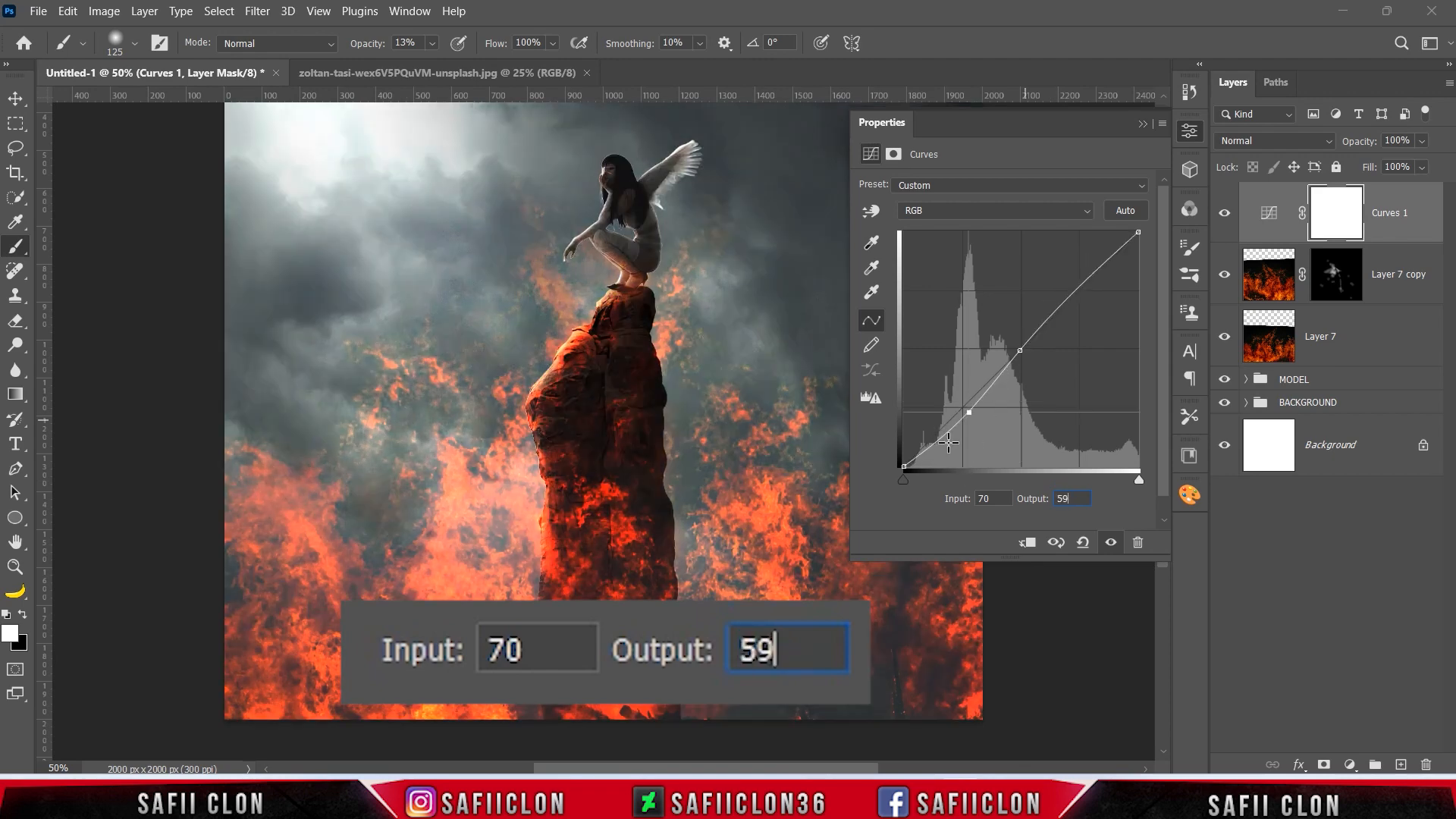